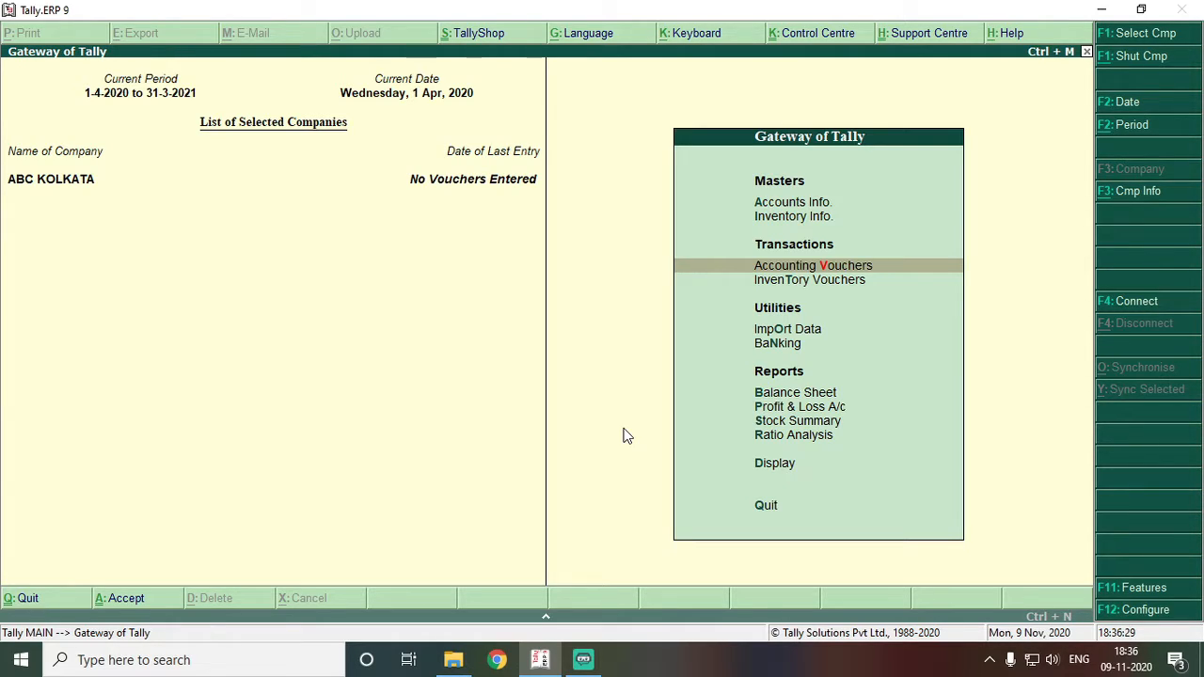
- Open Accounting Voucher Creation for ABC KOLKATA from the Gateway of Tally
key("Return")
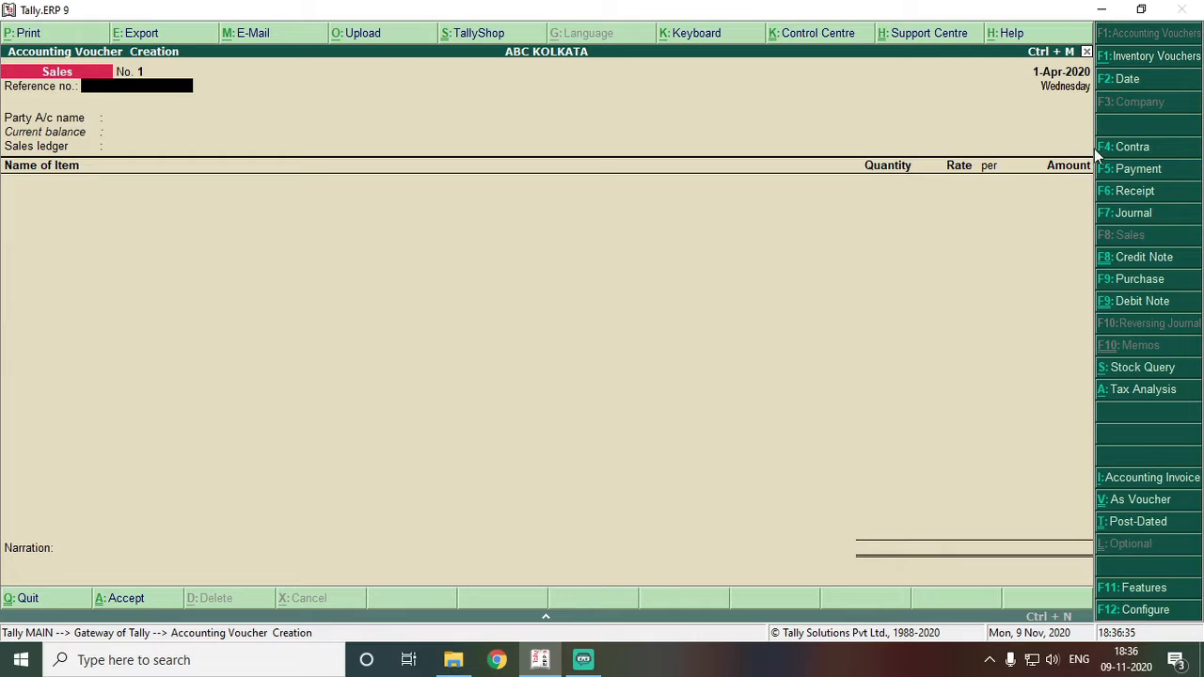
left_click(1127, 153)
- Switch to a Contra voucher and date it 1-Apr-2020 after first trying 2-4-2020
left_click(1164, 147)
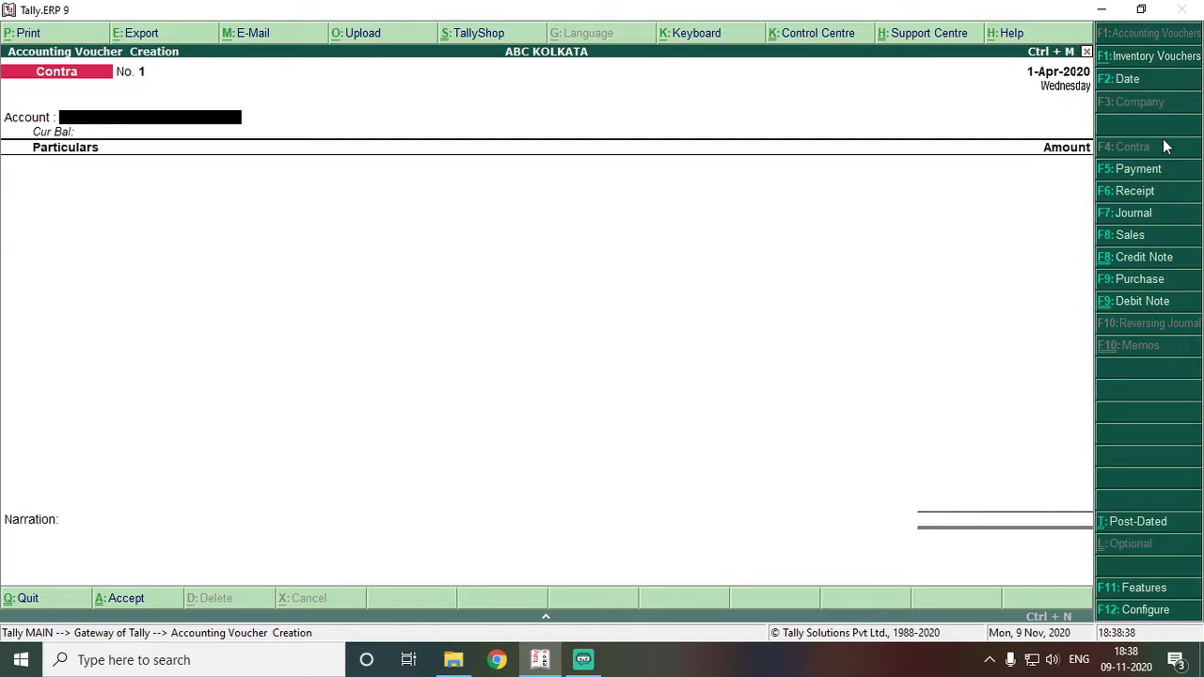
key("F2")
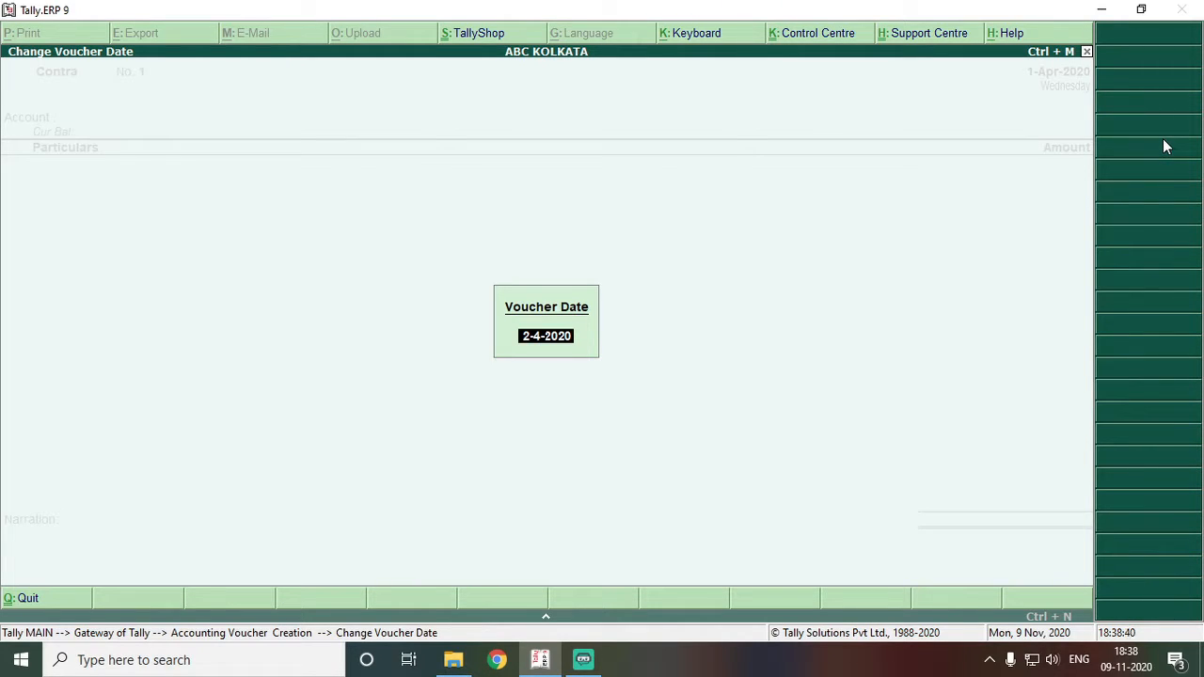
key("Return")
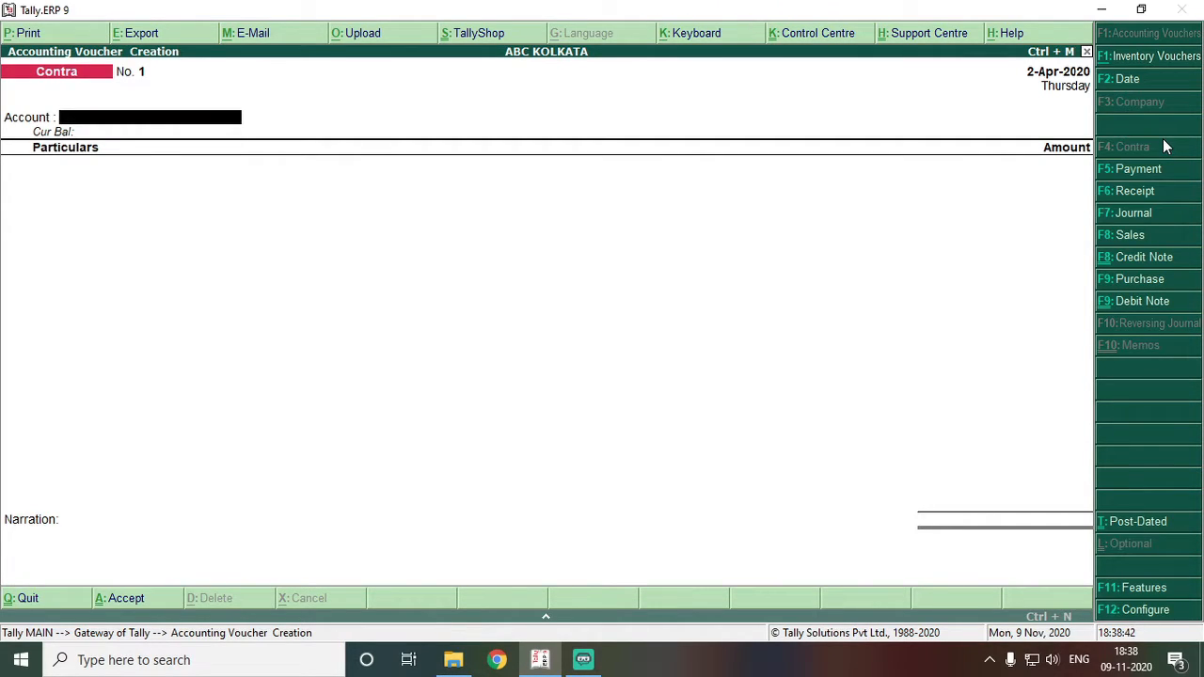
key("F2")
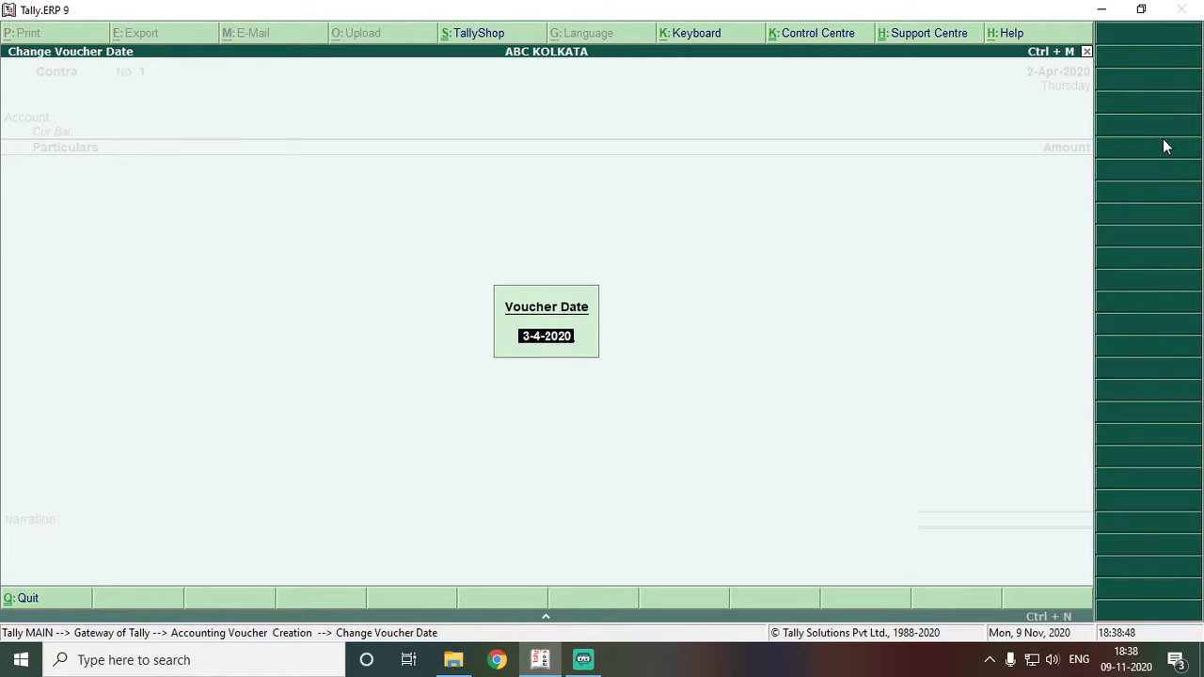
type("2.4.20")
key("Return")
key("F2")
key("BackSpace")
type("1.4")
key("Return")
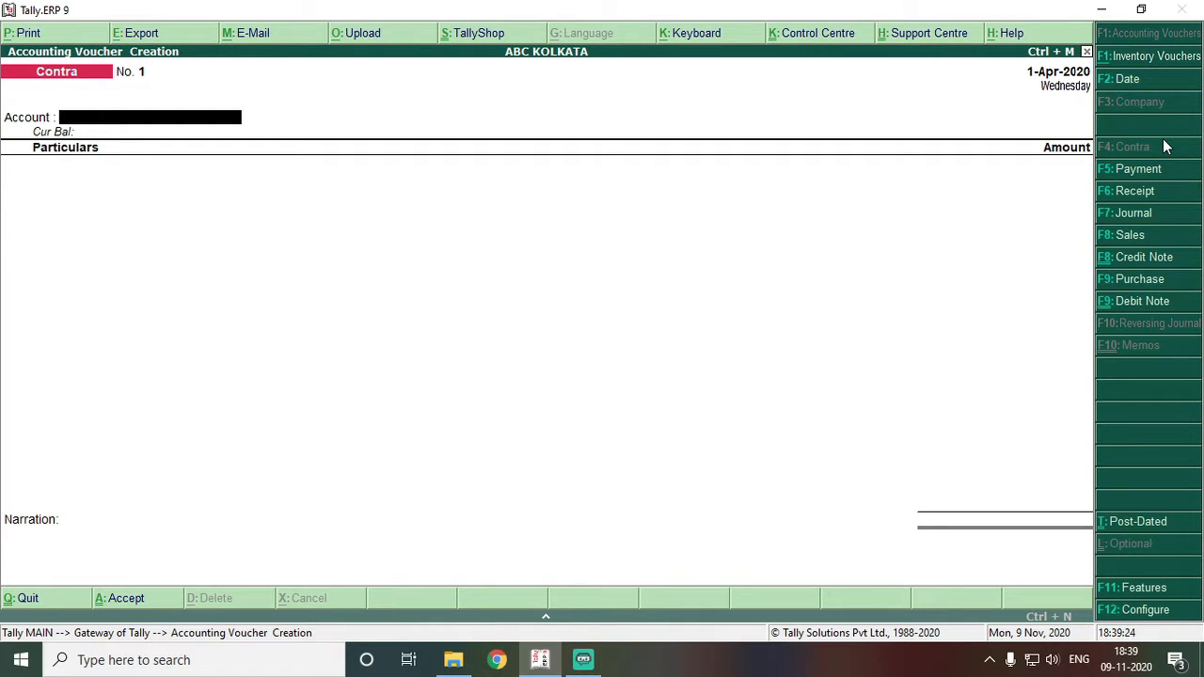
- Enter STATE BANK OF INDIA as the account and Cash for 100000 in Particulars
type("S")
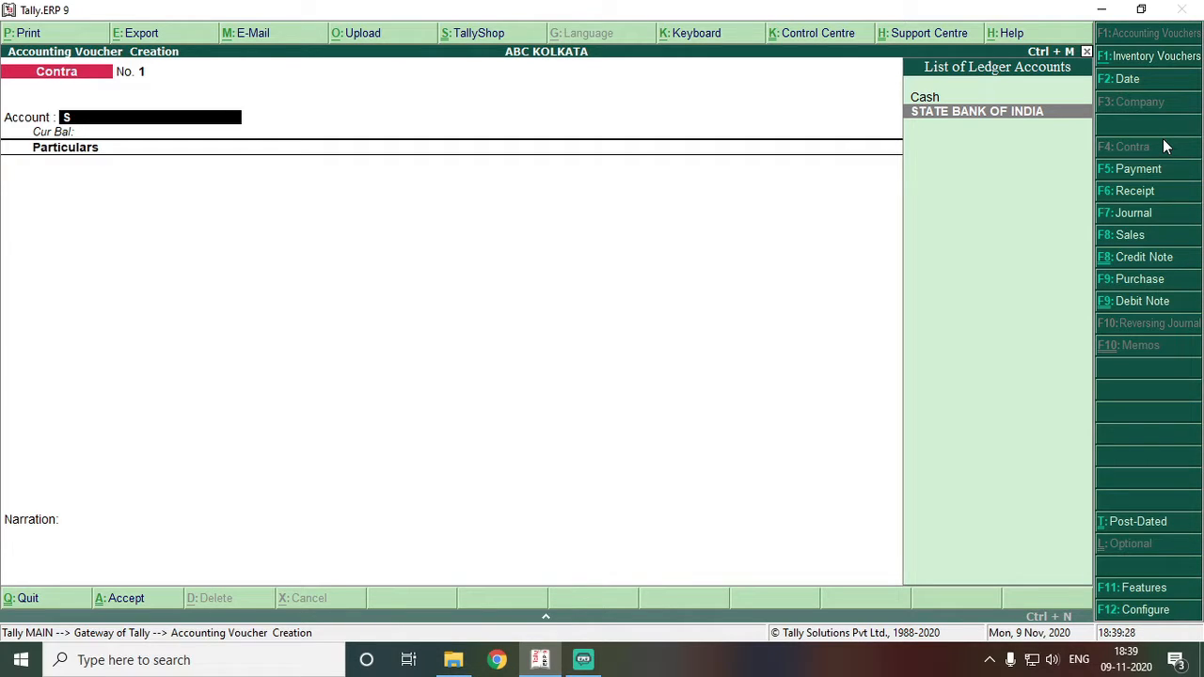
key("Return")
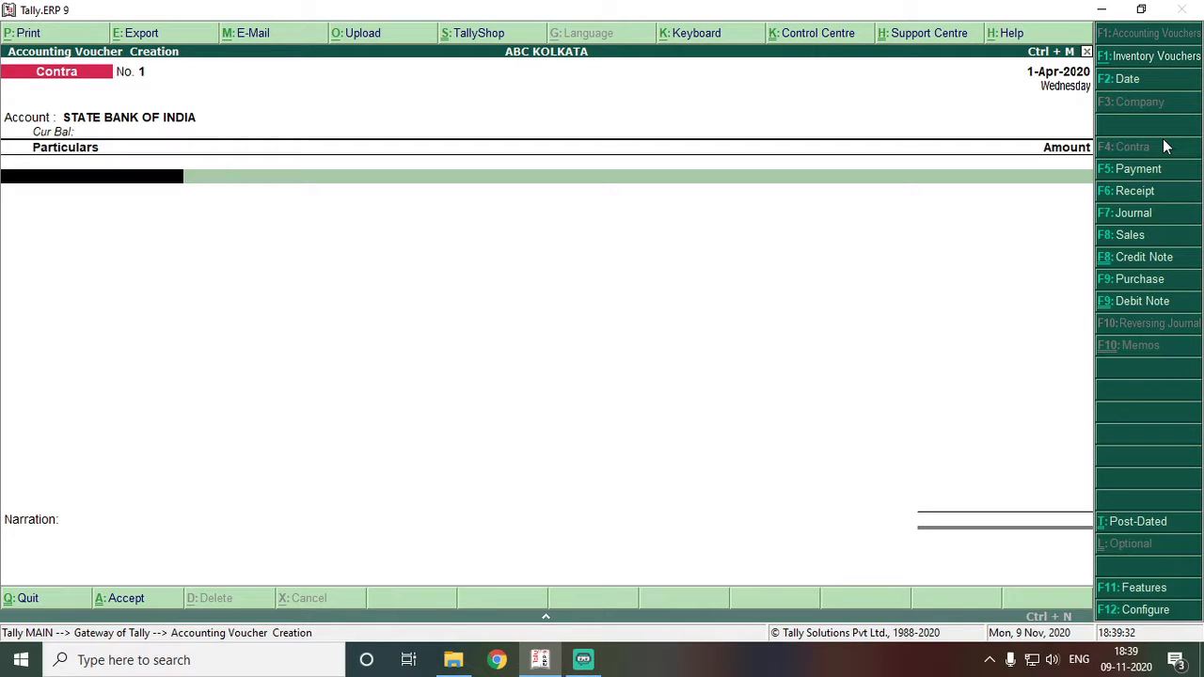
type("Cas")
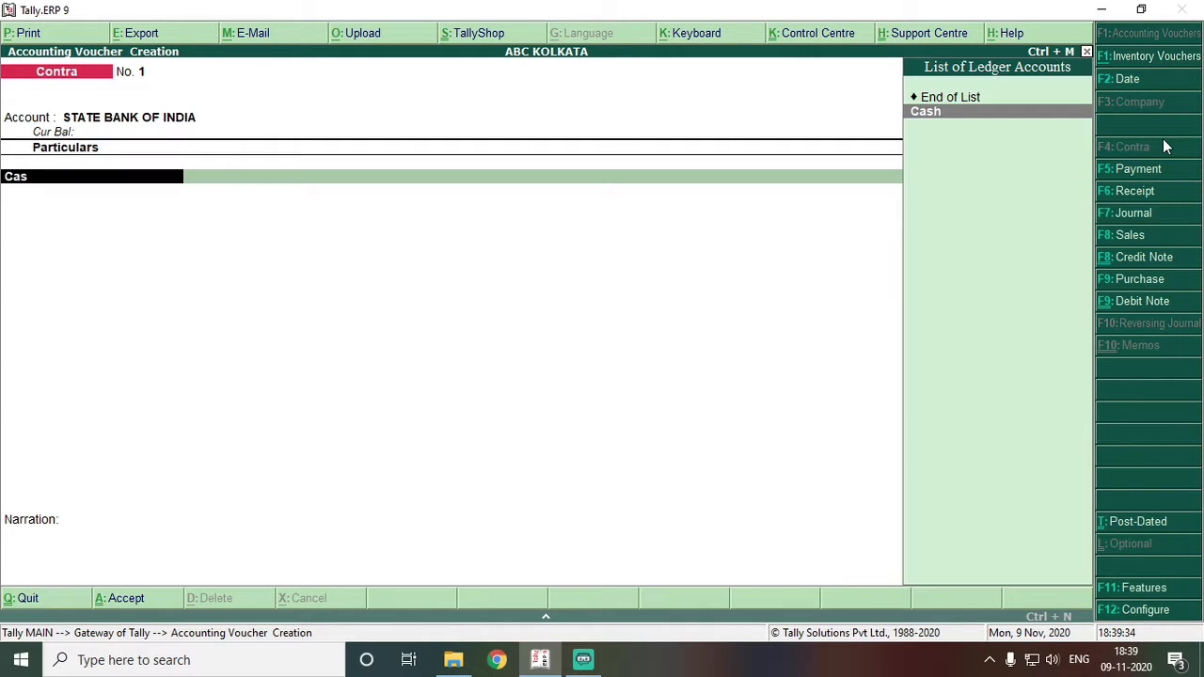
key("Return")
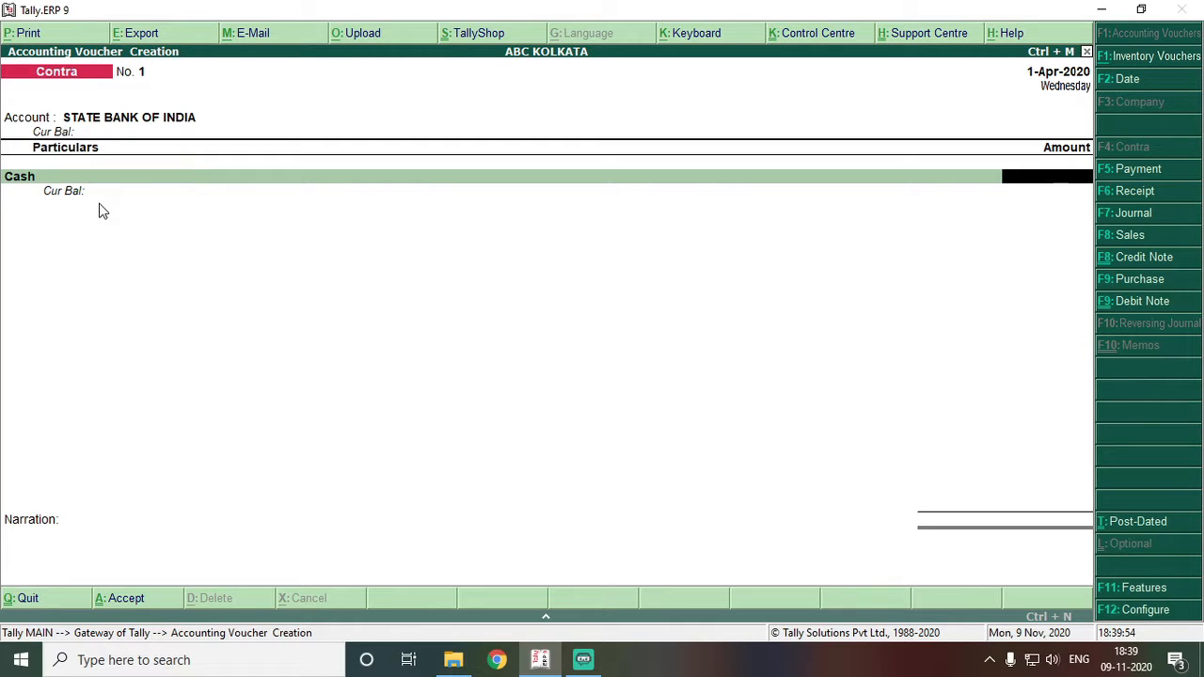
type("00000")
key("Return")
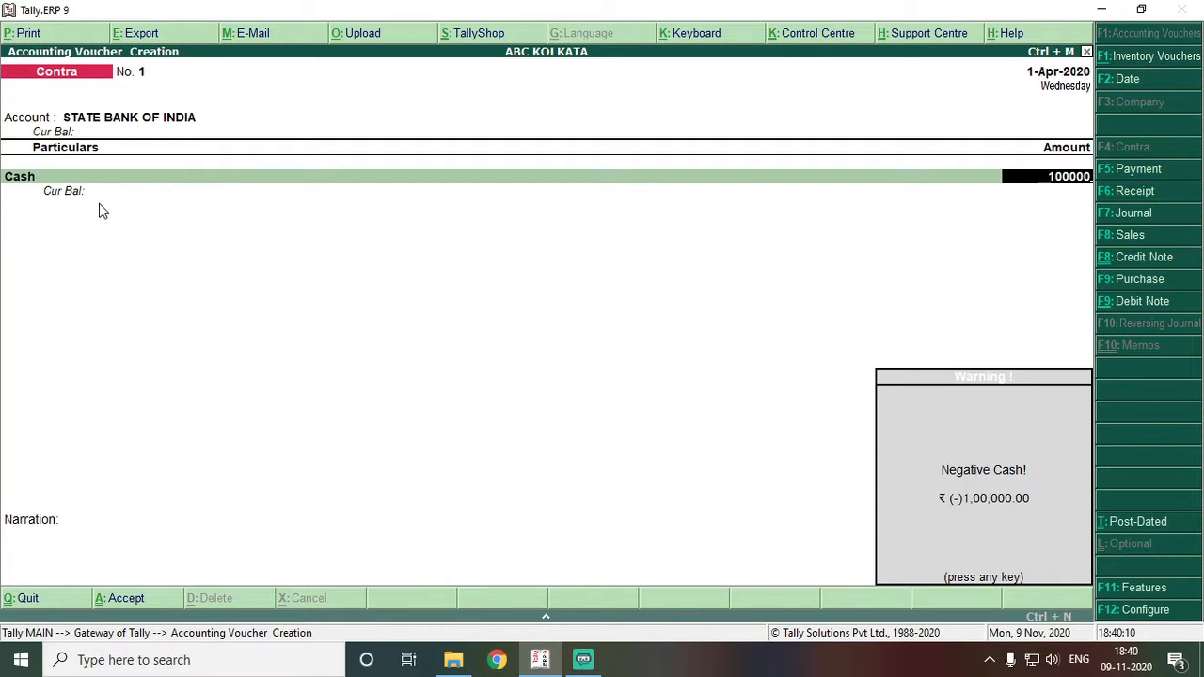
- Dismiss the Negative Cash warning and go back to the Cash ledger line
key("Return")
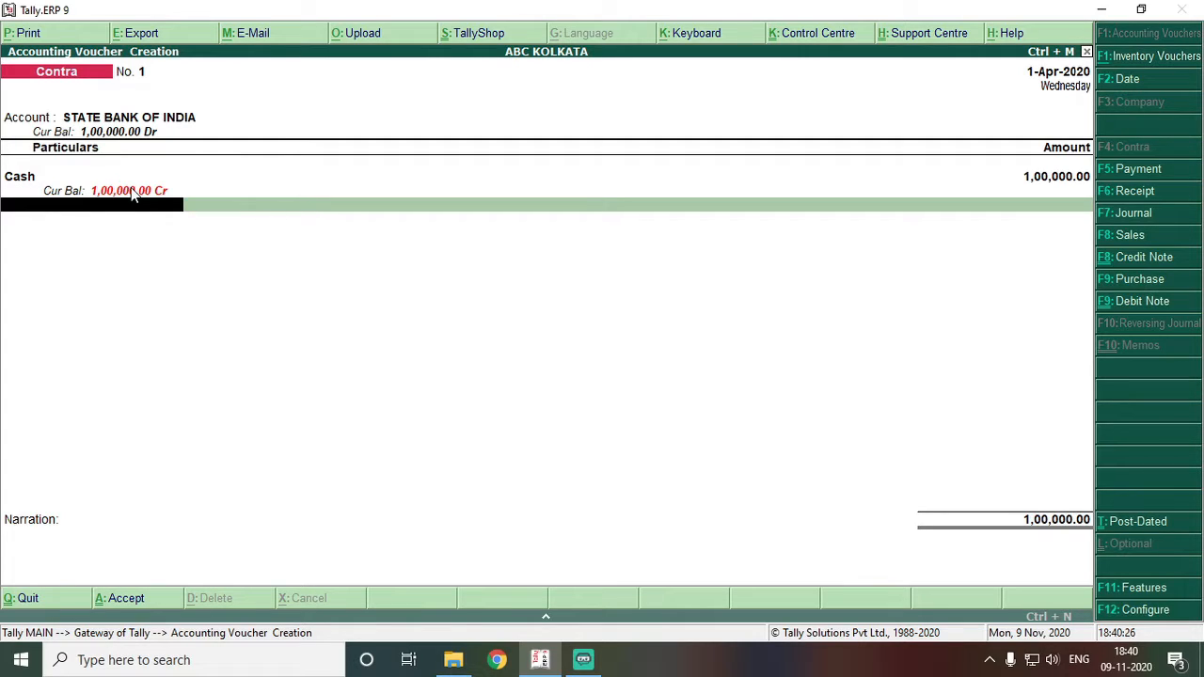
key("BackSpace")
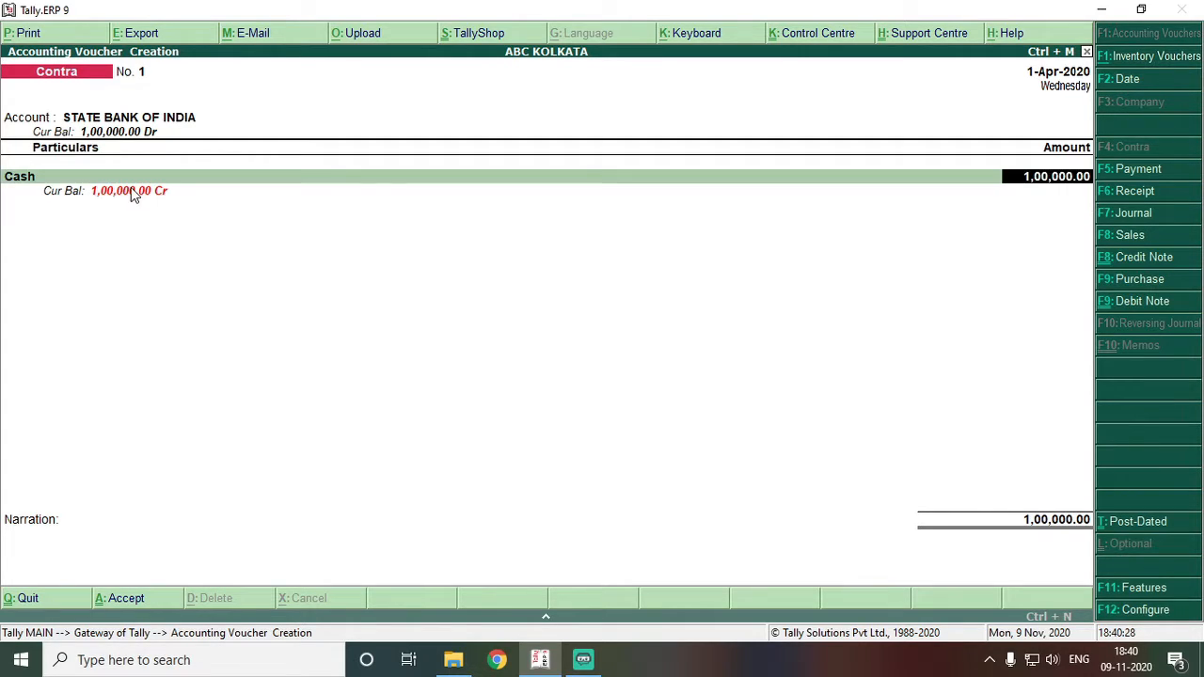
key("BackSpace")
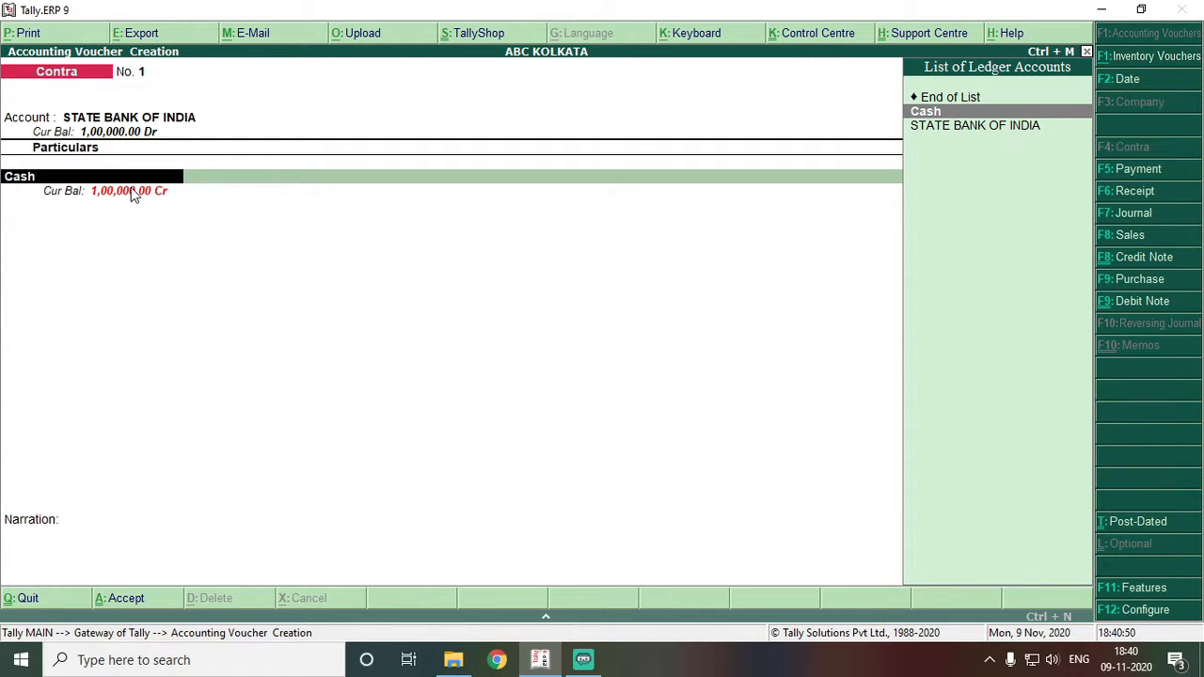
- Alter the Cash ledger under Cash-in-Hand to carry a 1,00,000 opening balance
key("ctrl+Return")
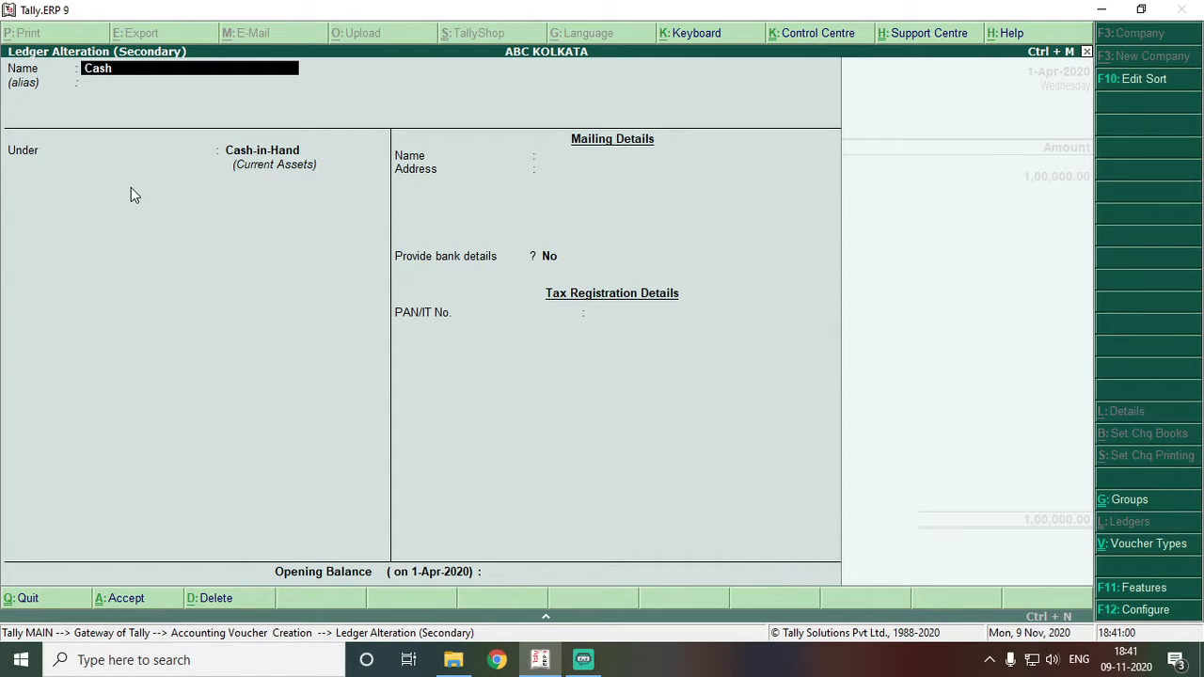
key("Return")
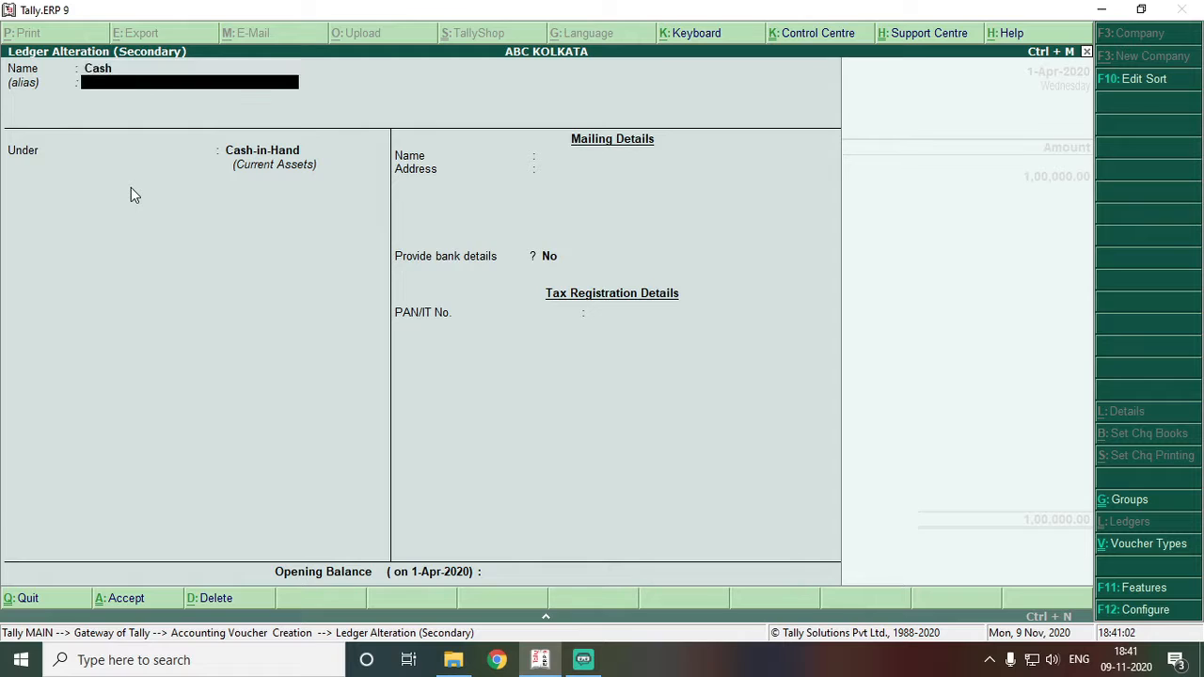
key("Return")
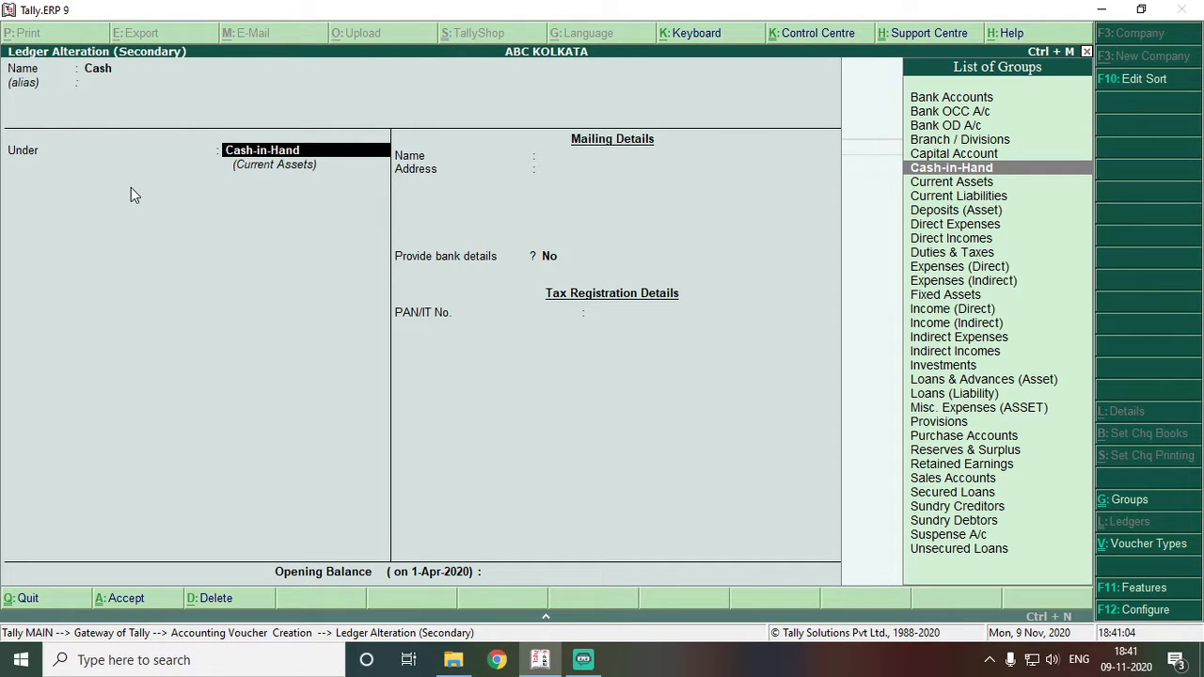
key("Return")
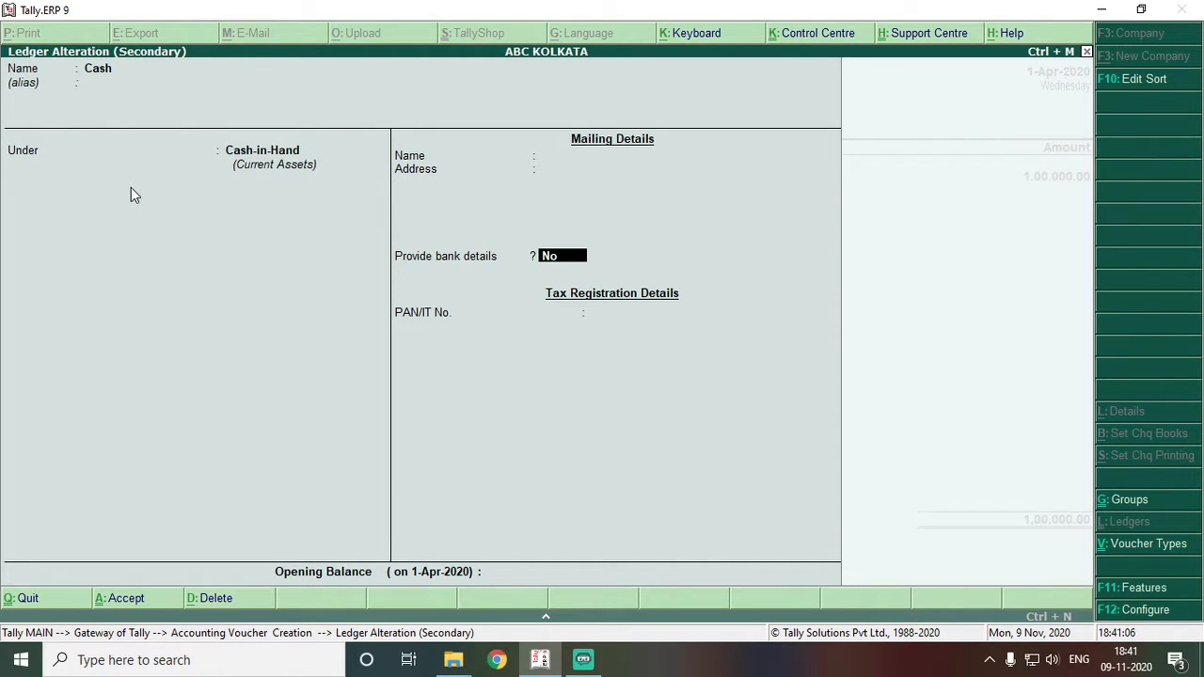
key("Return")
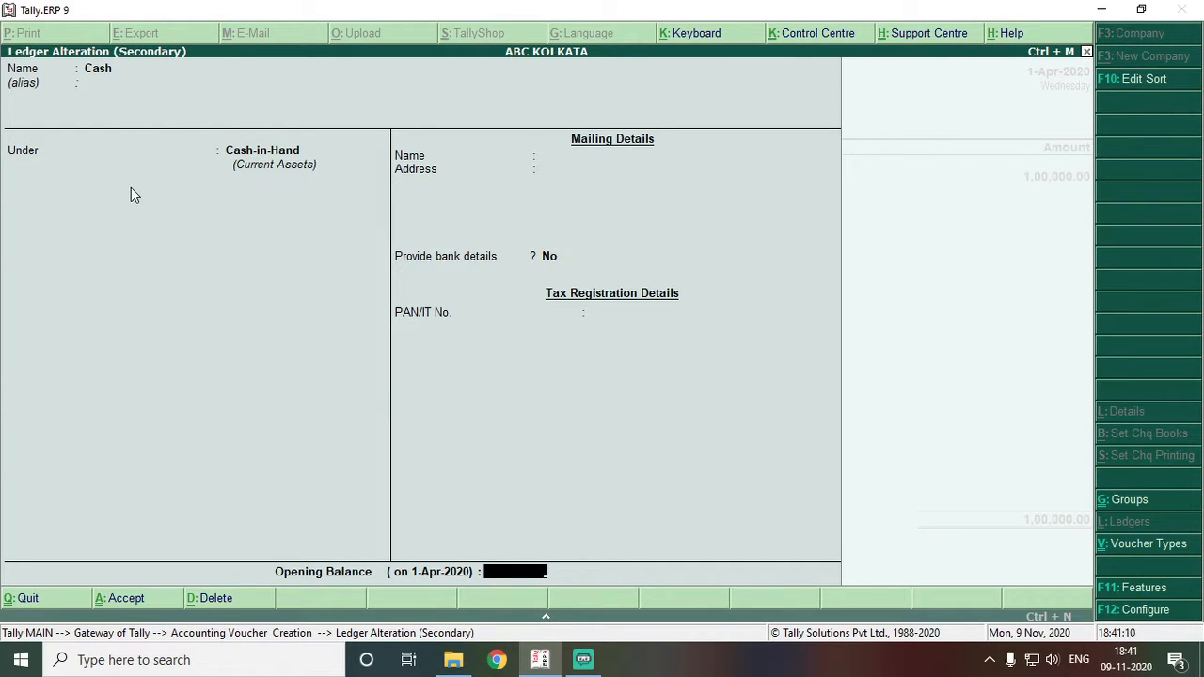
type("100000")
key("Return")
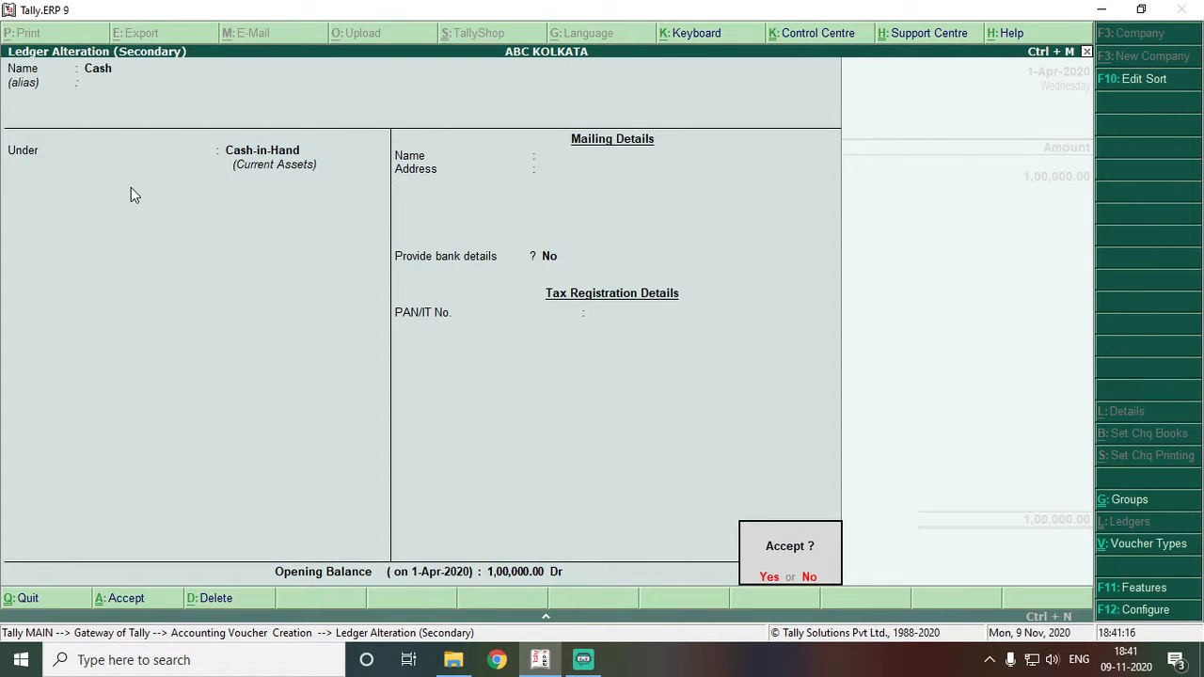
key("Return")
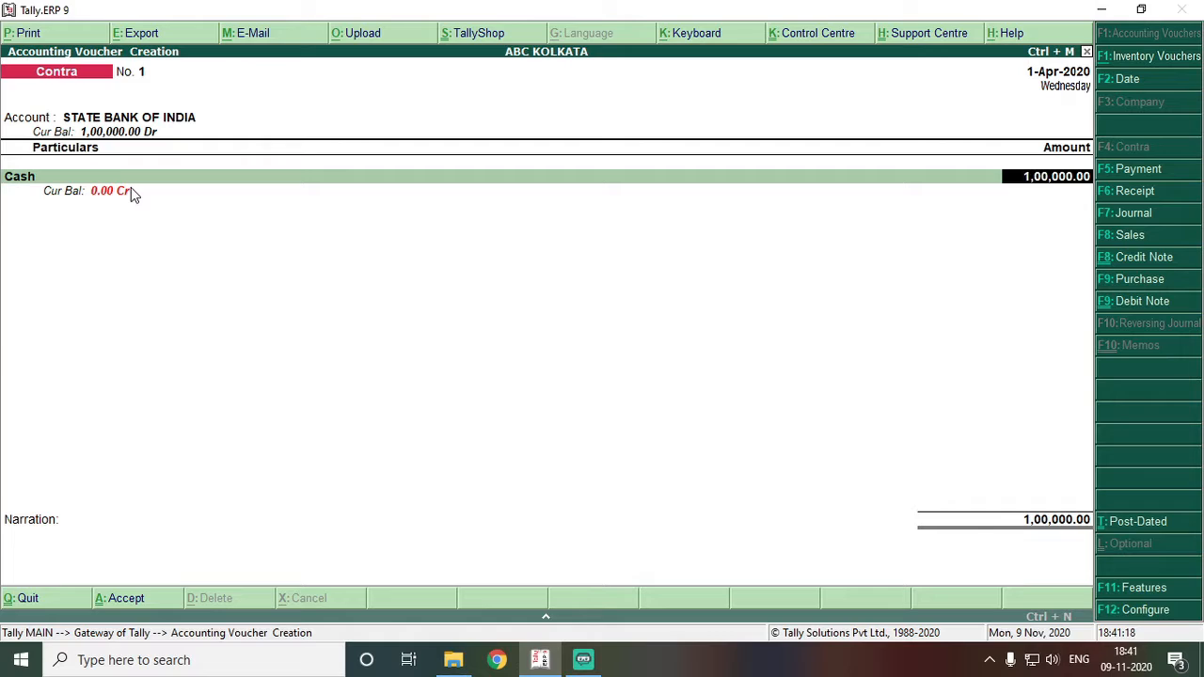
- Accept the 1,00,000.00 Cash line and bring up the bank allocation's cash denominations
key("Return")
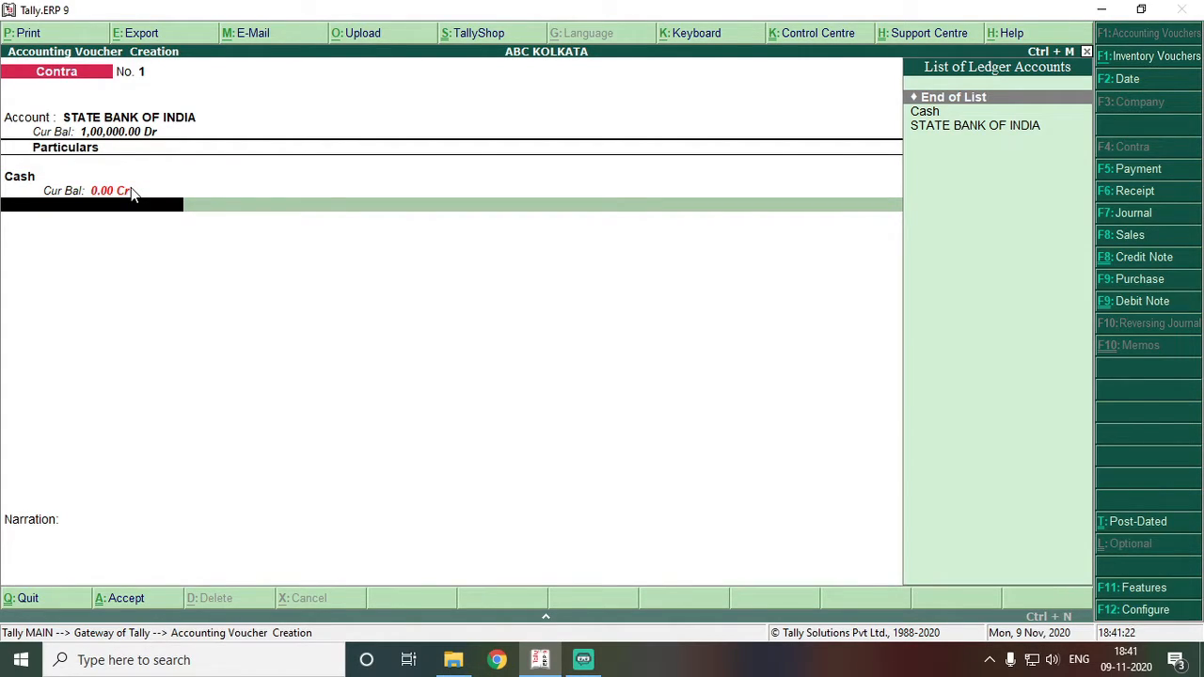
key("Return")
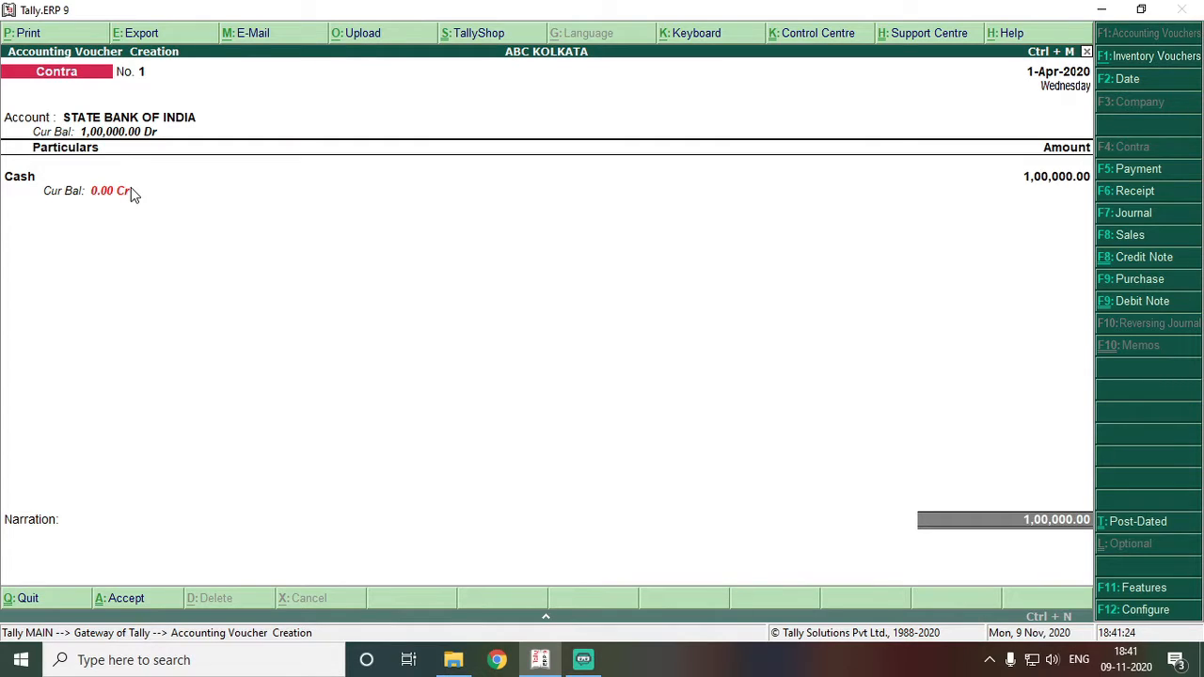
key("Return")
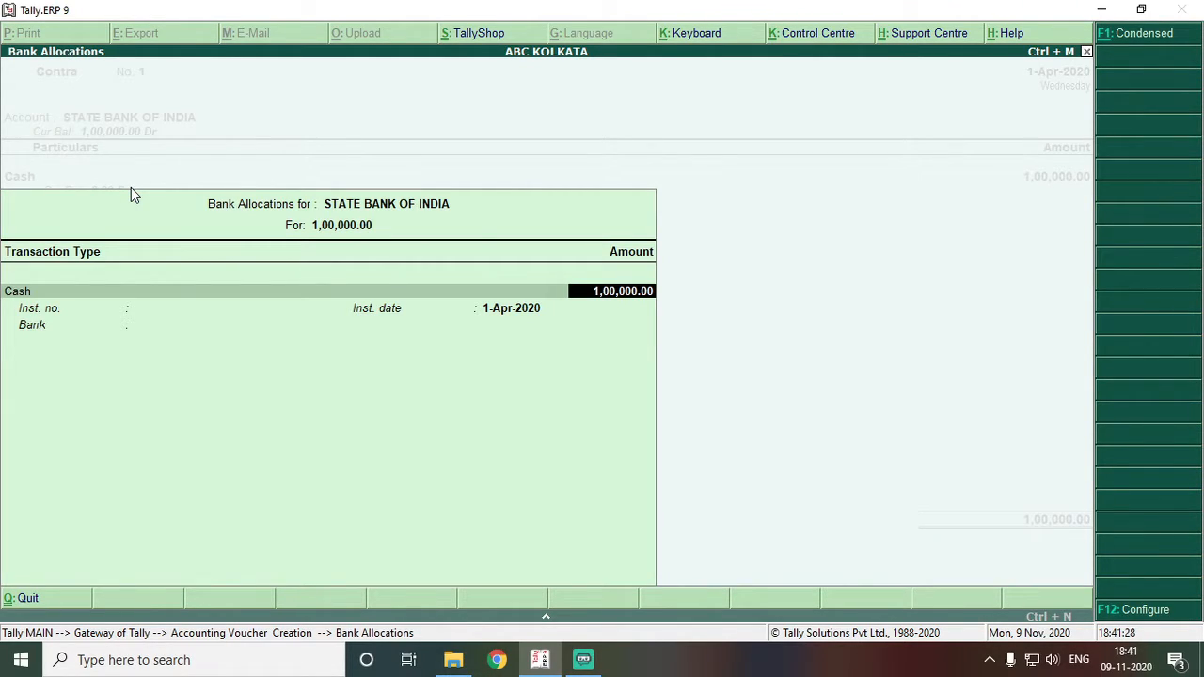
key("Return")
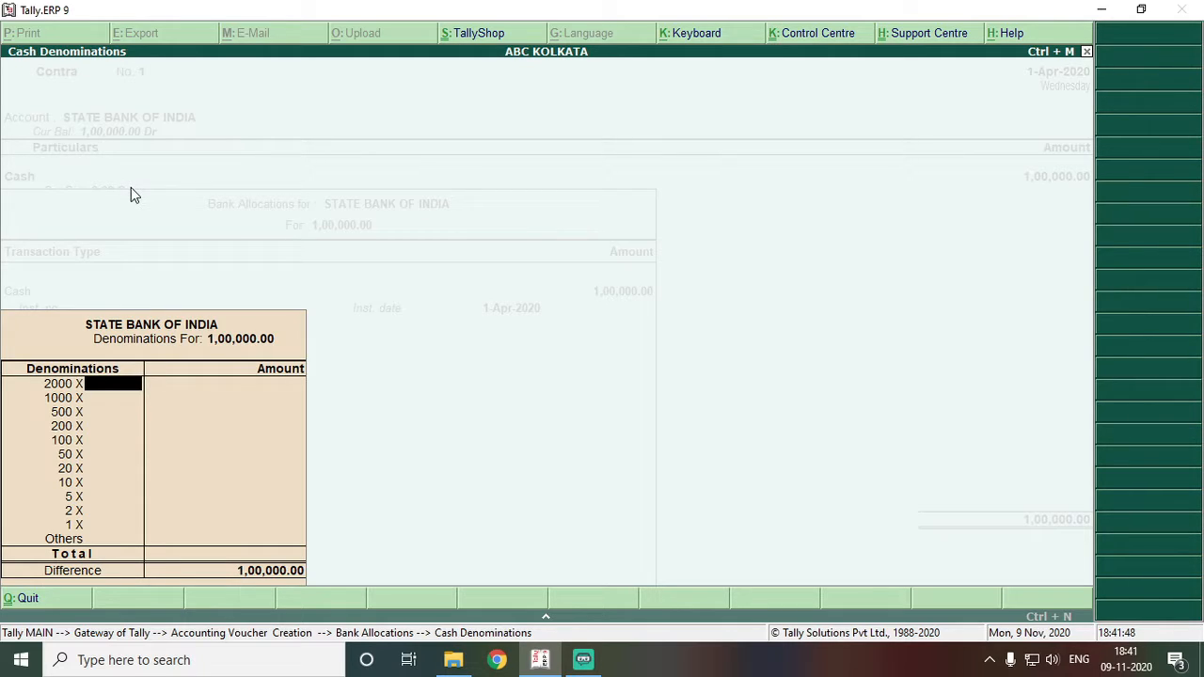
- Break the deposit into 5×2000 and 50 each of 1000, 500, 200 and 100 notes
type("5")
key("Return")
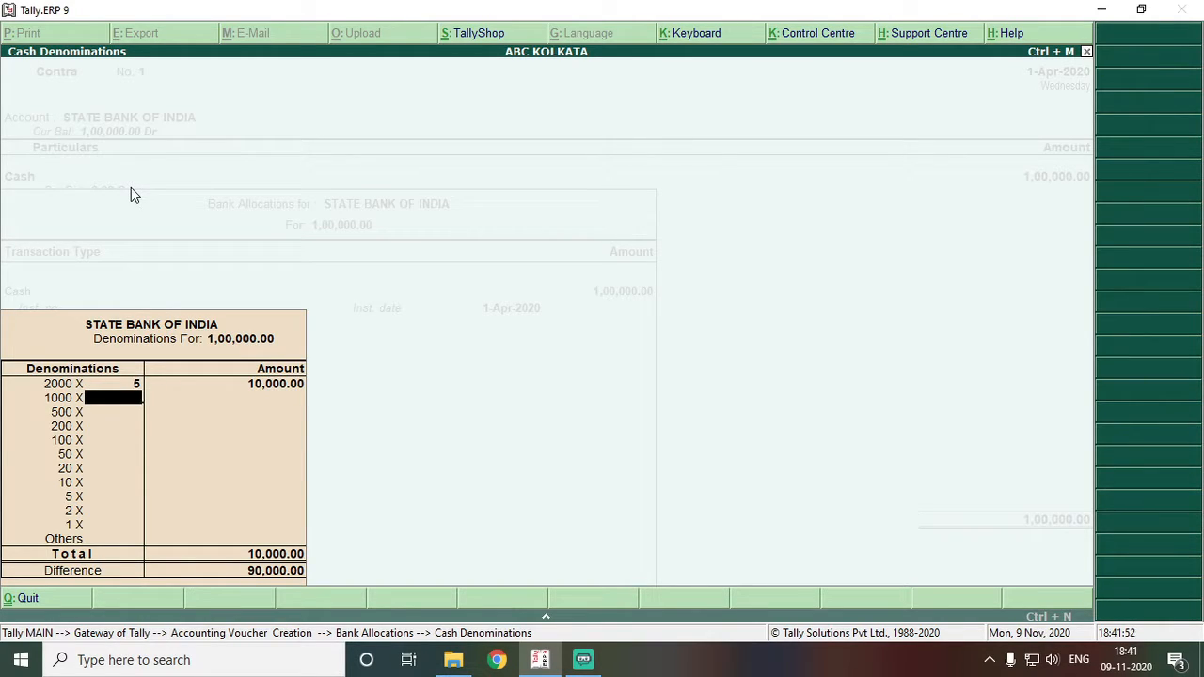
type("50")
key("Return")
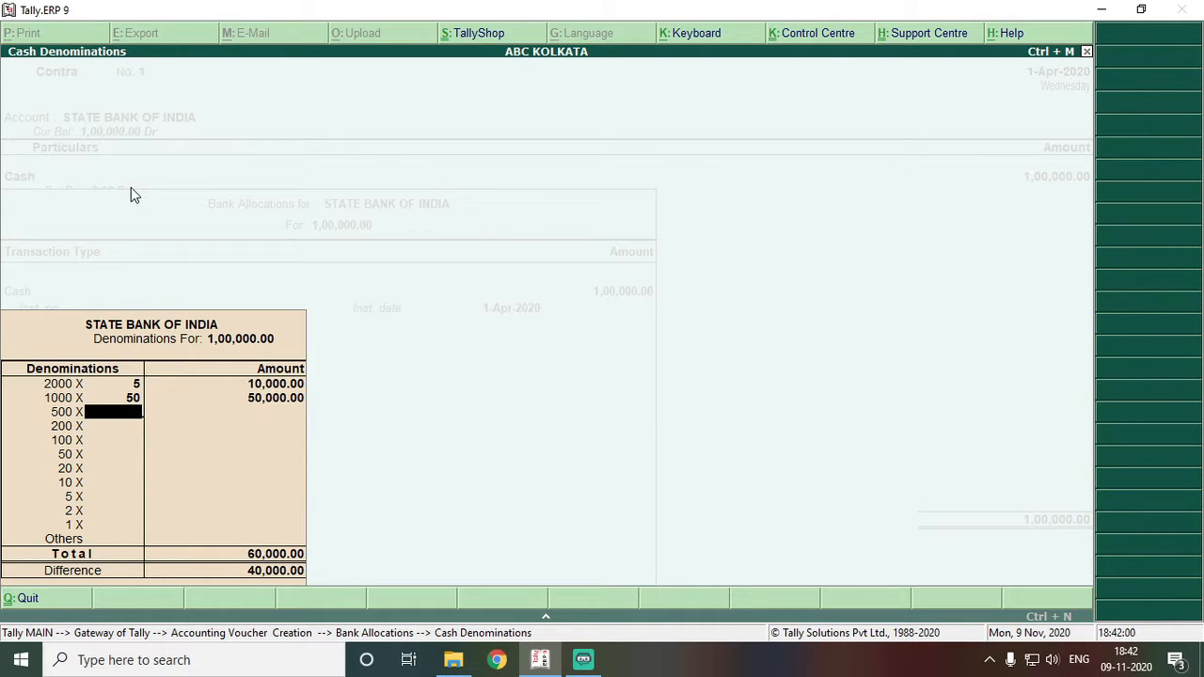
type("50")
key("Return")
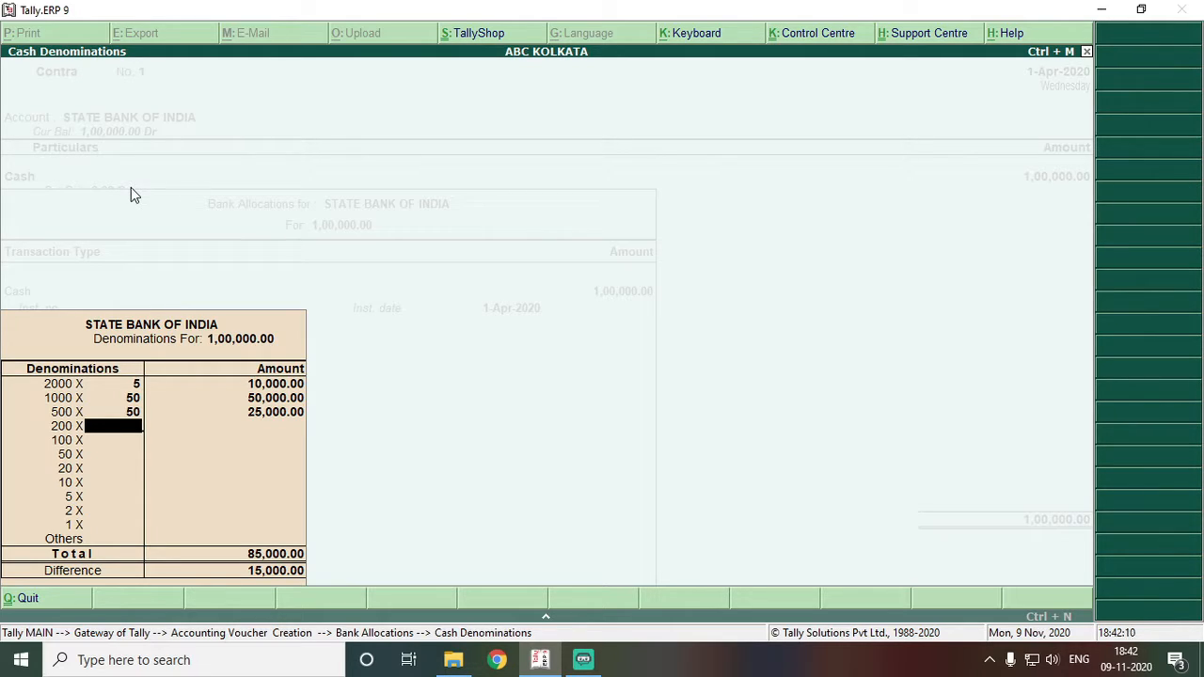
type("10")
key("Return")
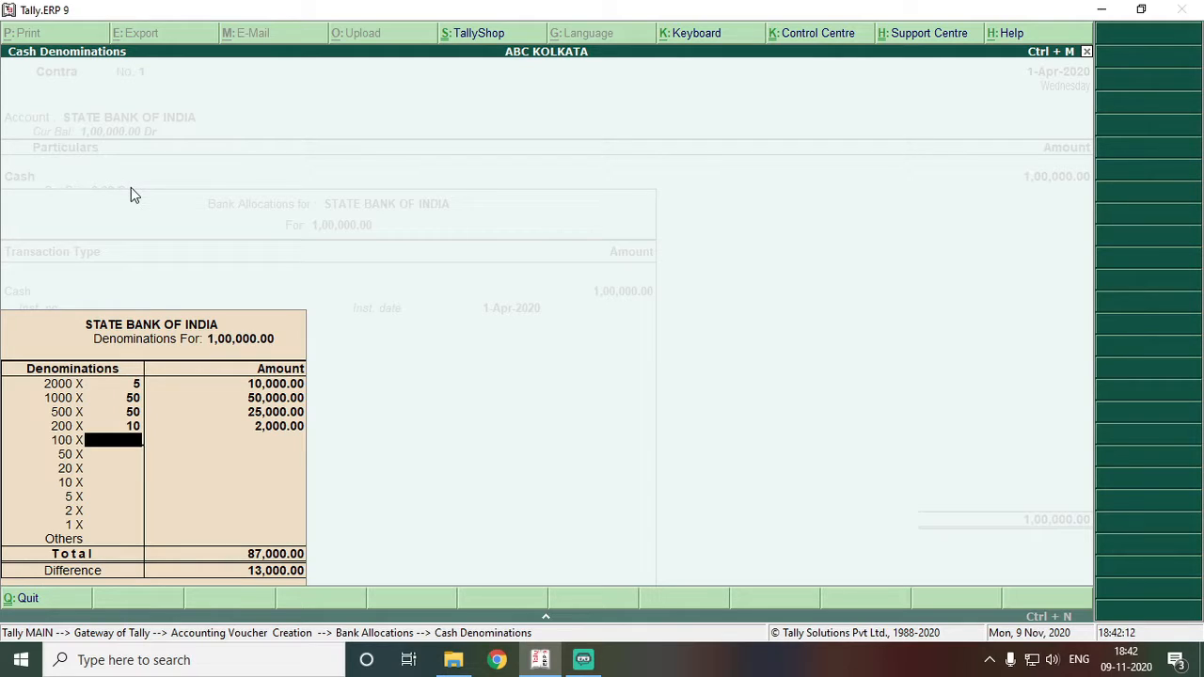
key("Up")
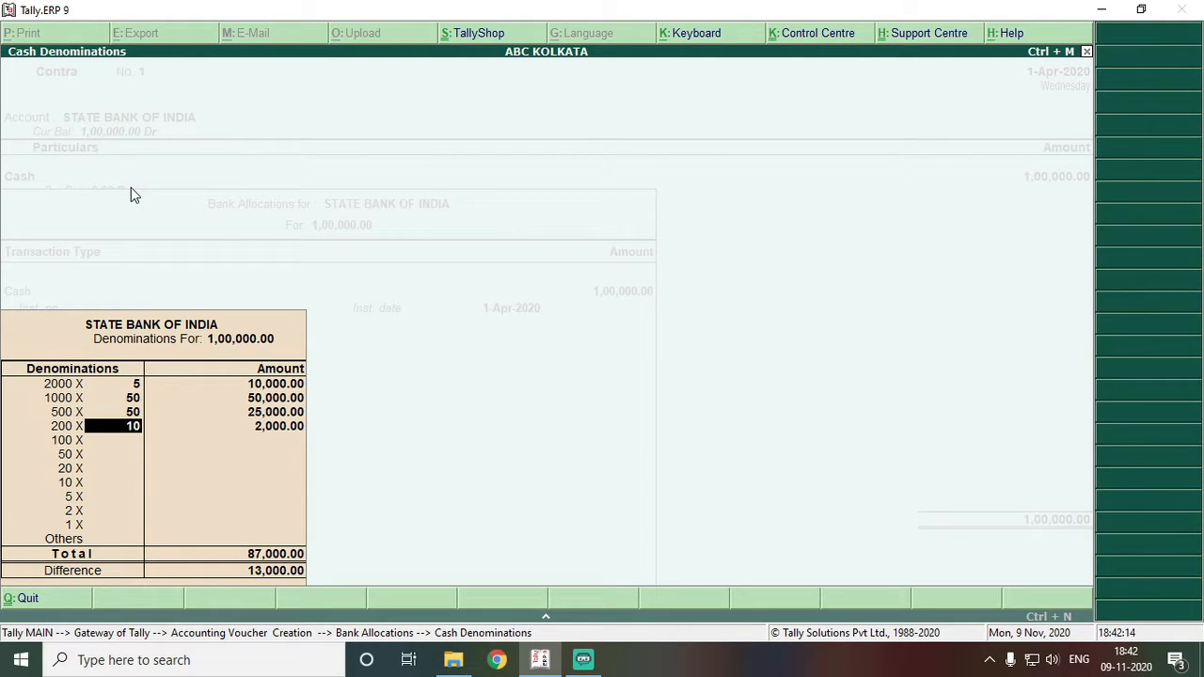
type("50")
key("Return")
type("50")
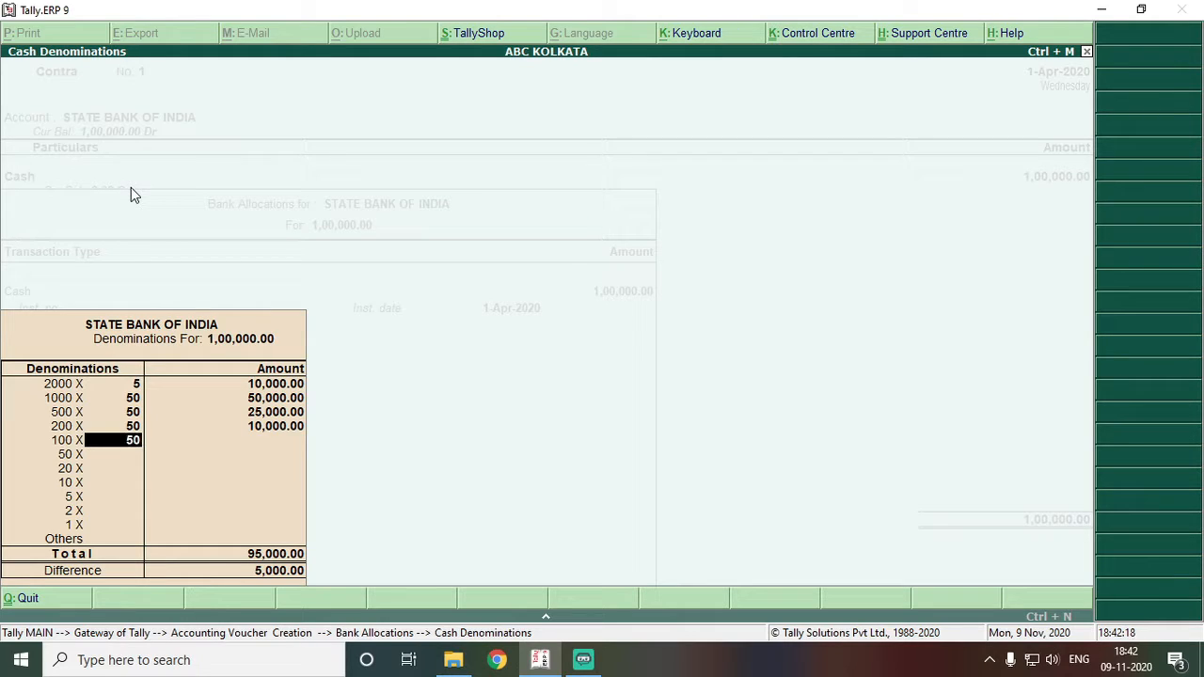
key("Return")
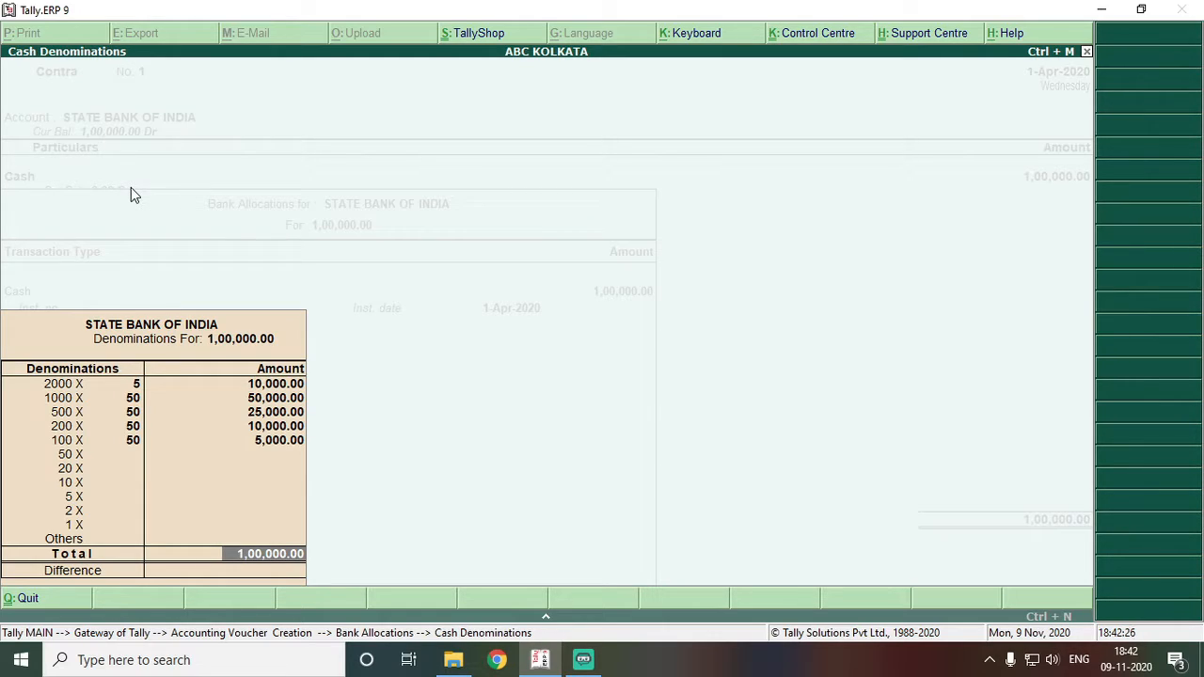
key("Return")
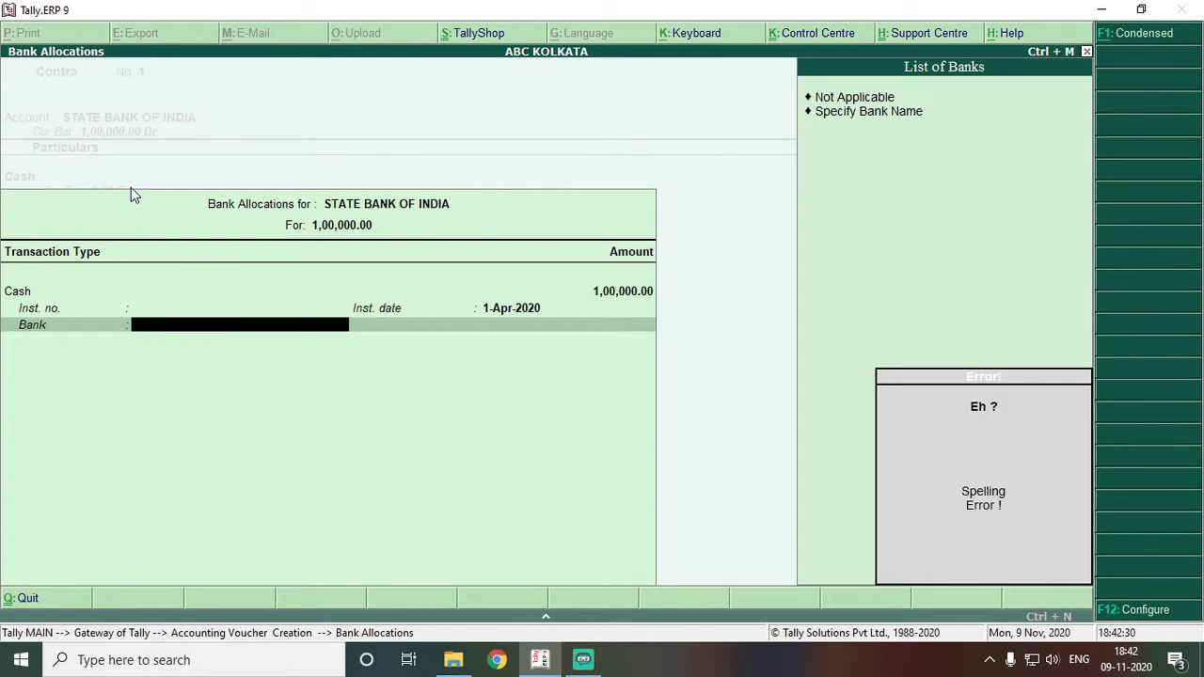
- Set the bank allocation's bank to Not Applicable
key("Down")
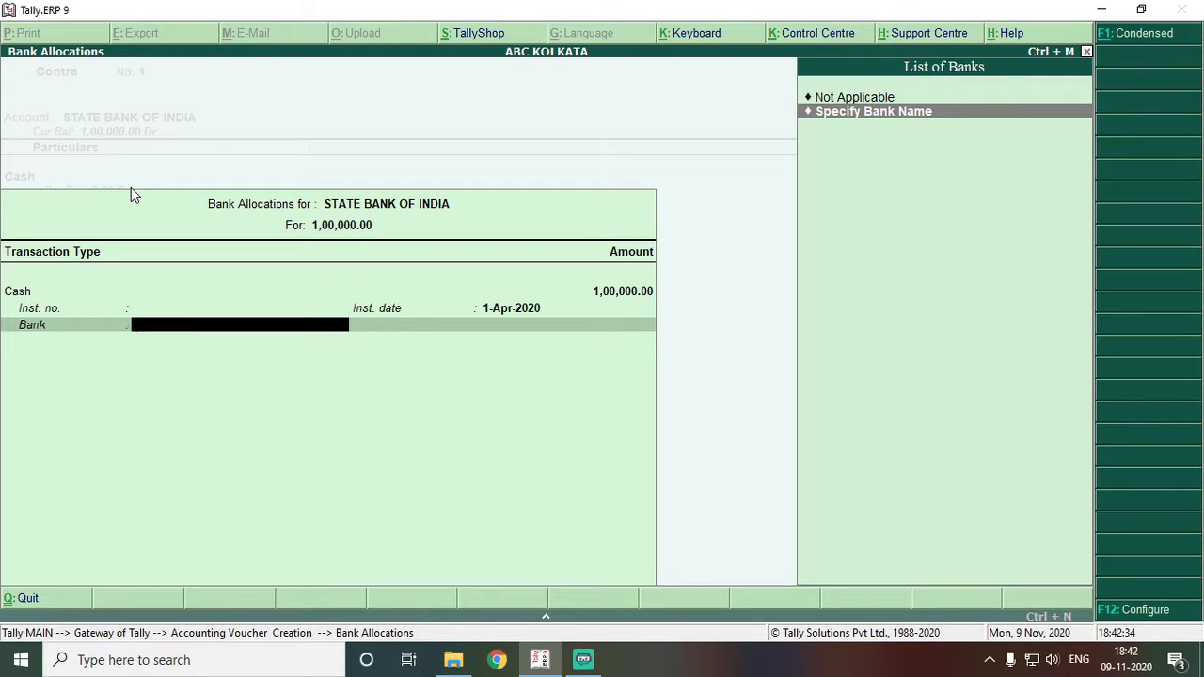
key("Up")
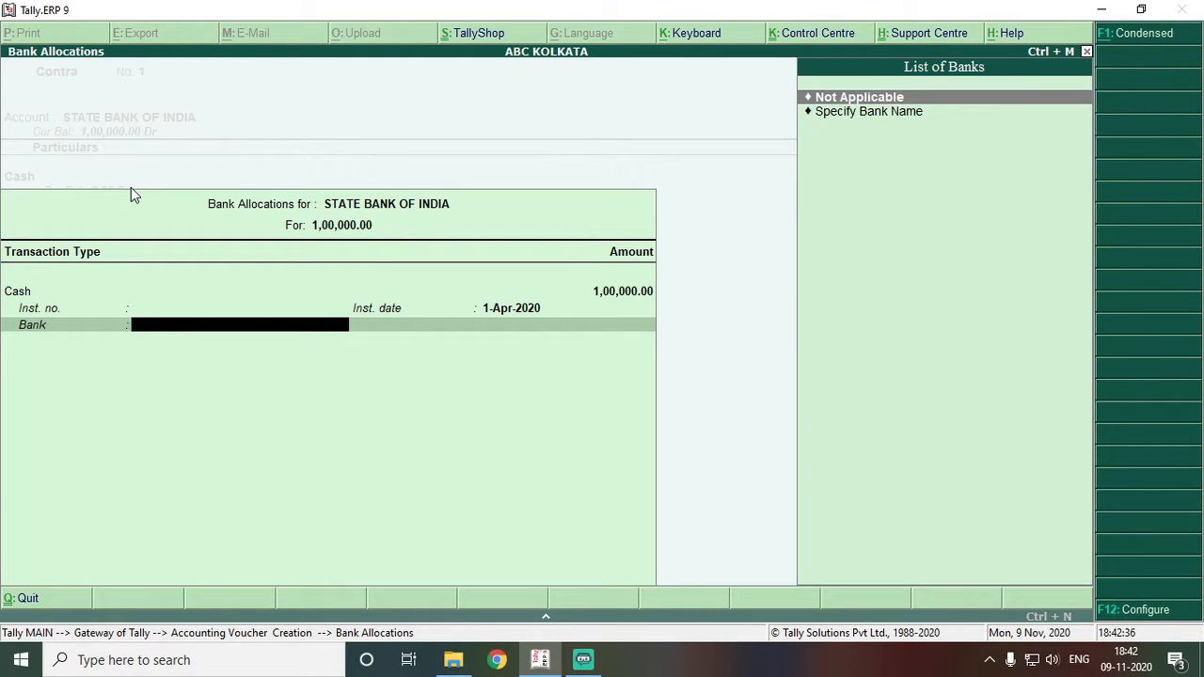
key("Return")
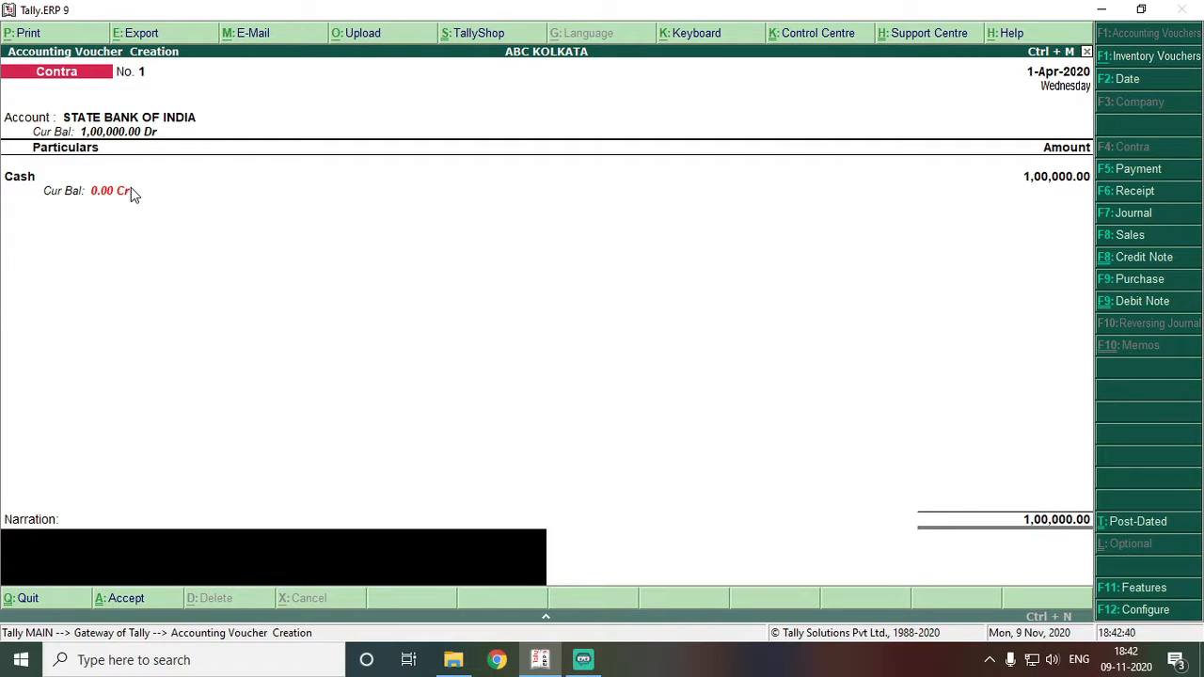
- Add narration 'EXCESS CASH DEPOSITED INTO BANK', save the voucher, and quit to Gateway of Tally
type("EXCESS CASH DEPOSI")
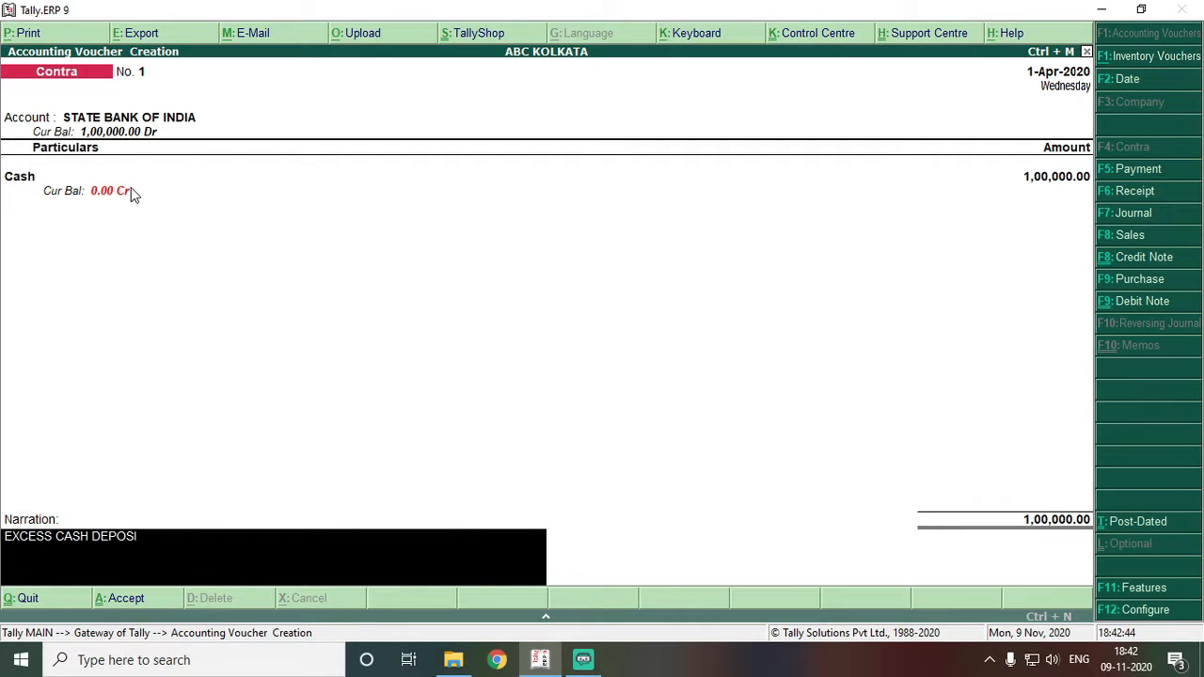
type("TED INTO BANK")
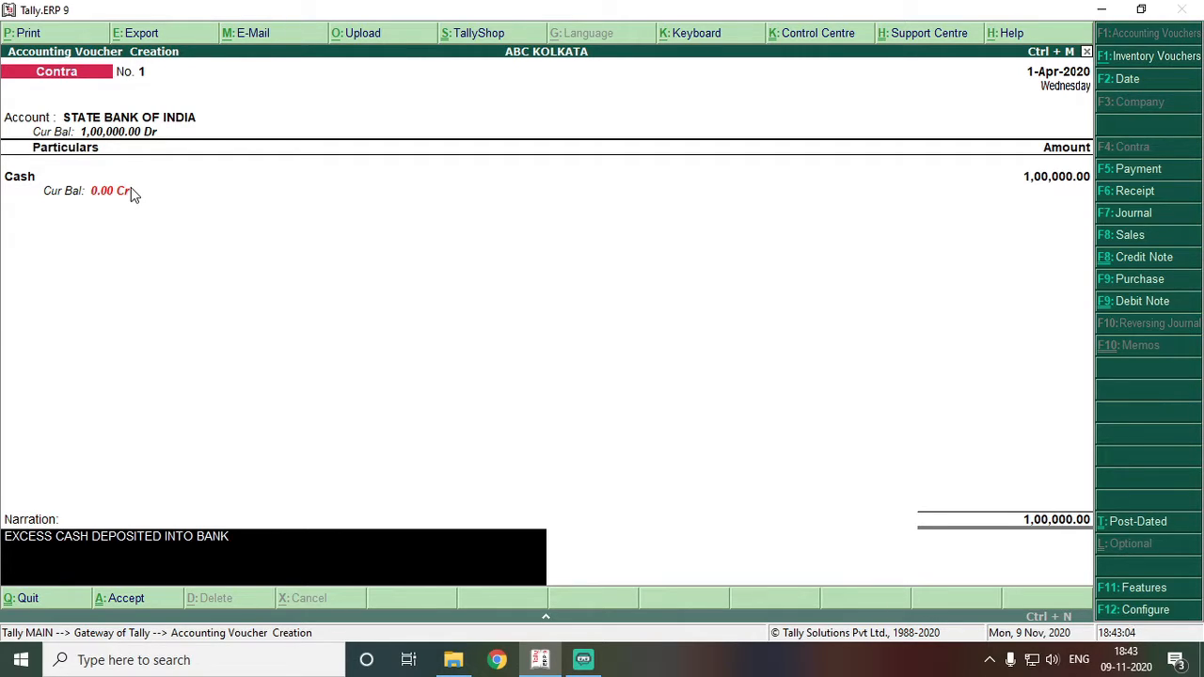
key("Return")
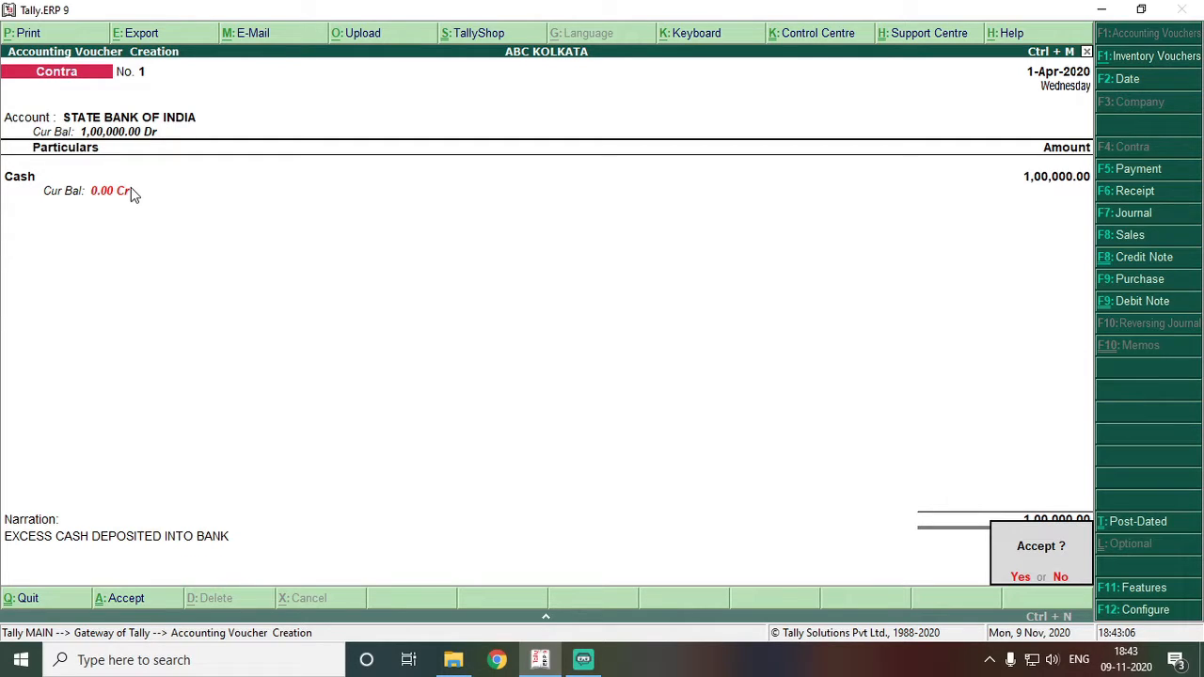
key("y")
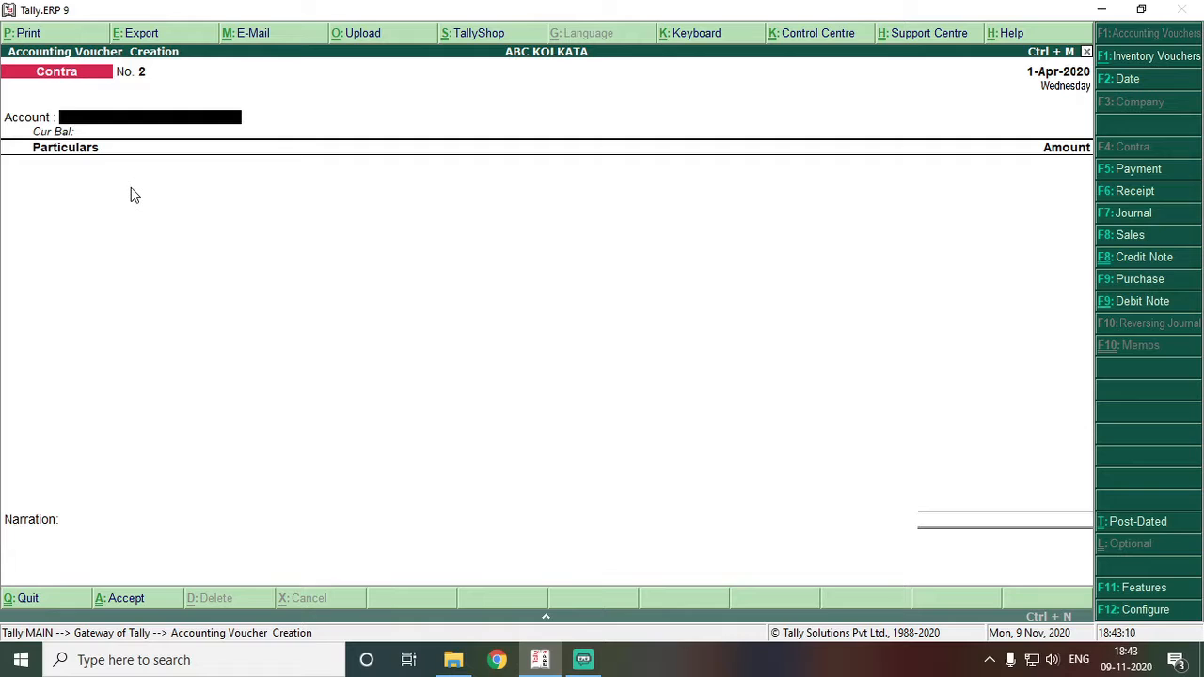
key("Escape")
key("Return")
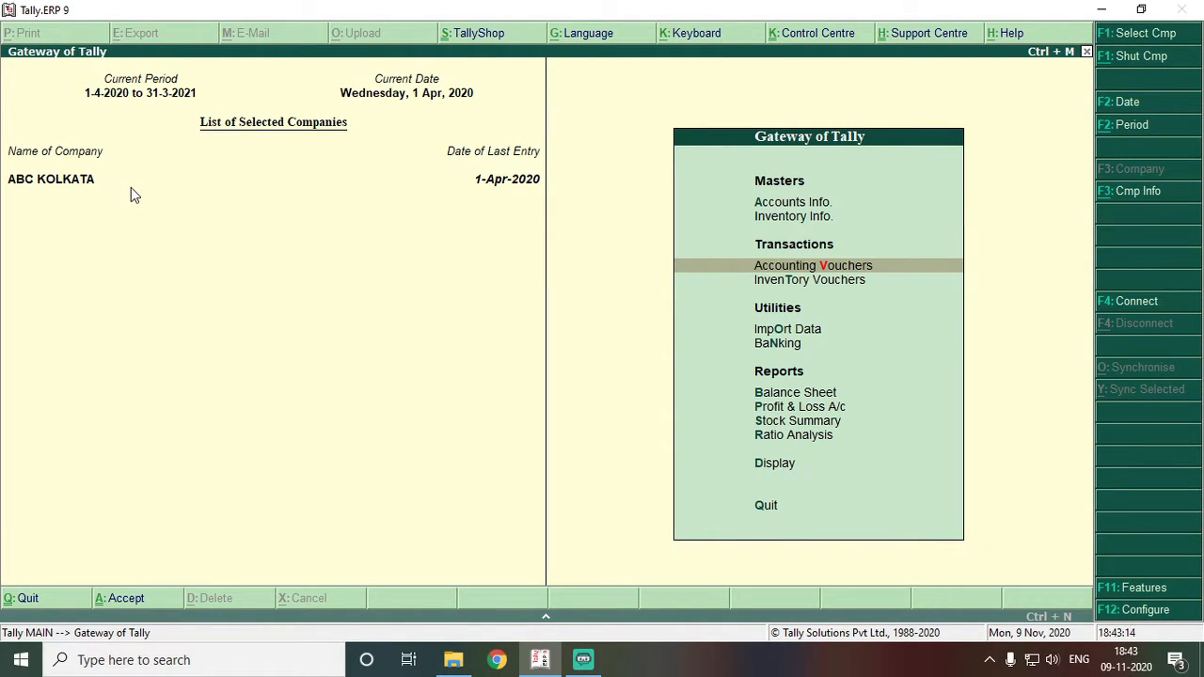
- Open Display > Account Books > Cash/Bank Book(s) to view the Cash/Bank Summary
key("Down")
key("Down")
key("Down")
key("Down")
key("Down")
key("Down")
key("Down")
key("Down")
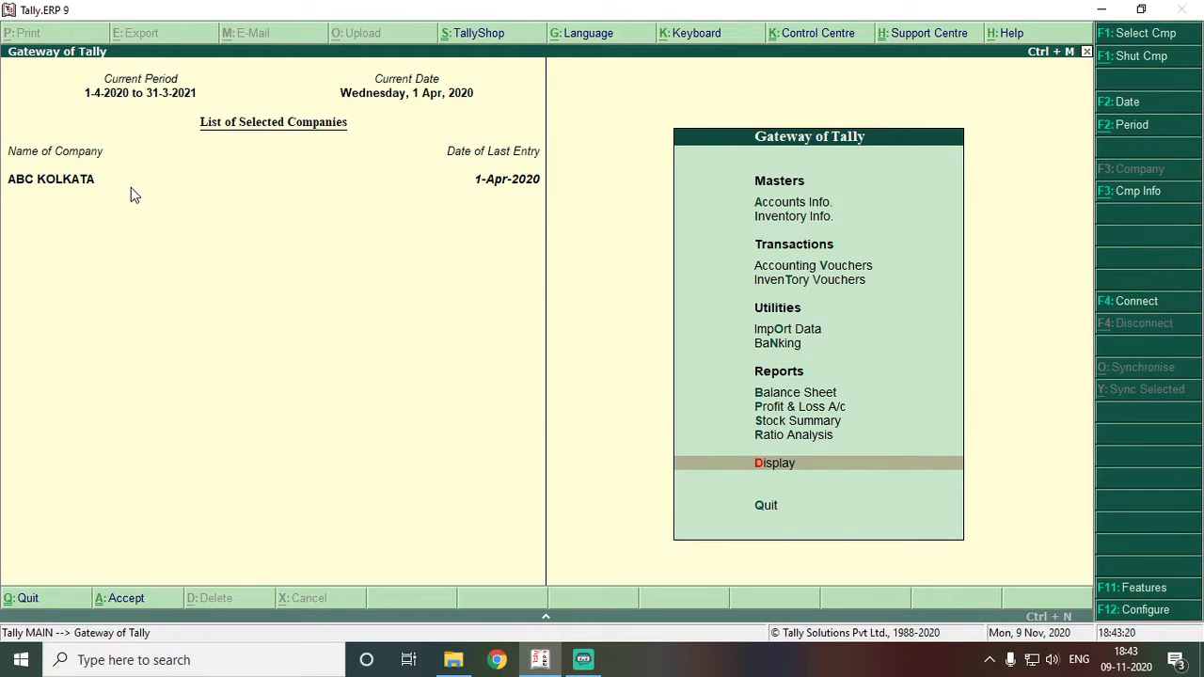
key("Return")
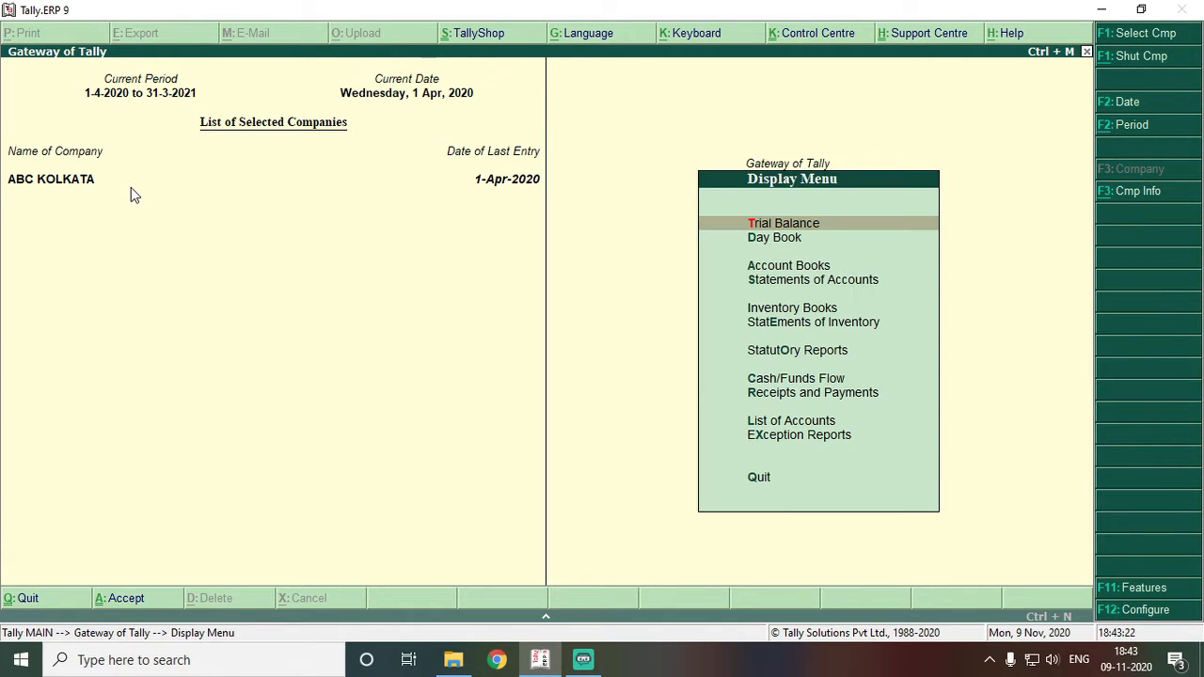
key("Down")
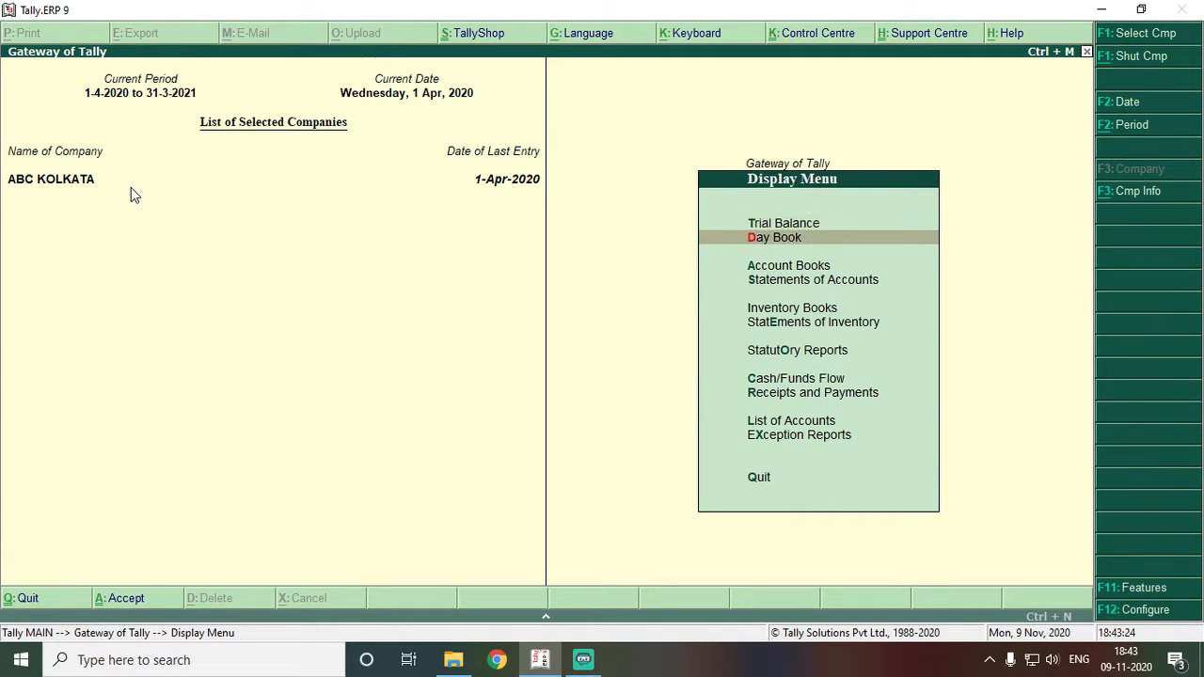
key("Down")
key("Down")
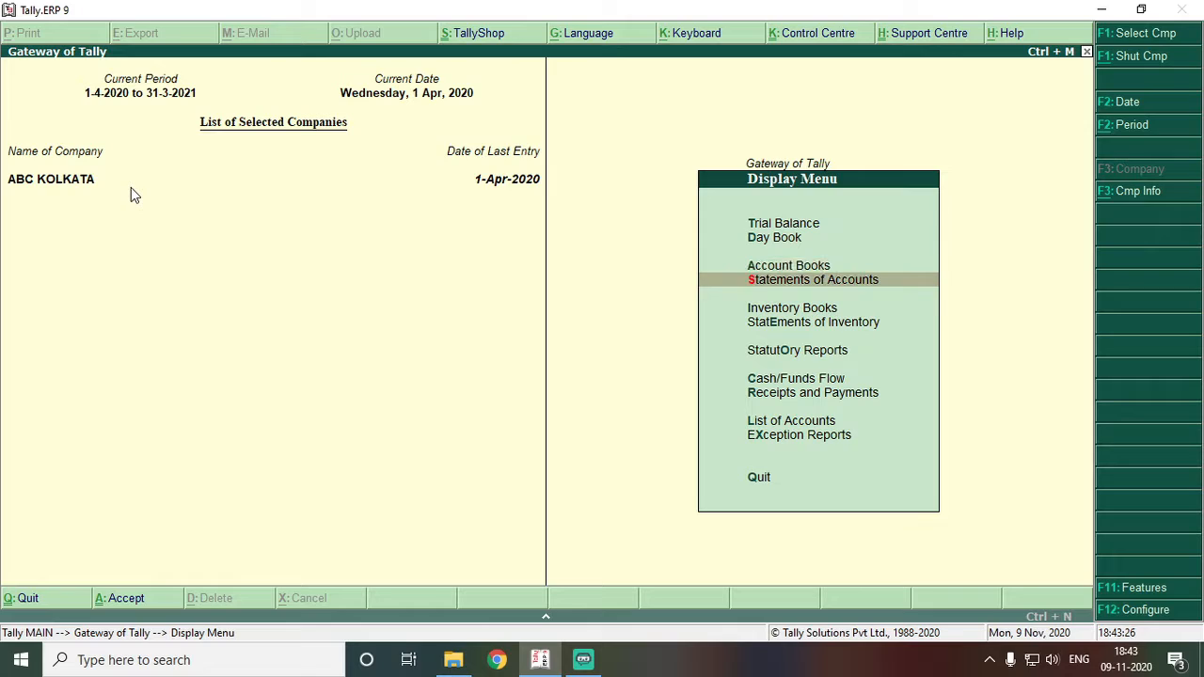
key("Down")
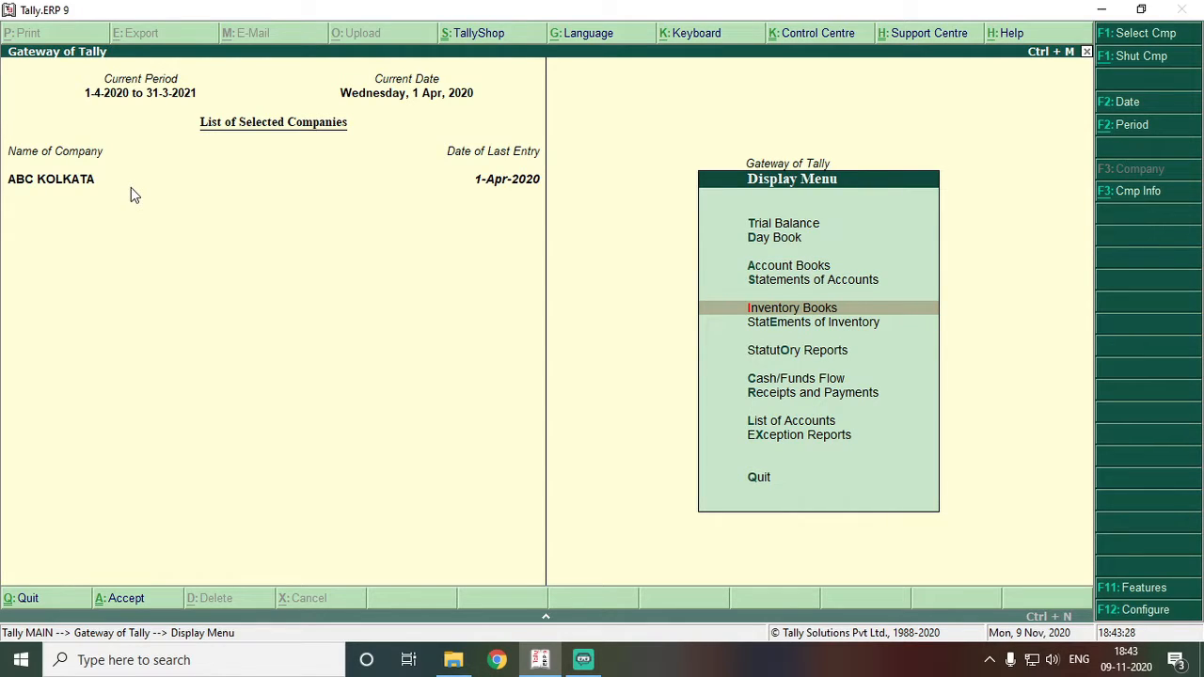
key("Down")
key("Down")
key("Down")
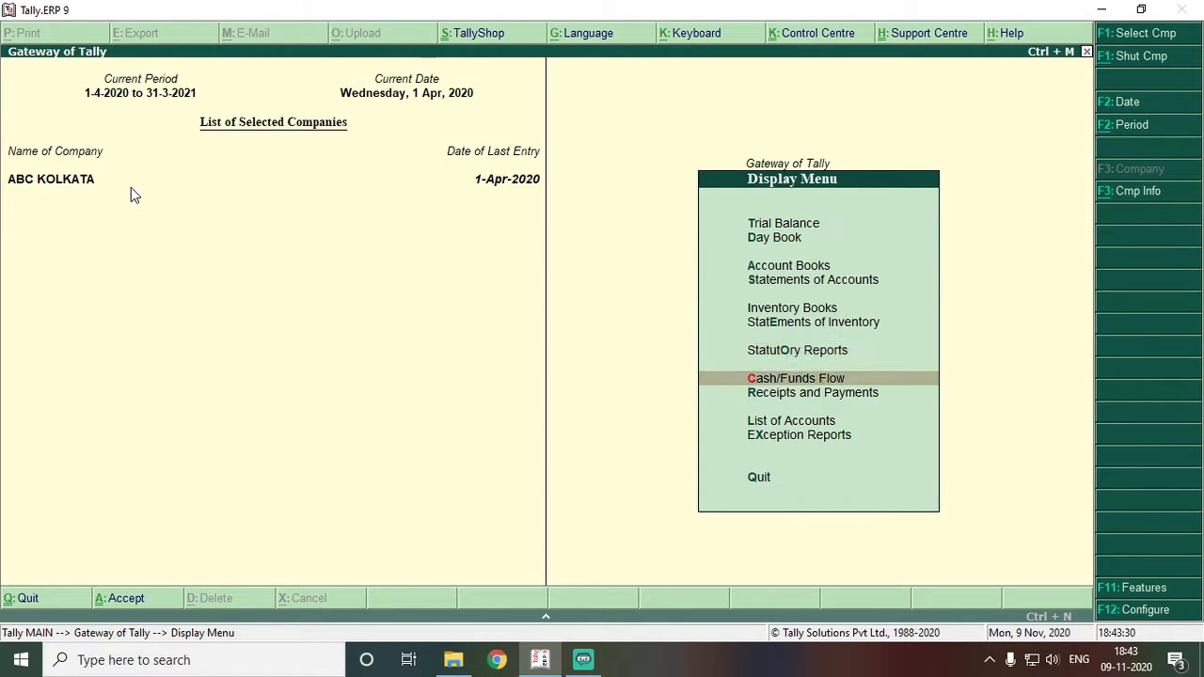
key("Down")
key("Down")
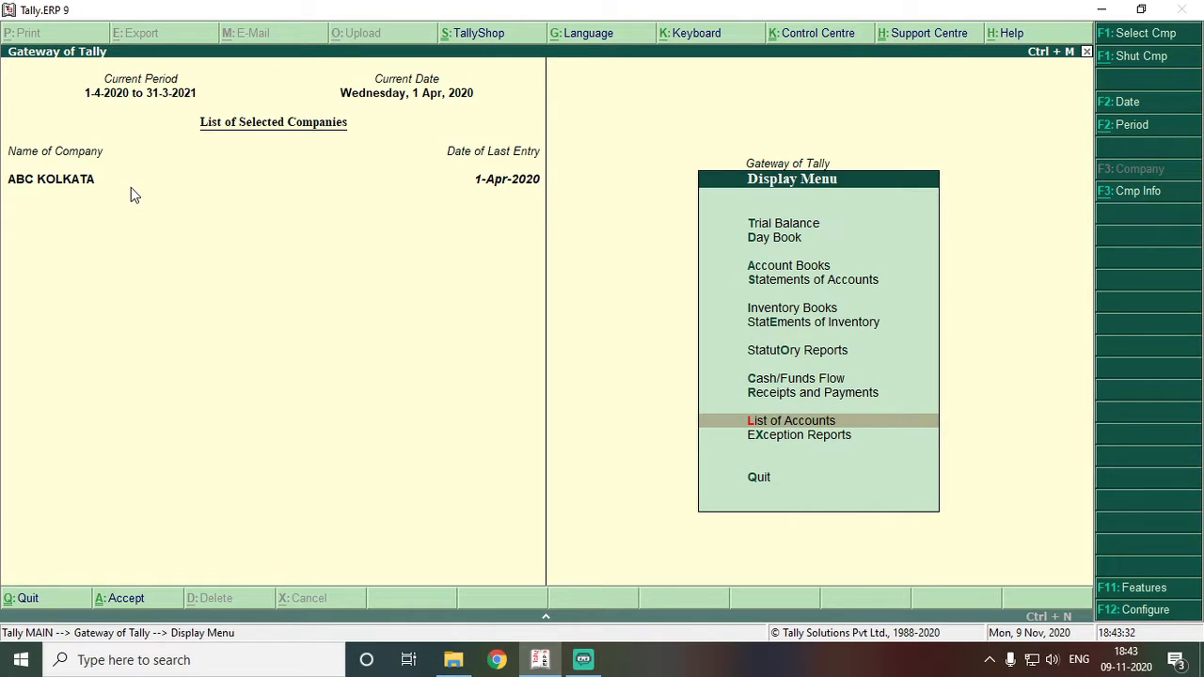
key("Up")
key("Up")
key("Up")
key("Up")
key("Up")
key("Up")
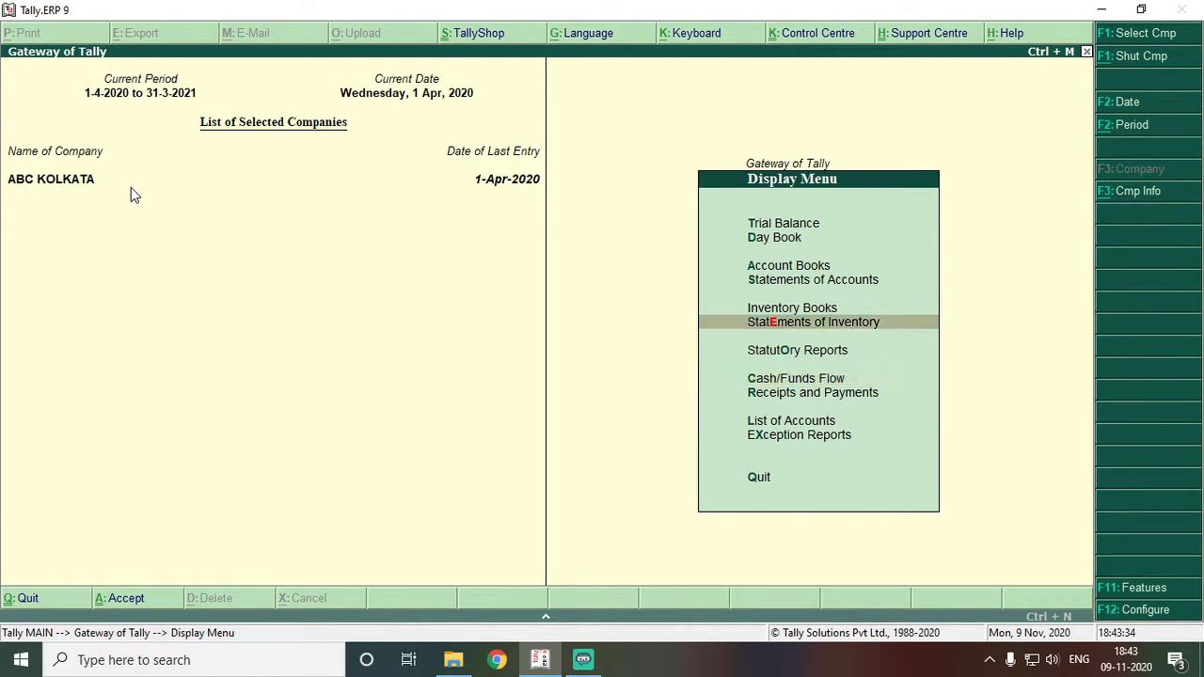
key("Up")
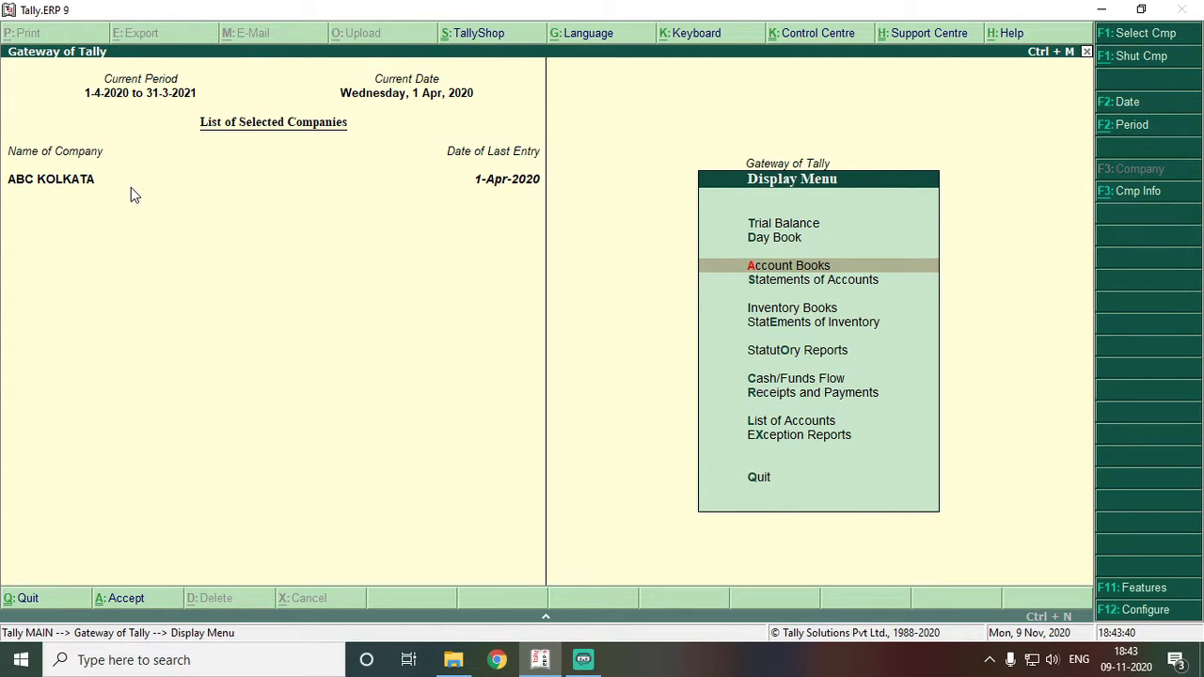
key("Return")
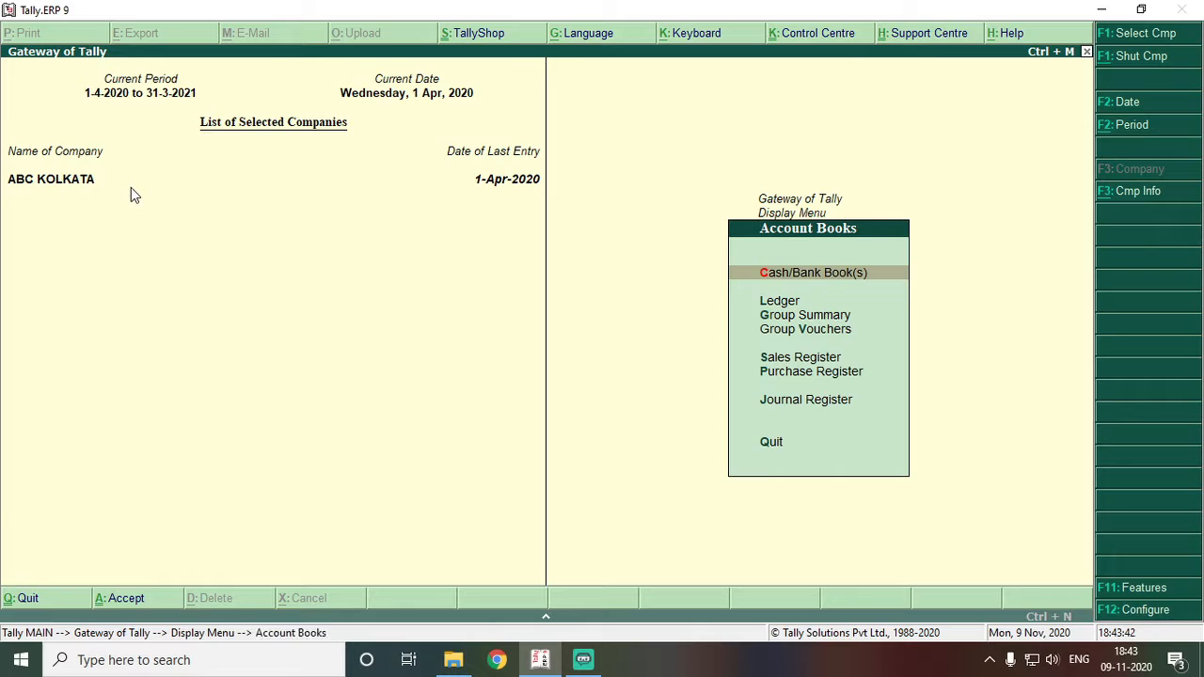
key("Return")
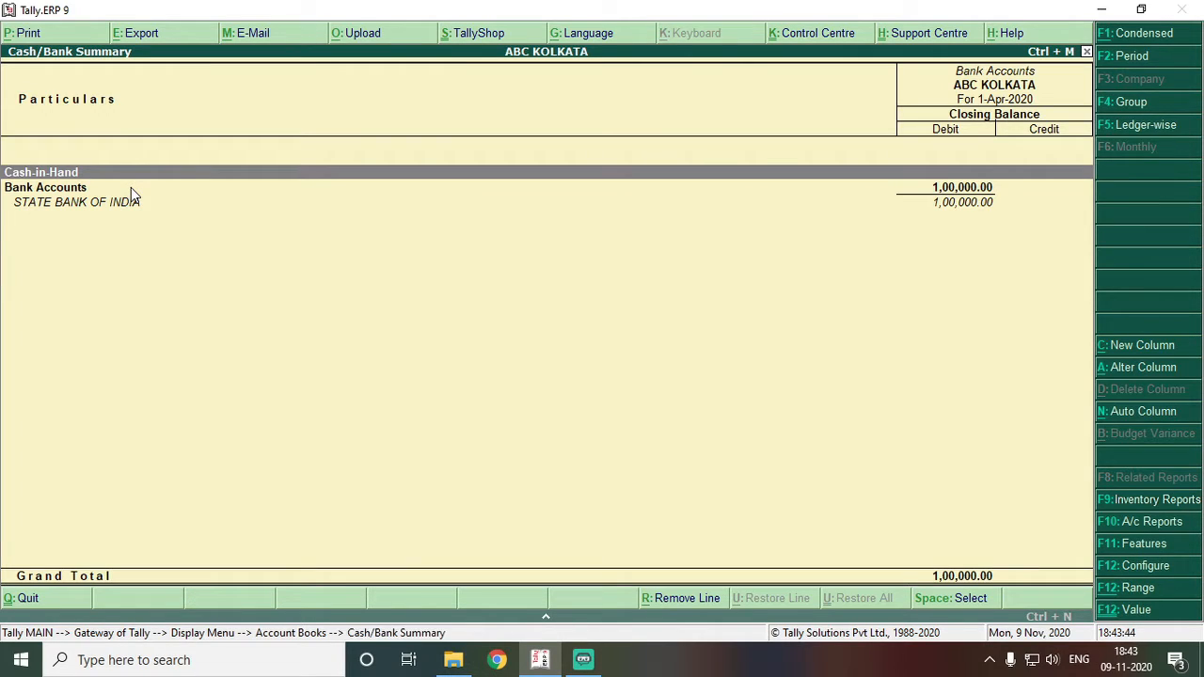
- Check the State Bank of India row, then leave the report and start Contra voucher No. 2
key("Down")
key("Down")
key("Up")
key("Down")
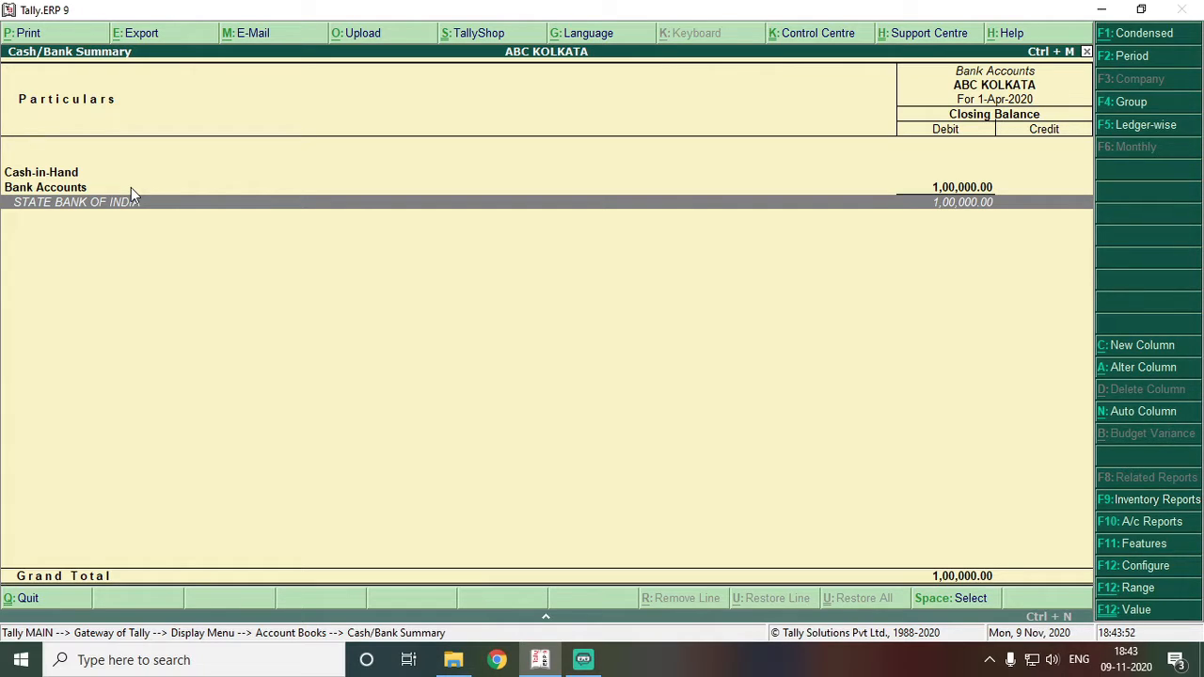
key("Escape")
key("Escape")
key("Escape")
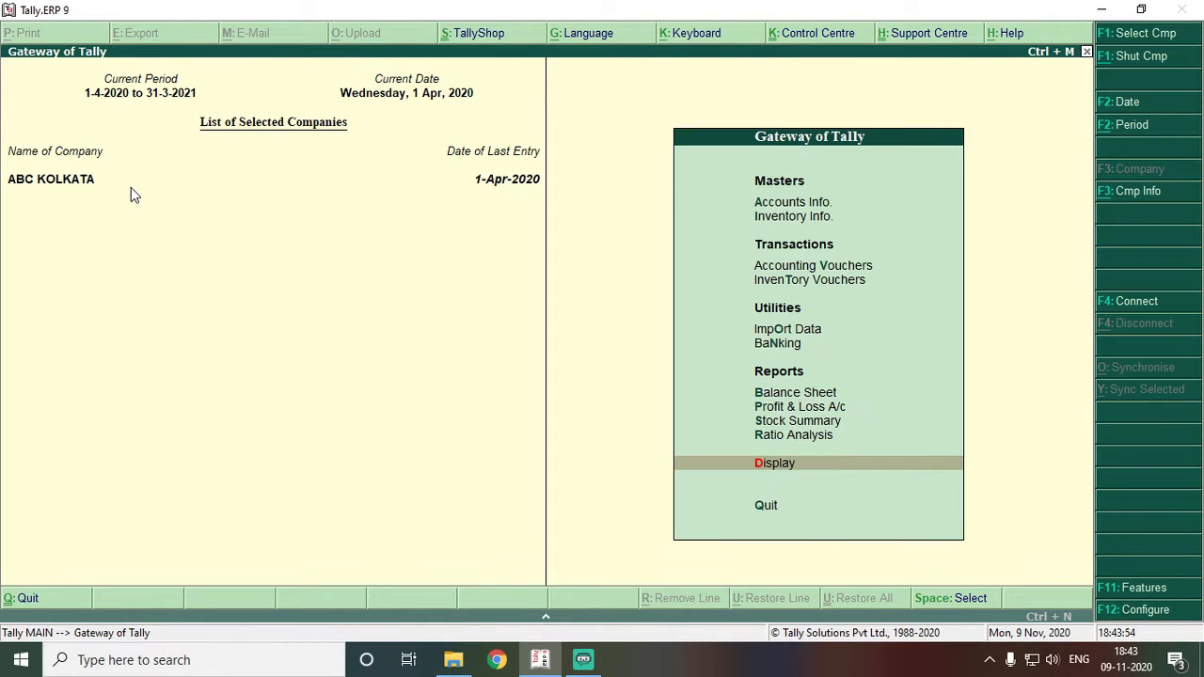
key("F4")
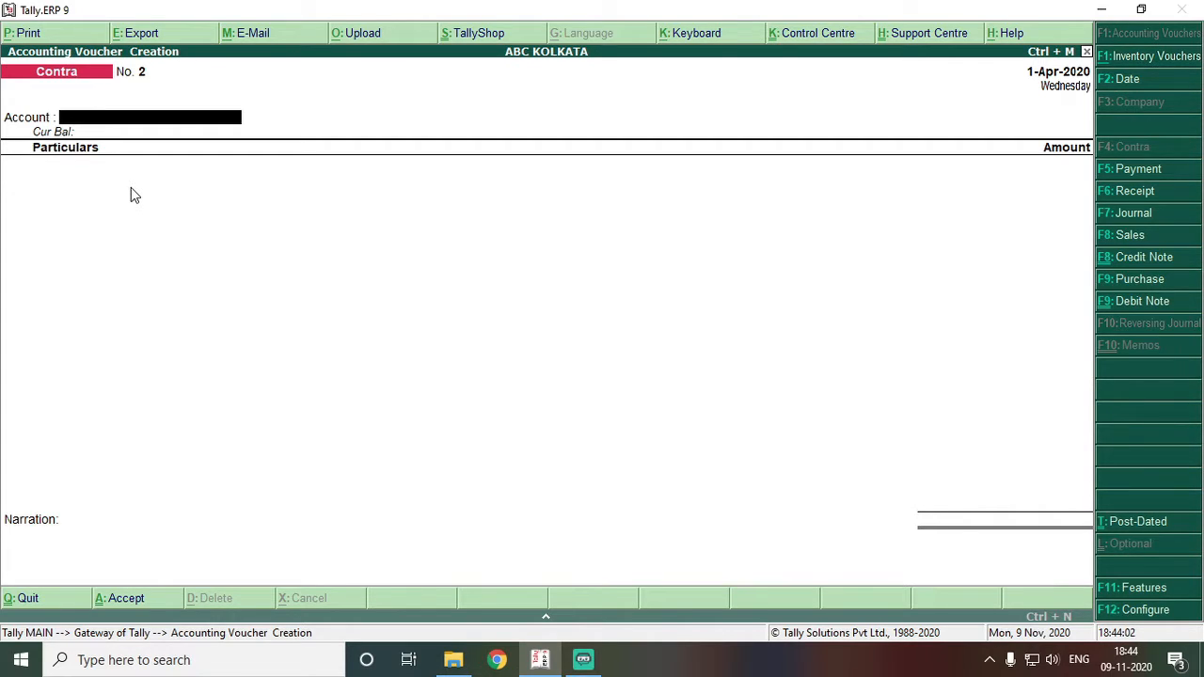
- Enter Cash as the account and State Bank of India for 30,000 in particulars
type("Cash")
key("Return")
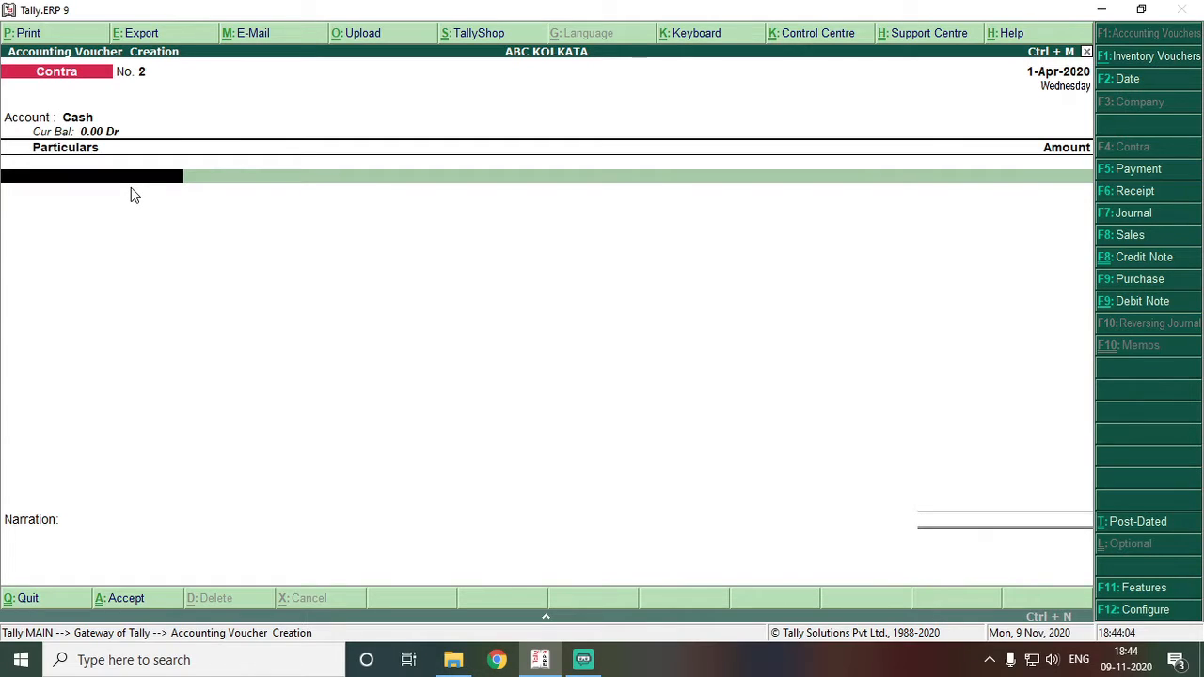
type("STATE")
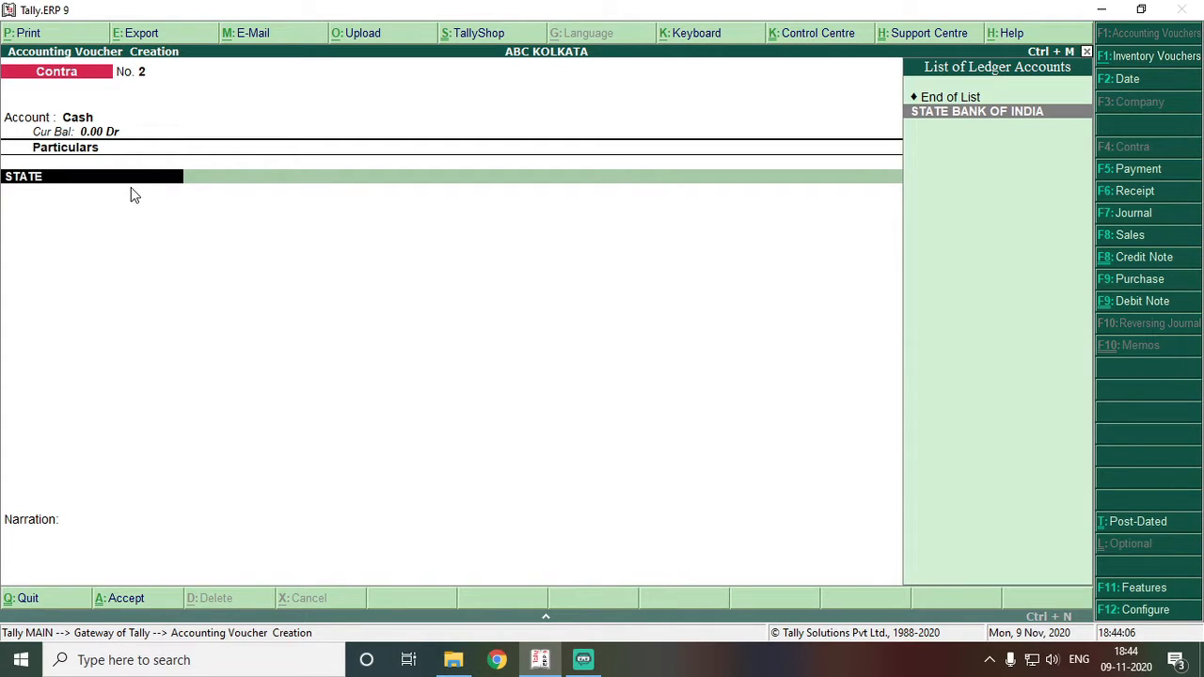
key("Return")
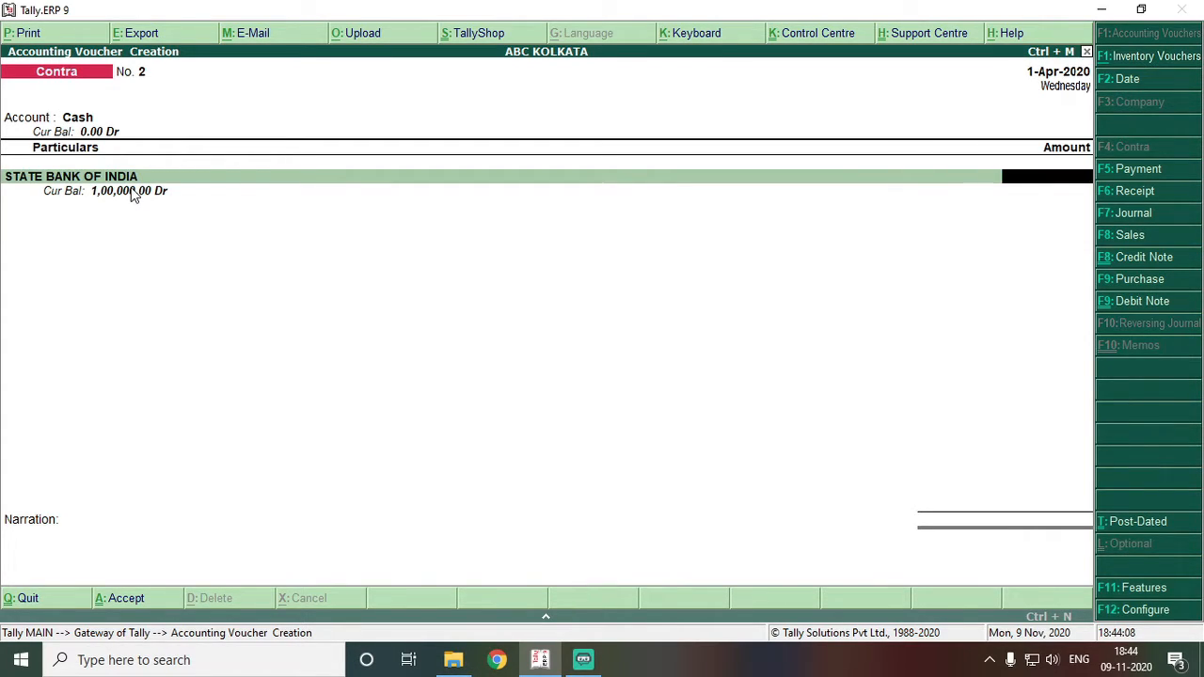
type("30,000")
key("Return")
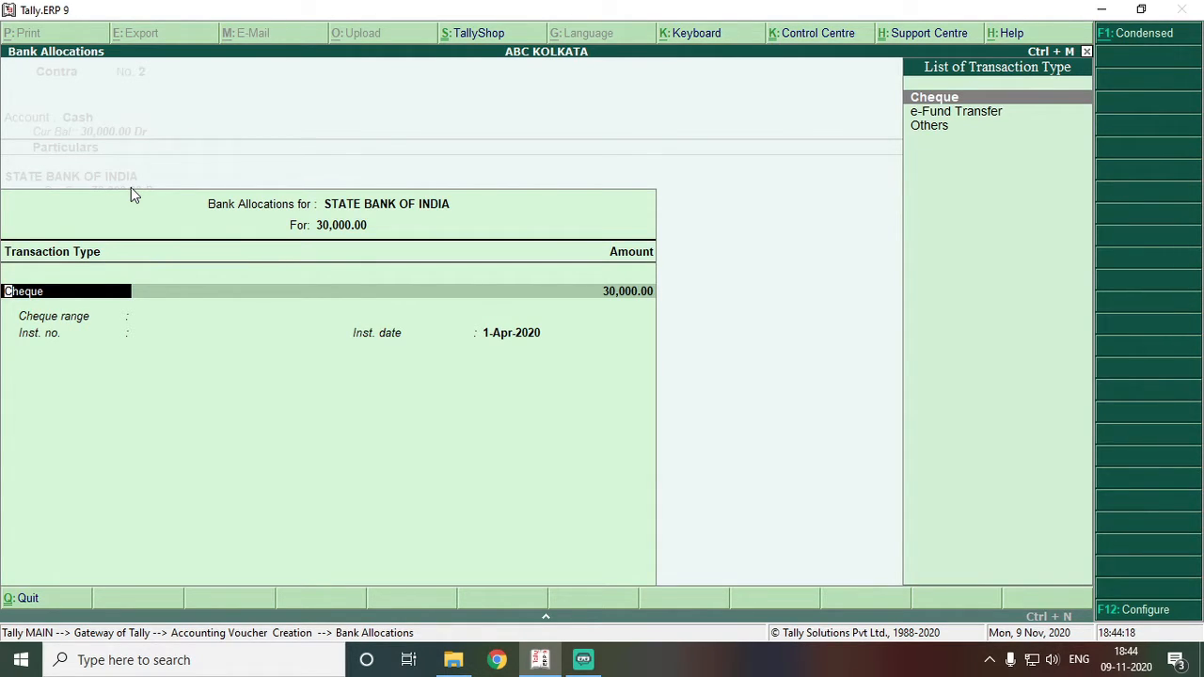
- Set the bank allocation transaction type to Others and complete the 30,000.00 contra entry
key("Down")
key("Down")
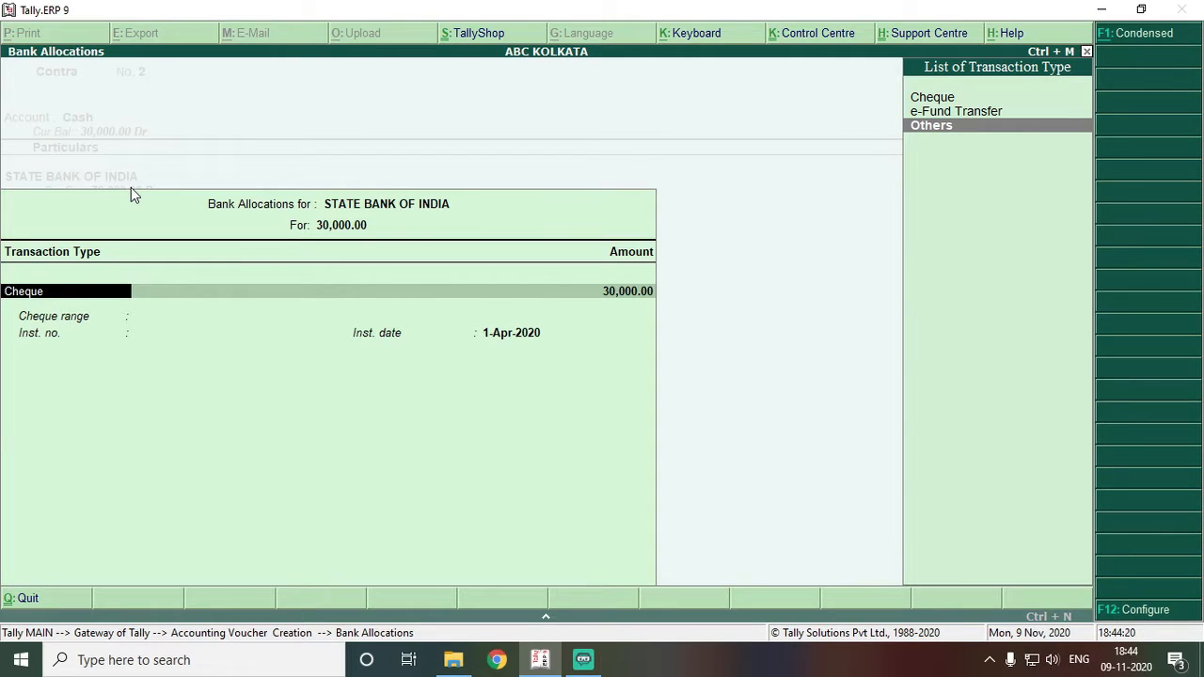
key("Return")
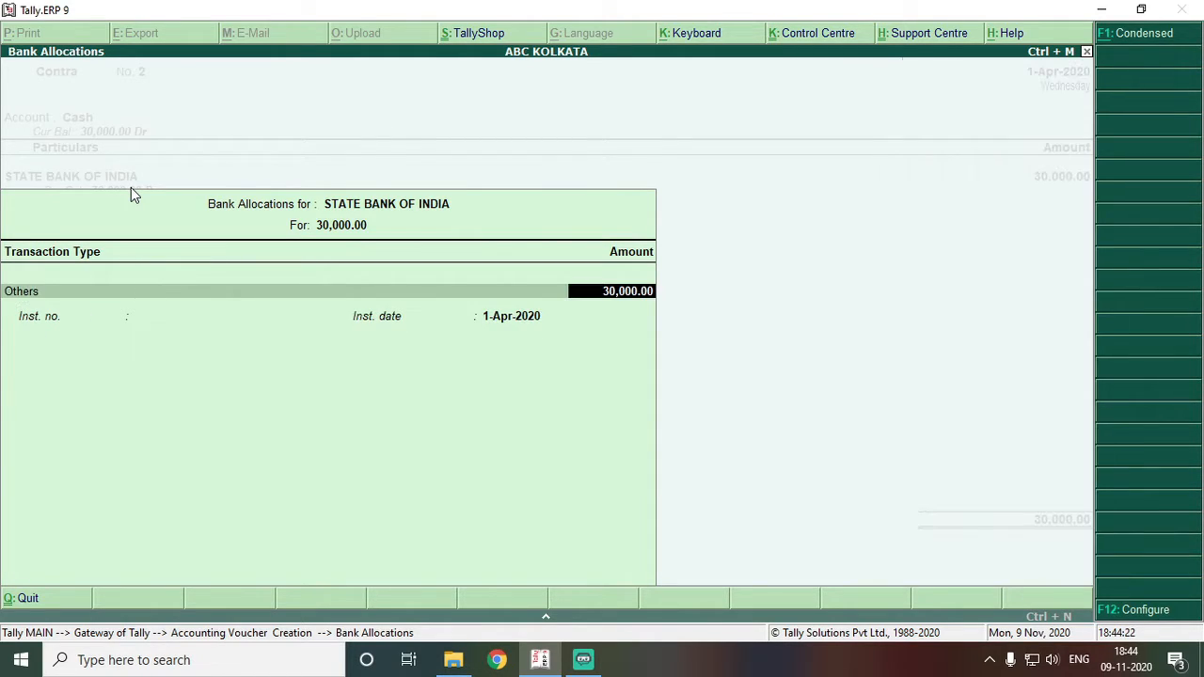
key("Return")
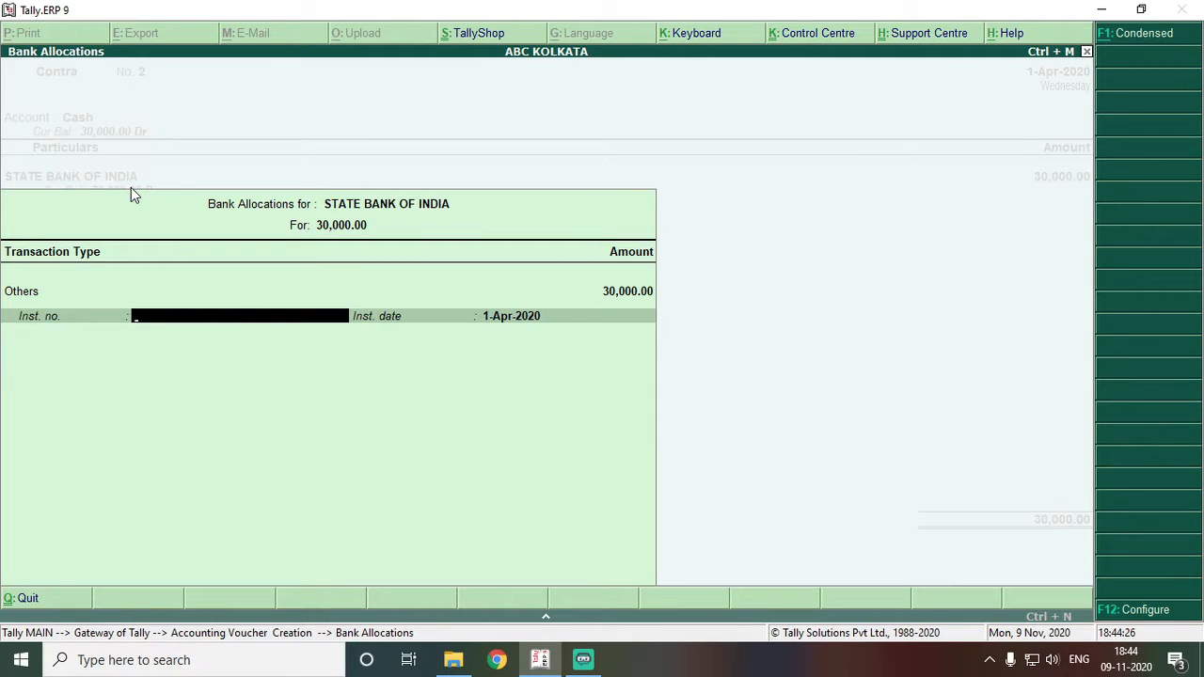
key("Return")
key("Return")
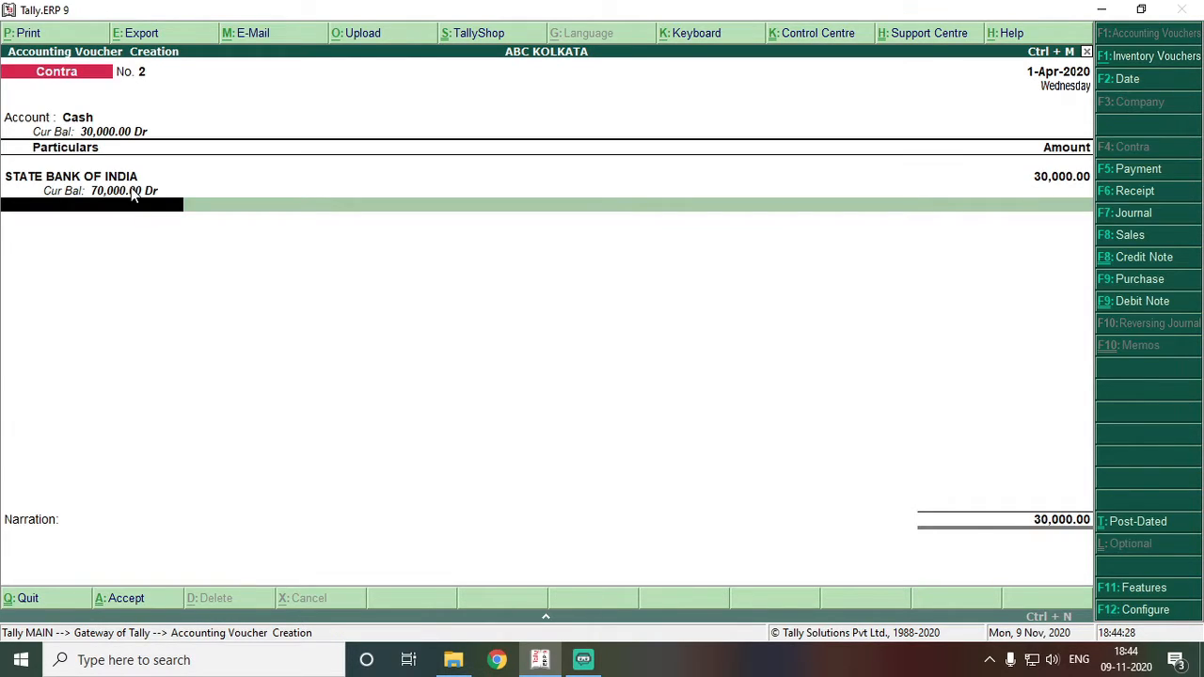
key("Return")
key("Return")
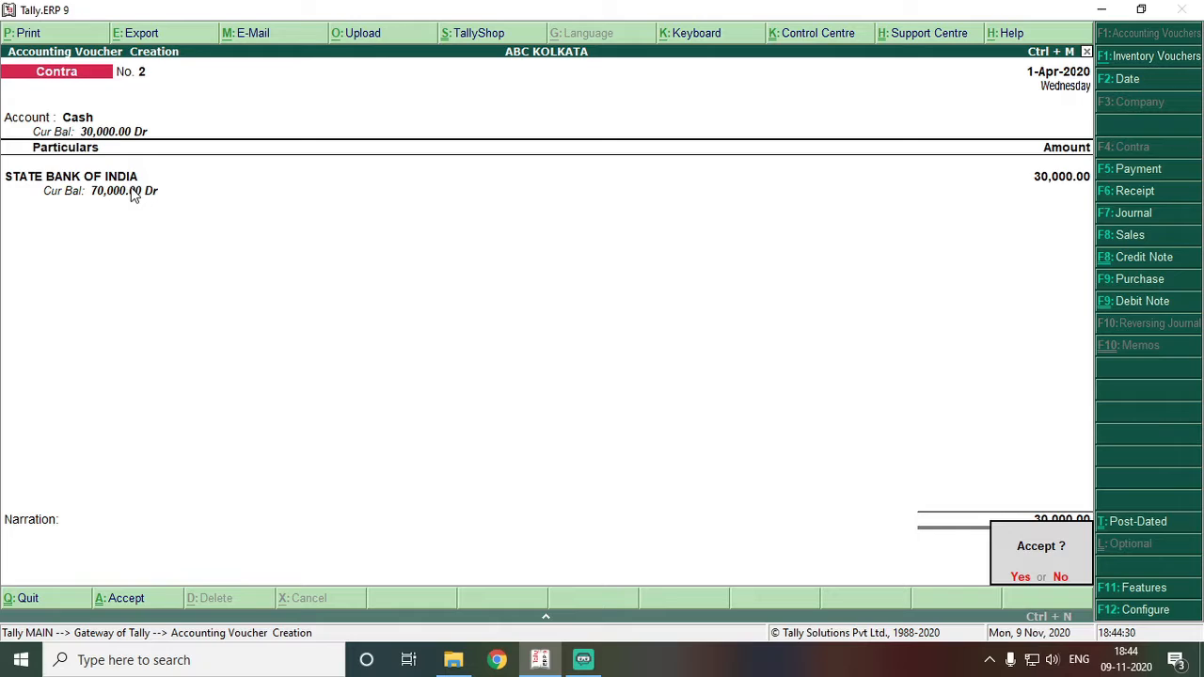
key("Return")
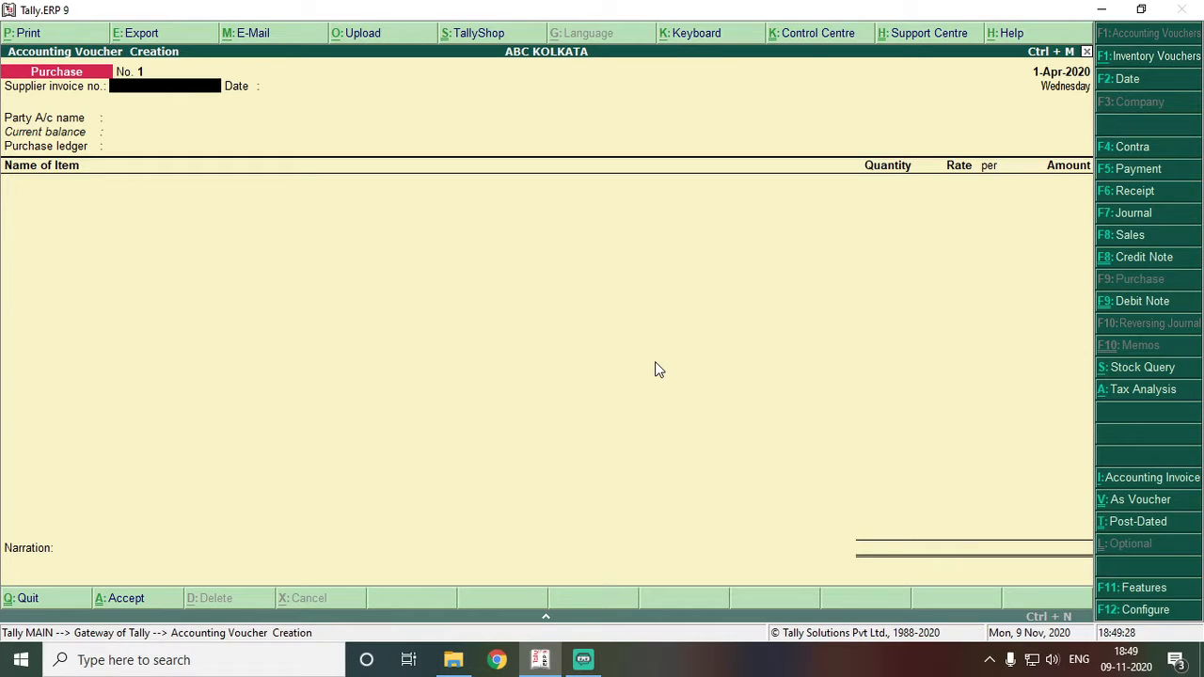
- Enter supplier invoice no. 123 dated 1-Apr-2020, then start creating a new party ledger
type("123")
key("Return")
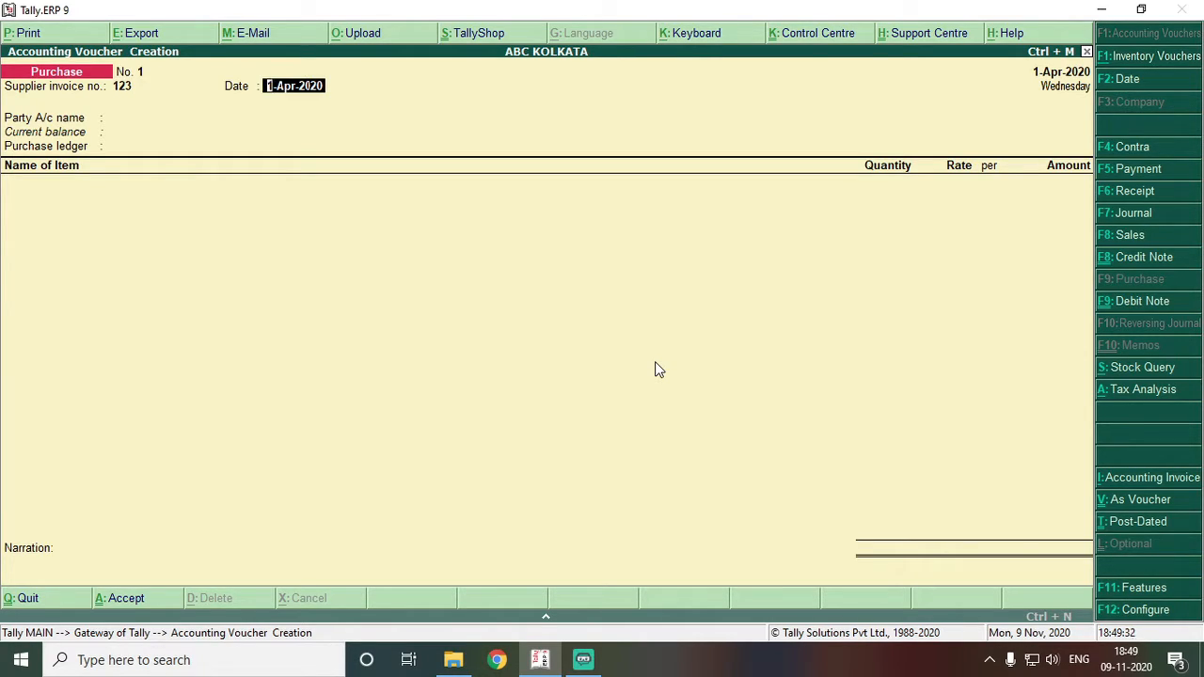
key("Return")
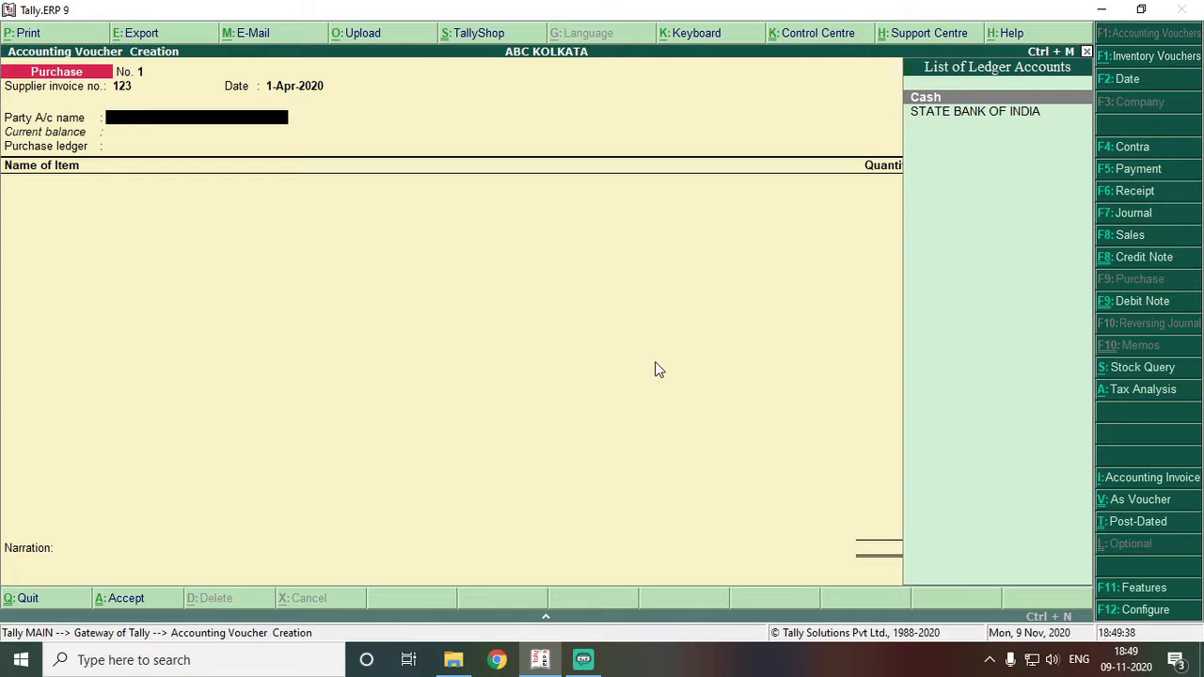
key("alt+c")
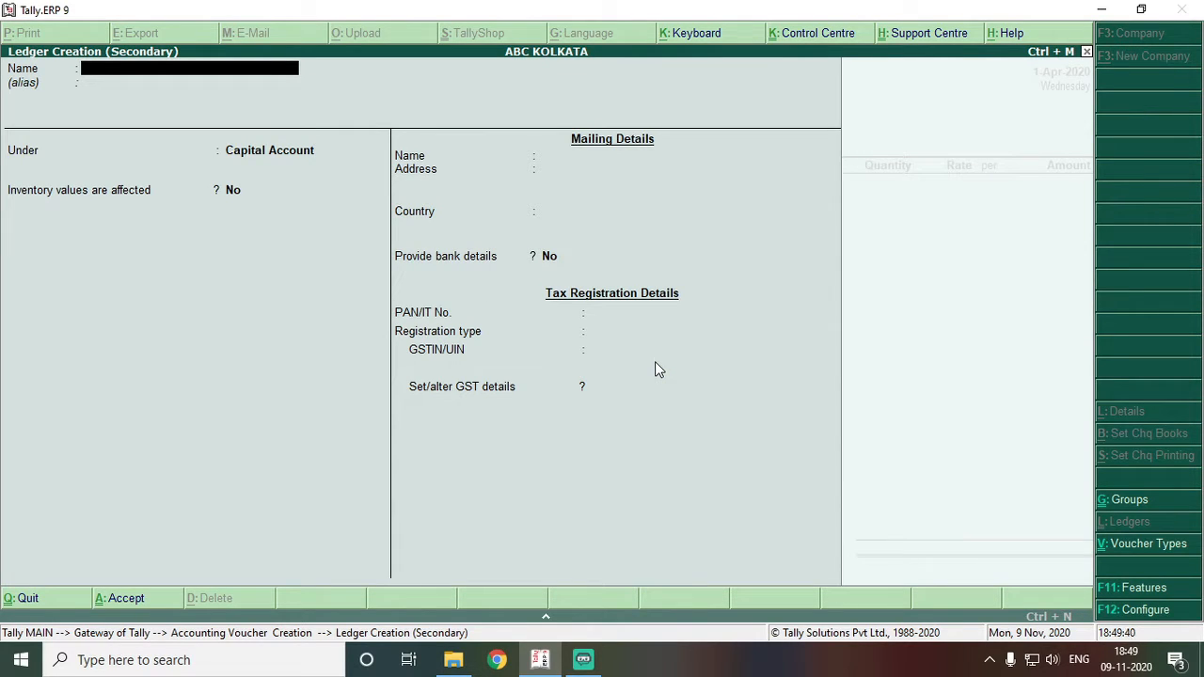
- Name the ledger DISTRIBUTOR under Sundry Creditors with address SILIGURI, India, West Bengal
type("DISTRIBUTOR")
key("Return")
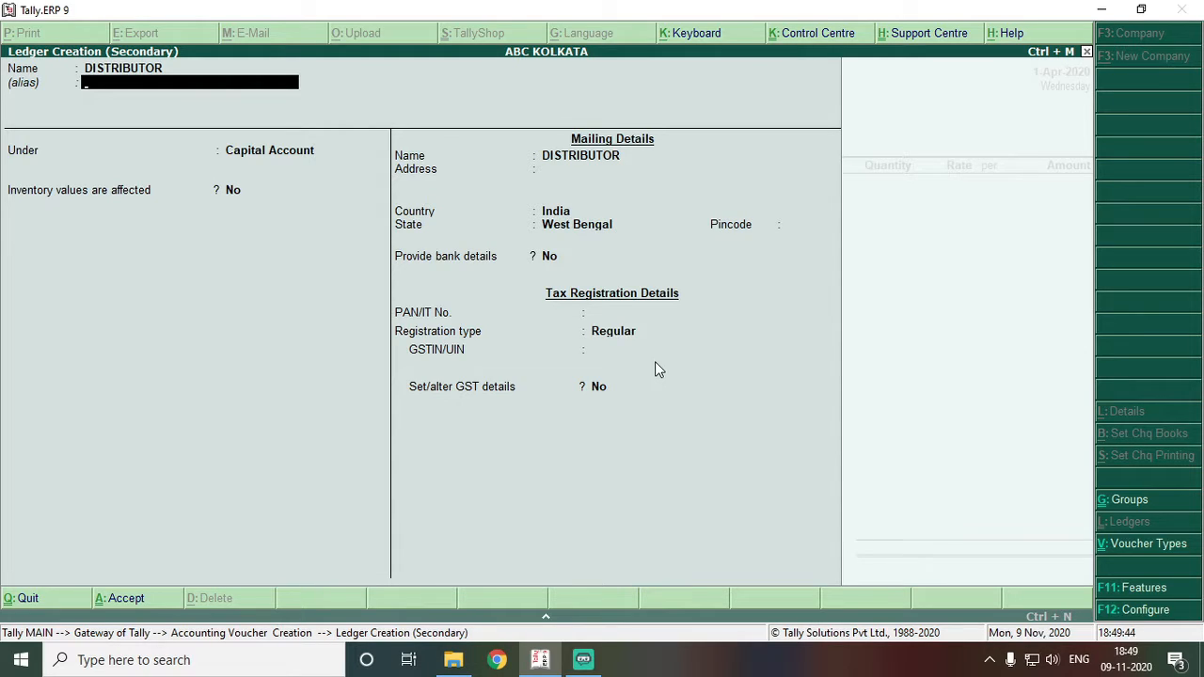
key("Return")
type("CRED")
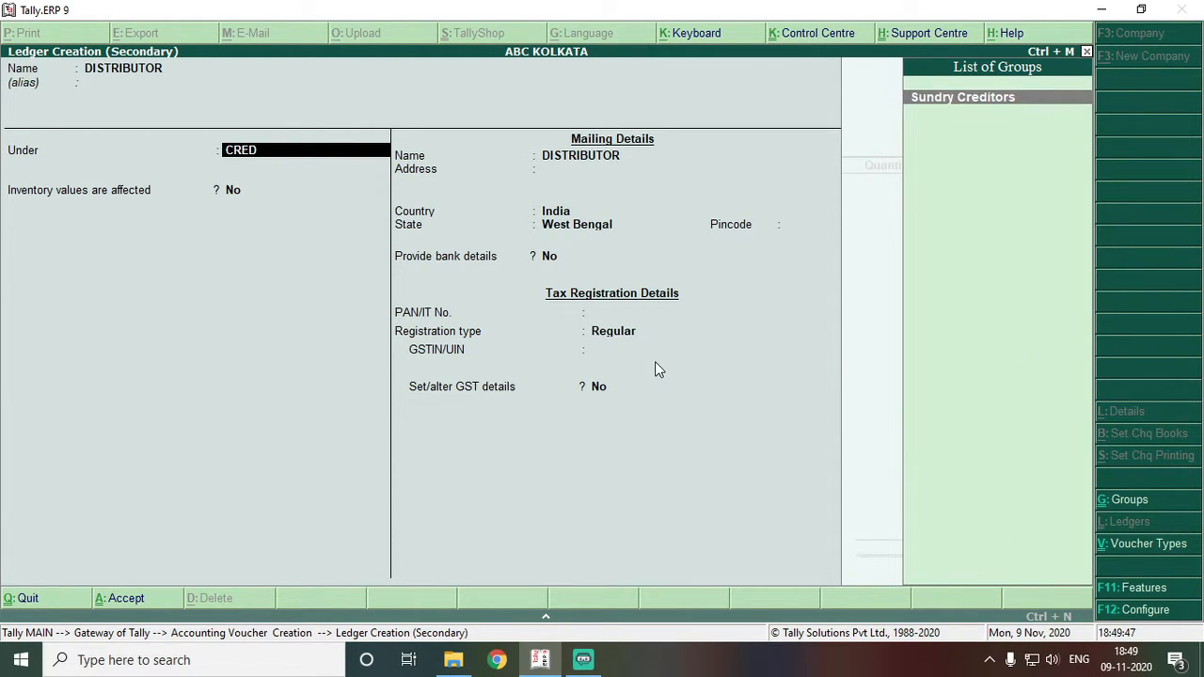
key("Return")
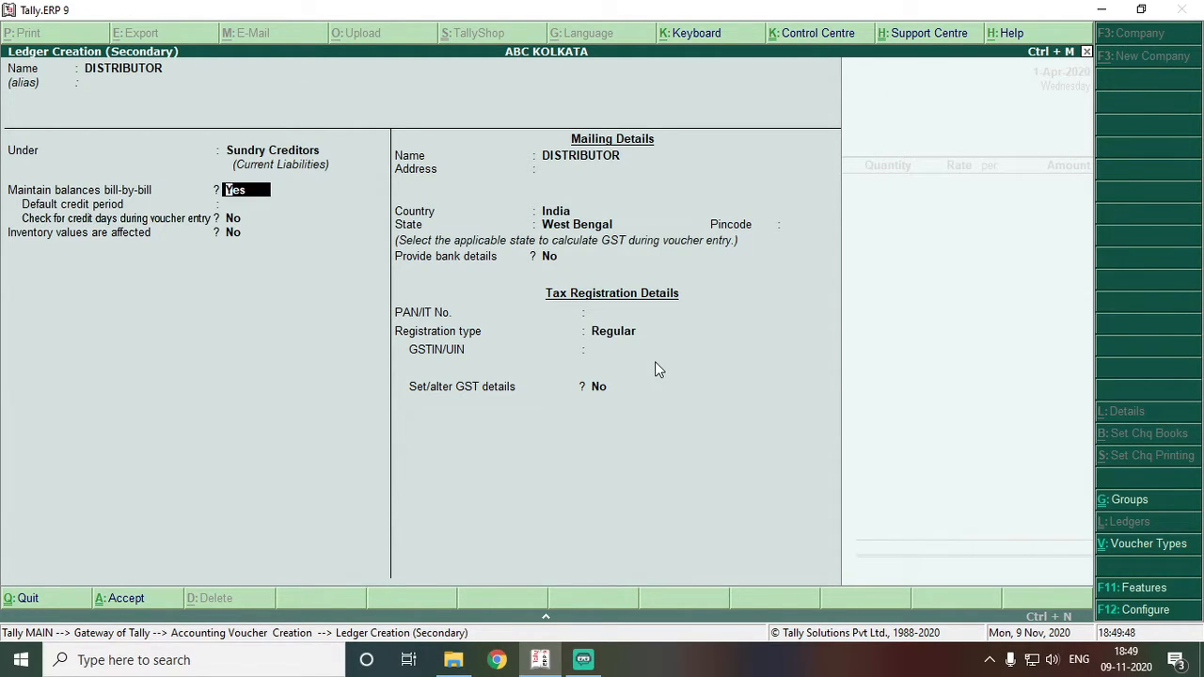
key("Return")
key("Return")
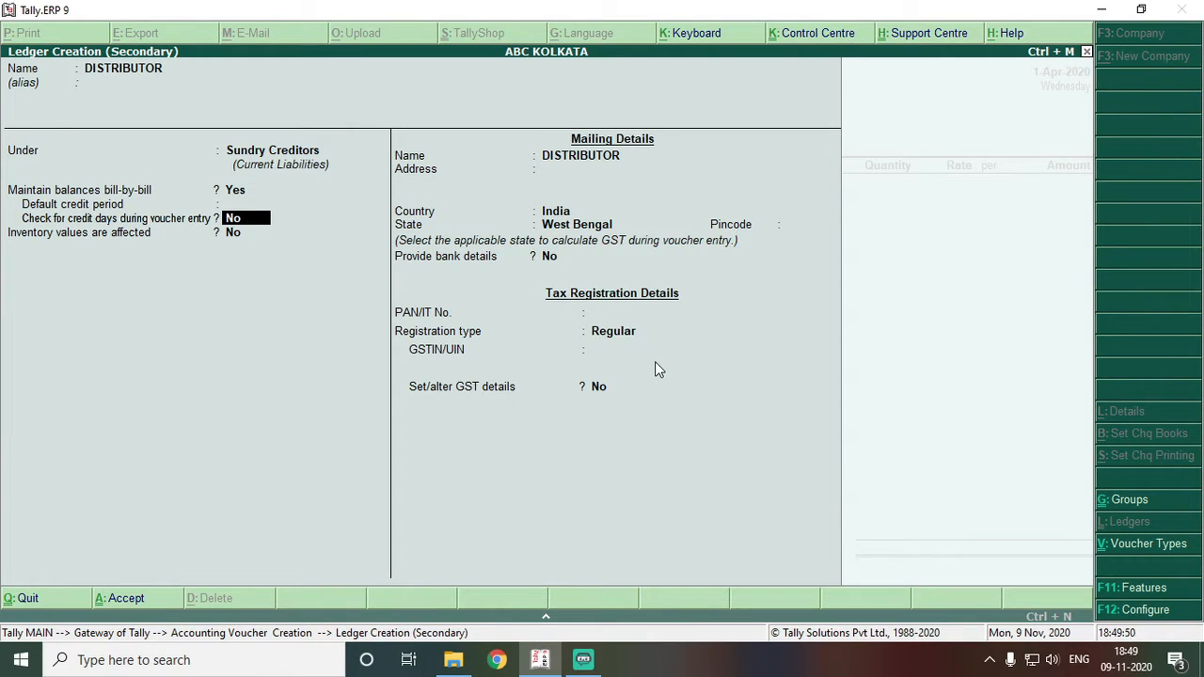
key("Return")
key("Return")
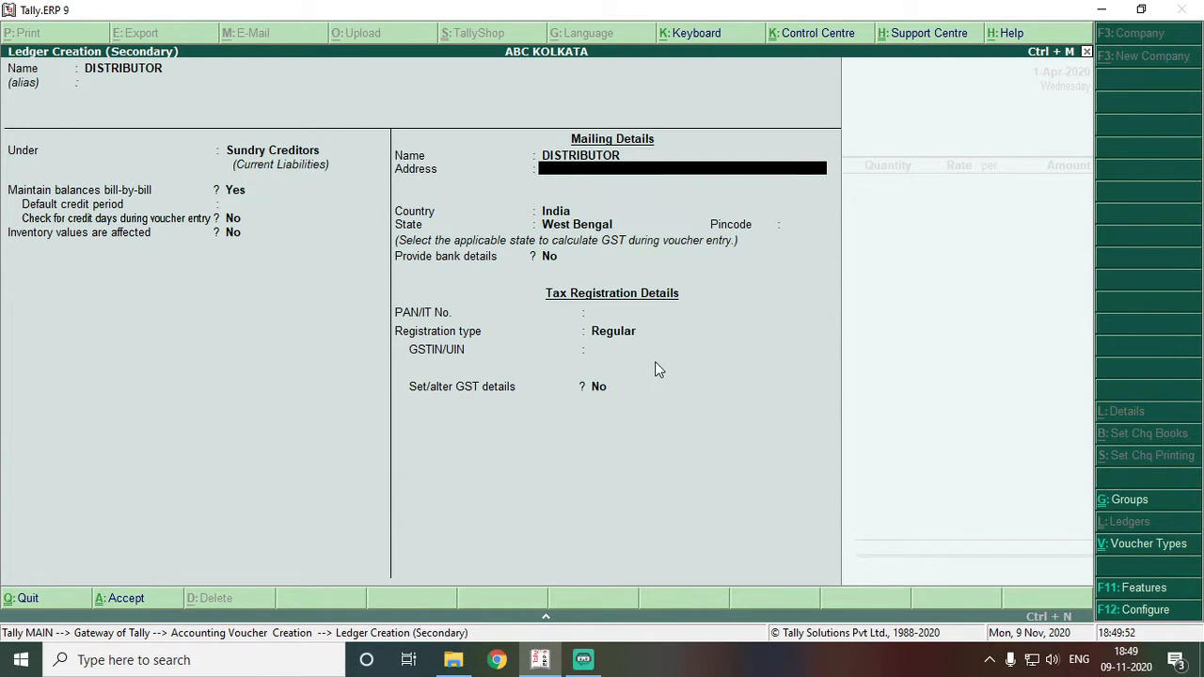
type("SILIGURI")
key("Return")
key("Return")
key("Return")
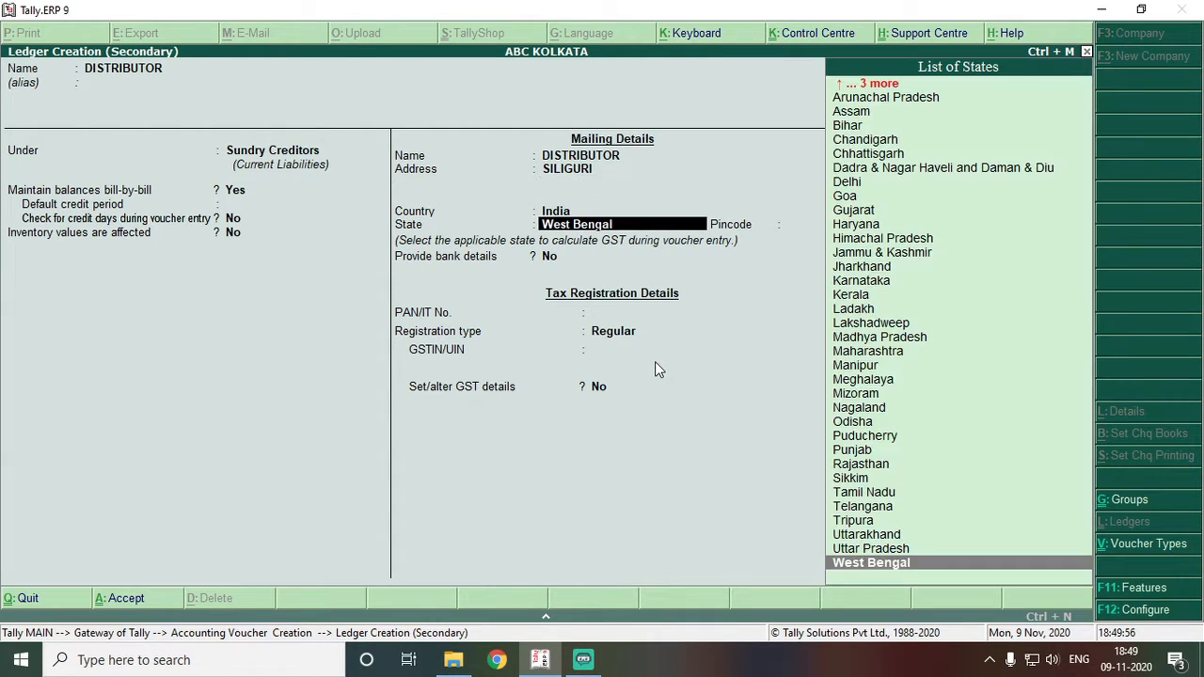
key("Return")
key("Return")
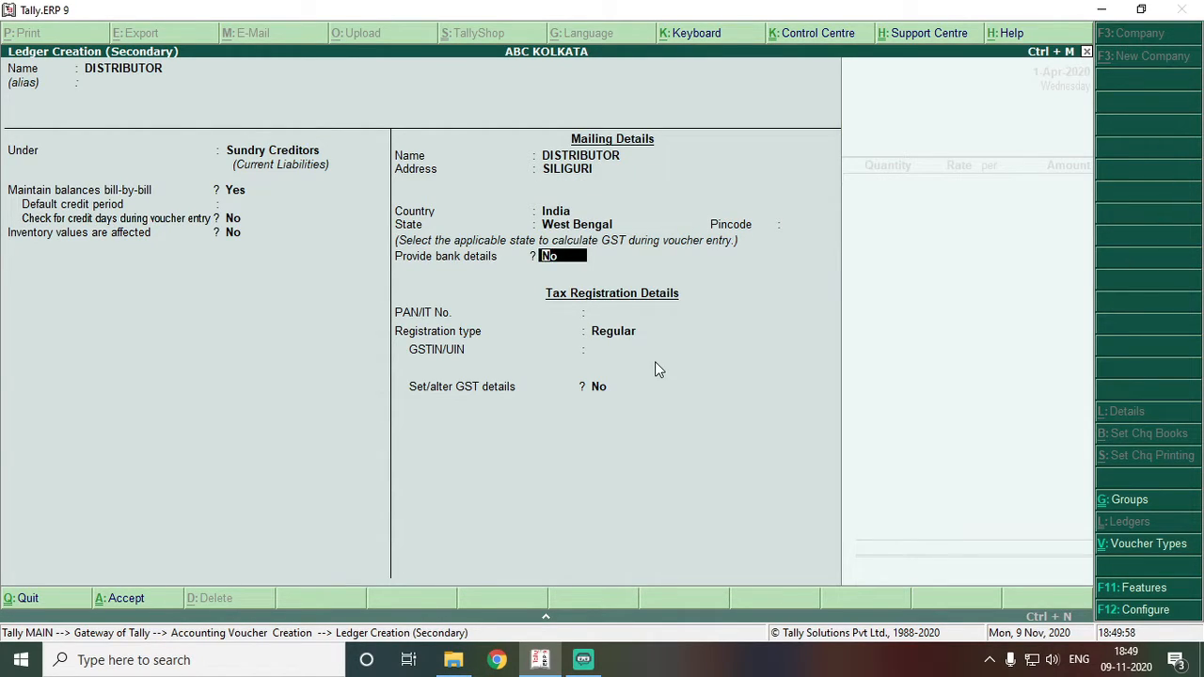
key("Return")
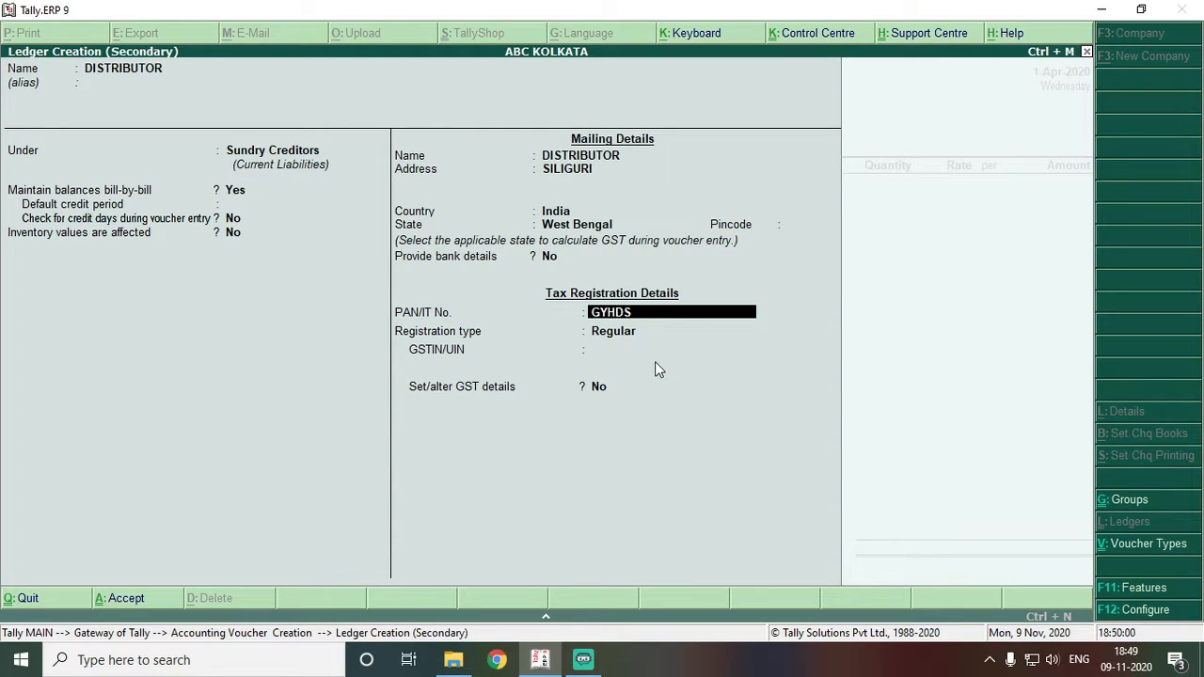
- Enter the party's PAN, correcting it after an invalid-PAN warning
key("BackSpace")
key("BackSpace")
key("BackSpace")
key("BackSpace")
key("BackSpace")
key("Return")
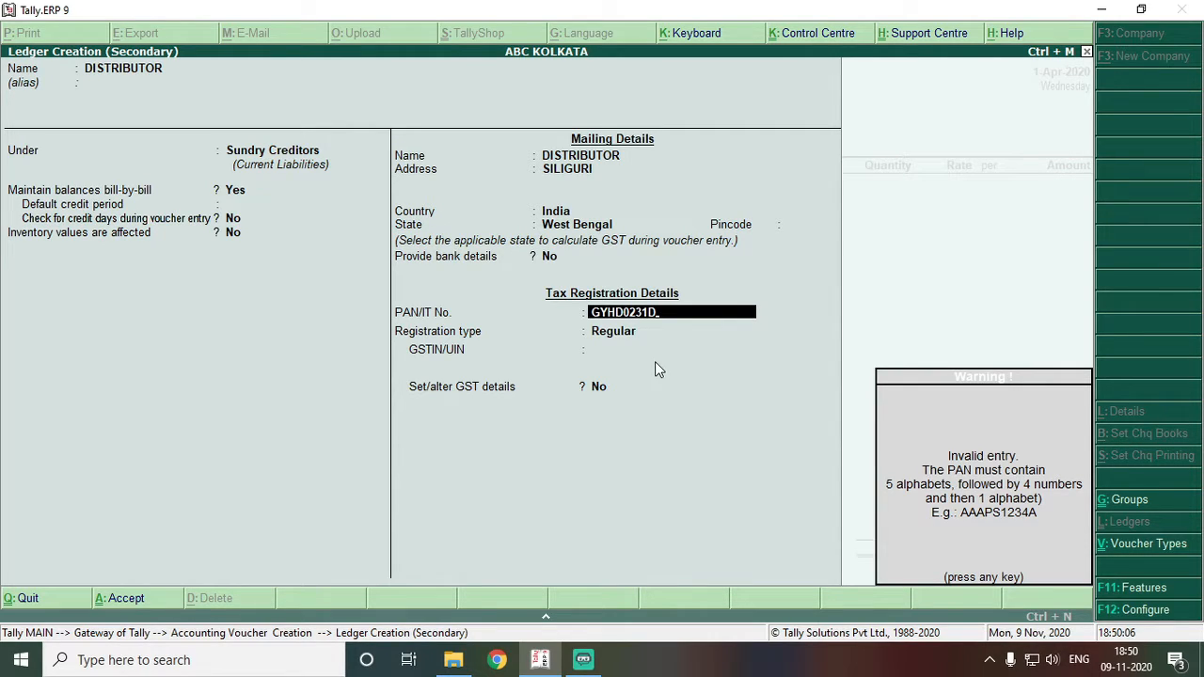
key("Return")
key("BackSpace")
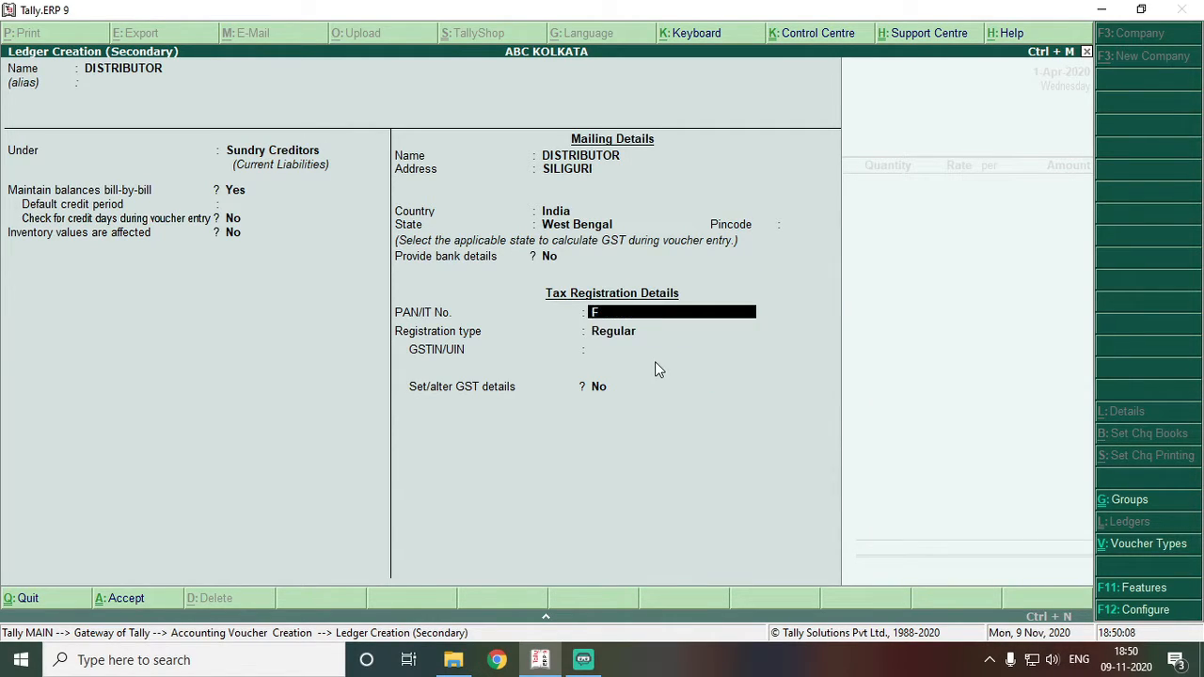
key("Return")
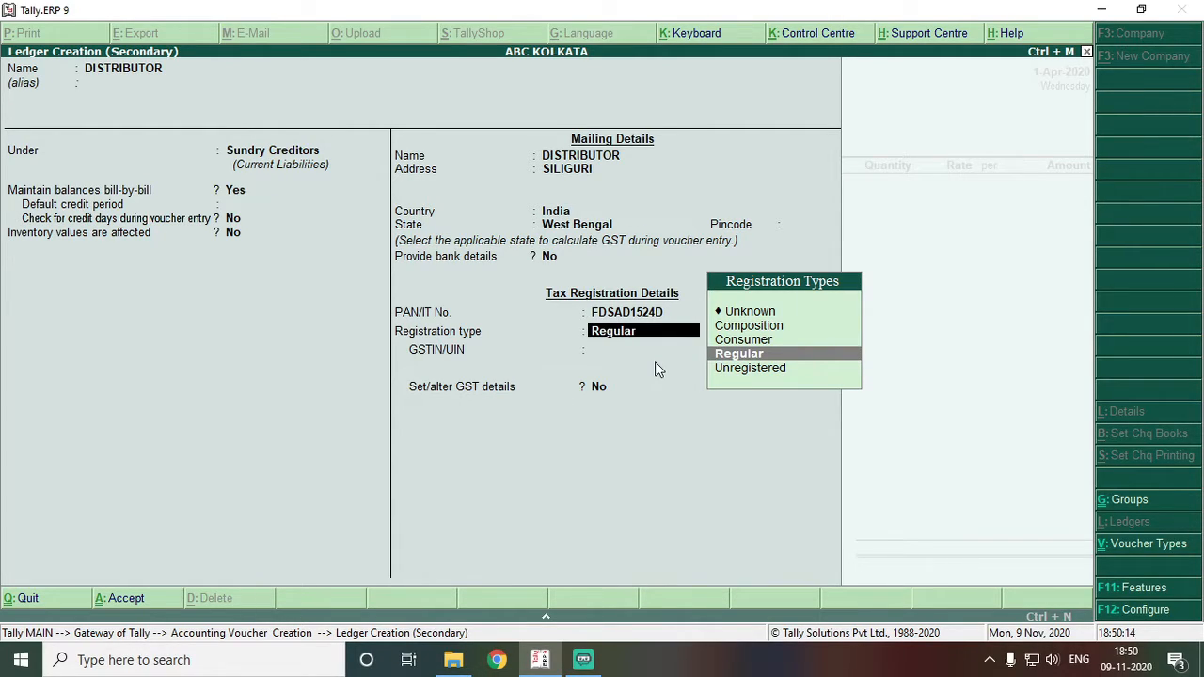
- Set Regular registration with the party's GSTIN and save the DISTRIBUTOR ledger
key("Return")
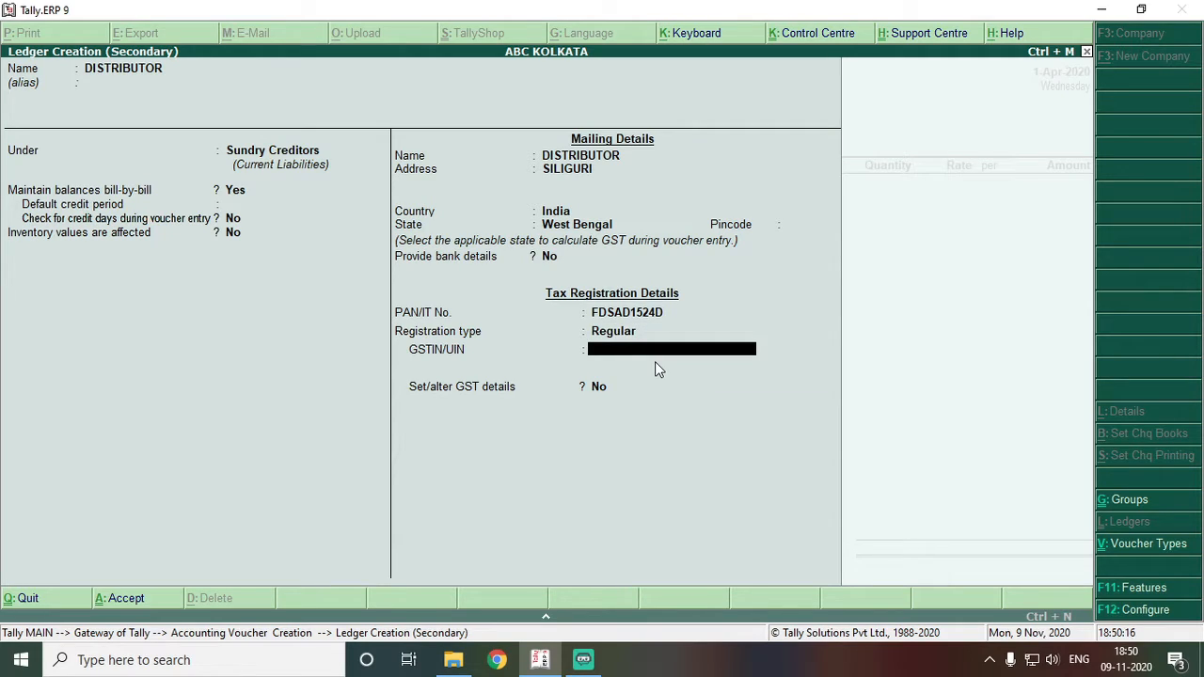
key("Return")
key("BackSpace")
key("BackSpace")
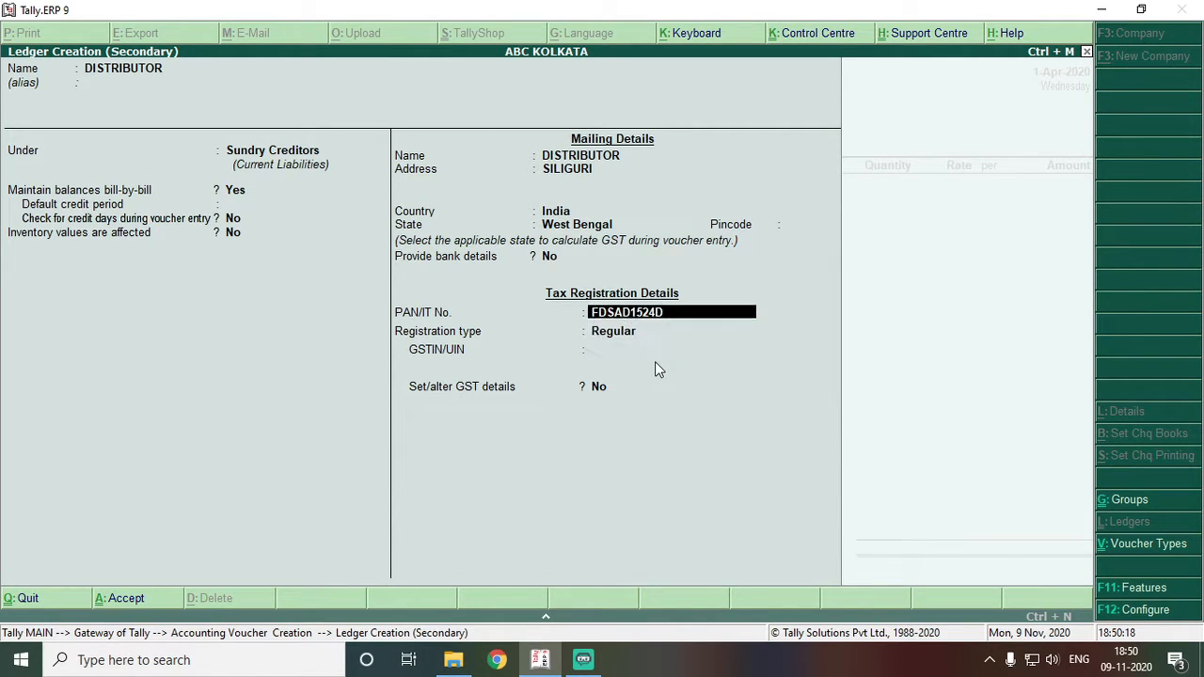
key("Return")
key("Return")
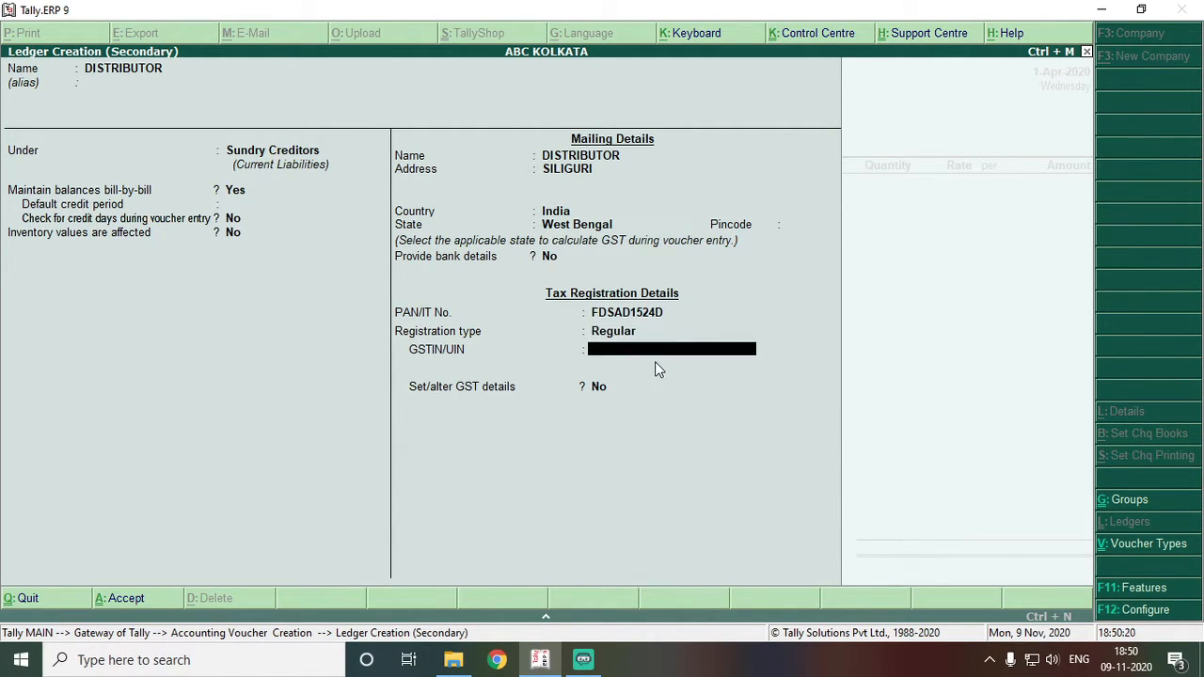
key("Return")
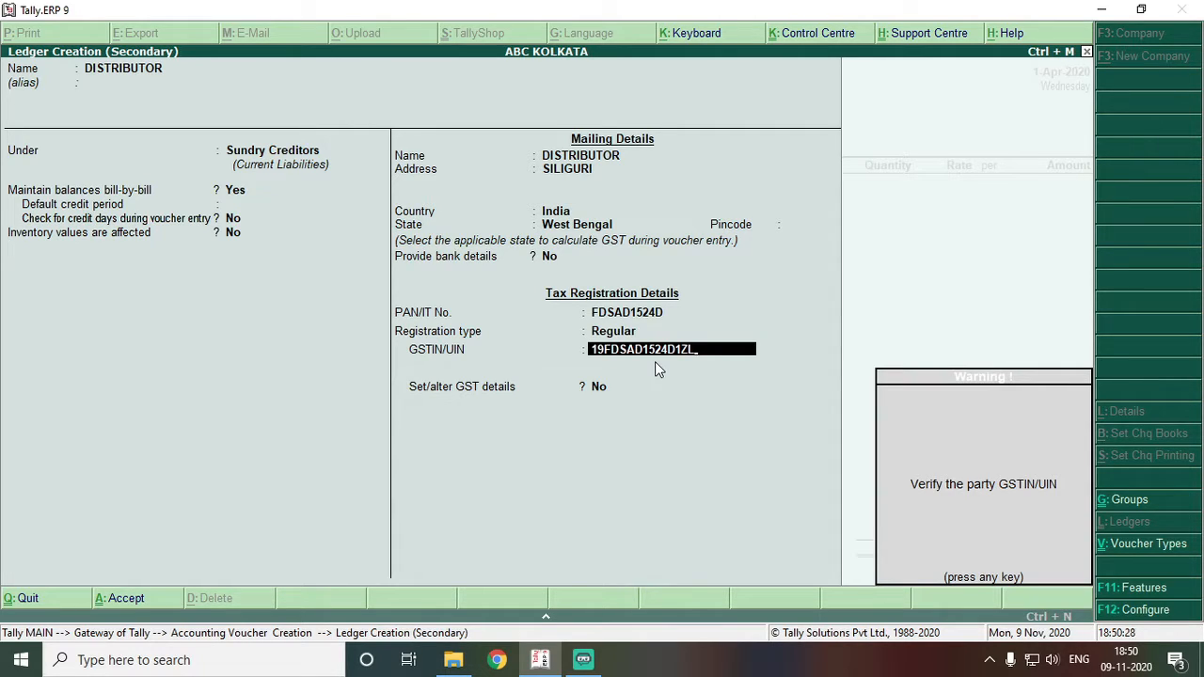
key("Return")
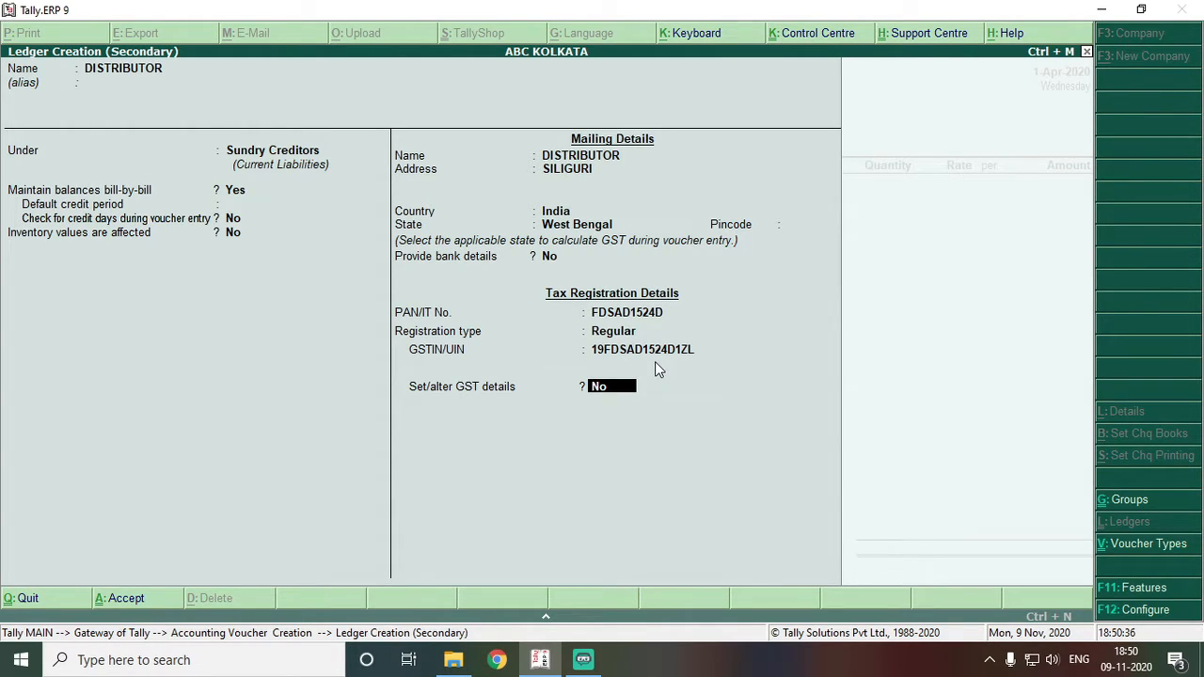
key("Return")
key("Return")
key("Return")
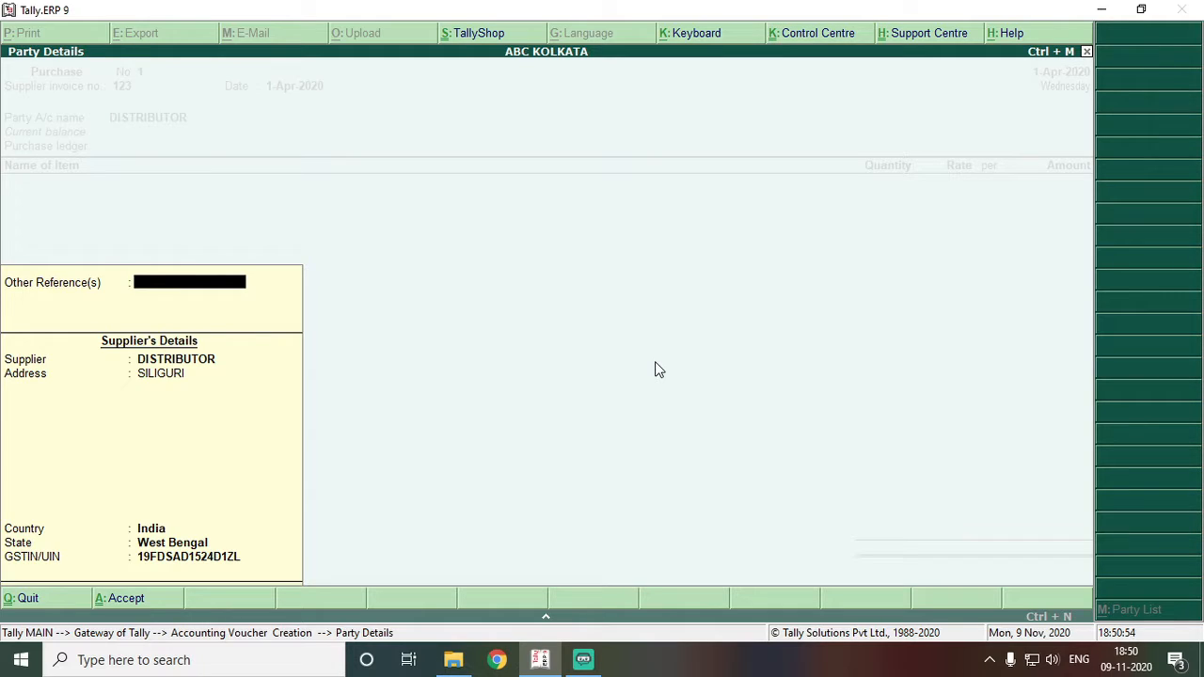
- Record 'ORDERED BY PROP' as the other reference and finish the party details with India
type("ORDERED BY PROP")
key("Return")
key("Return")
key("Return")
key("Return")
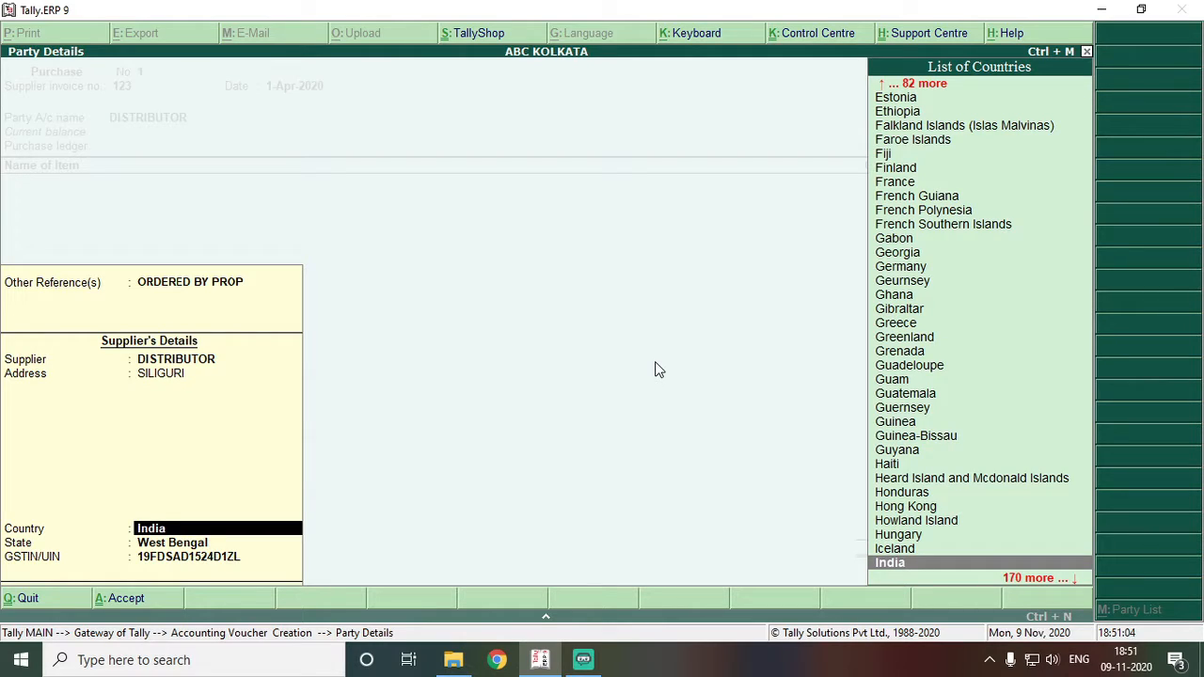
key("Return")
key("Return")
key("Return")
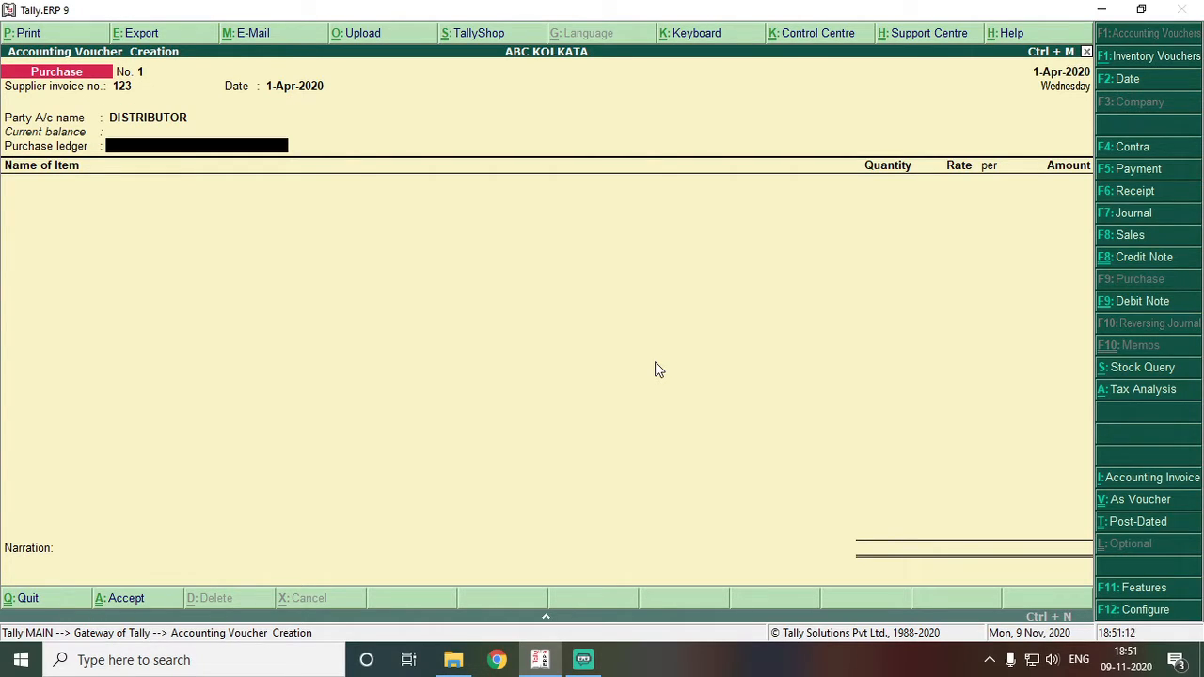
key("alt+c")
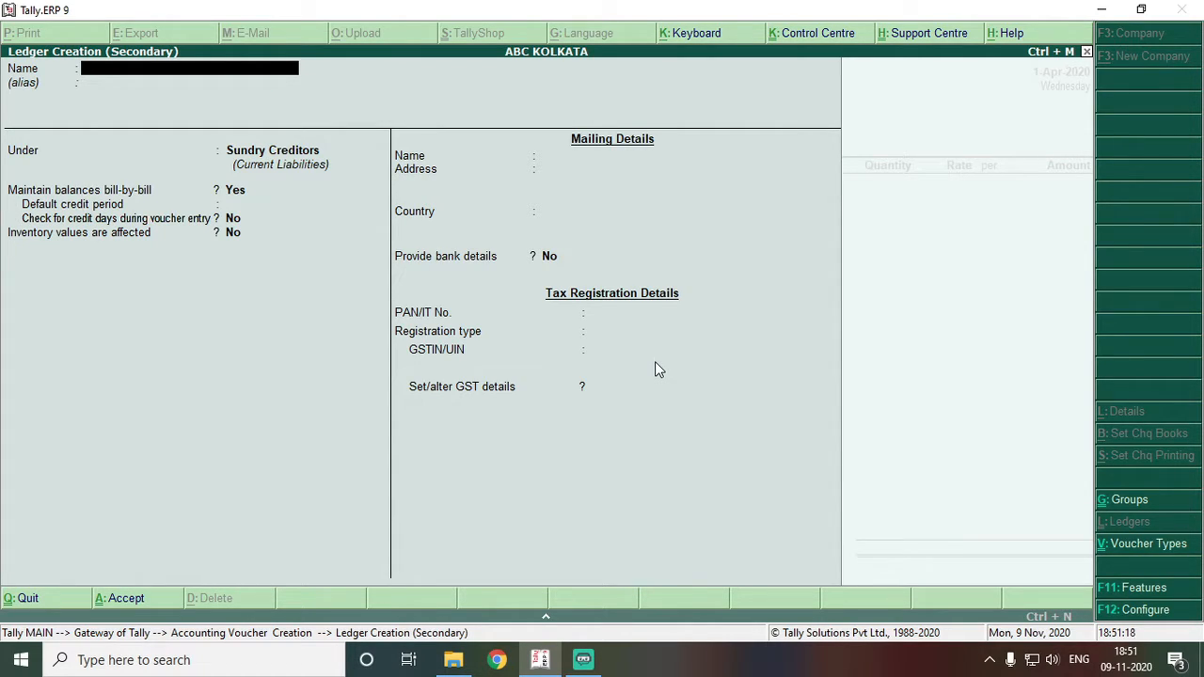
type("PURCHASE @1")
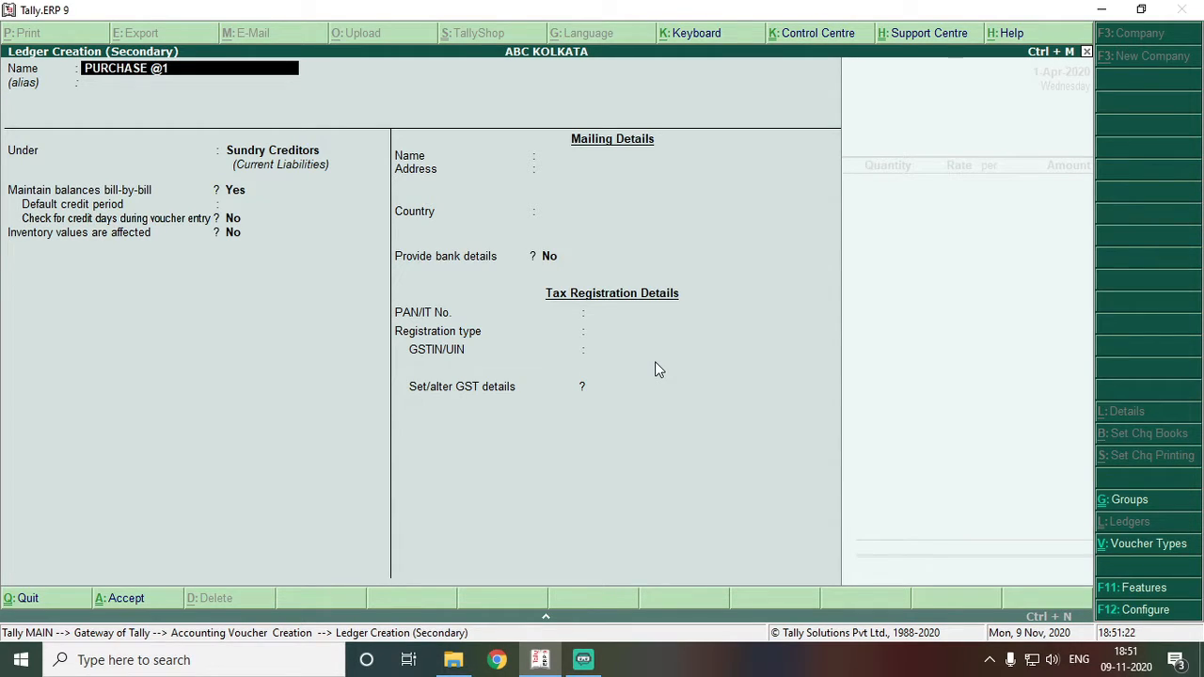
type("8% GST")
key("Return")
type("PUR")
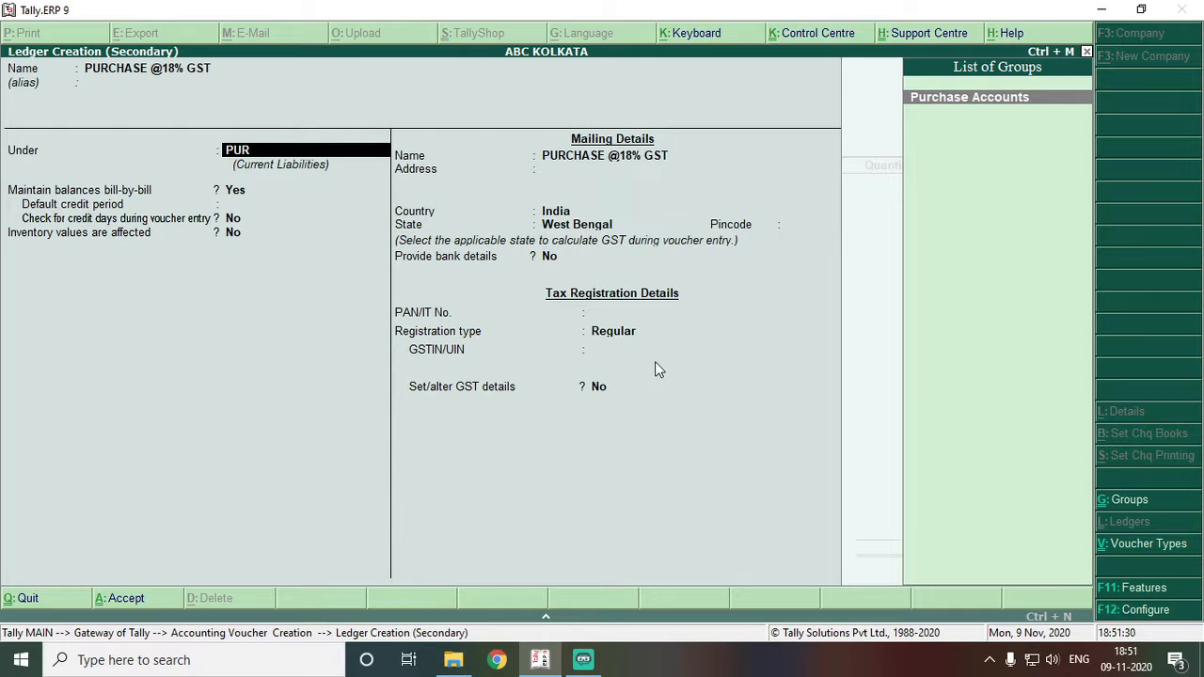
key("Return")
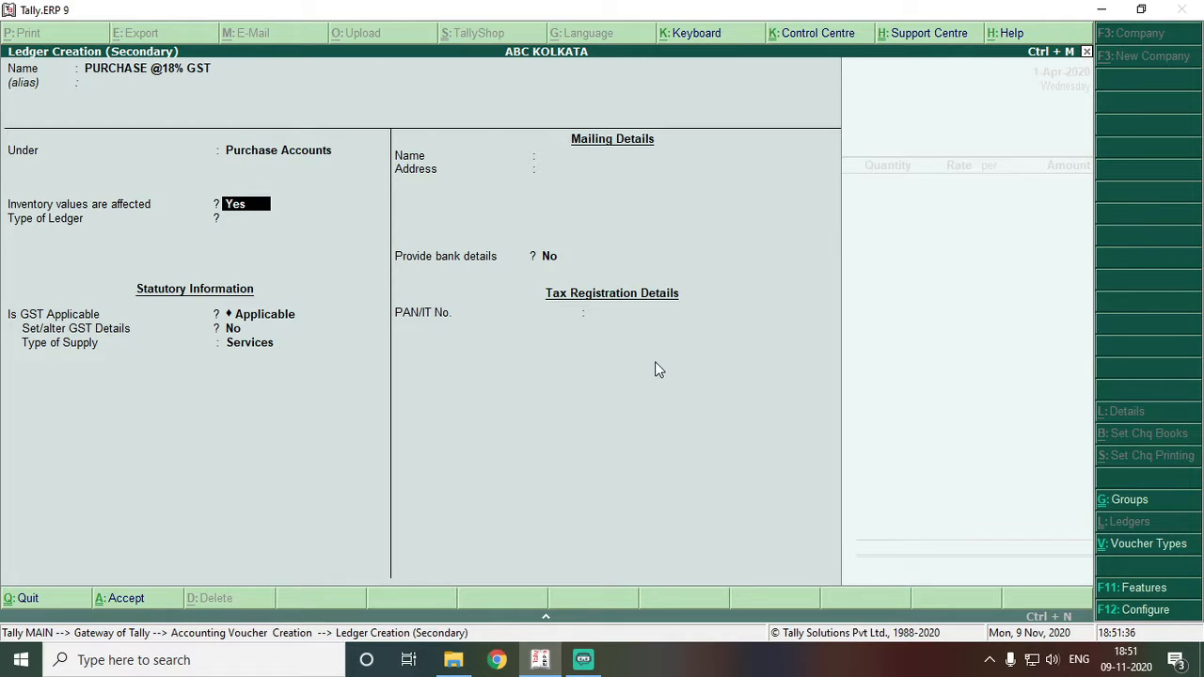
key("Return")
key("Return")
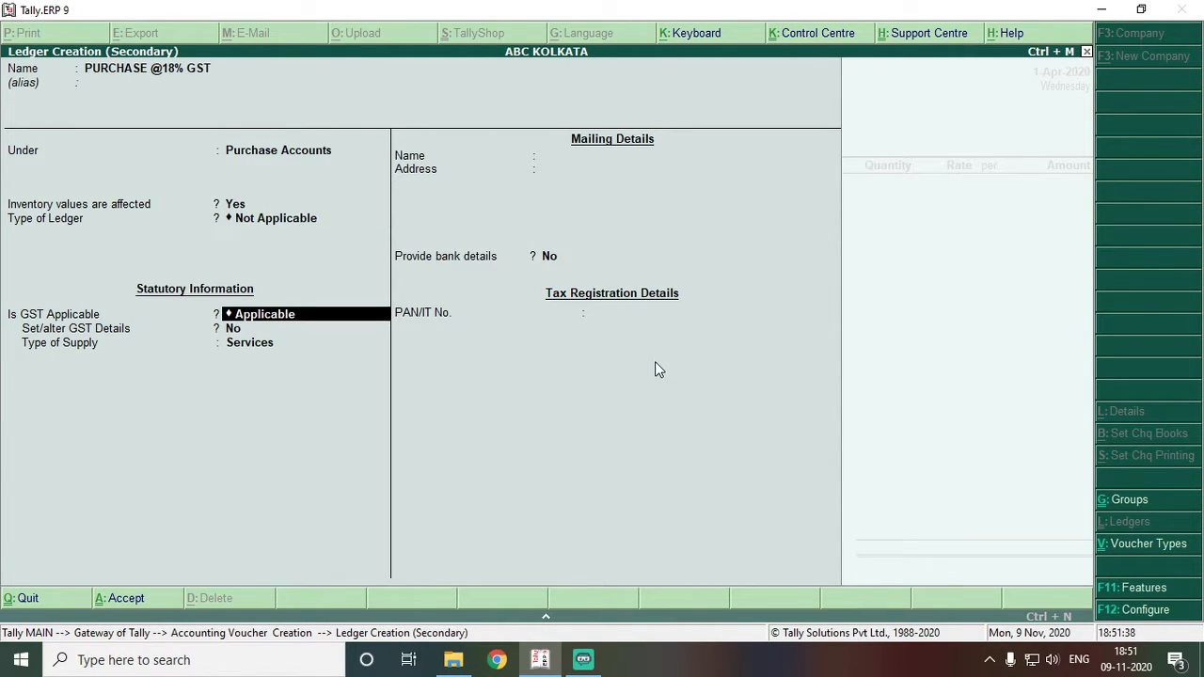
- Make it GST-applicable Purchase Taxable at 18% integrated tax for Goods, and save it
key("Return")
type("y")
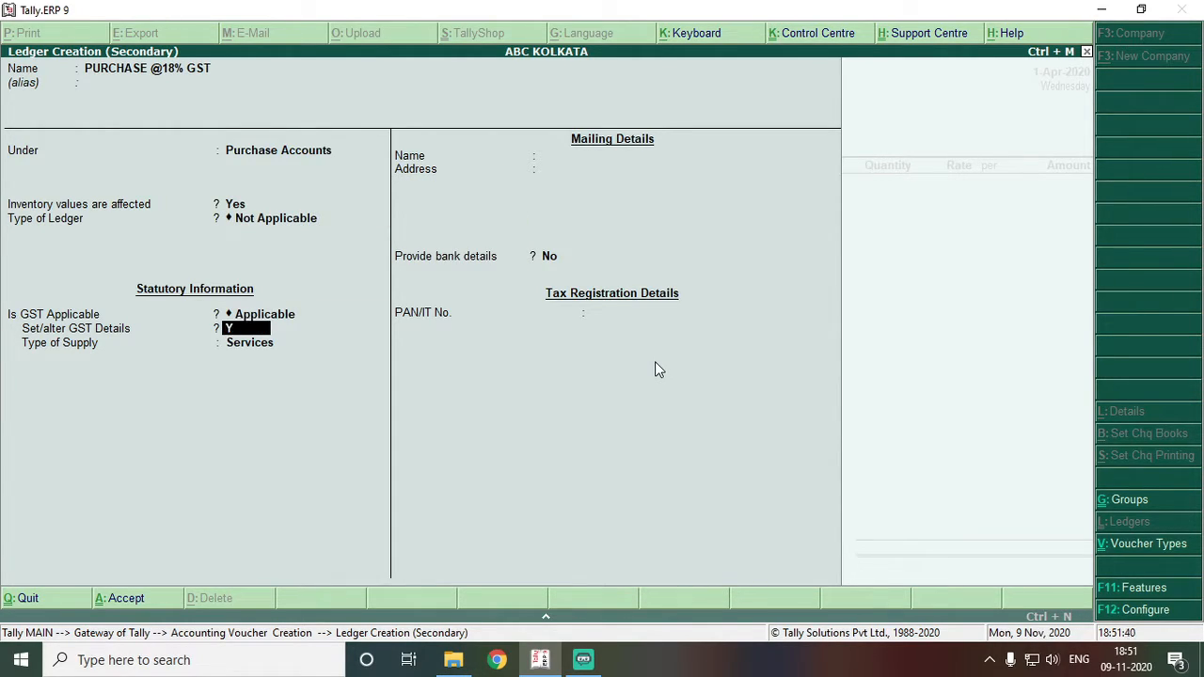
key("Return")
key("Return")
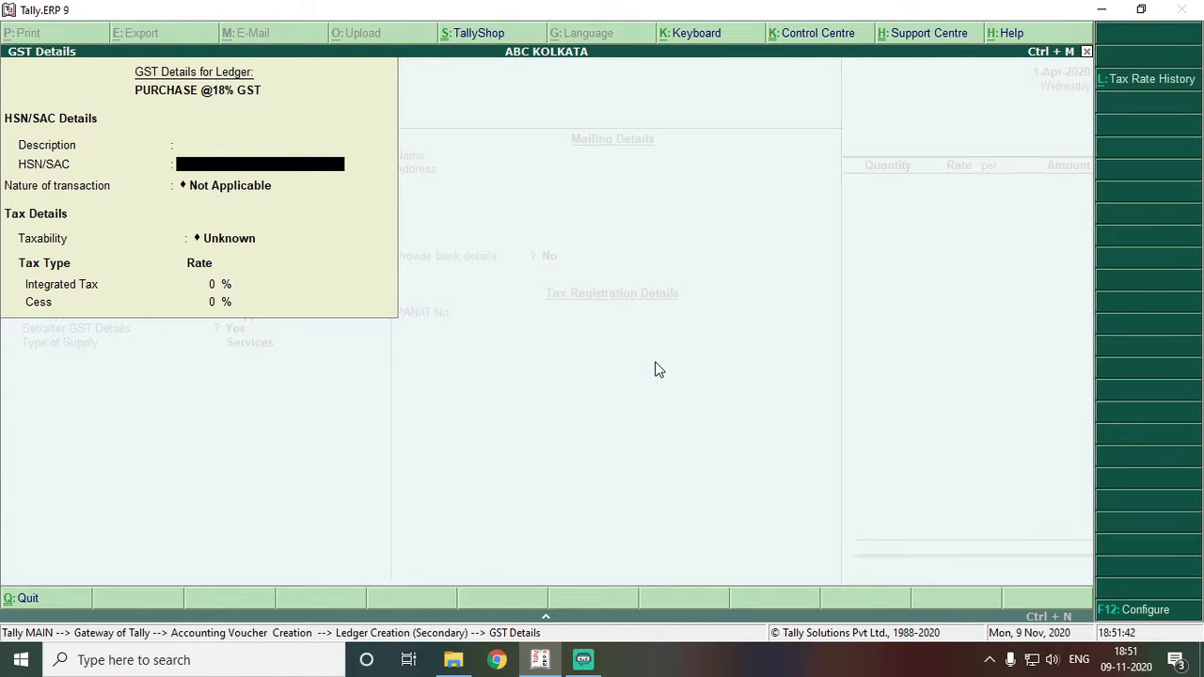
key("Return")
type("purc")
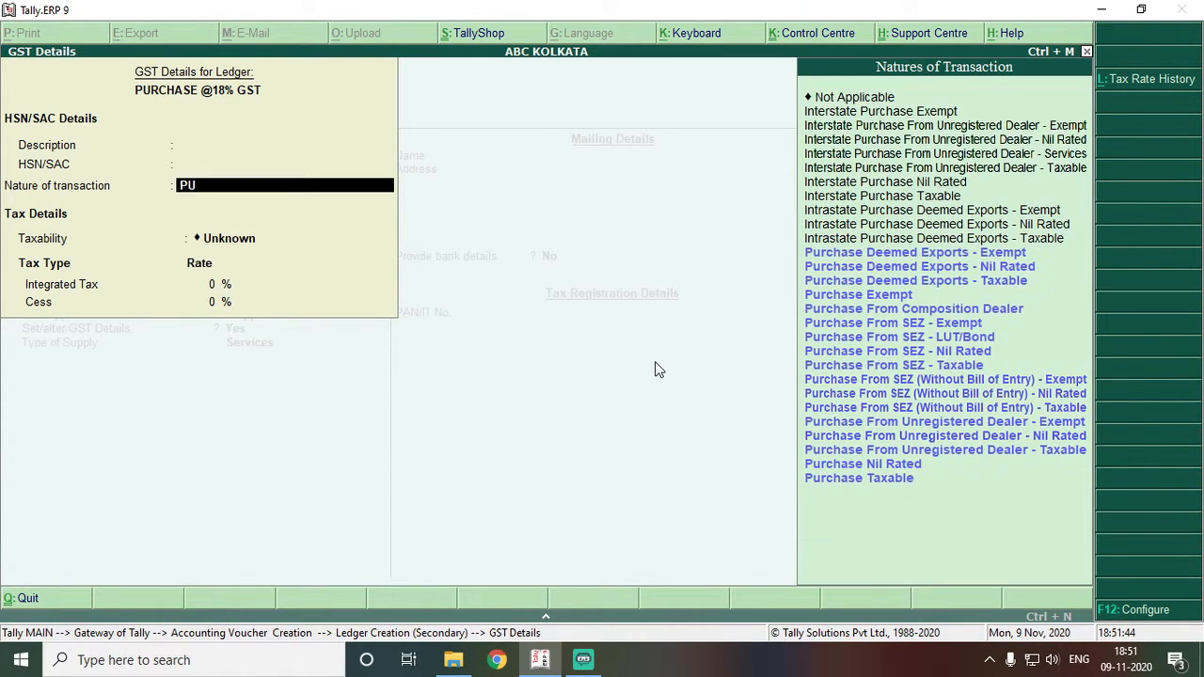
key("End")
key("Return")
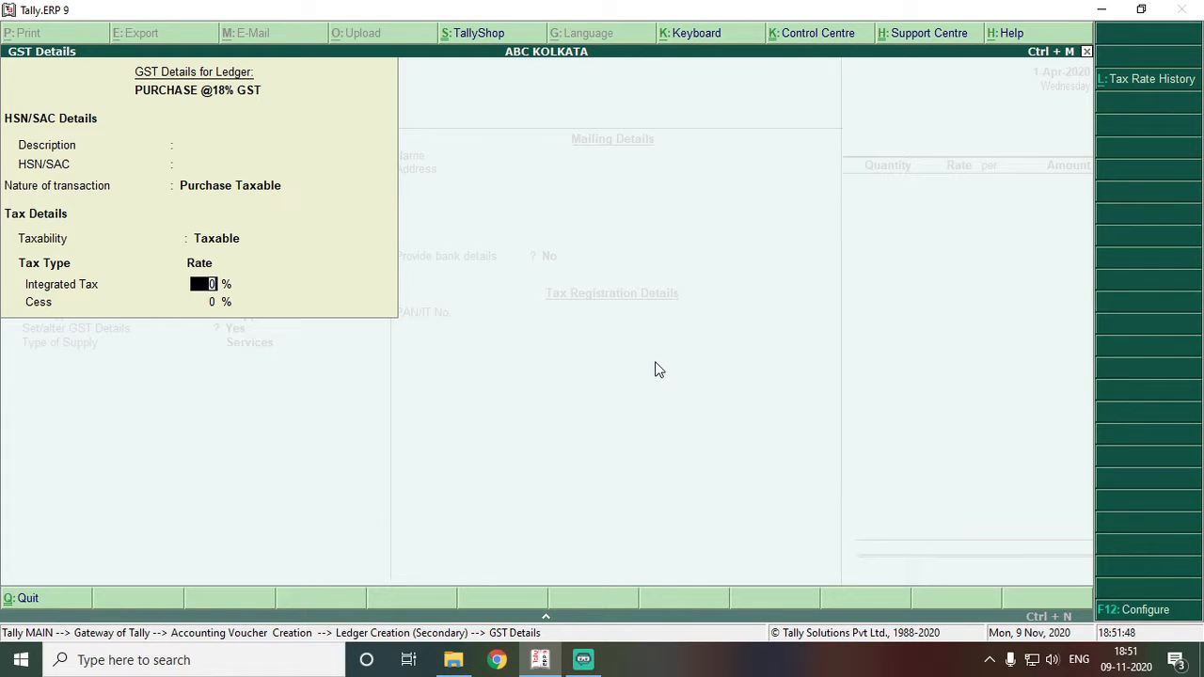
type("18")
key("Return")
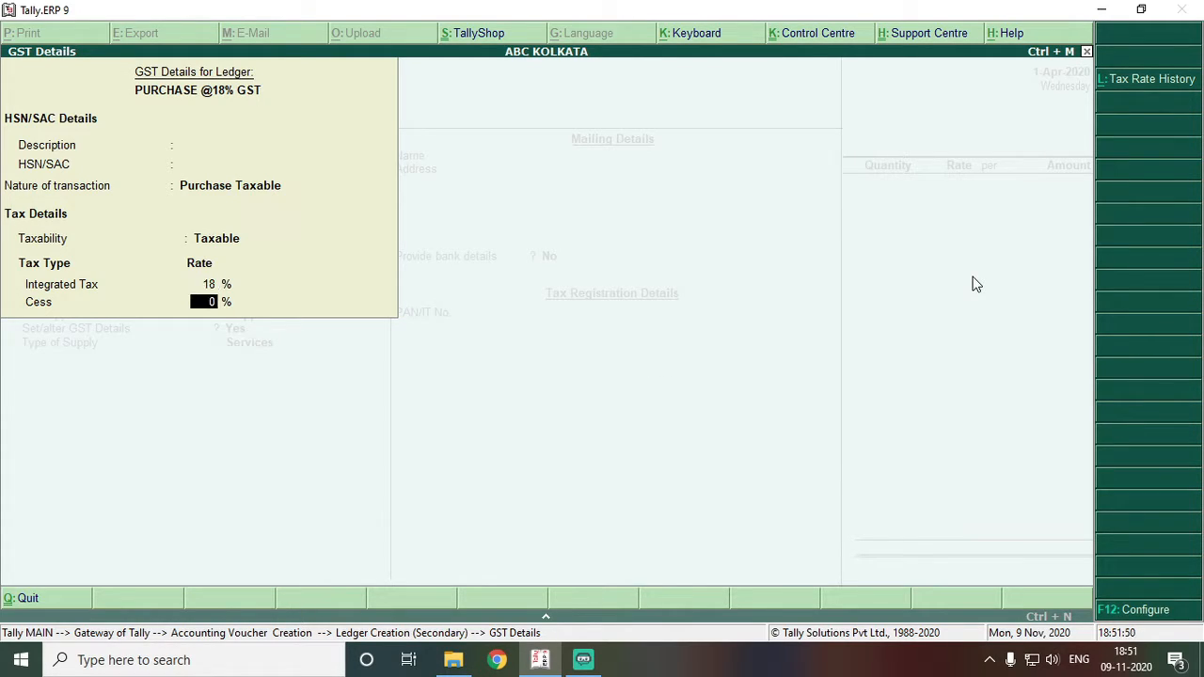
key("Return")
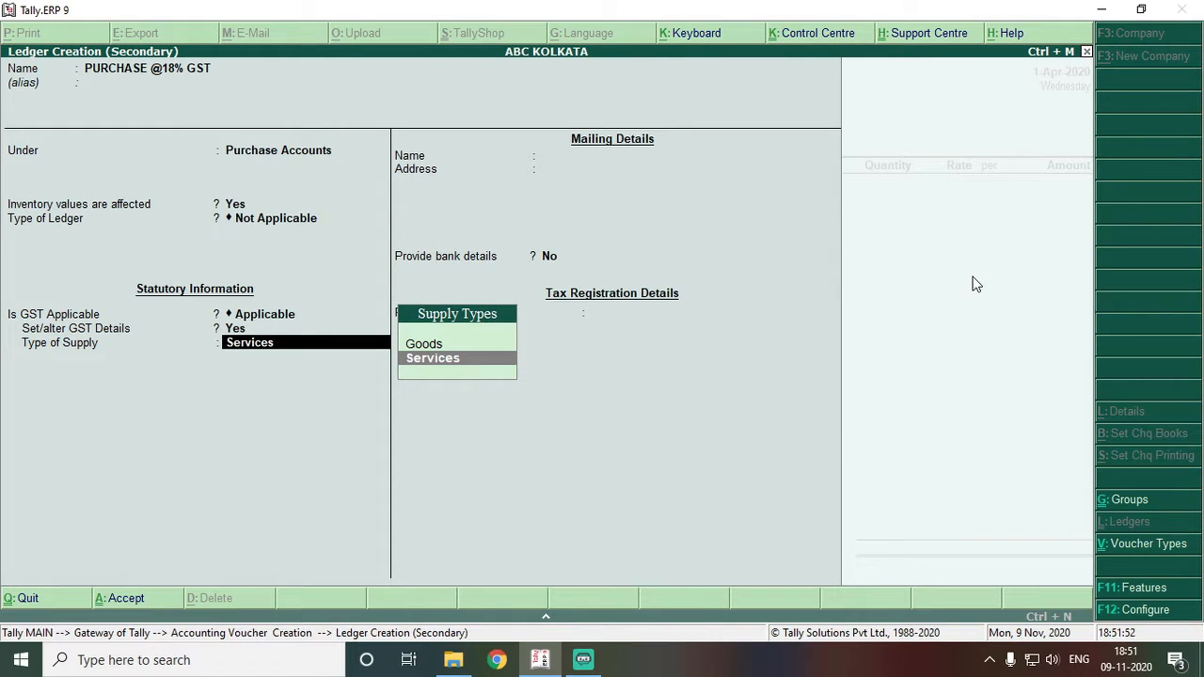
key("Up")
key("Return")
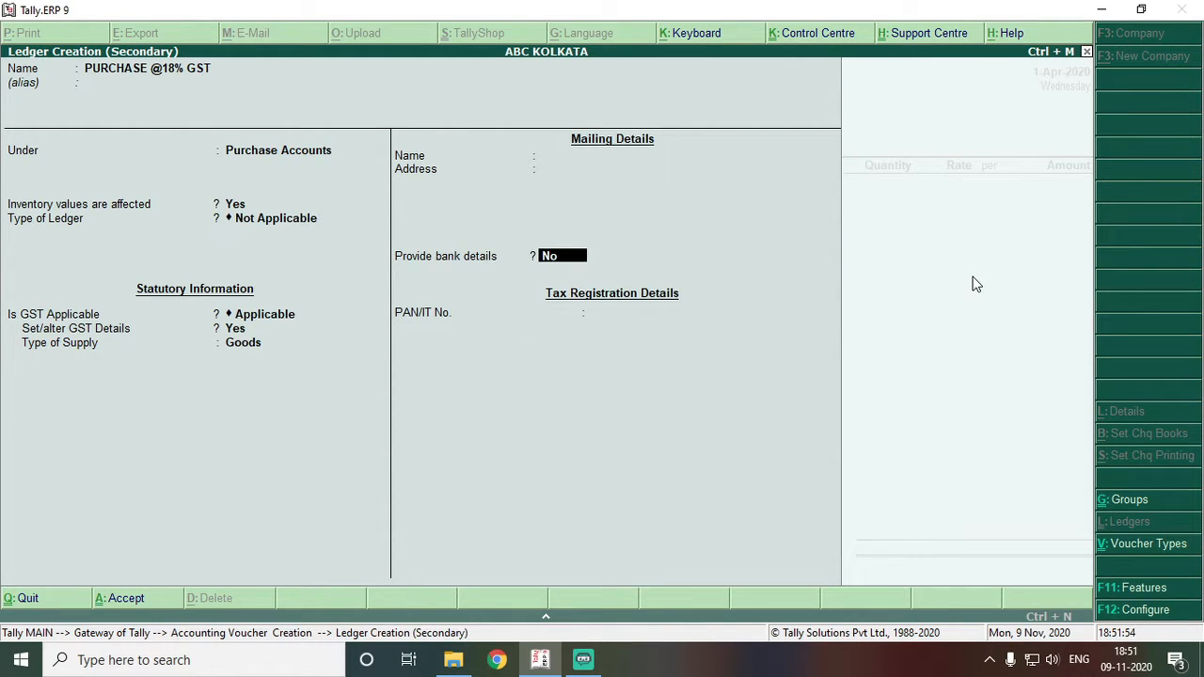
key("Return")
key("Return")
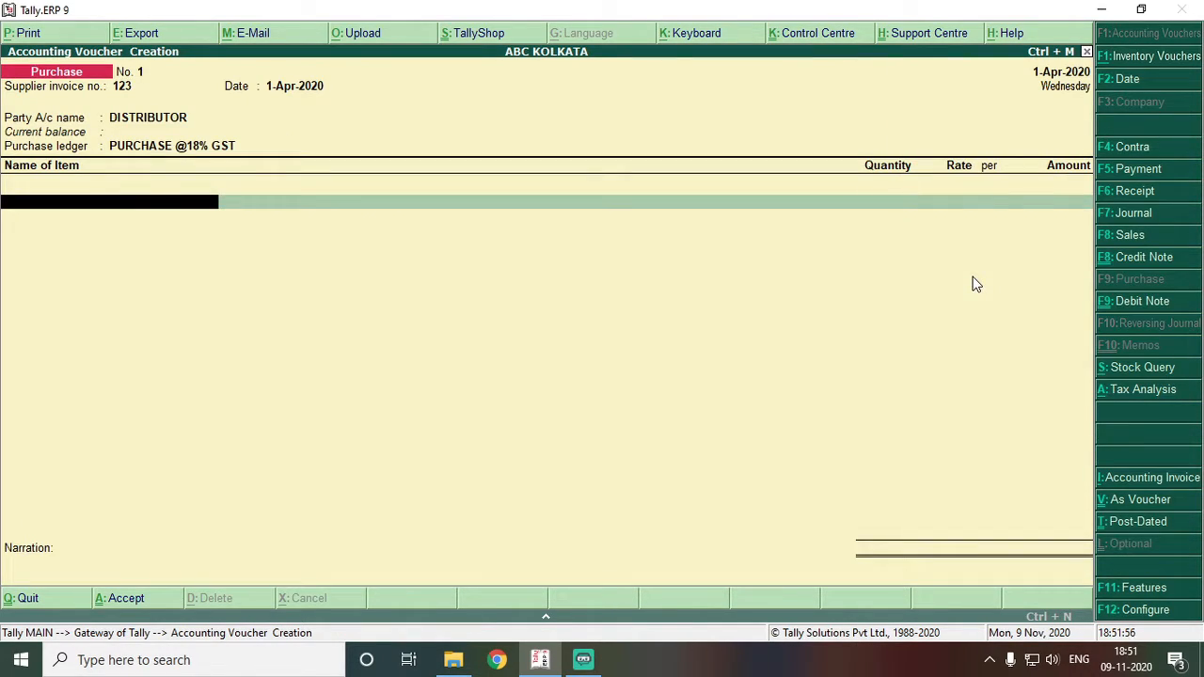
- Add SAMSUNG GALAXY F41 at 5 Pcs. as the first item, then bring up the calculator
type("M")
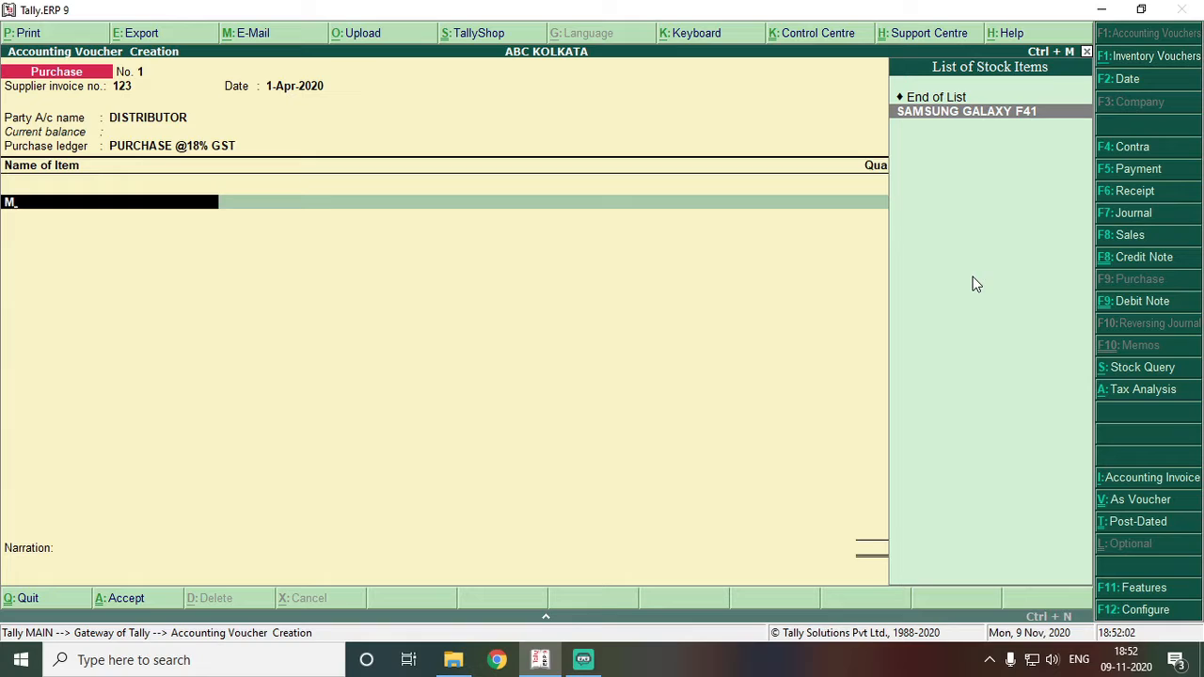
key("Return")
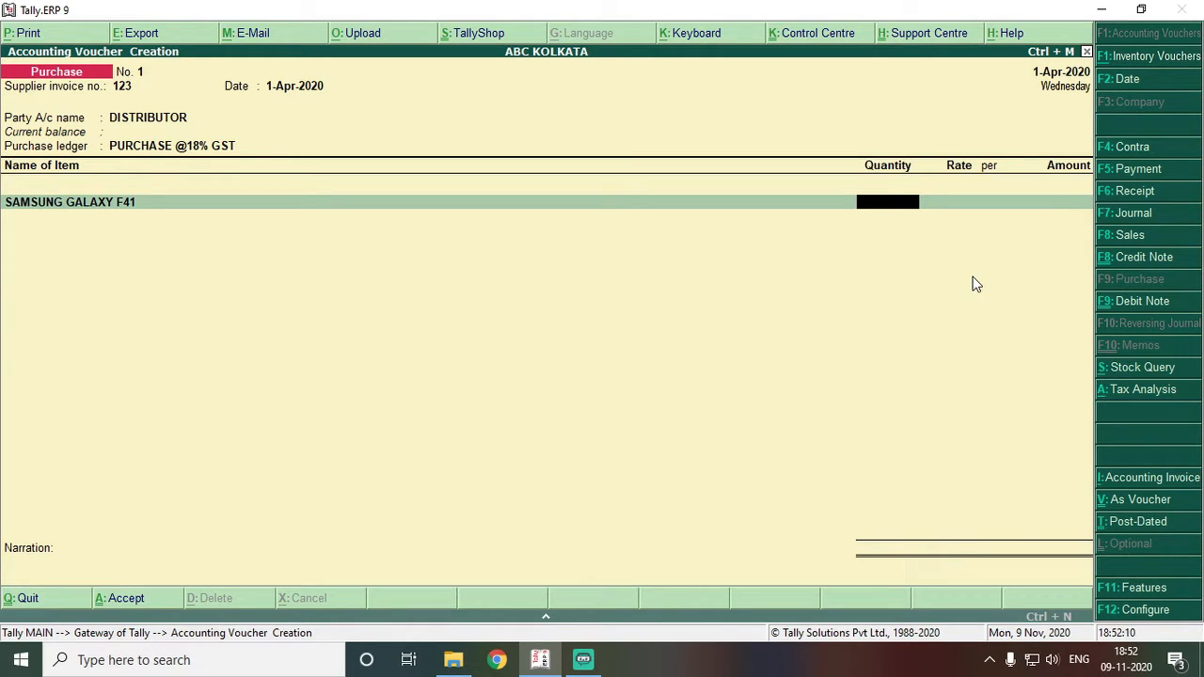
type("5")
key("Return")
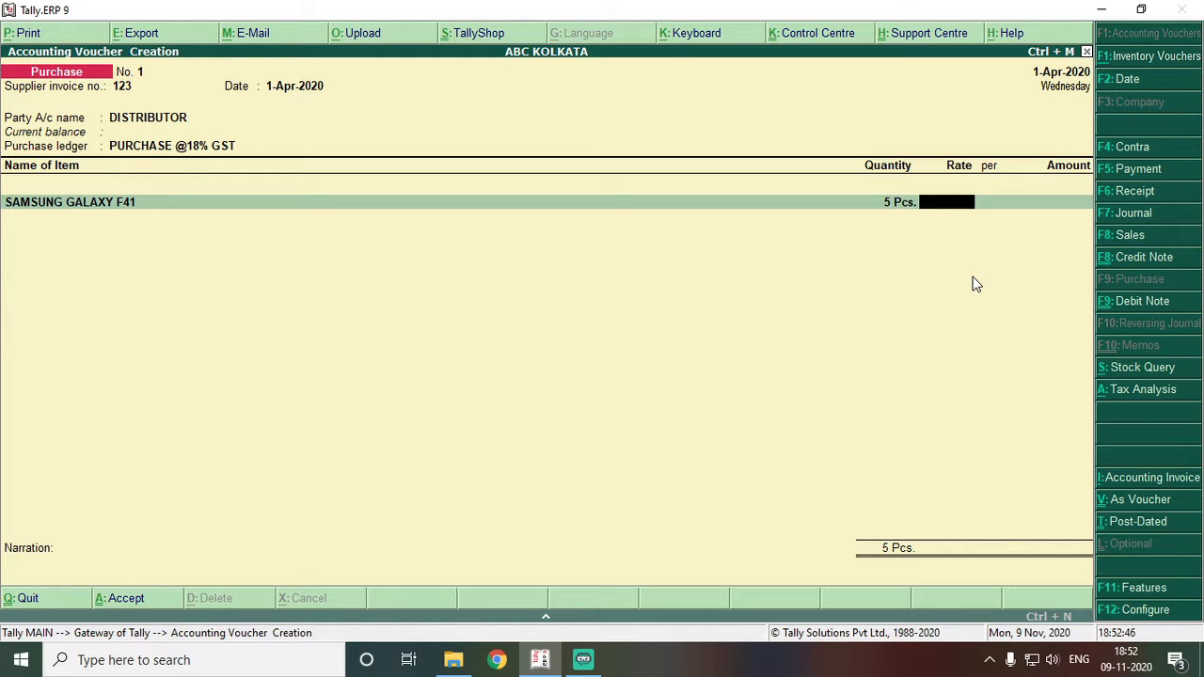
key("ctrl+n")
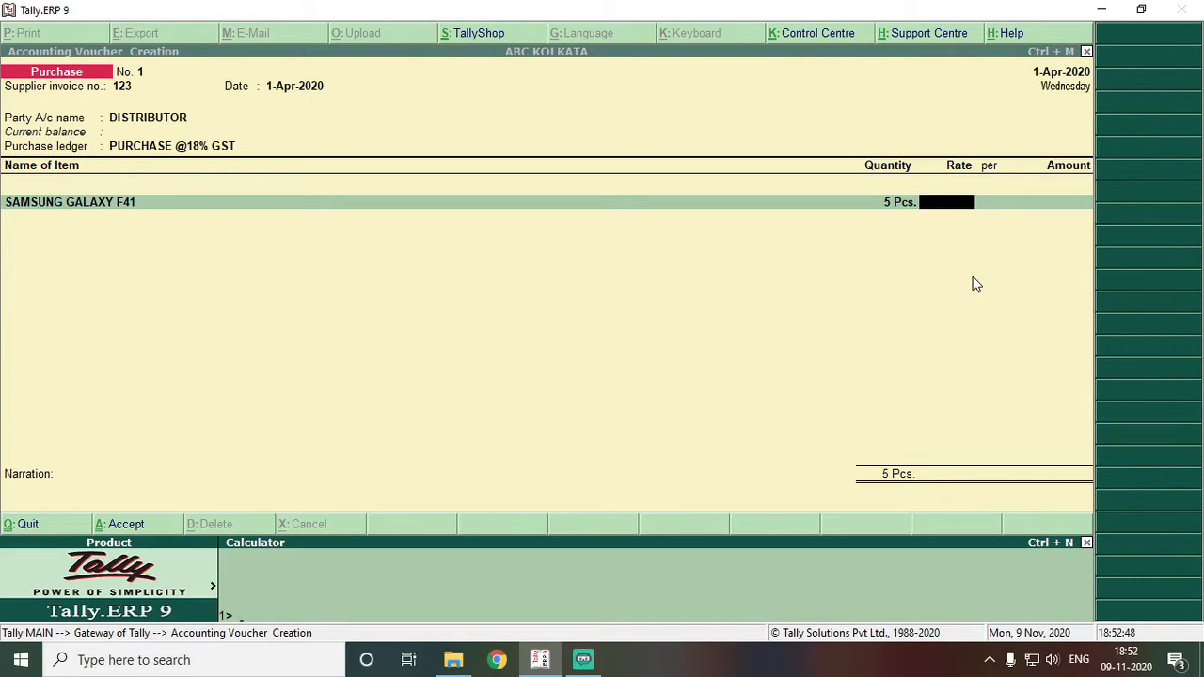
- Compute 16000/1.18 = 13,559.322 in the calculator, then close it
type("16000")
type("11")
type("8")
type("%")
key("BackSpace")
key("BackSpace")
key("BackSpace")
type(".18")
key("Return")
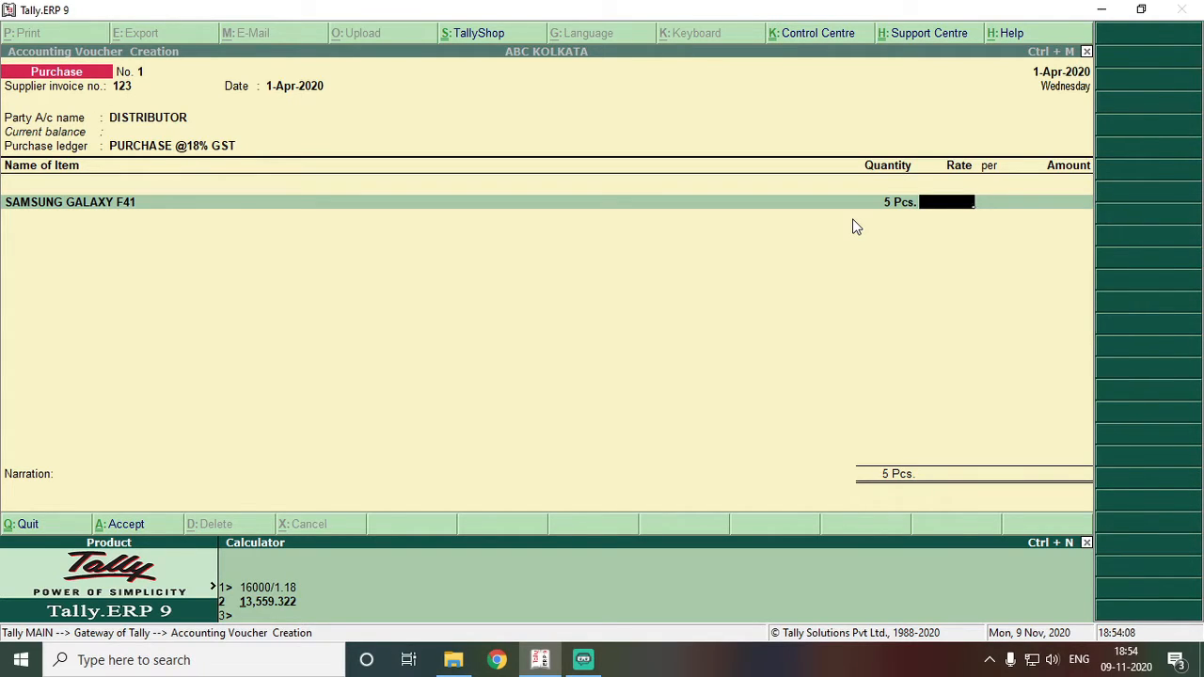
key("ctrl+m")
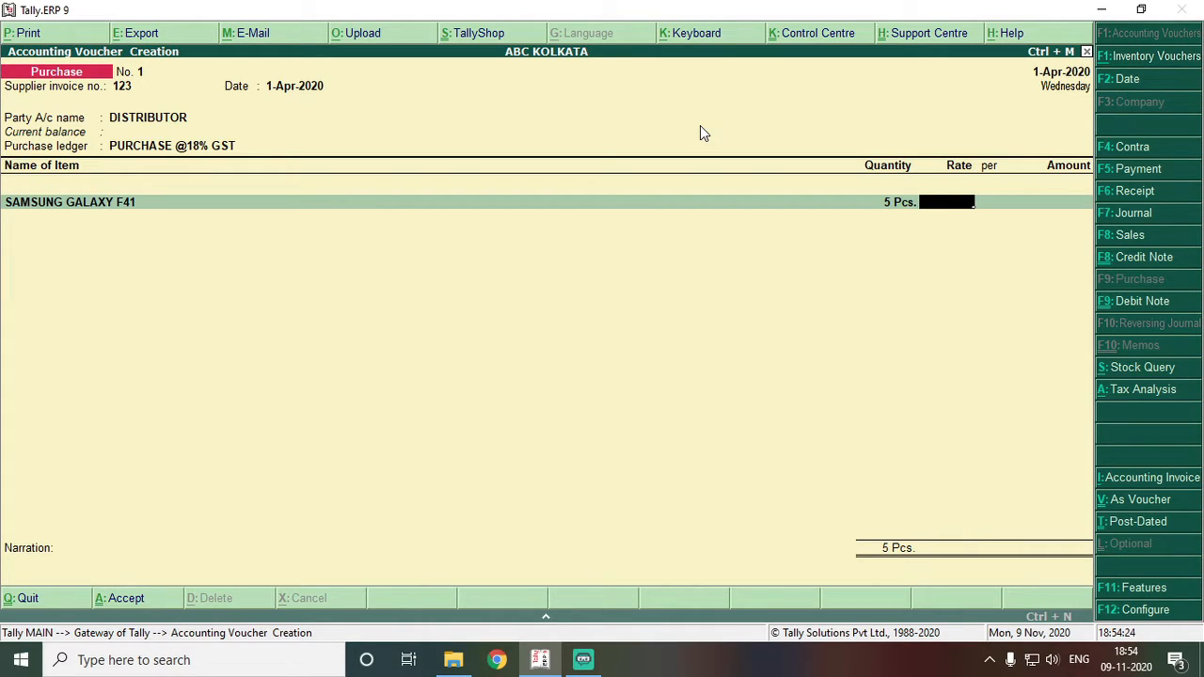
- Price the F41 at 13,559.32 per Pcs. for 67,796.60, then begin a new stock item
key("ctrl+alt+v")
key("Return")
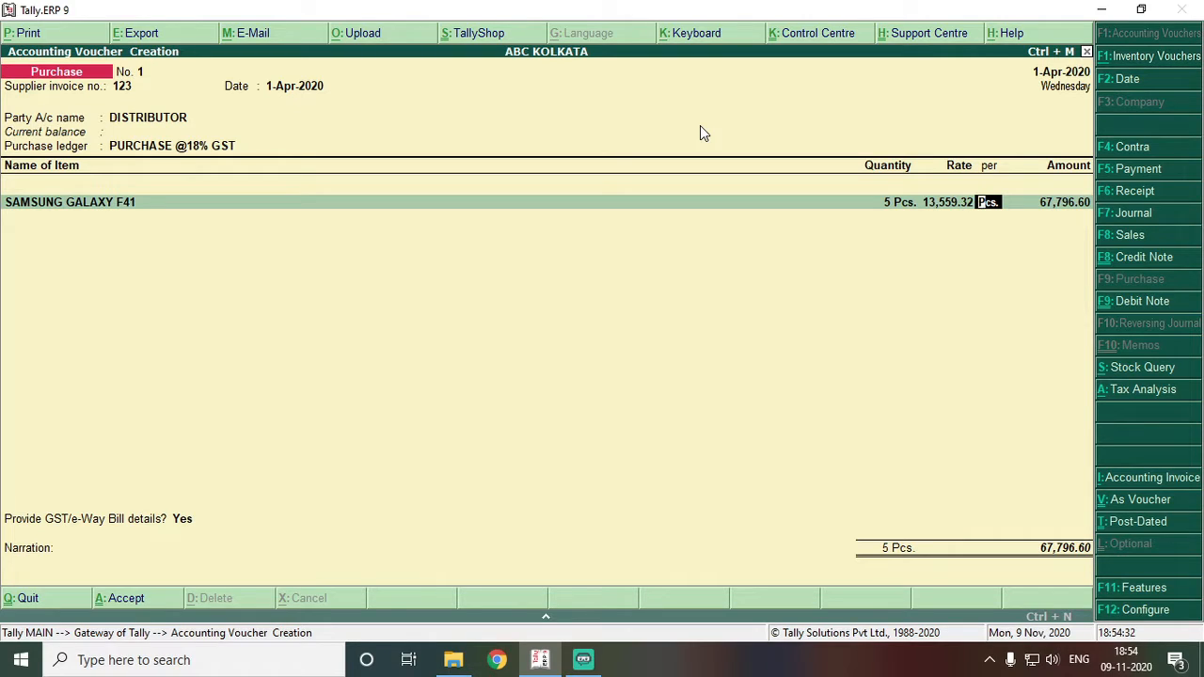
key("Return")
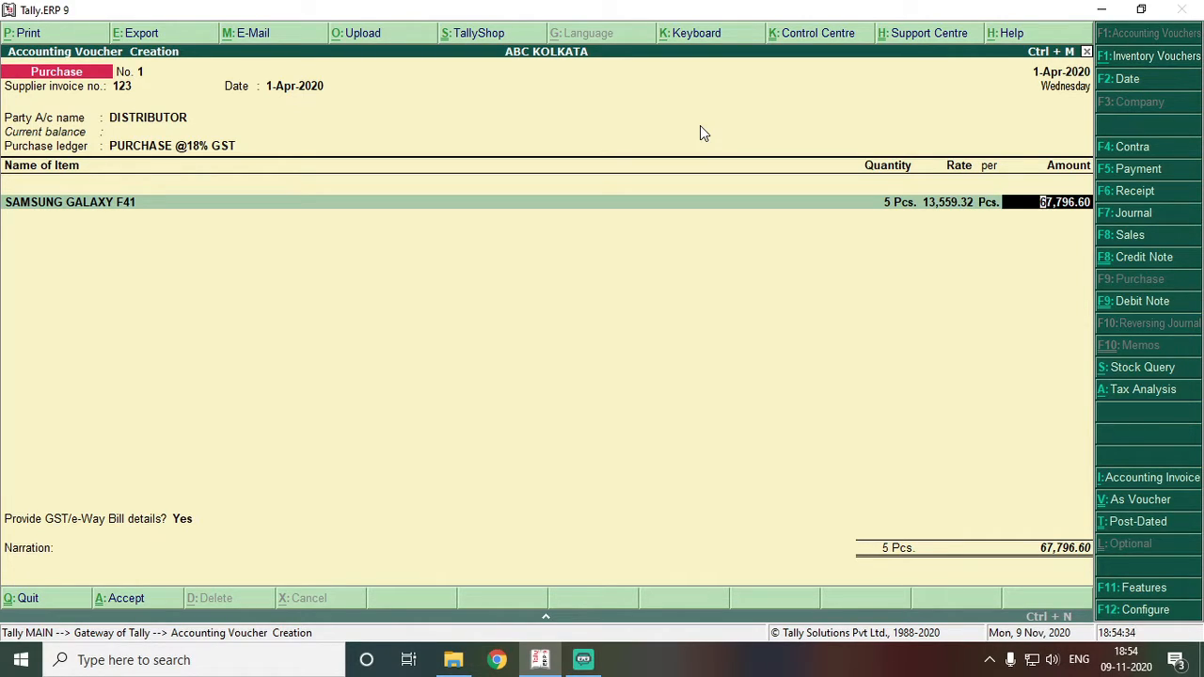
key("Return")
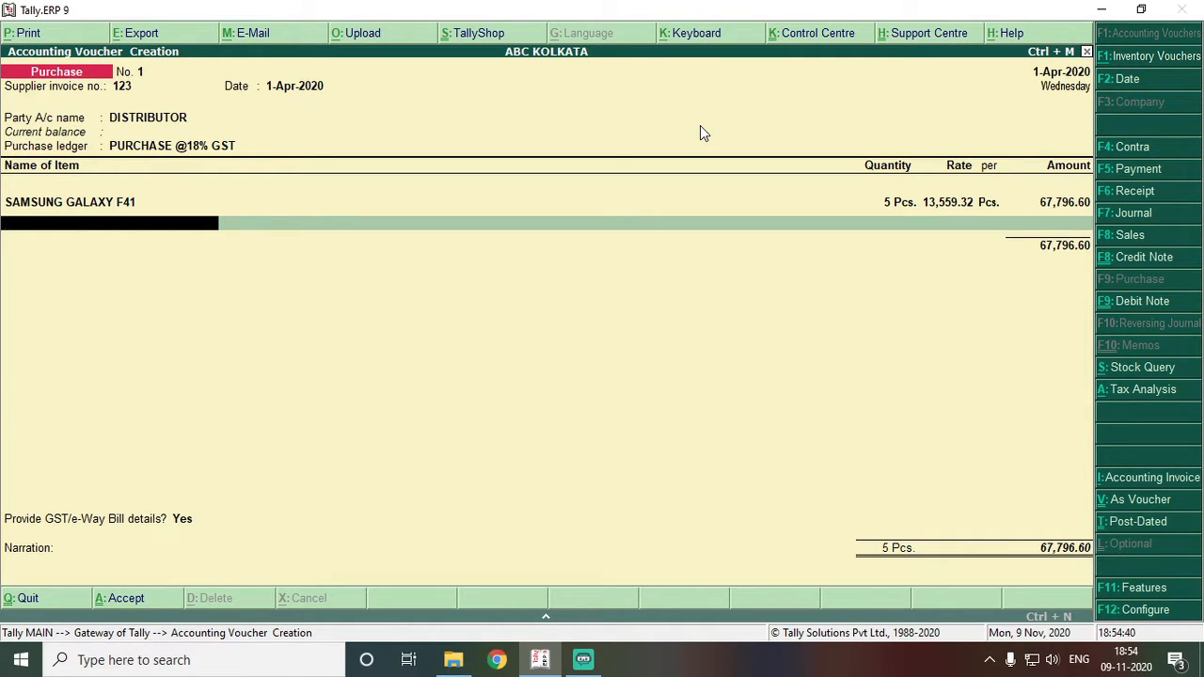
key("alt+c")
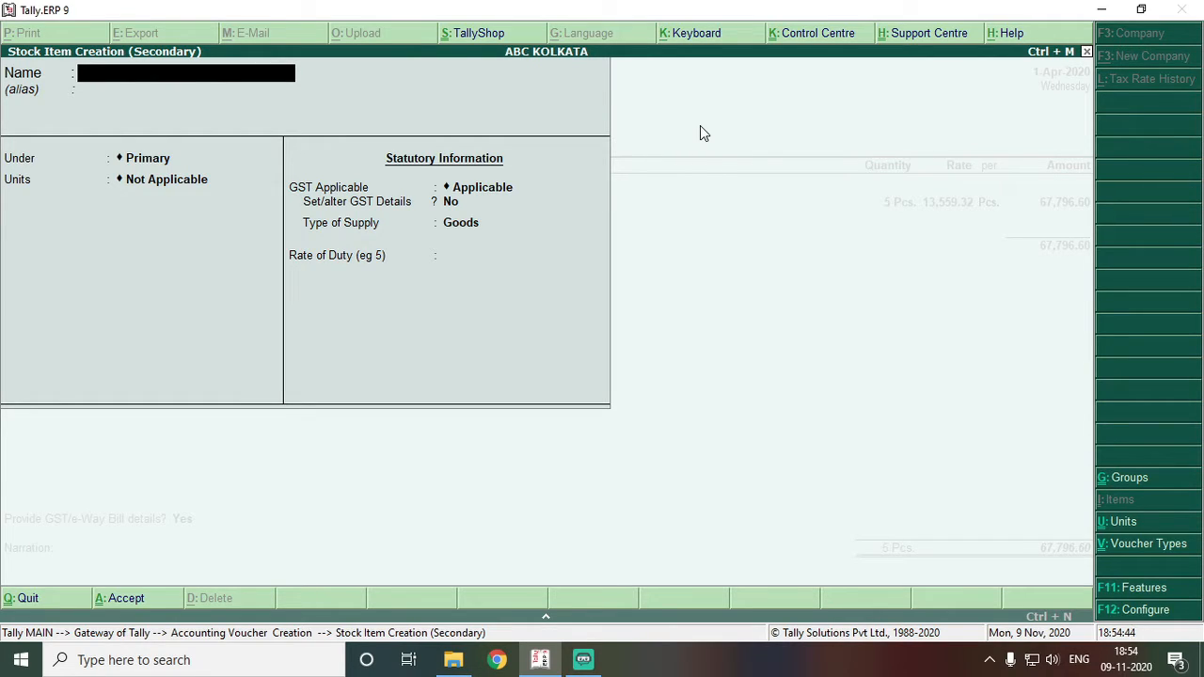
- Name the new stock item SAMSUNG GALAXY M31 under MOBILE with unit Pcs
type("SAMSUNG GALAX")
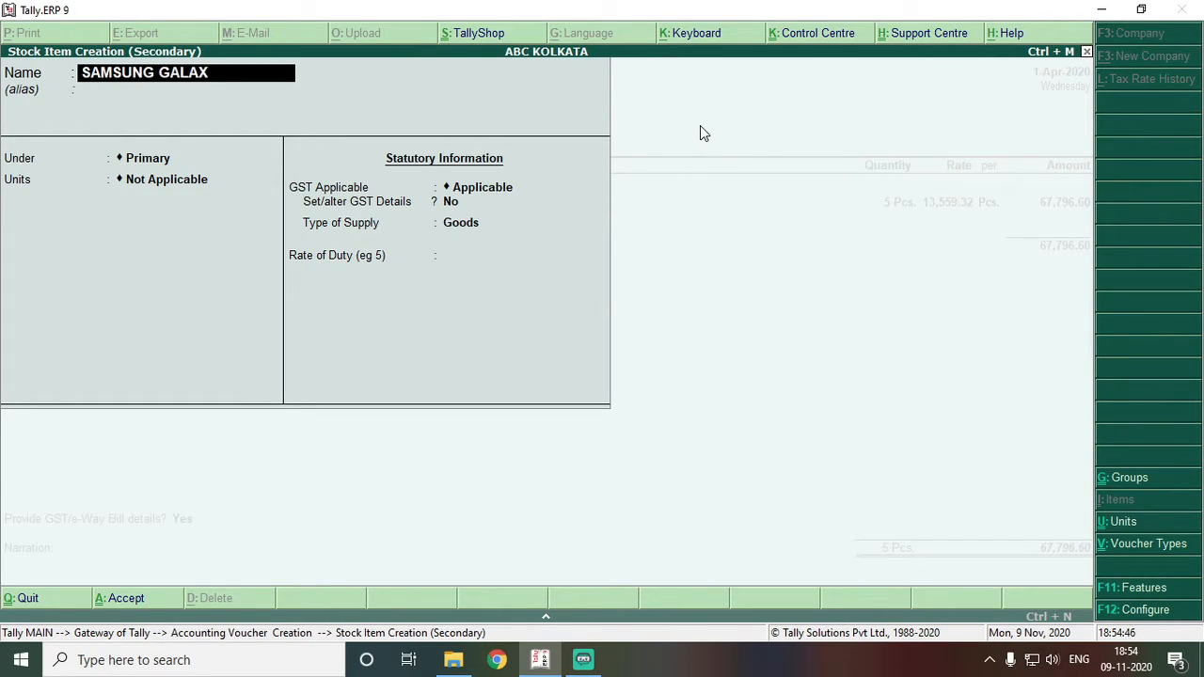
type("Y M31")
key("Return")
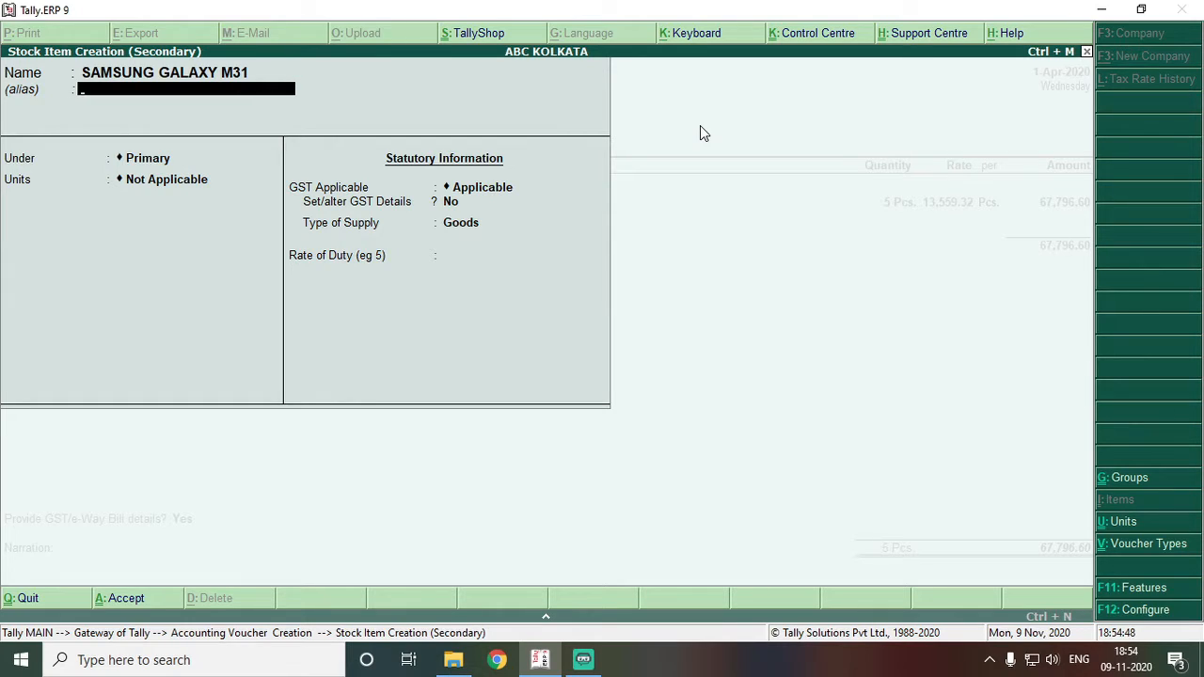
key("Return")
key("Down")
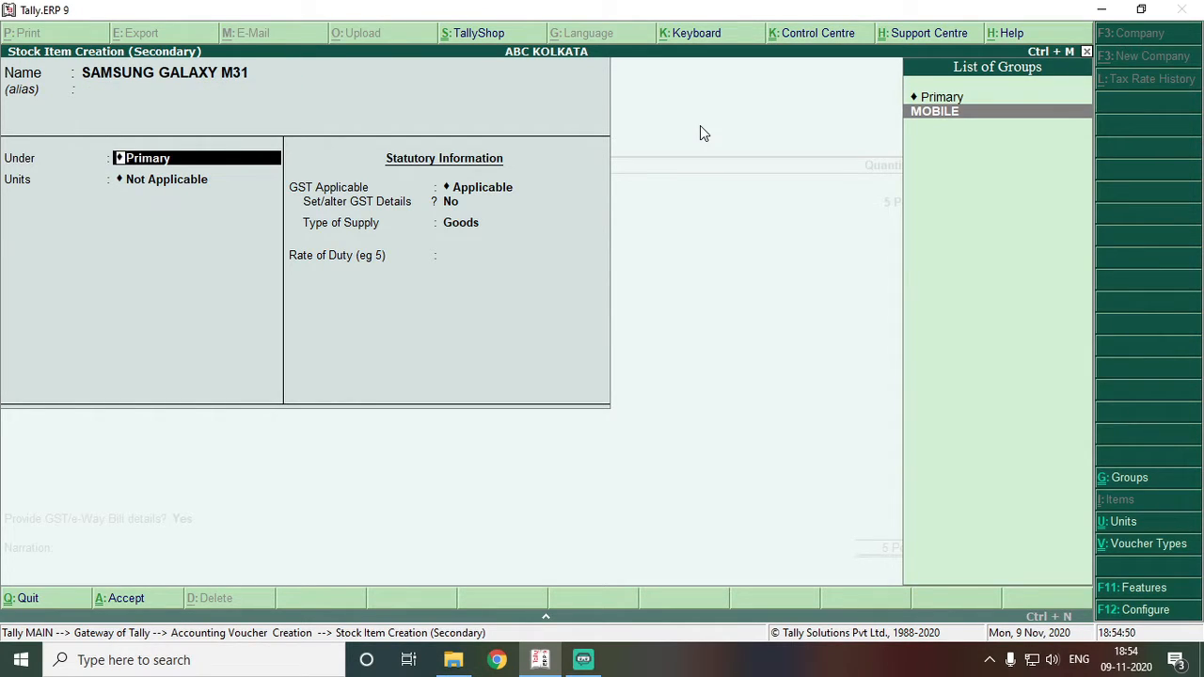
key("Return")
key("Down")
key("Return")
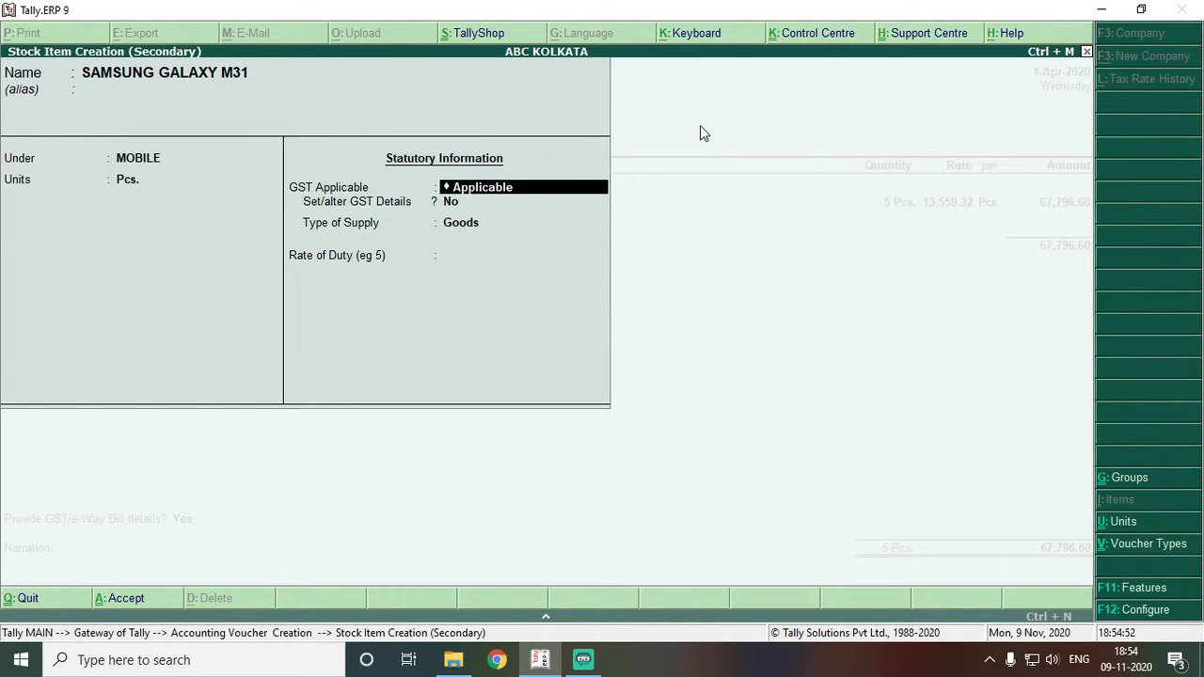
- Set the M31 GST details: HSN 85, On Value, Taxable at 18% integrated tax
key("Return")
key("y")
key("Return")
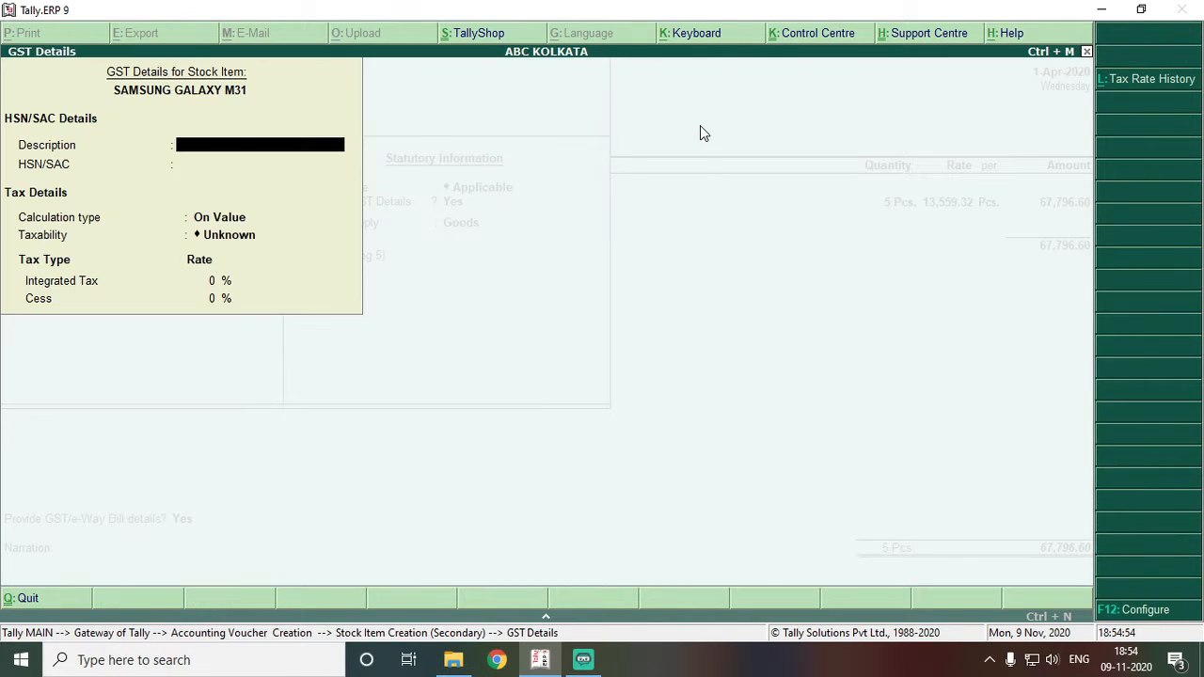
key("Return")
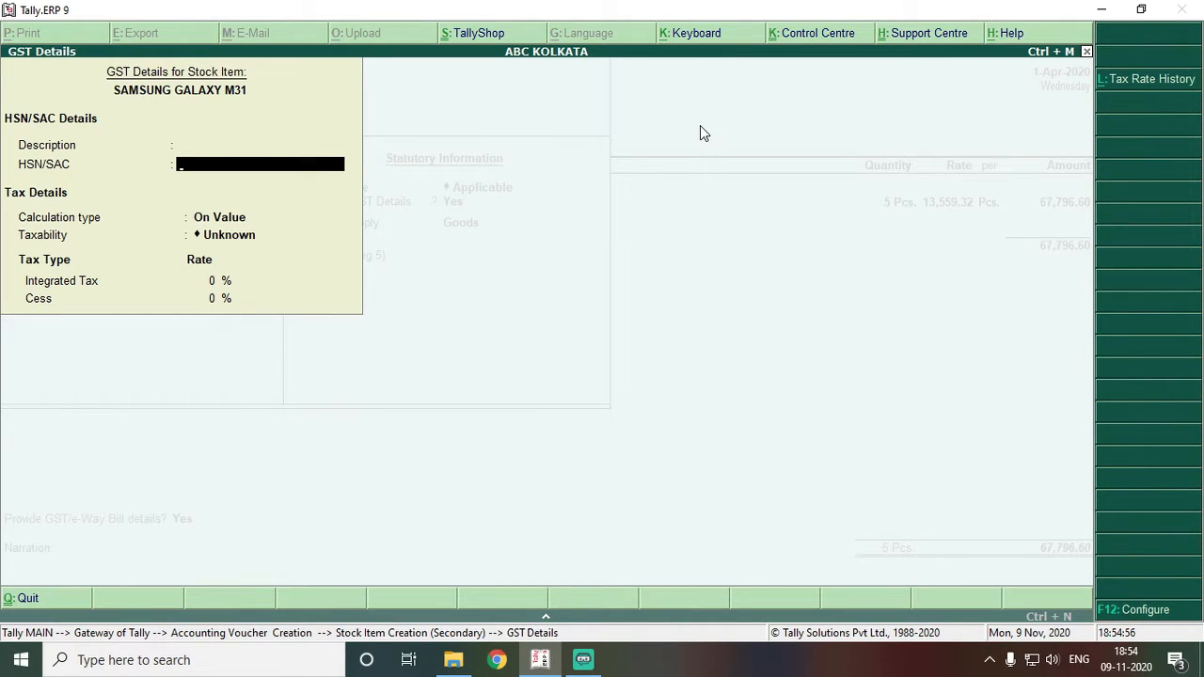
key("Return")
key("BackSpace")
type("85")
key("Return")
key("Return")
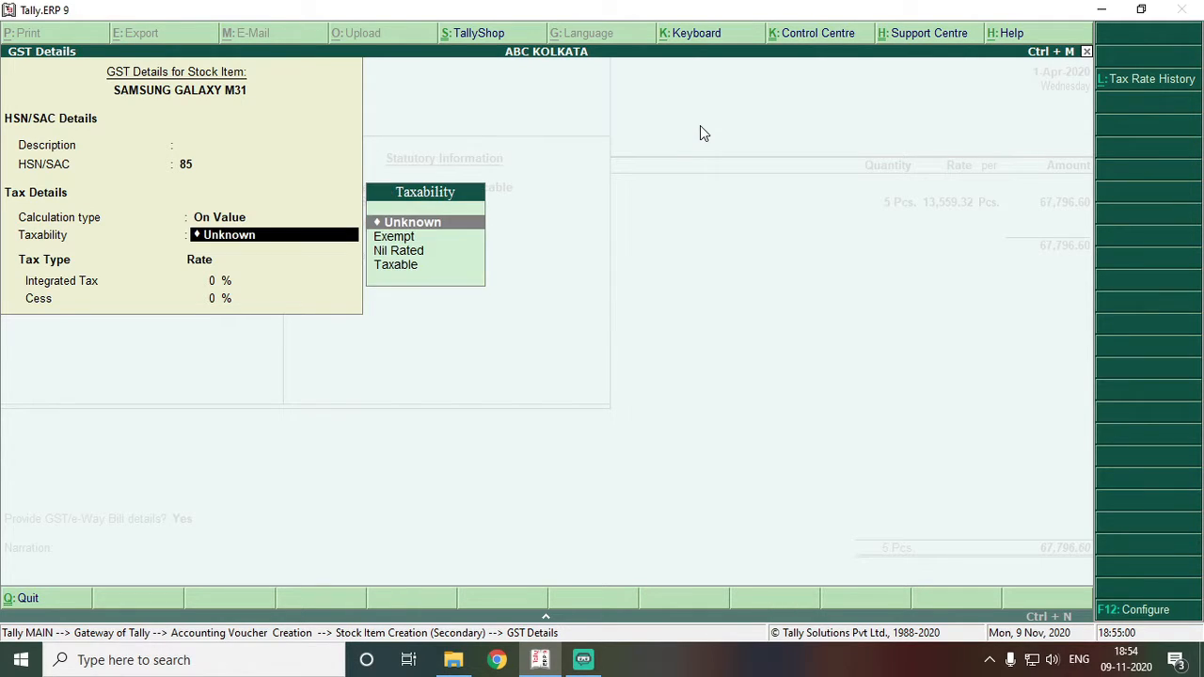
key("Down")
key("Down")
key("Down")
key("Return")
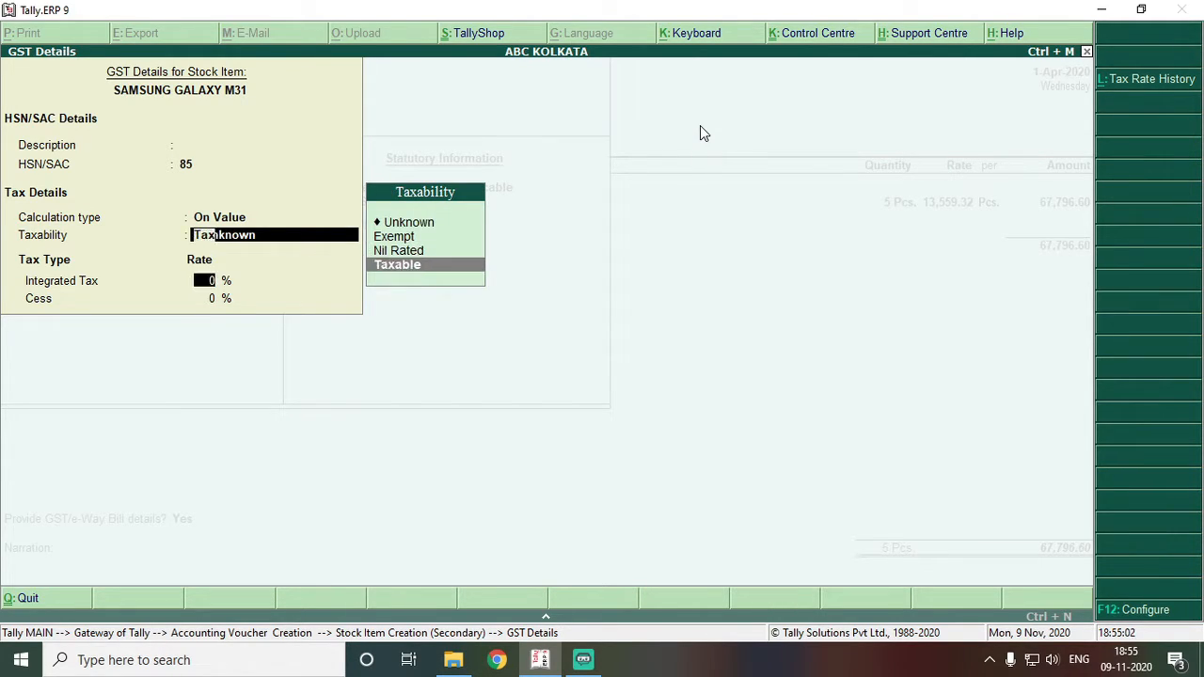
type("18")
key("Return")
key("Return")
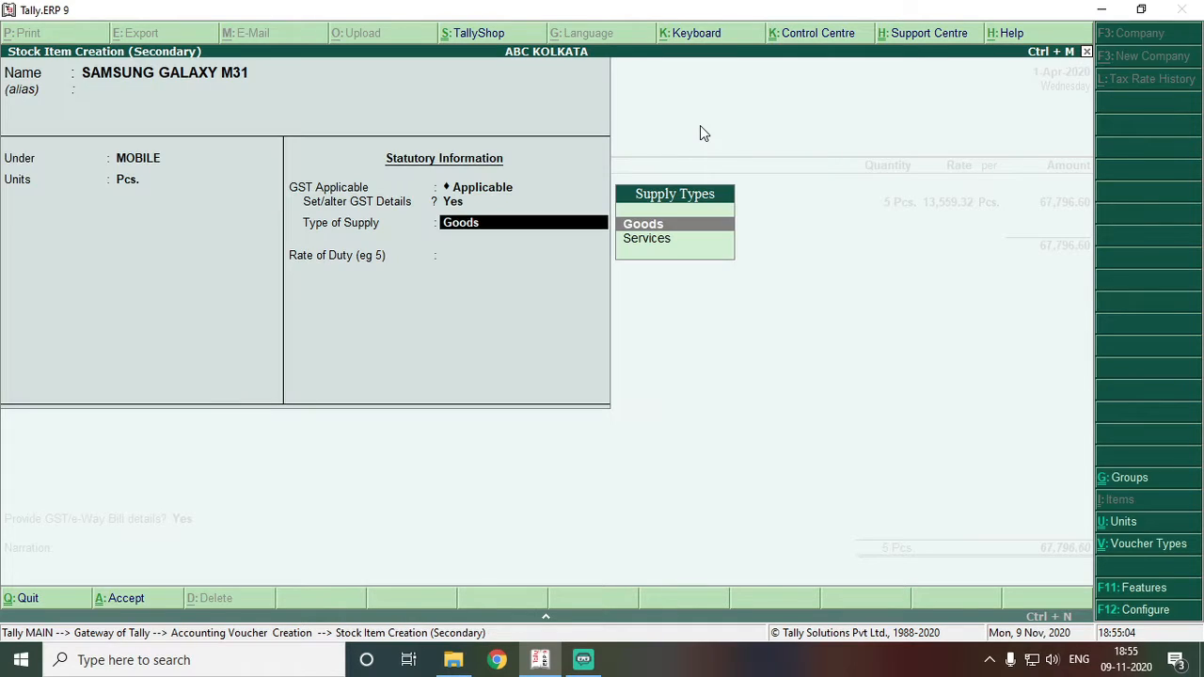
key("Return")
key("Return")
key("Return")
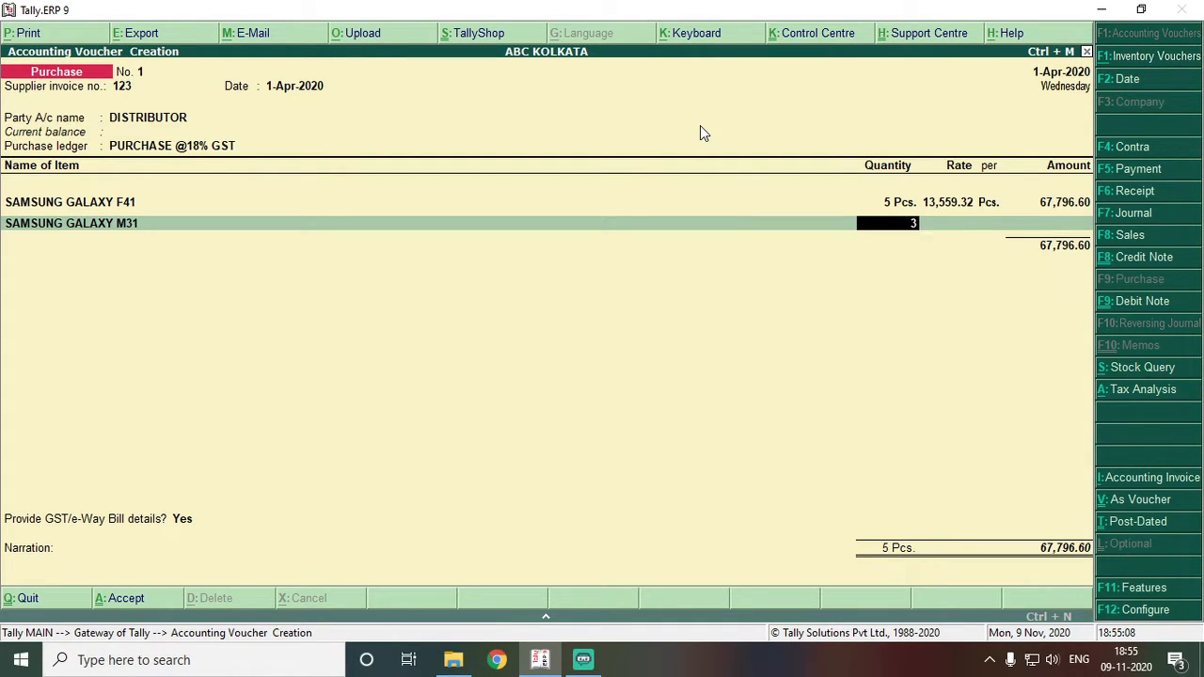
- Enter 3 Pcs. of M31 at 15000/1.18 = 12,711.86, totalling 38,135.58
type("3")
key("Return")
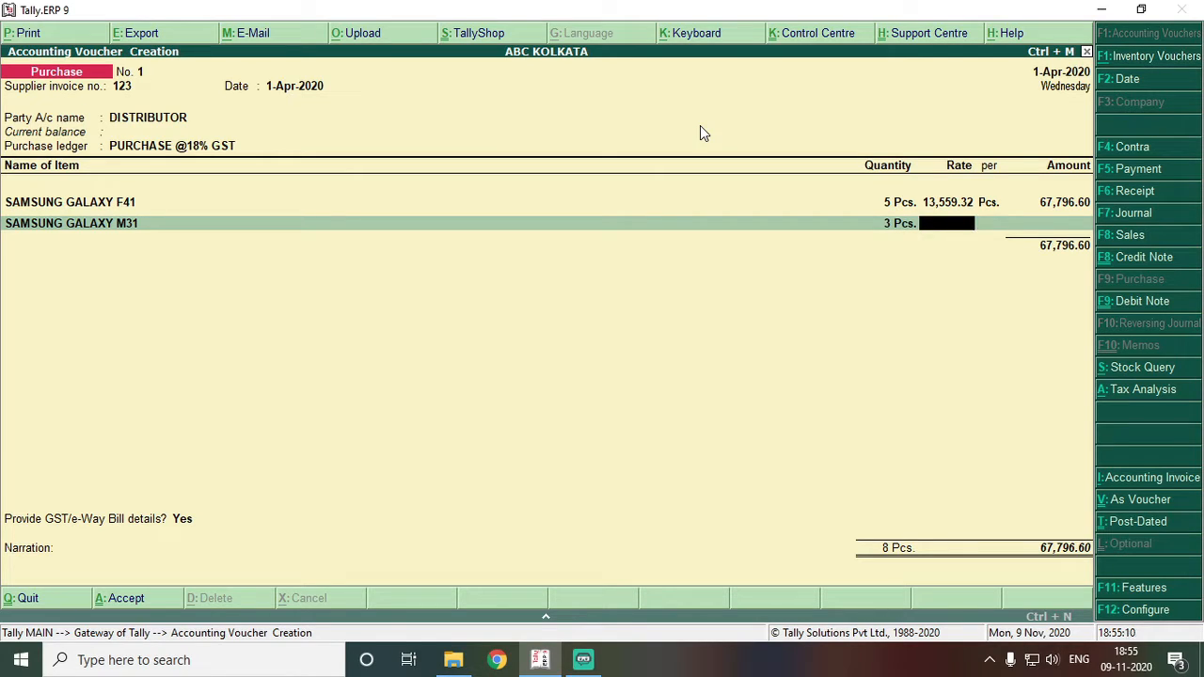
key("ctrl+n")
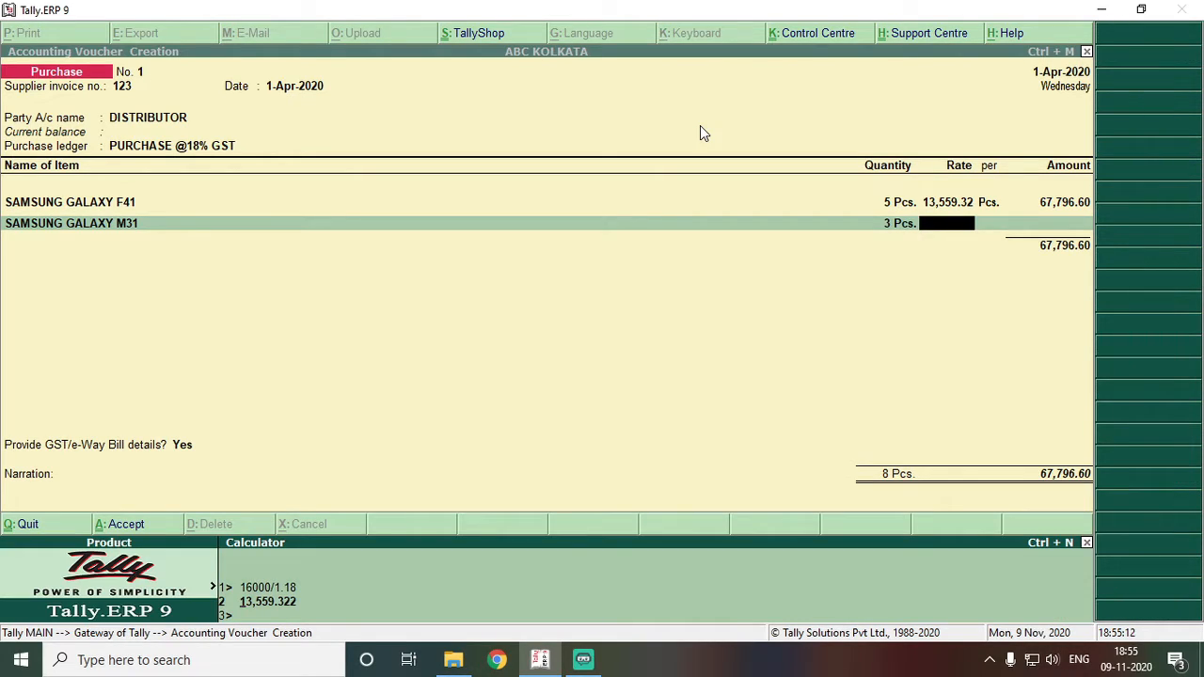
type("15000/1.18")
key("Return")
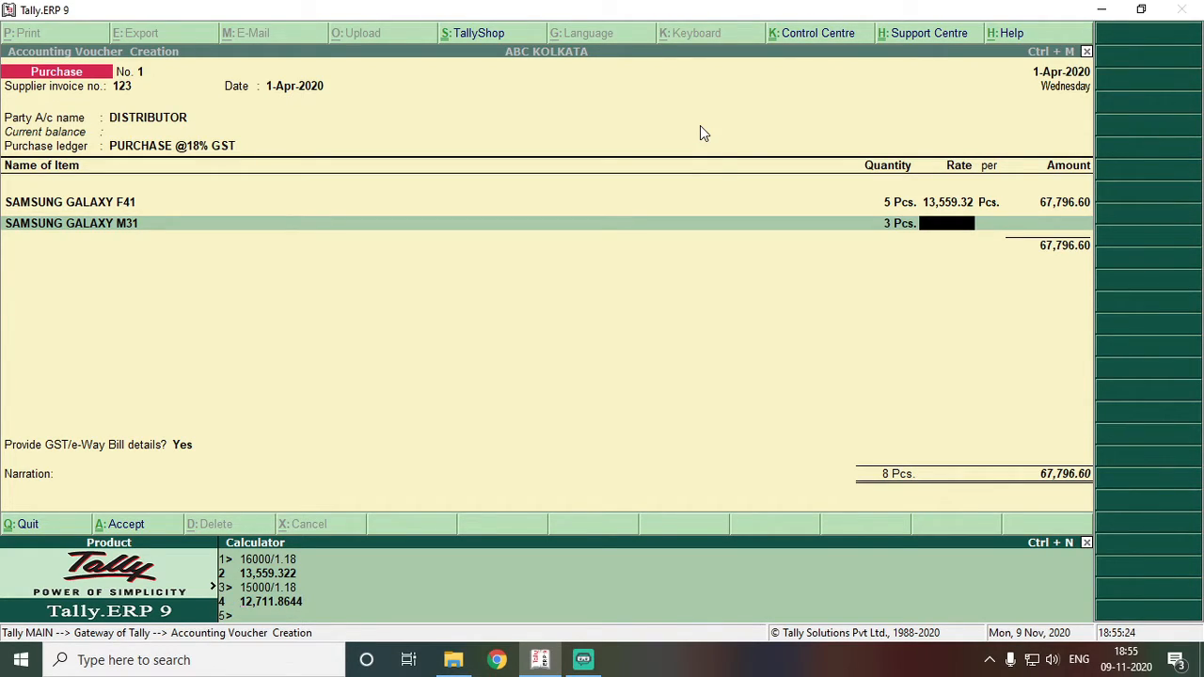
key("ctrl+m")
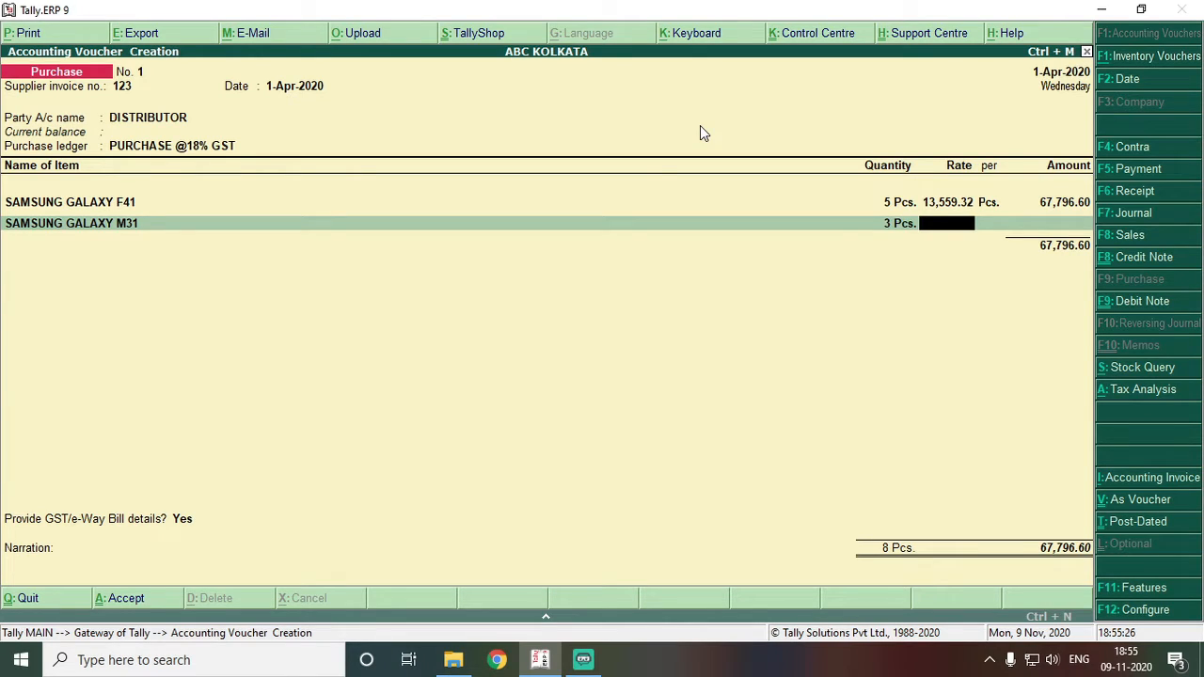
key("ctrl+alt+v")
key("Return")
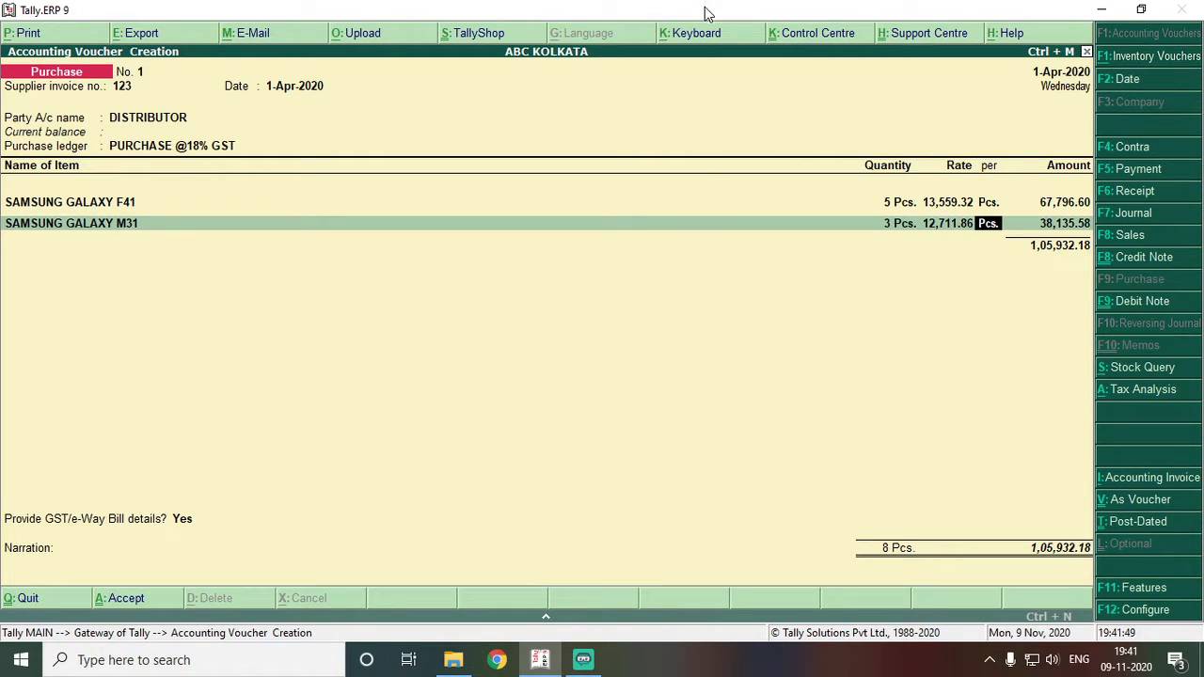
key("Return")
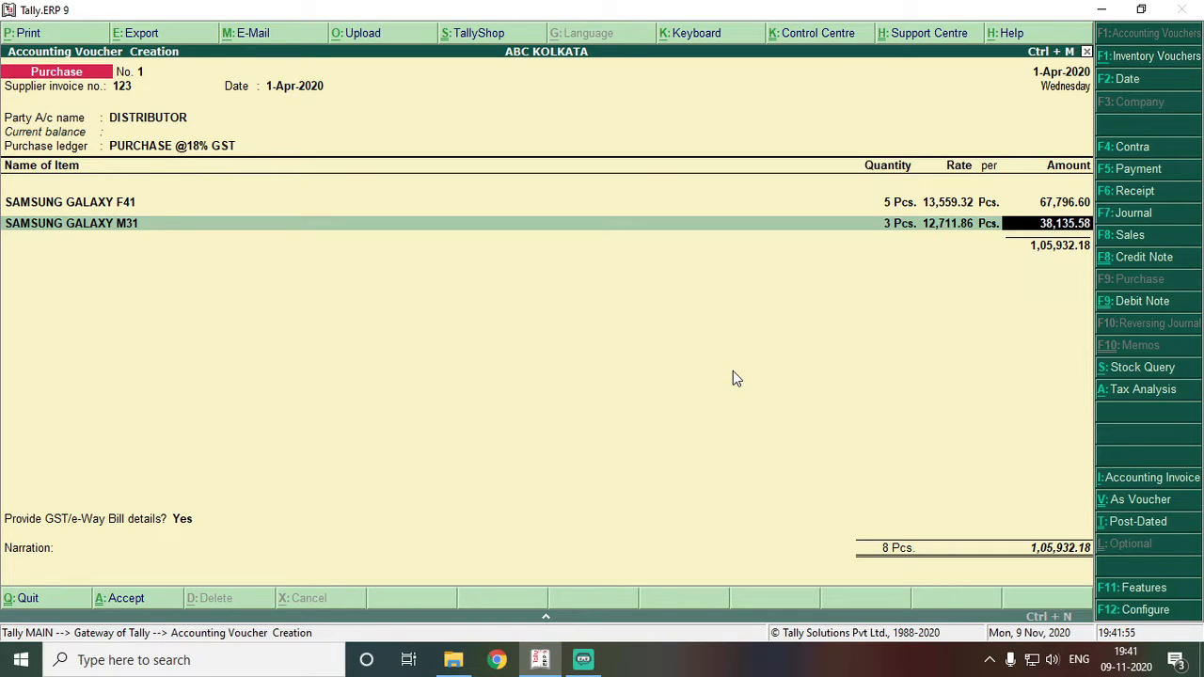
key("Return")
- Change the F41 quantity to 3 Pcs., bringing the item subtotal to 78,813.54
key("BackSpace")
key("BackSpace")
key("BackSpace")
key("BackSpace")
key("BackSpace")
key("BackSpace")
key("BackSpace")
key("BackSpace")
key("BackSpace")
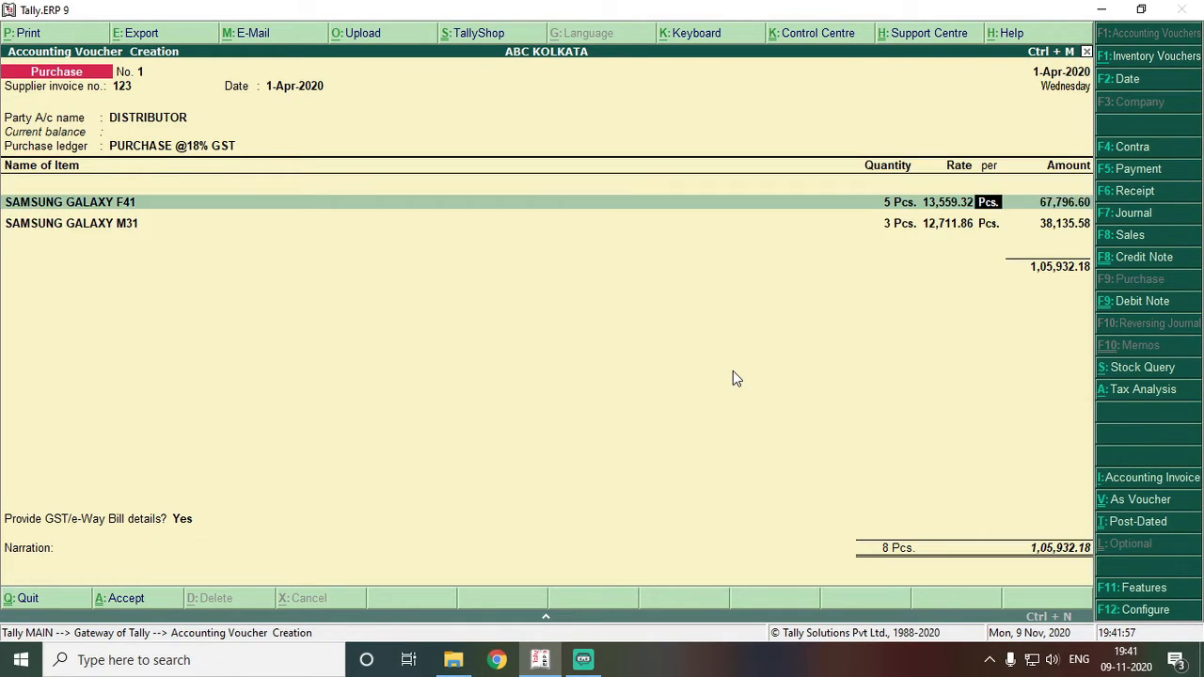
type("3")
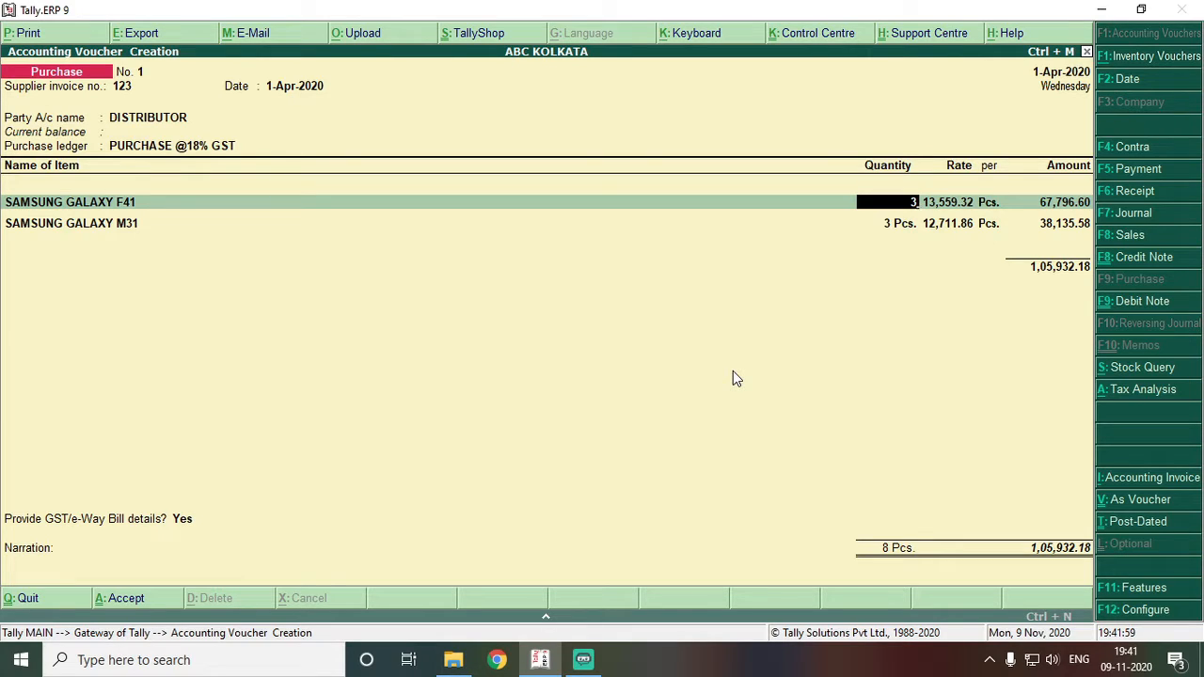
key("Return")
key("Return")
key("Return")
key("Return")
key("Return")
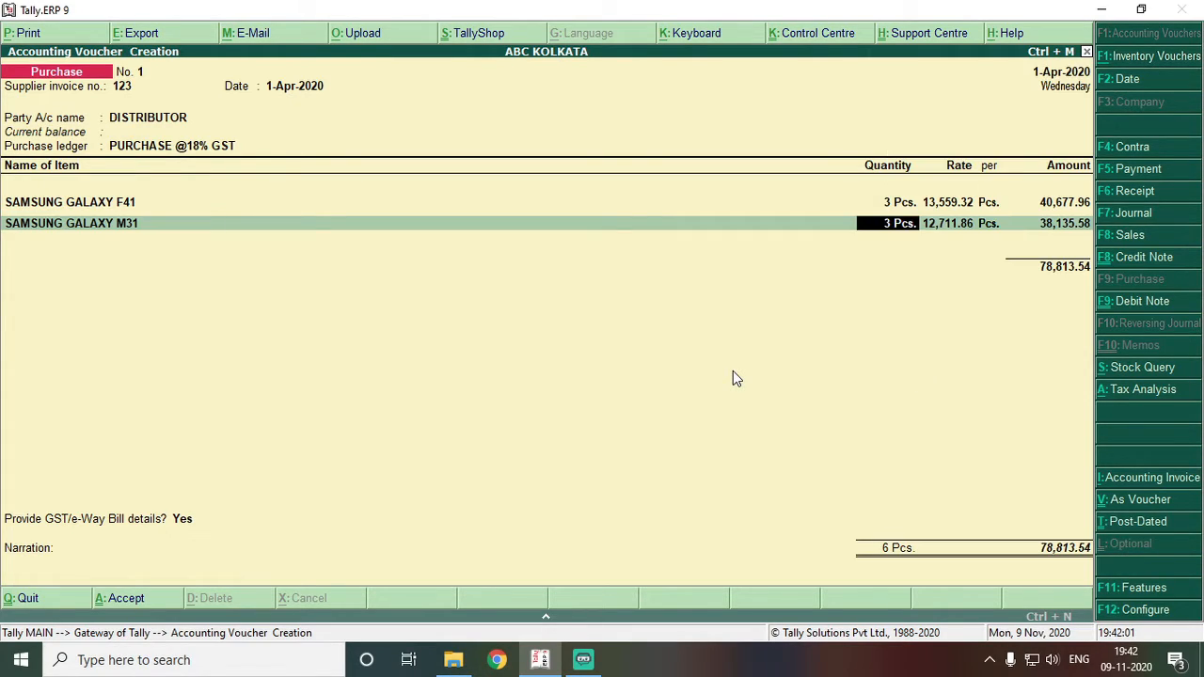
key("Return")
key("Return")
key("Return")
key("Return")
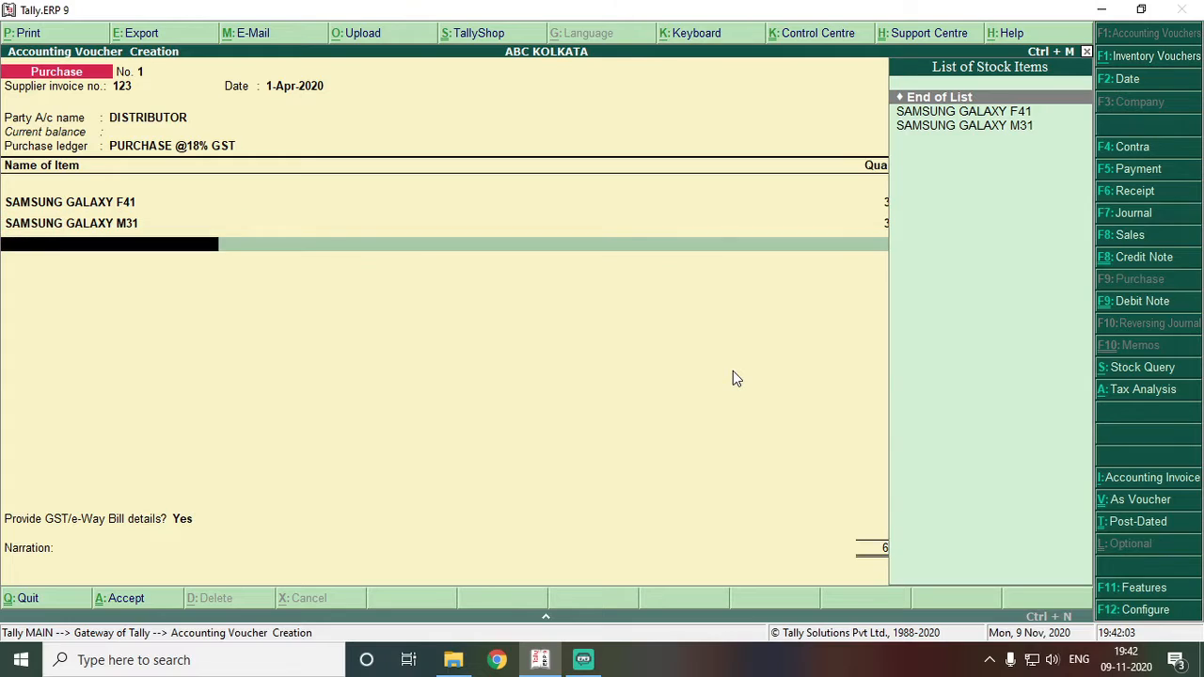
key("Return")
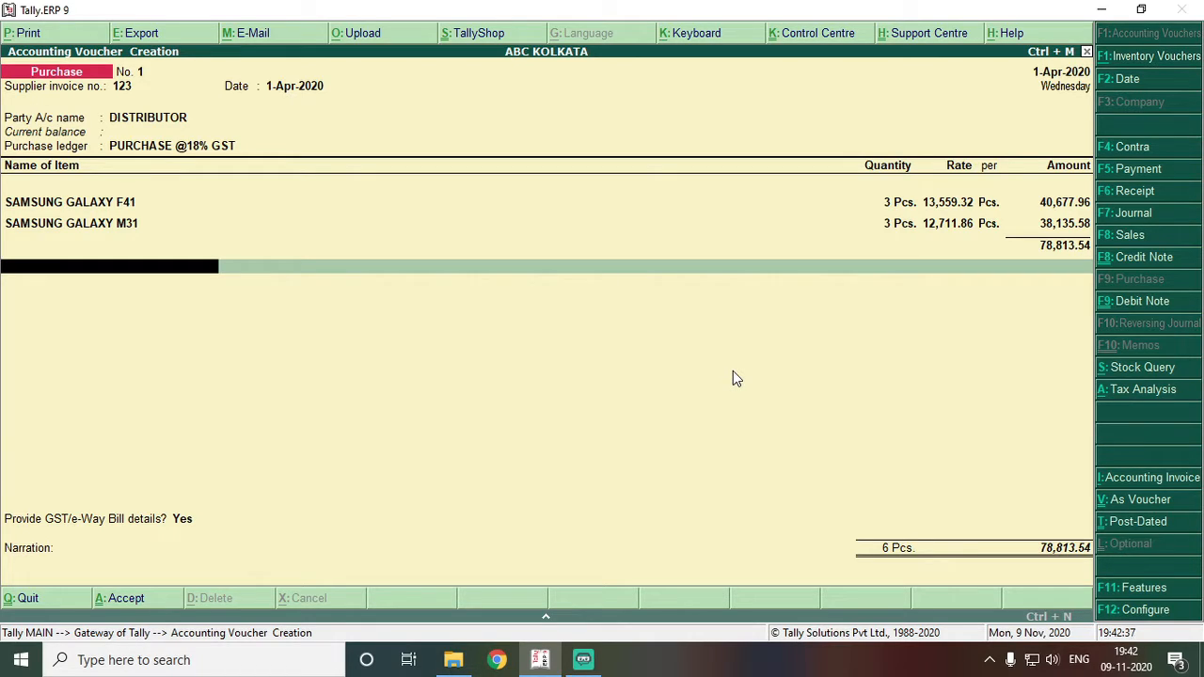
- From the voucher's ledger line, start a new ledger with Alt+C
key("alt+c")
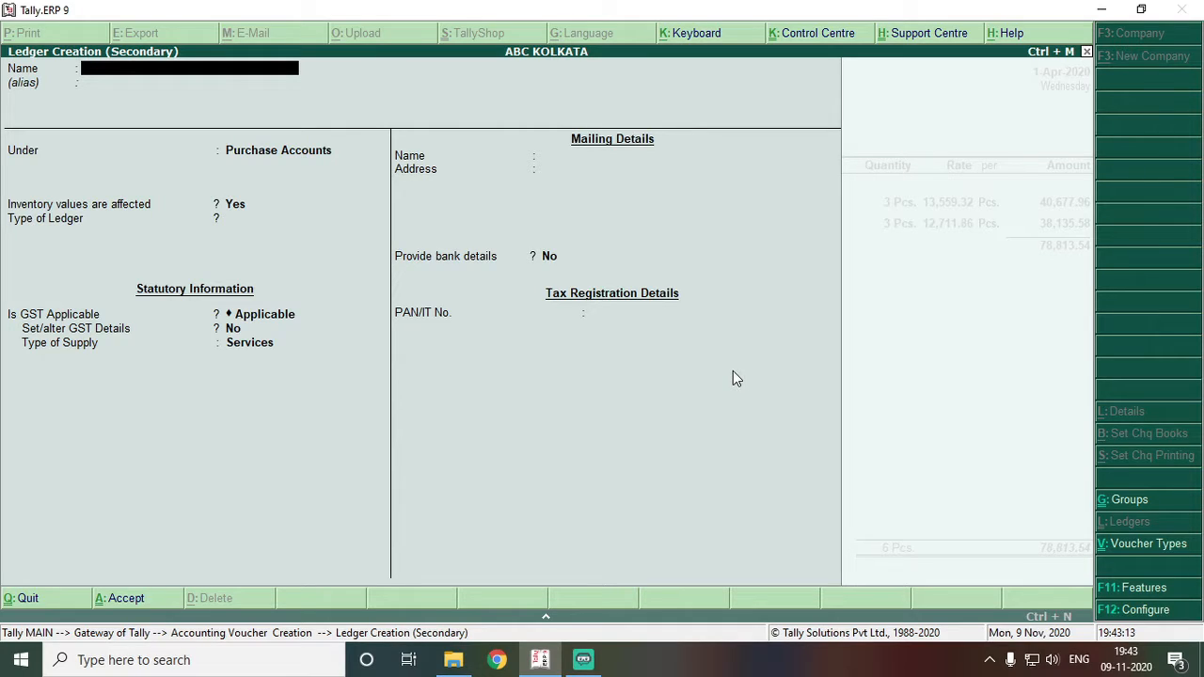
- Name the new ledger CGST, trimming it from the typed 'CGST @9%'
type("CGST @9%")
key("Return")
key("Up")
key("BackSpace")
key("BackSpace")
key("BackSpace")
key("BackSpace")
key("Return")
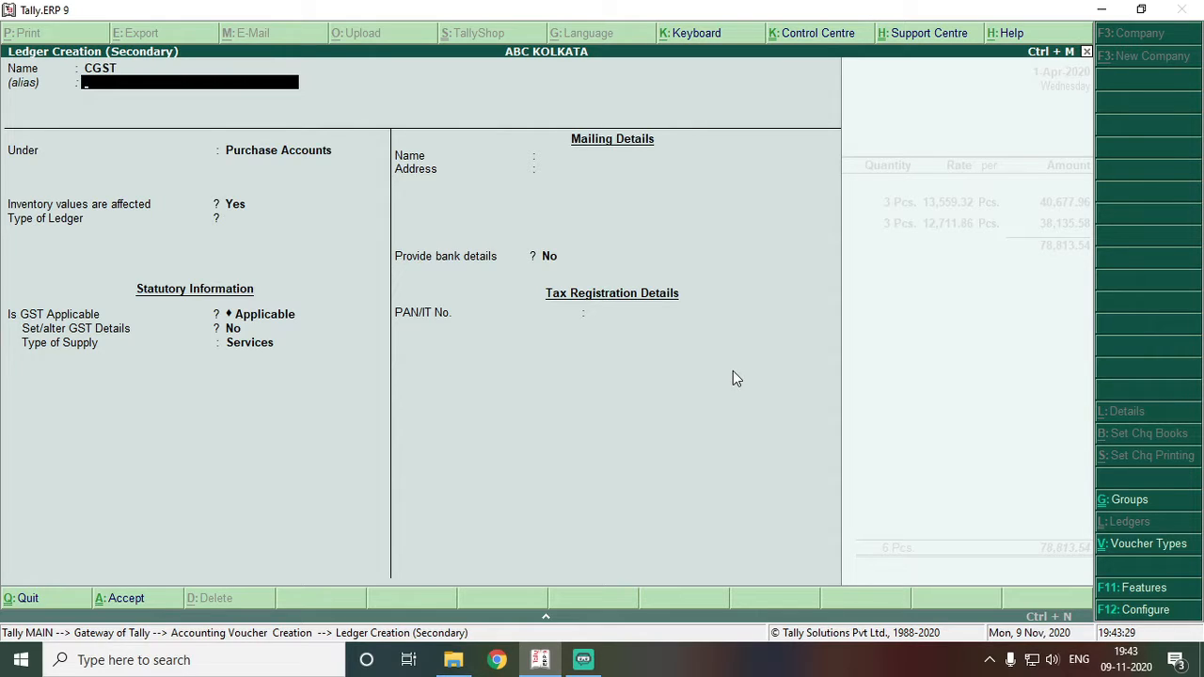
- Place CGST under Duties & Taxes with duty type GST and tax type Central Tax
key("Return")
type("DU")
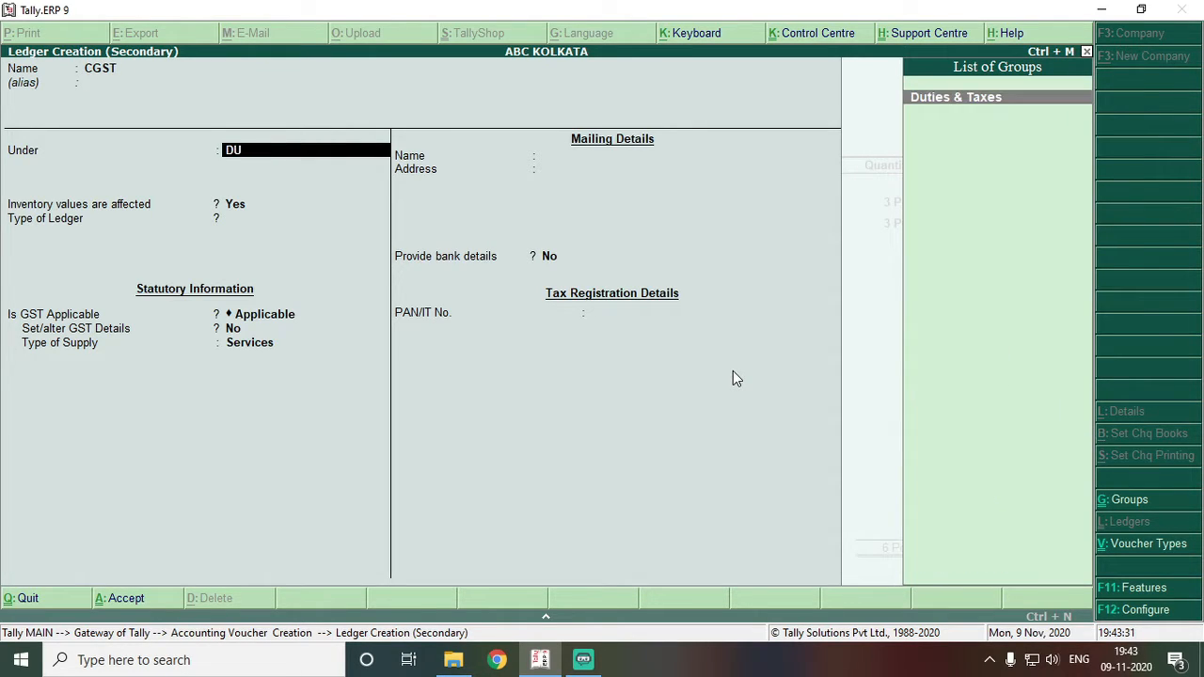
key("Return")
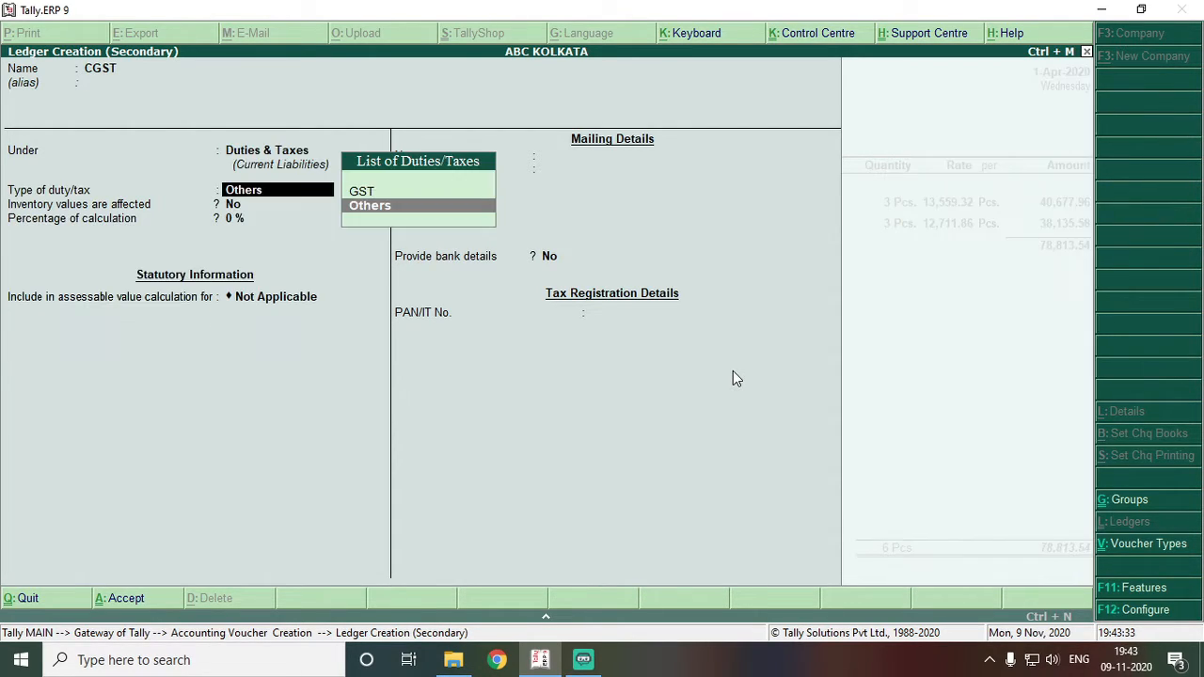
key("Up")
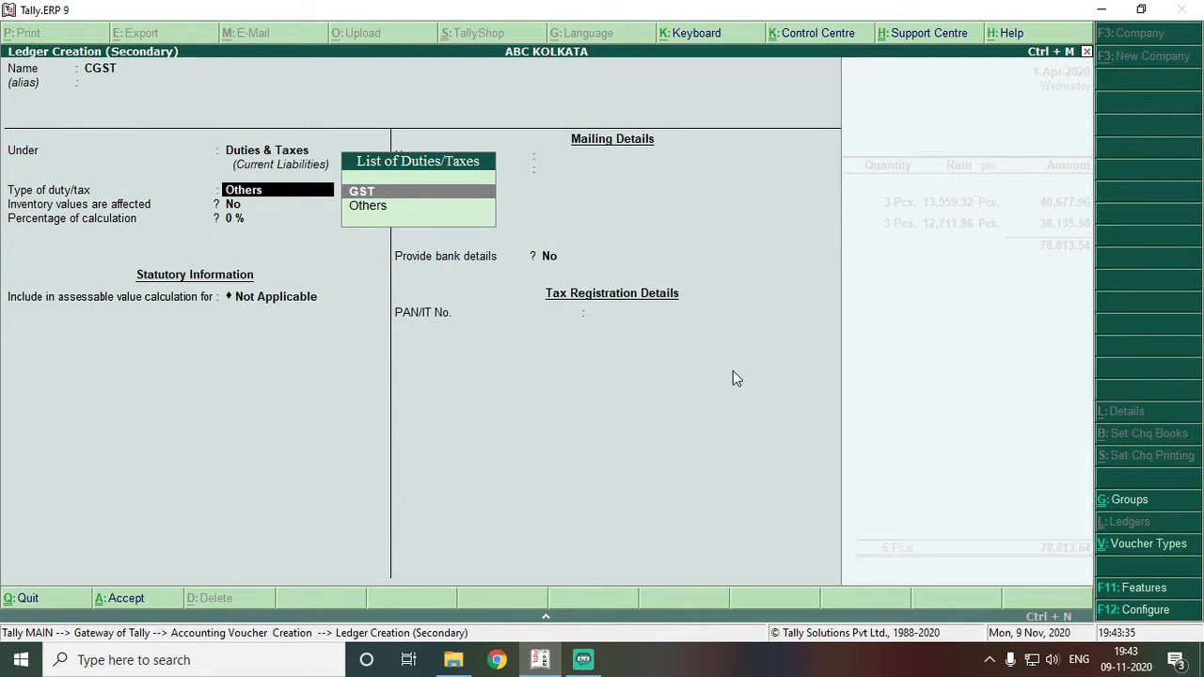
key("Return")
key("Down")
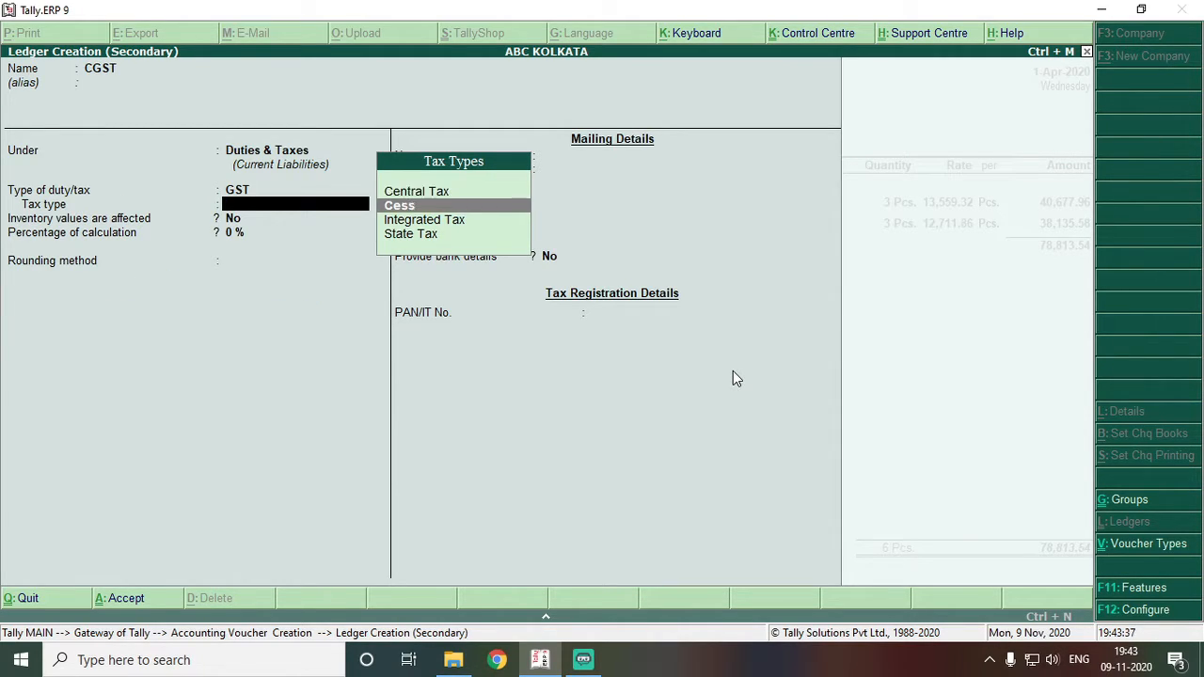
key("Up")
key("Return")
key("Return")
key("Return")
key("Return")
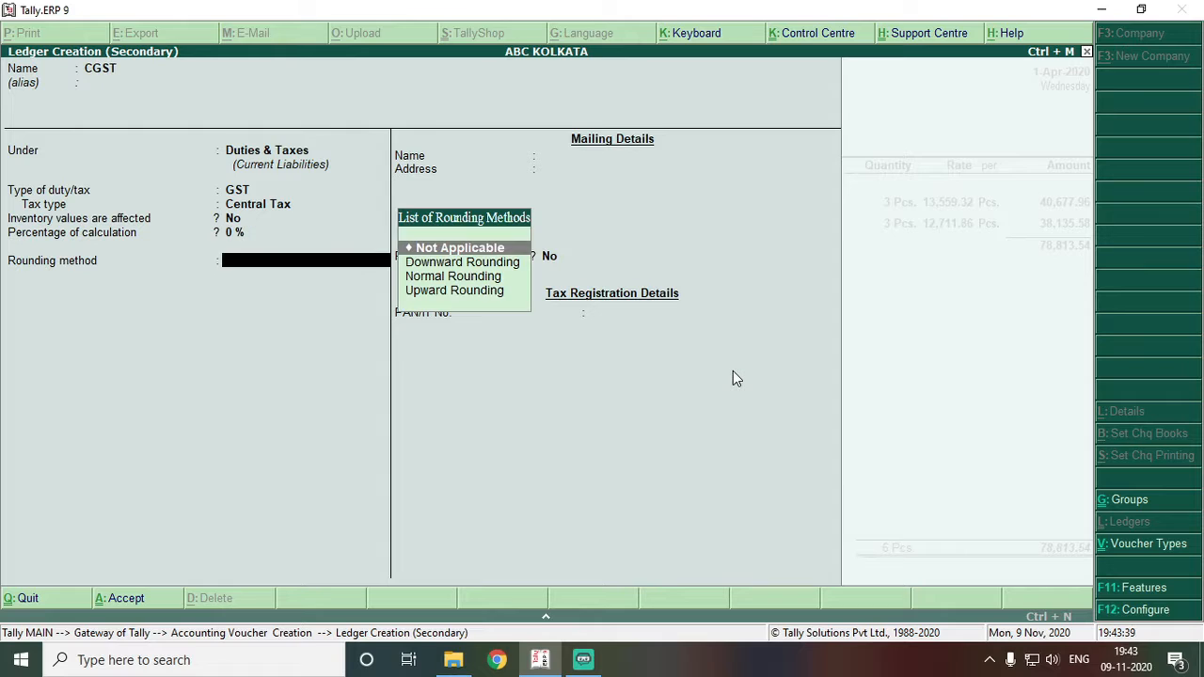
key("Return")
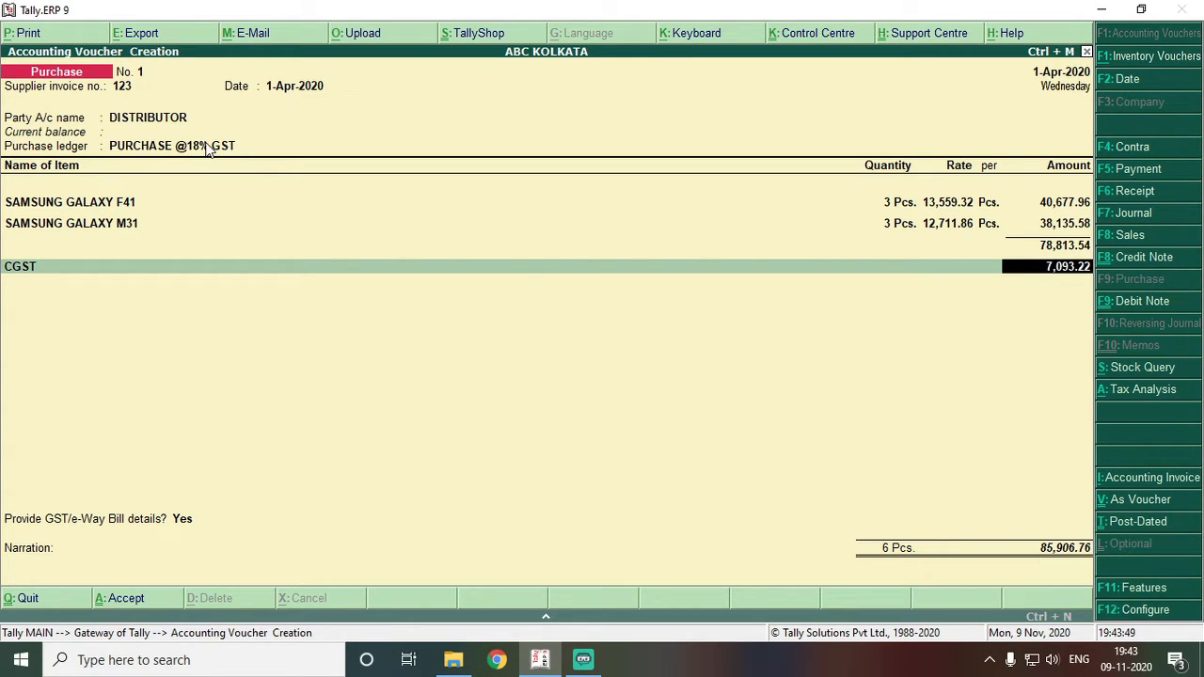
- Create an SGST ledger under Duties & Taxes with duty type GST and tax type State Tax
key("Return")
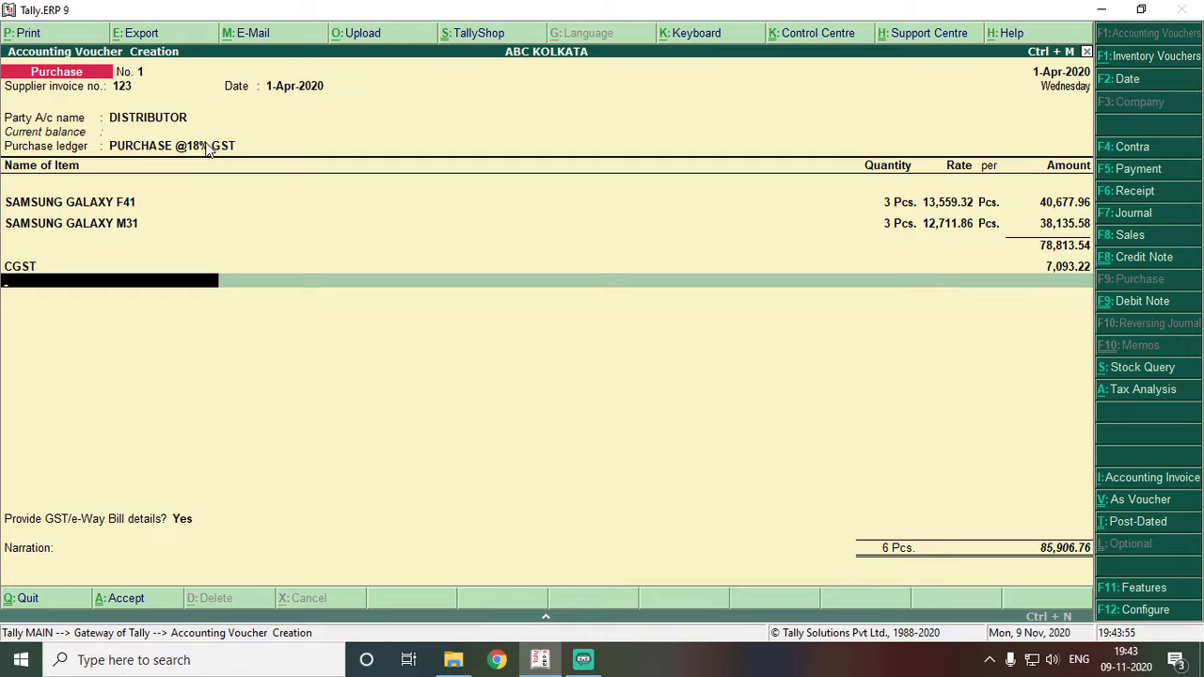
key("alt+c")
type("SGST")
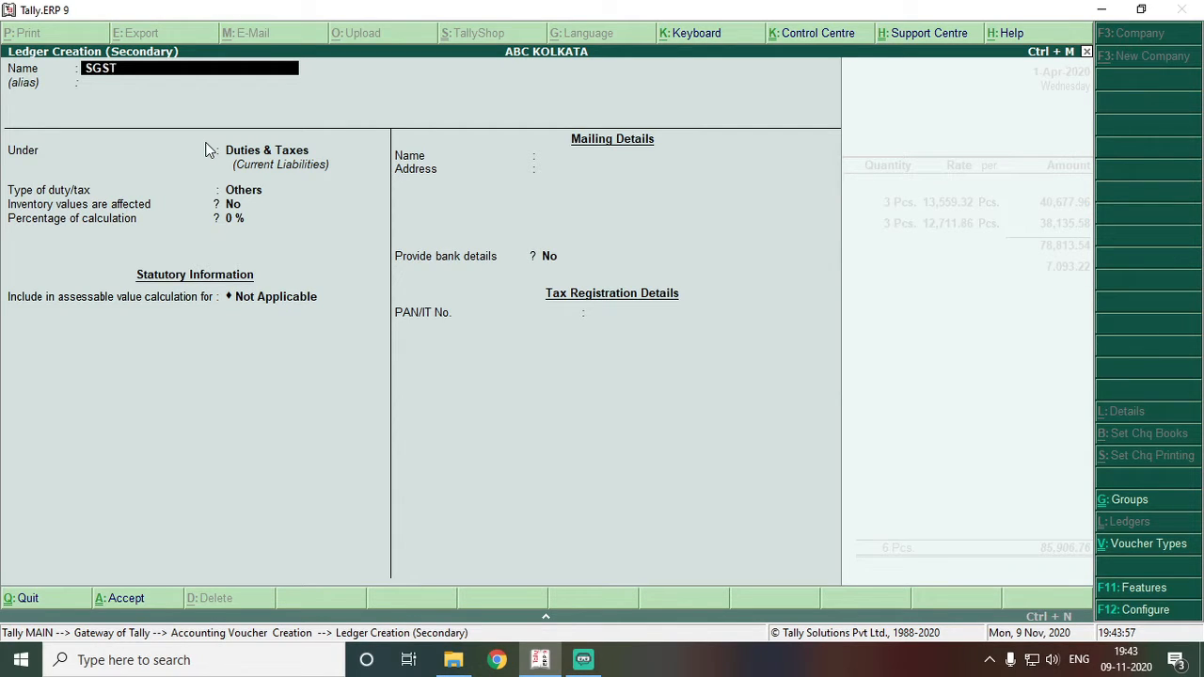
key("Return")
key("Return")
key("Return")
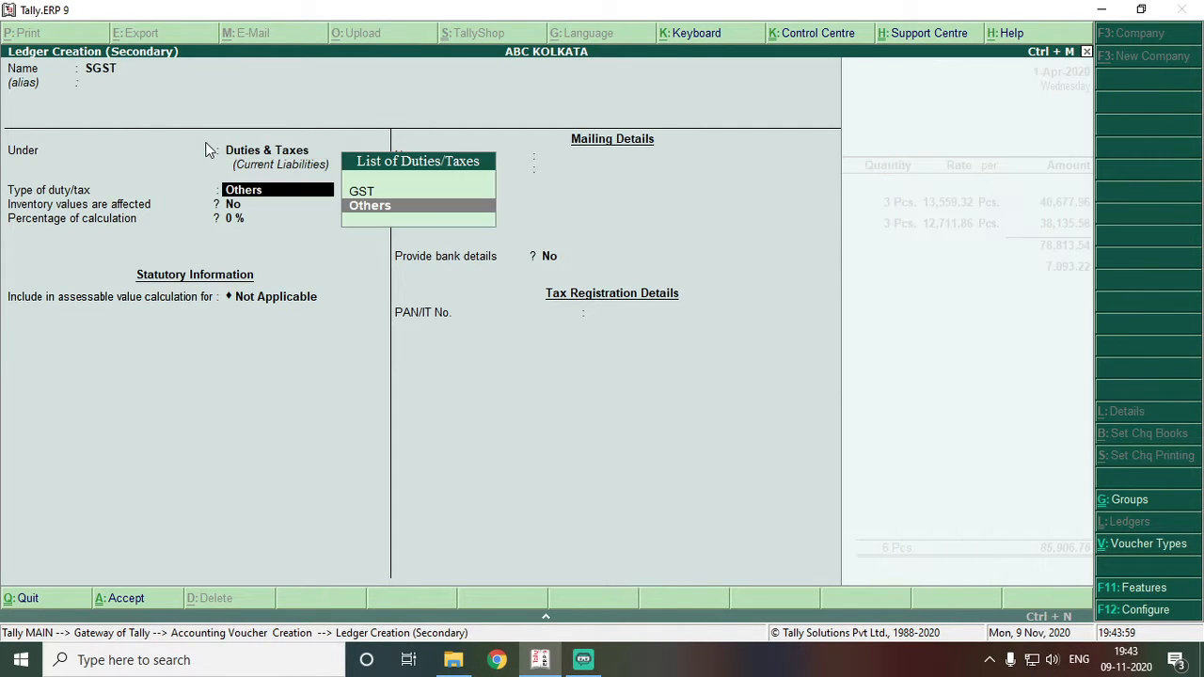
key("Up")
key("Return")
key("Down")
key("Down")
key("Down")
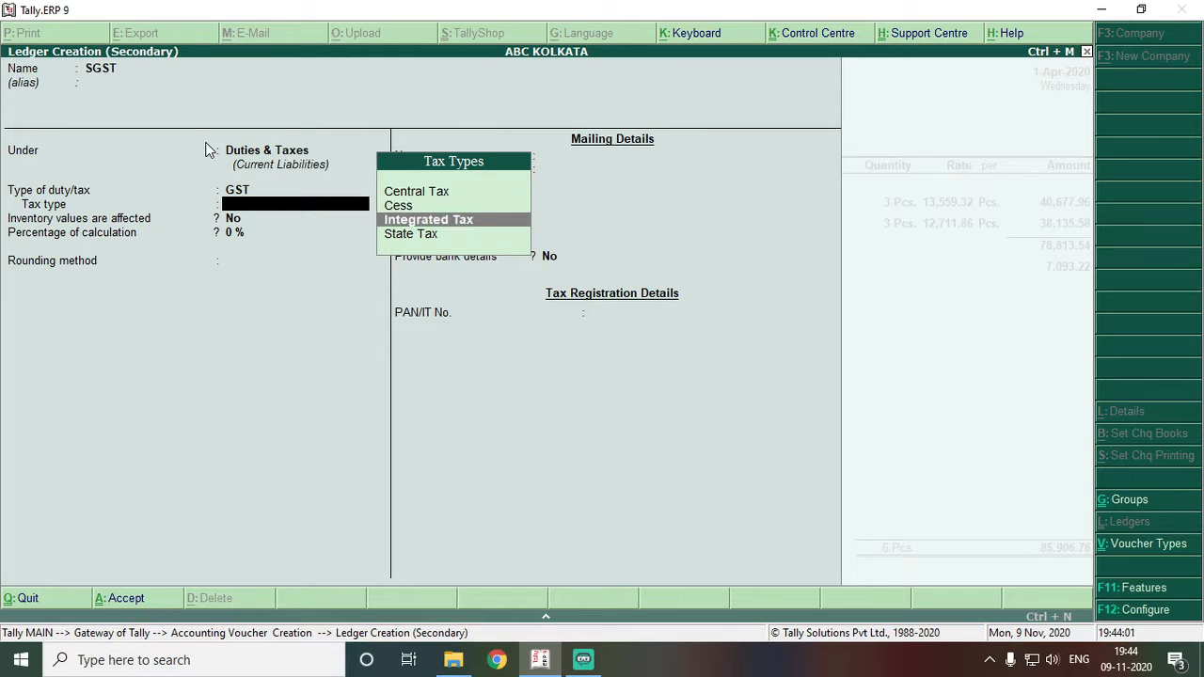
key("Return")
key("Return")
key("Return")
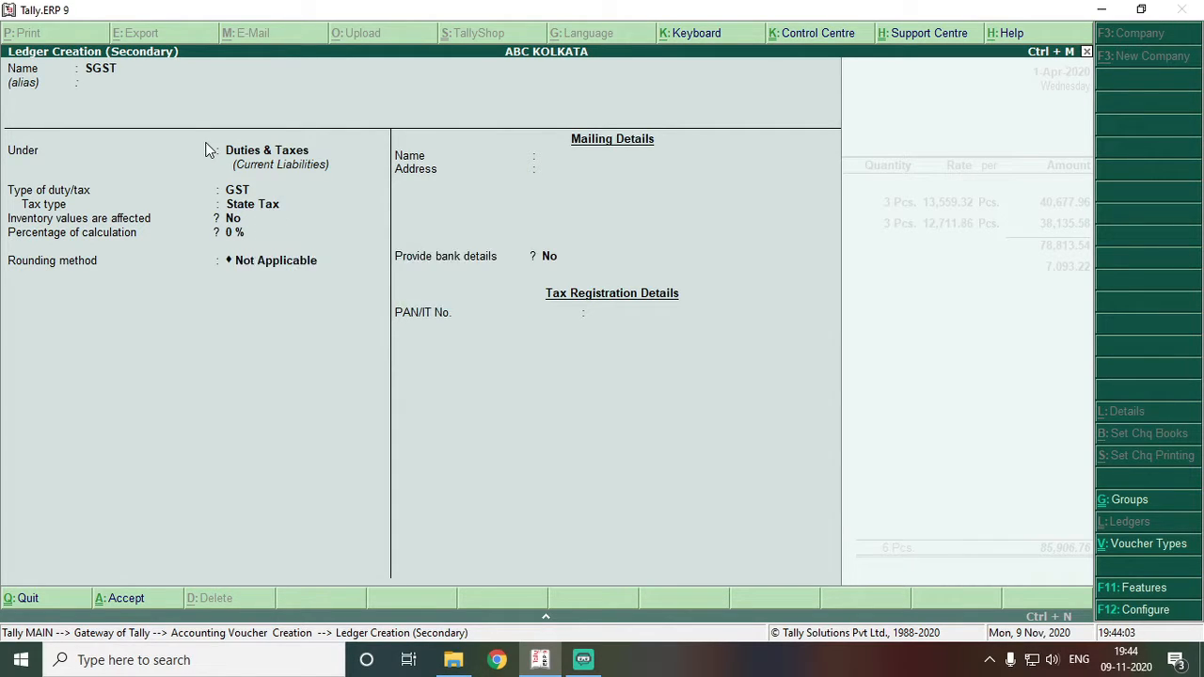
key("ctrl+a")
- Save the SGST ledger and start another new ledger from the next voucher line
key("Return")
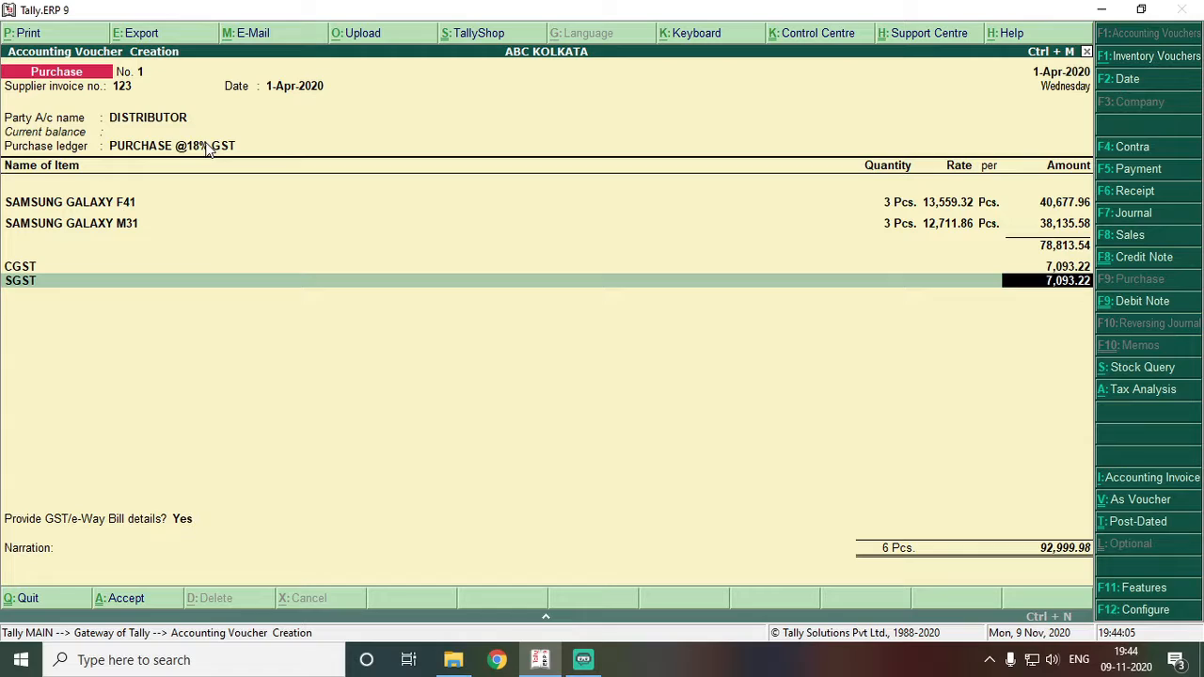
key("Return")
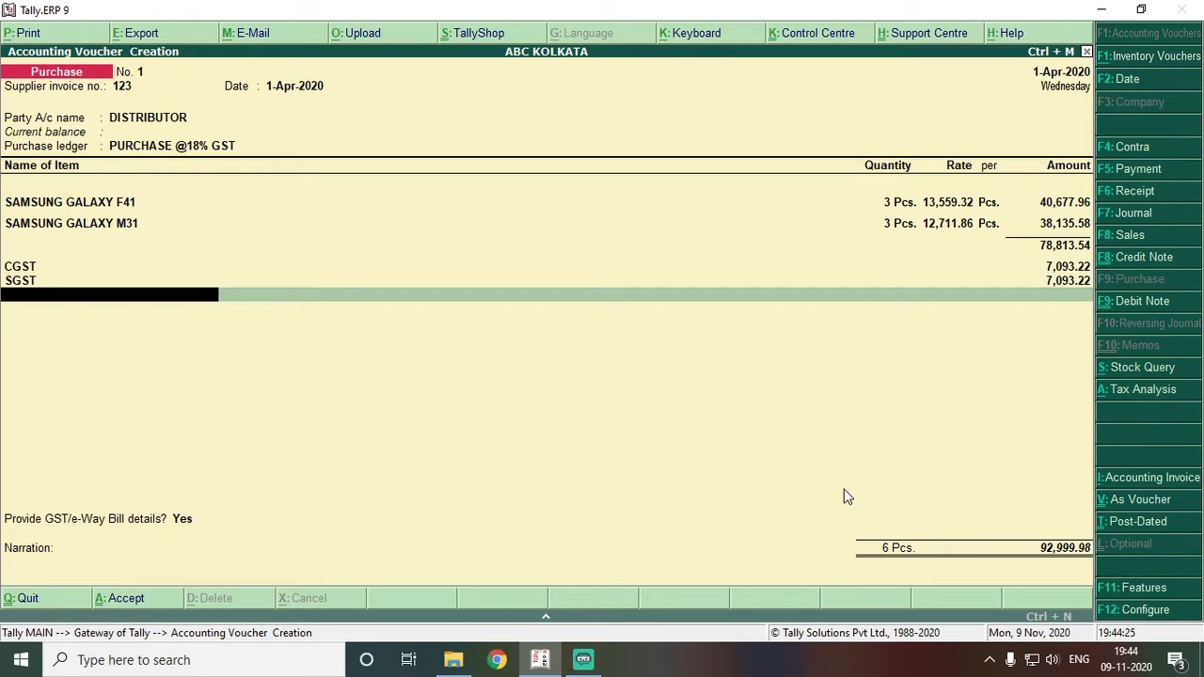
key("alt+c")
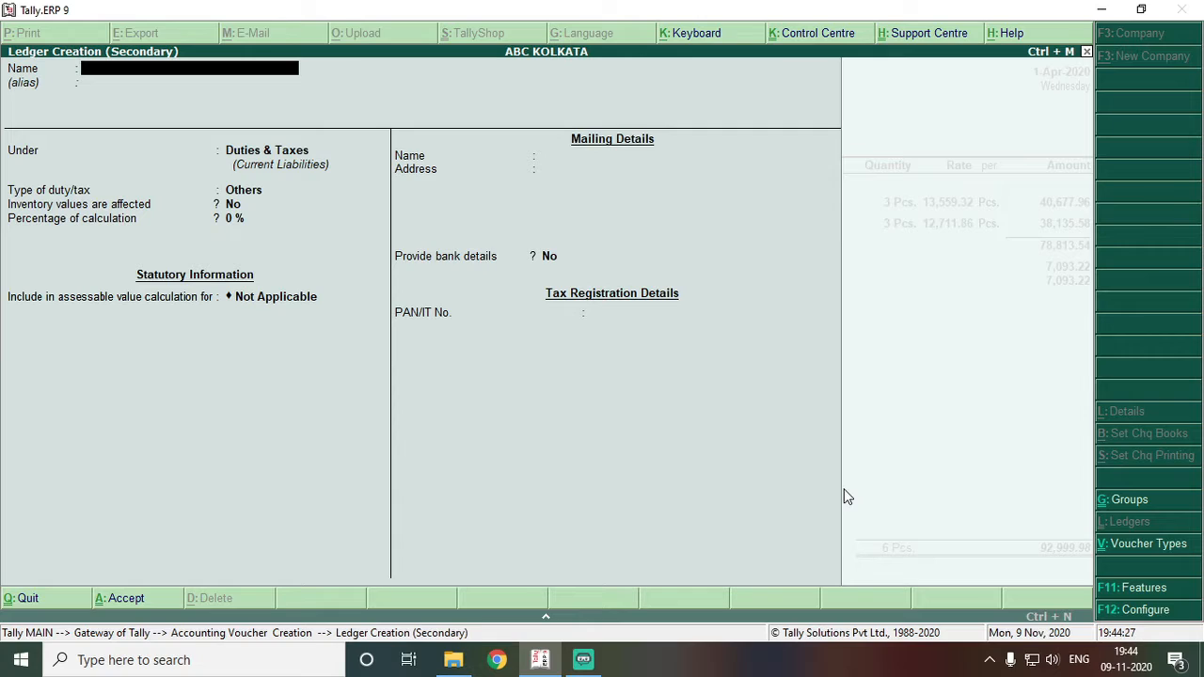
- Create ROUND ON/OFF under Duties & Taxes, duty type Others, assessable value Not Applicable
type("ROUND O/OFF")
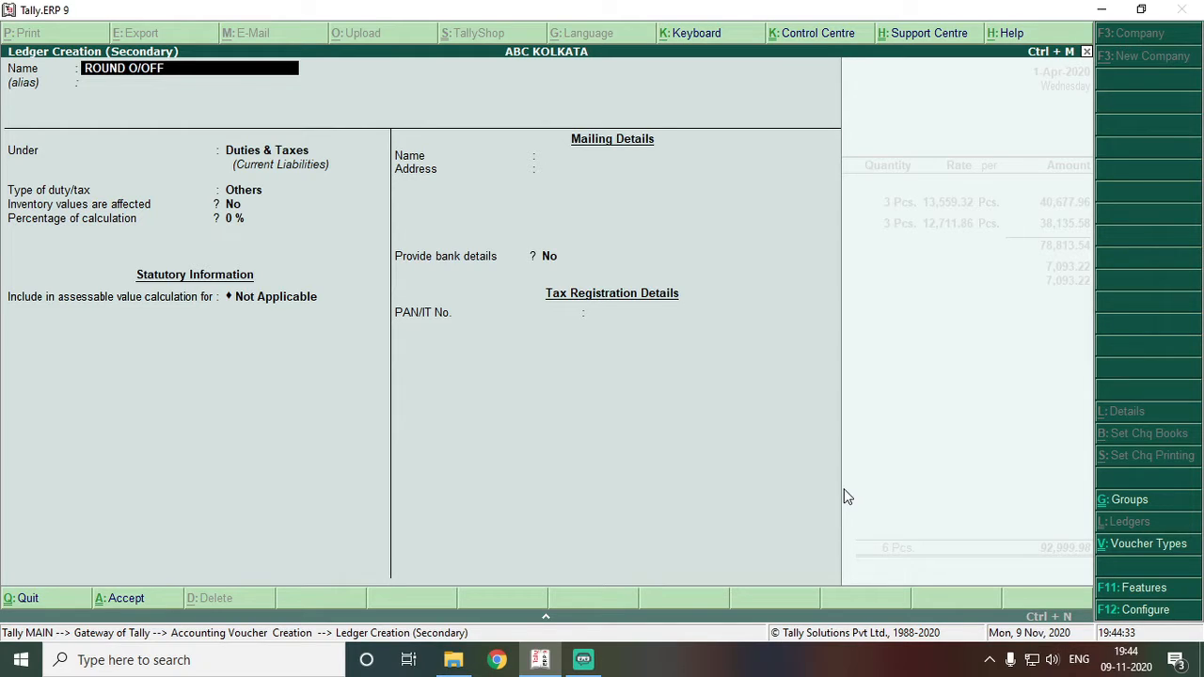
key("BackSpace")
key("BackSpace")
key("BackSpace")
key("BackSpace")
type("N/OFF")
key("Return")
key("Return")
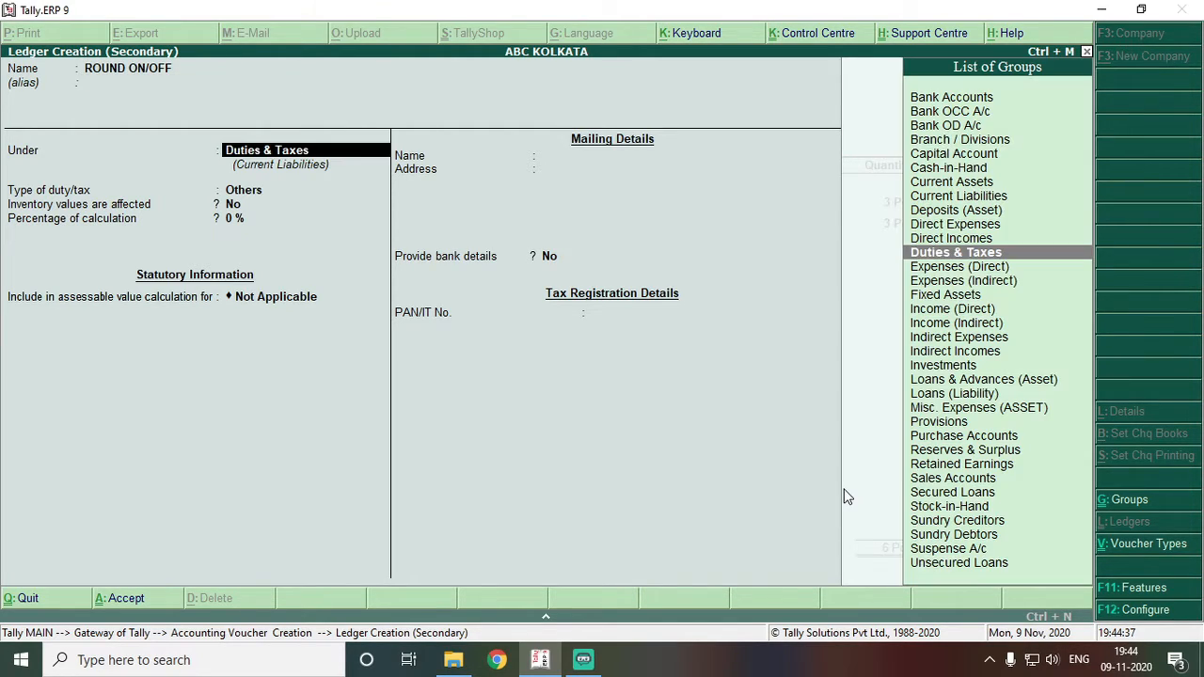
key("Return")
key("Return")
key("Return")
key("Return")
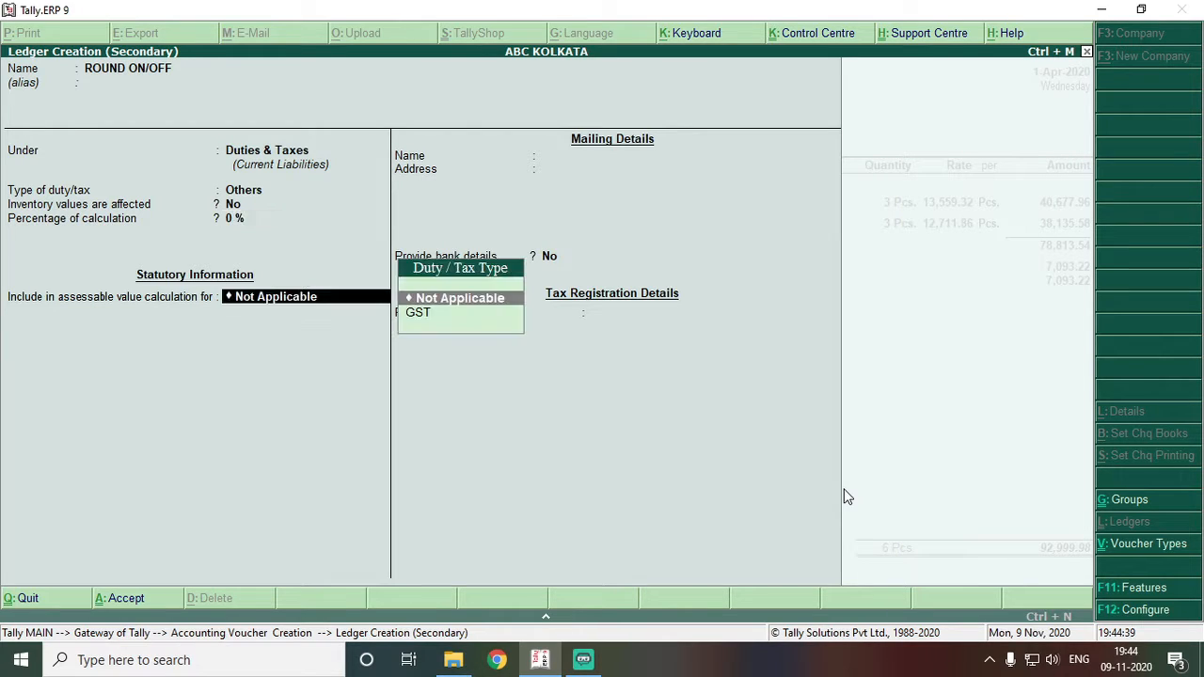
key("Return")
key("BackSpace")
key("Return")
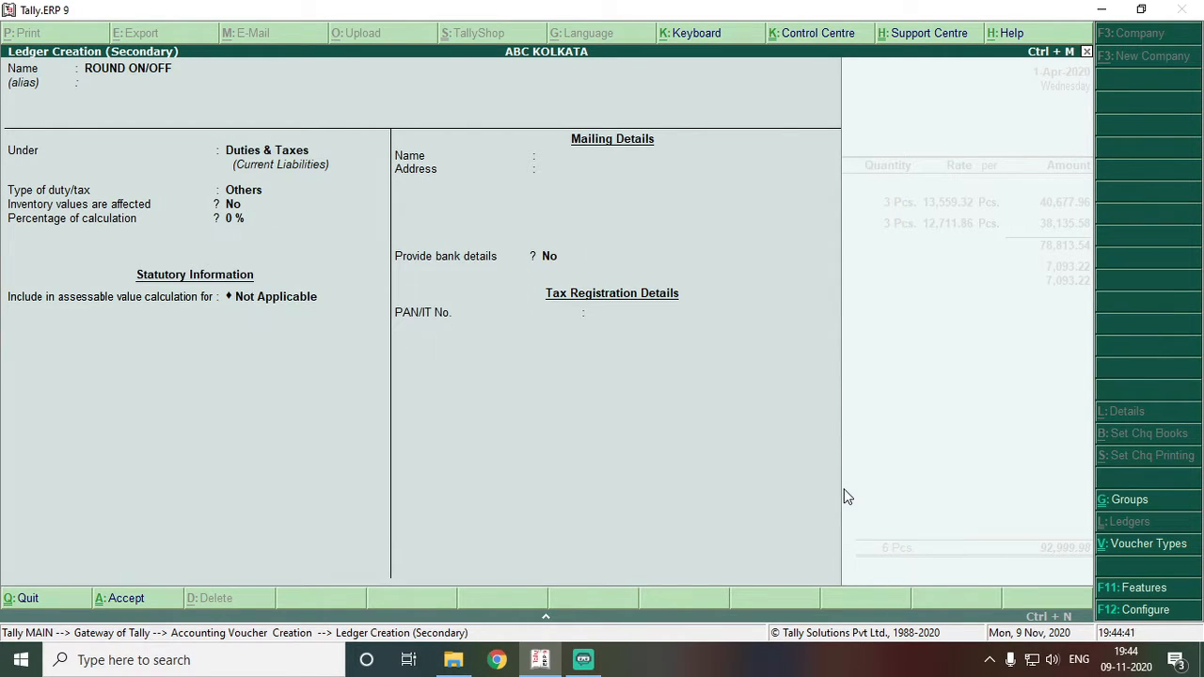
key("Return")
key("Return")
key("Return")
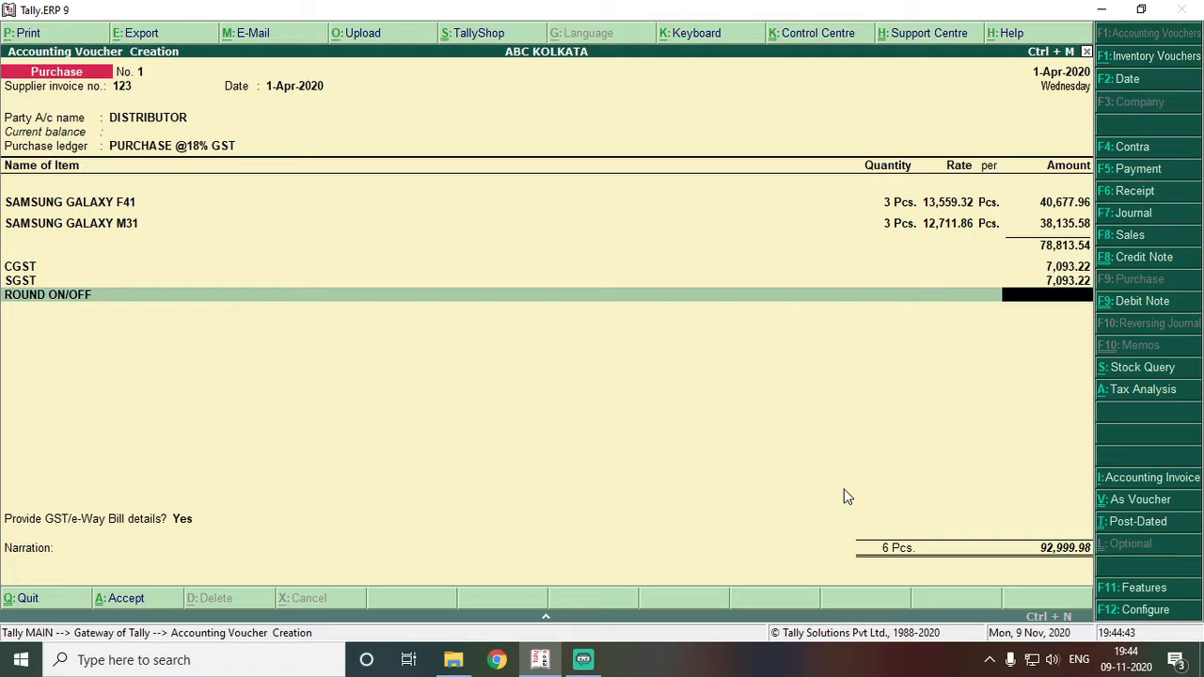
- Enter a 0.02 round-off, bringing the voucher total to 93,000.00
type(".02")
key("Return")
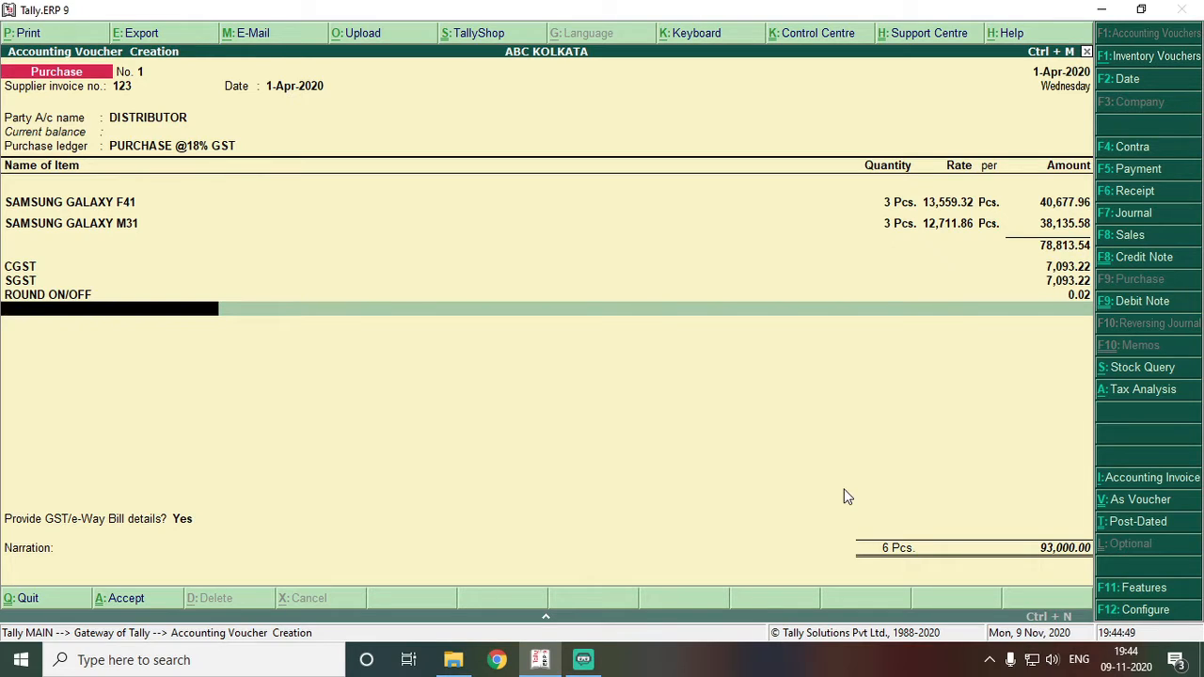
key("Return")
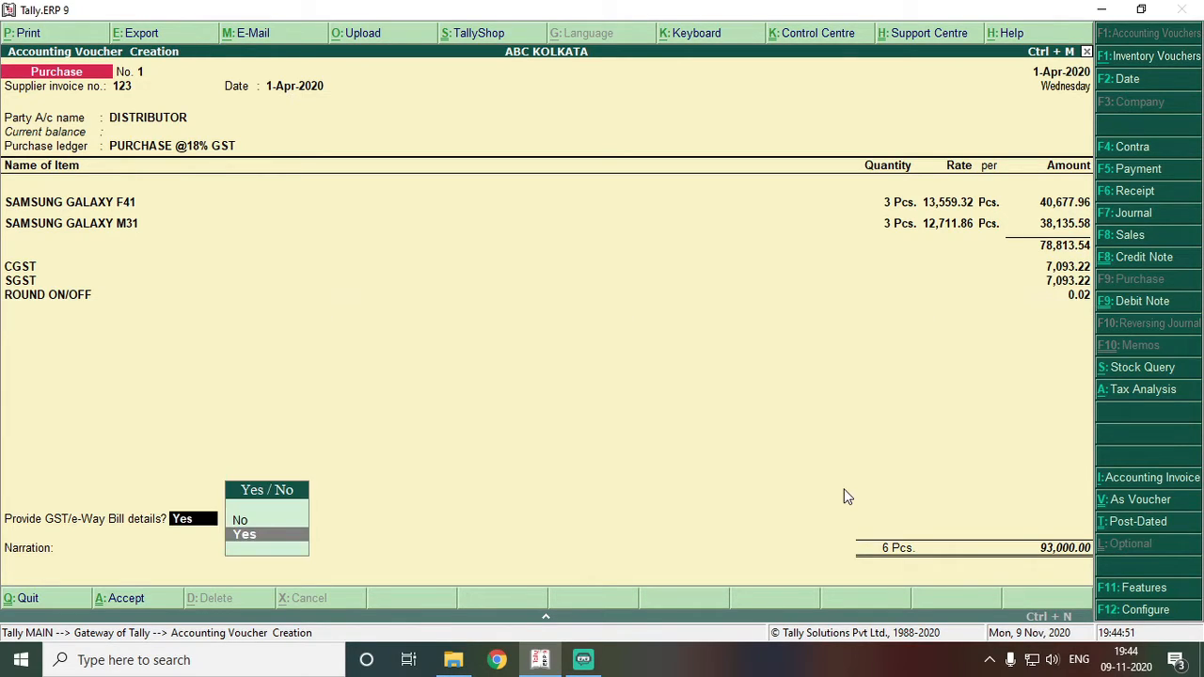
key("Return")
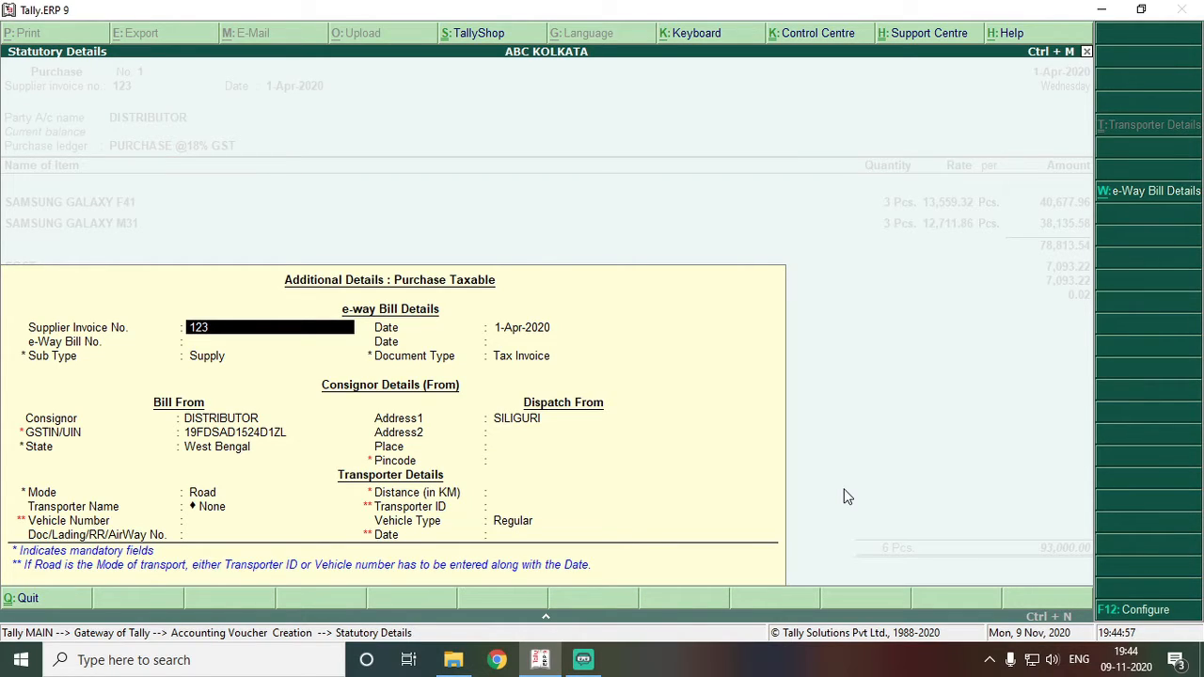
key("Return")
key("Return")
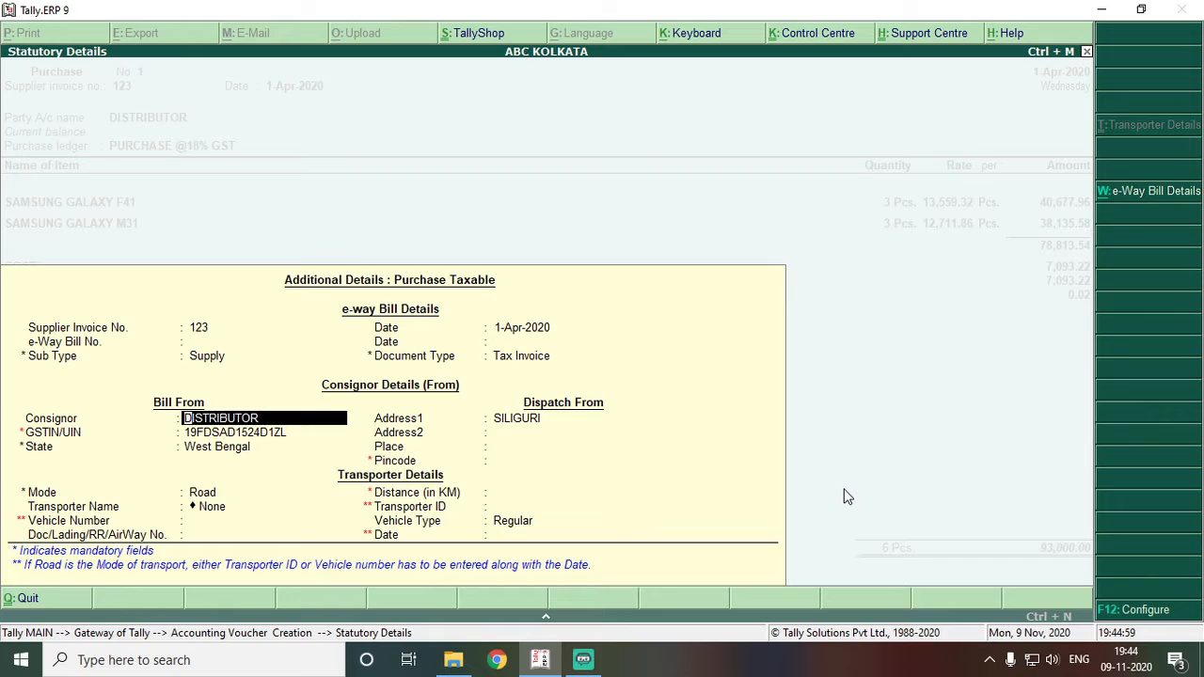
key("Return")
key("Return")
key("Return")
key("Return")
key("Return")
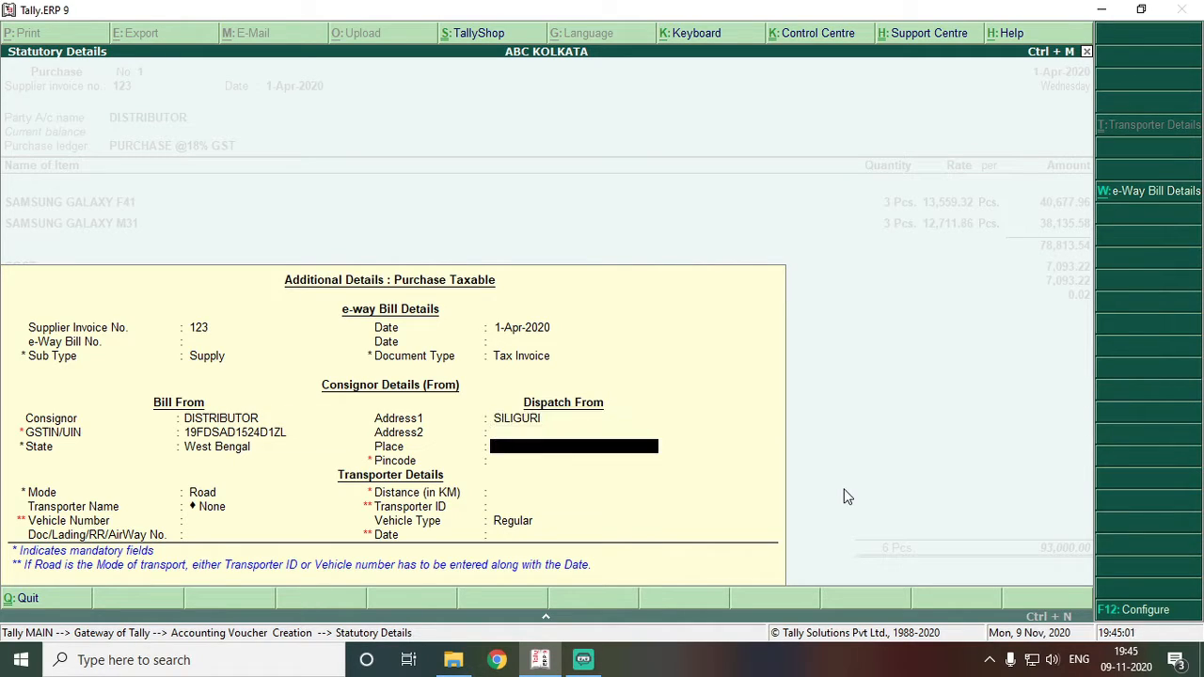
key("Return")
key("Return")
key("Return")
key("Return")
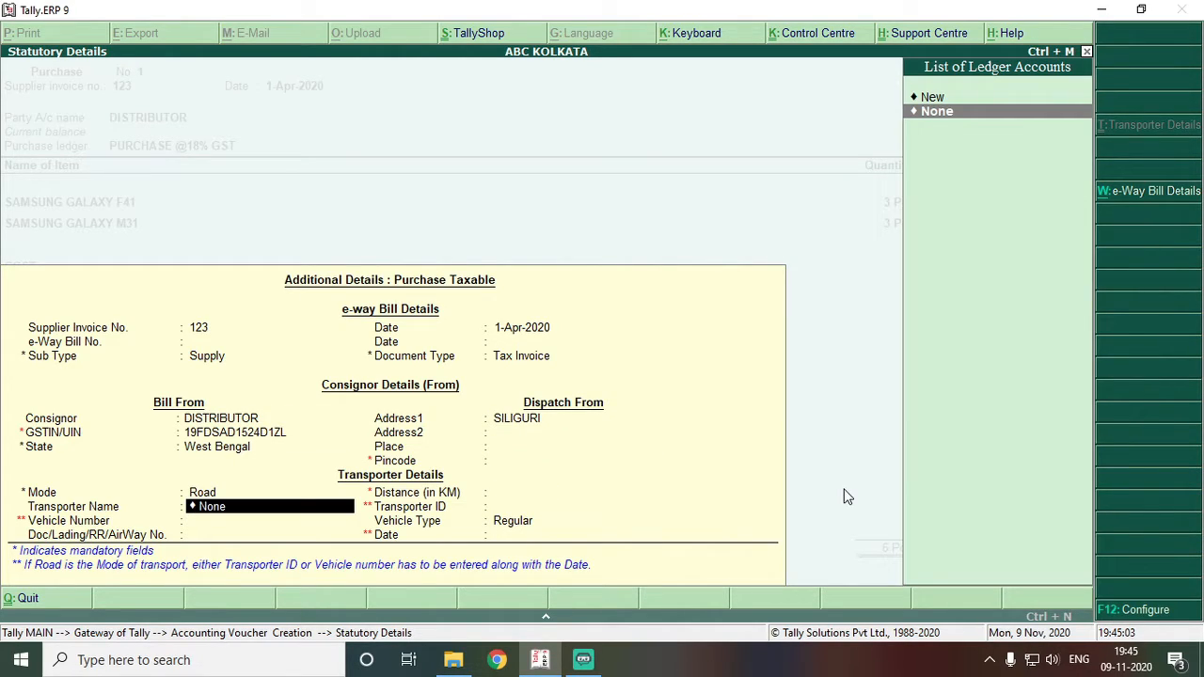
key("Return")
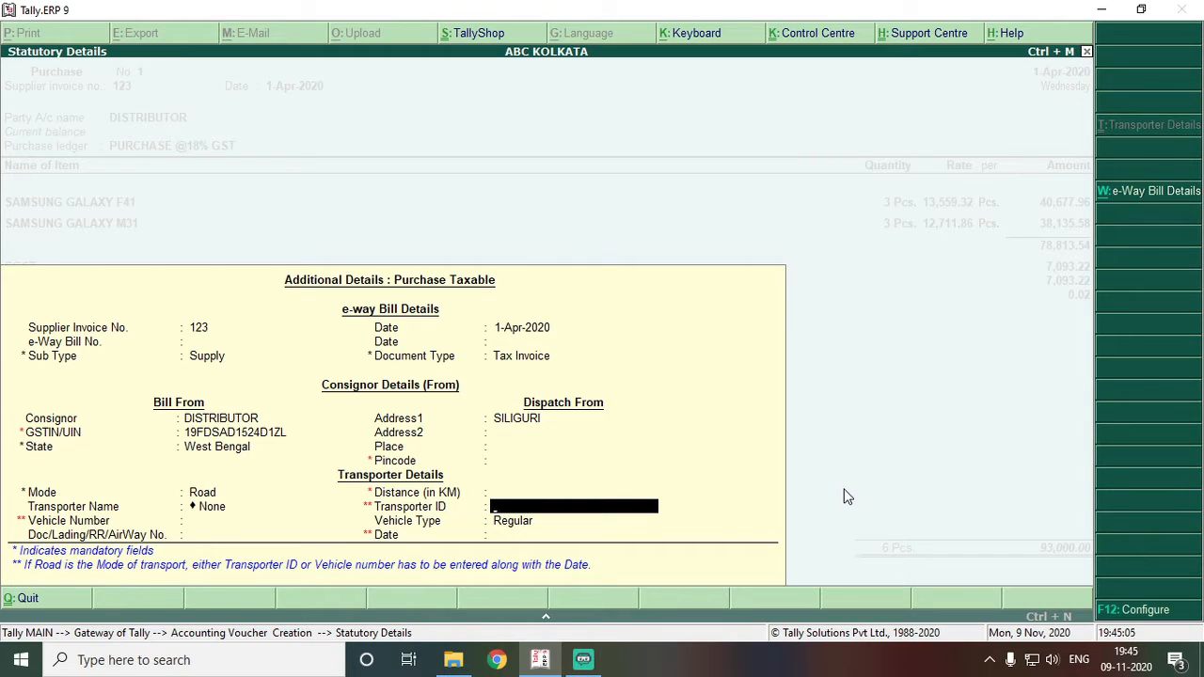
key("Return")
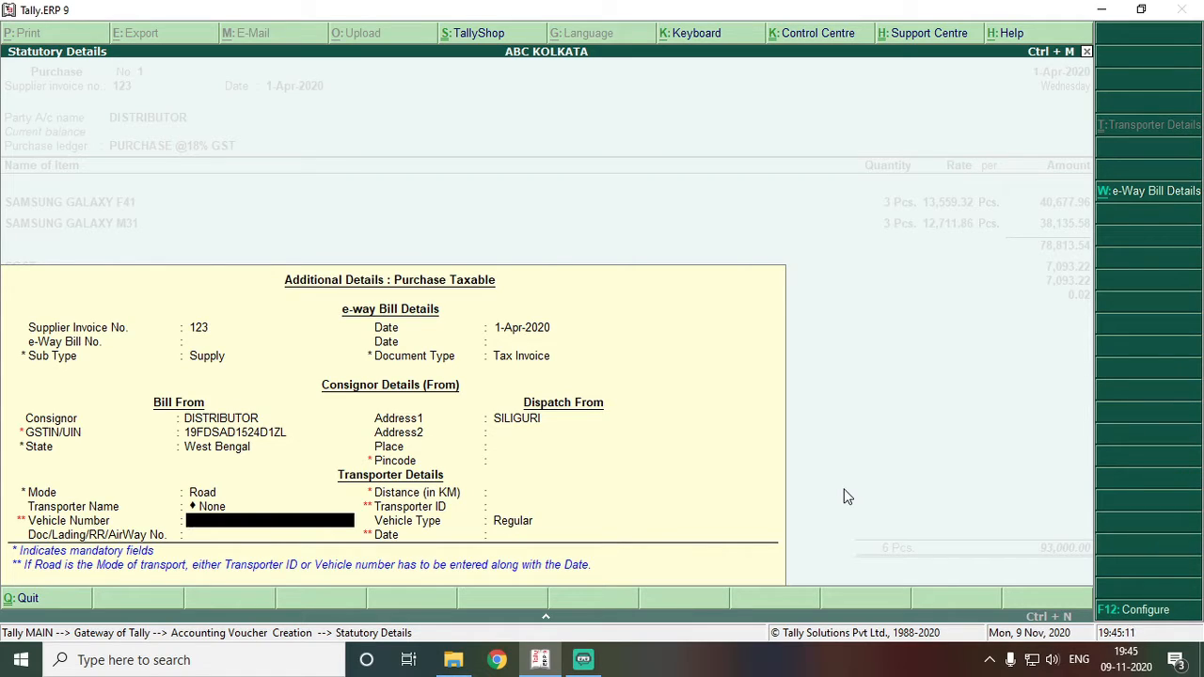
type("WB68C6172")
key("Return")
key("Return")
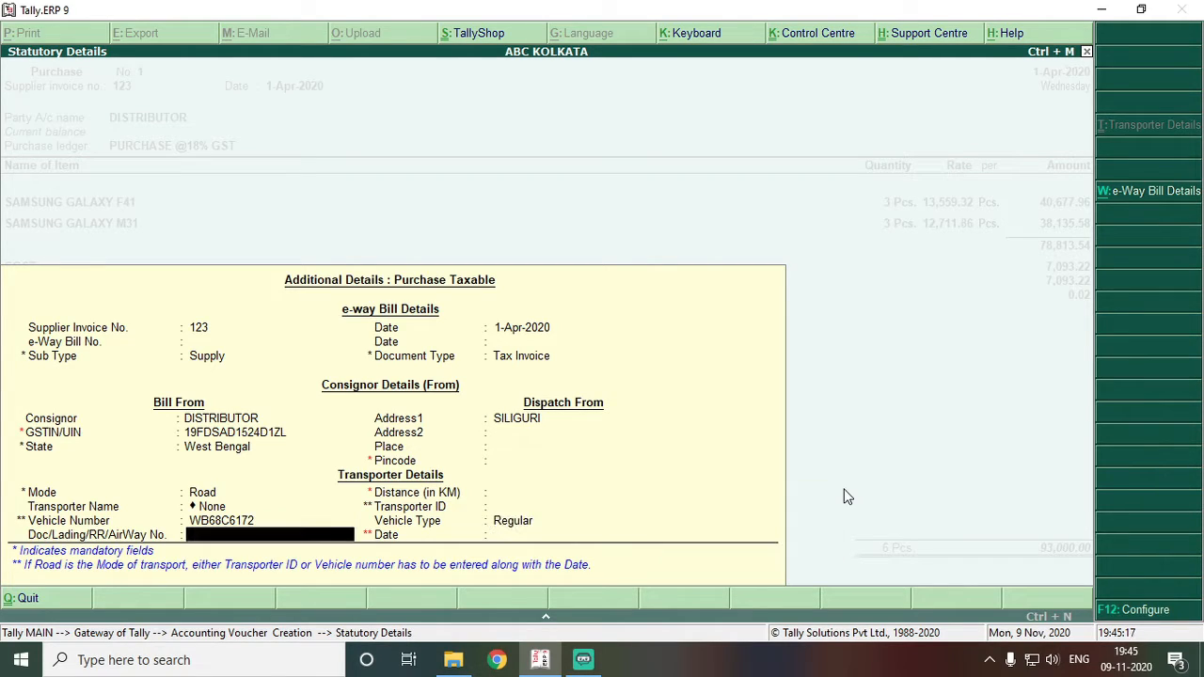
key("Return")
type("1.4")
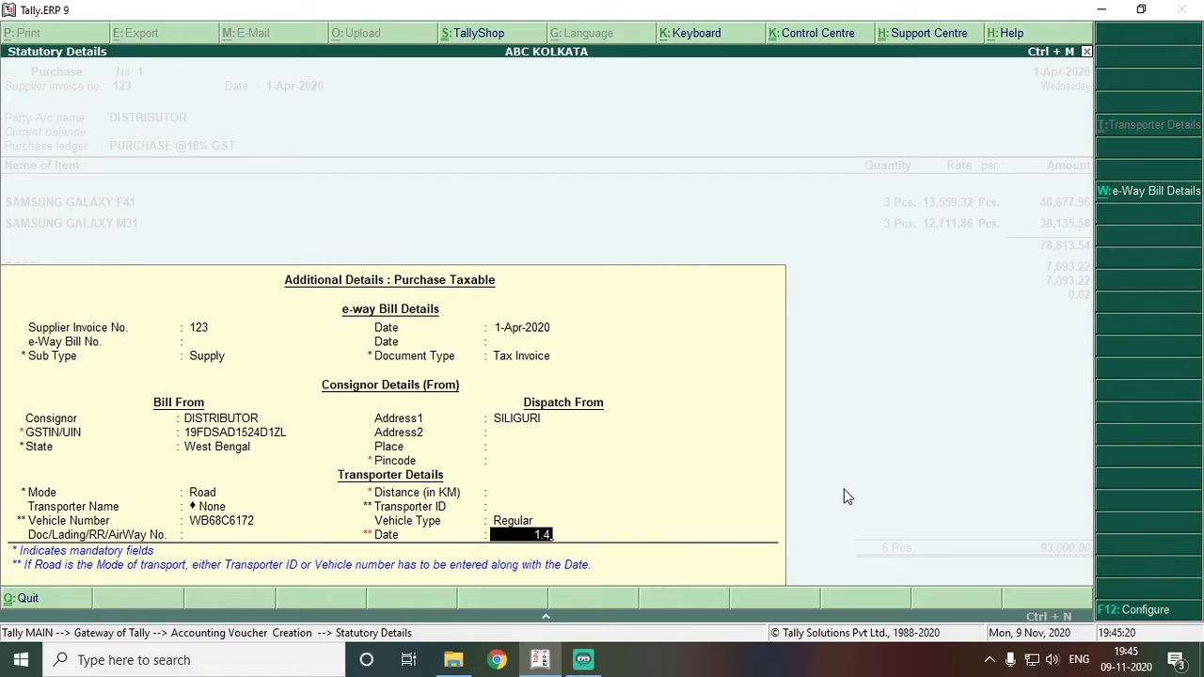
key("Return")
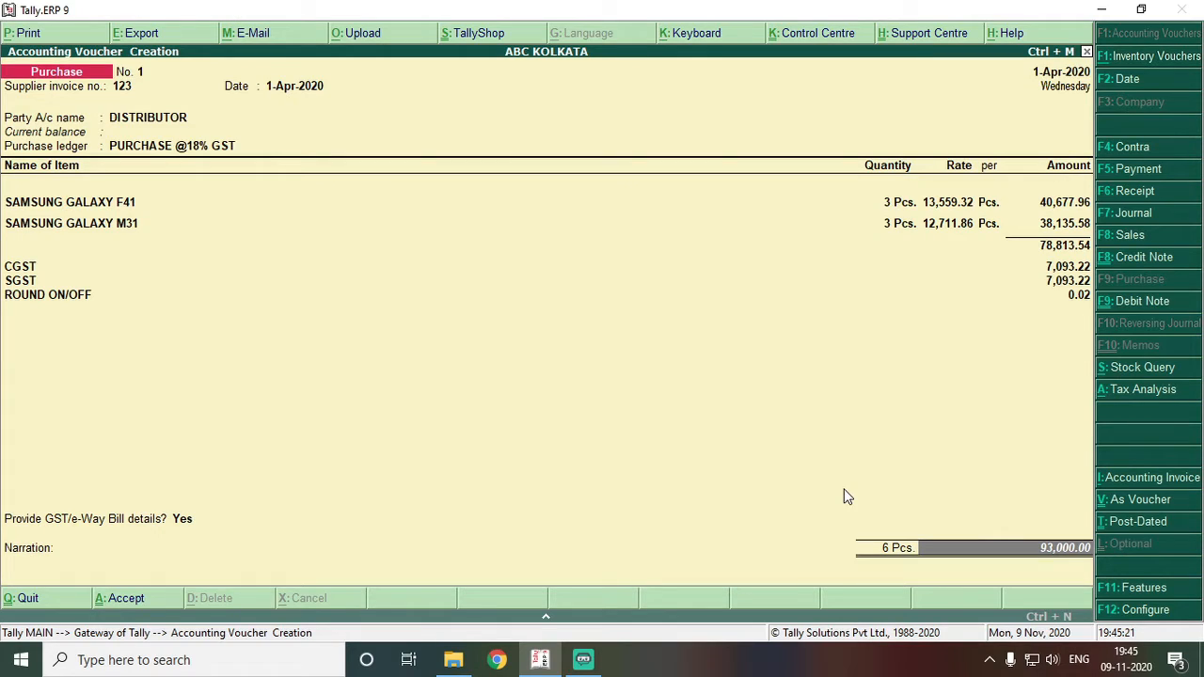
key("Return")
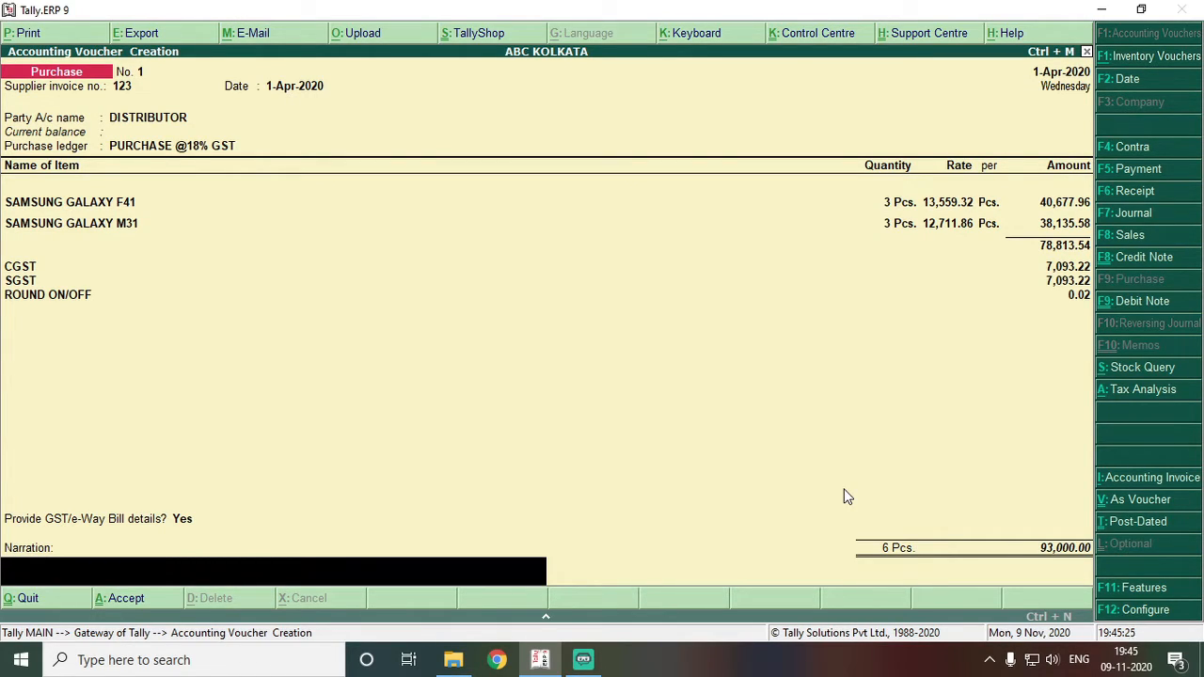
- Accept and save the 93,000.00 purchase voucher from DISTRIBUTOR
key("Return")
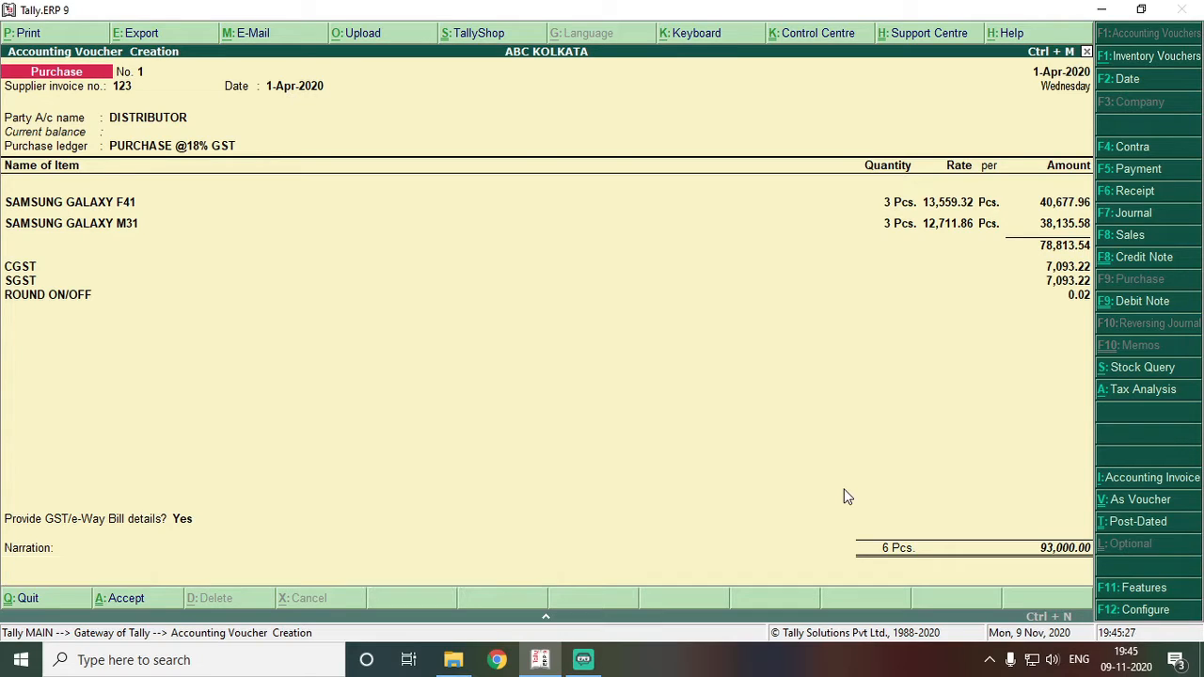
key("Return")
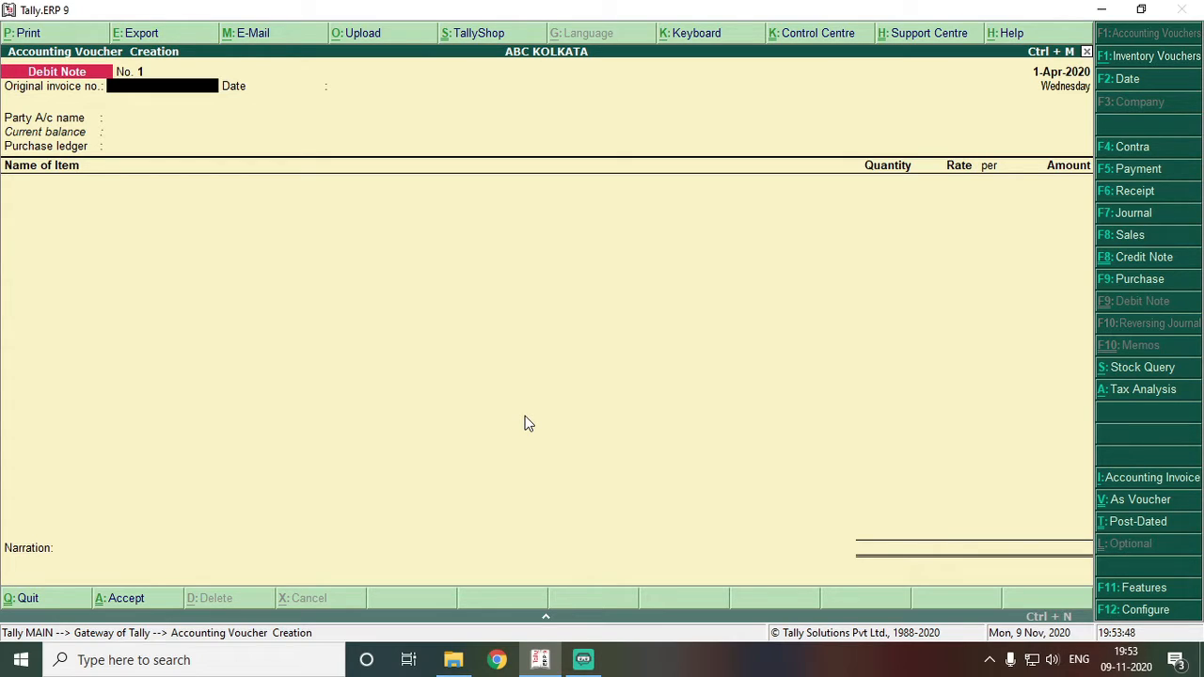
type("123")
key("Return")
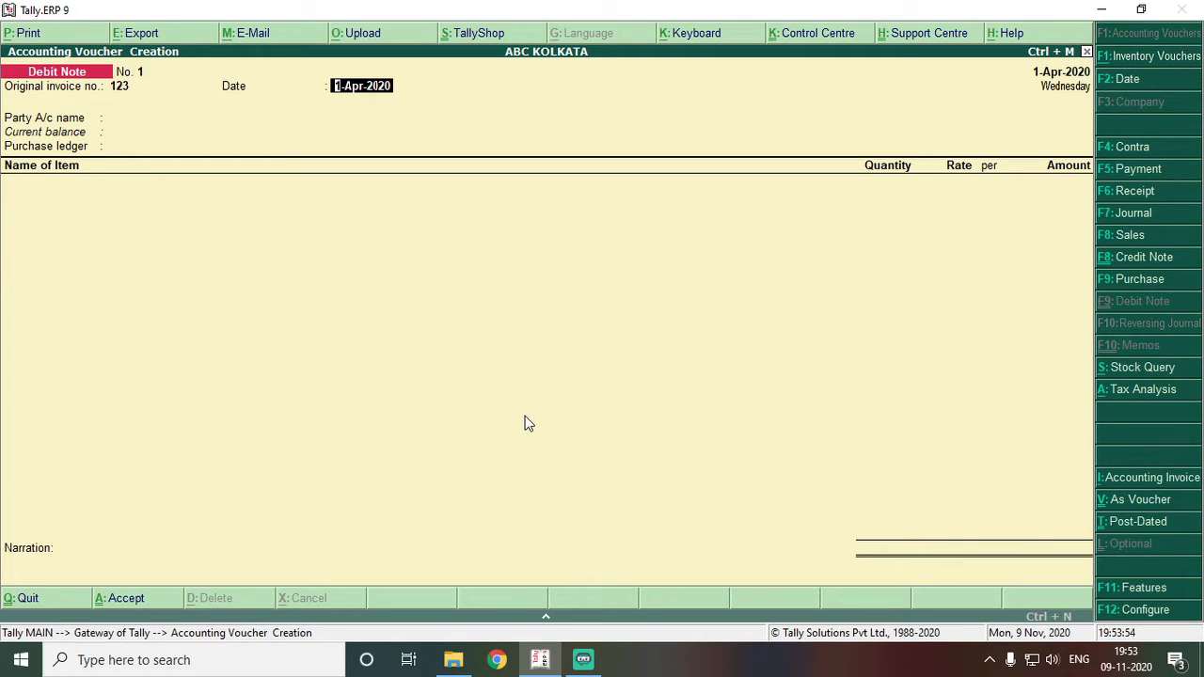
key("Return")
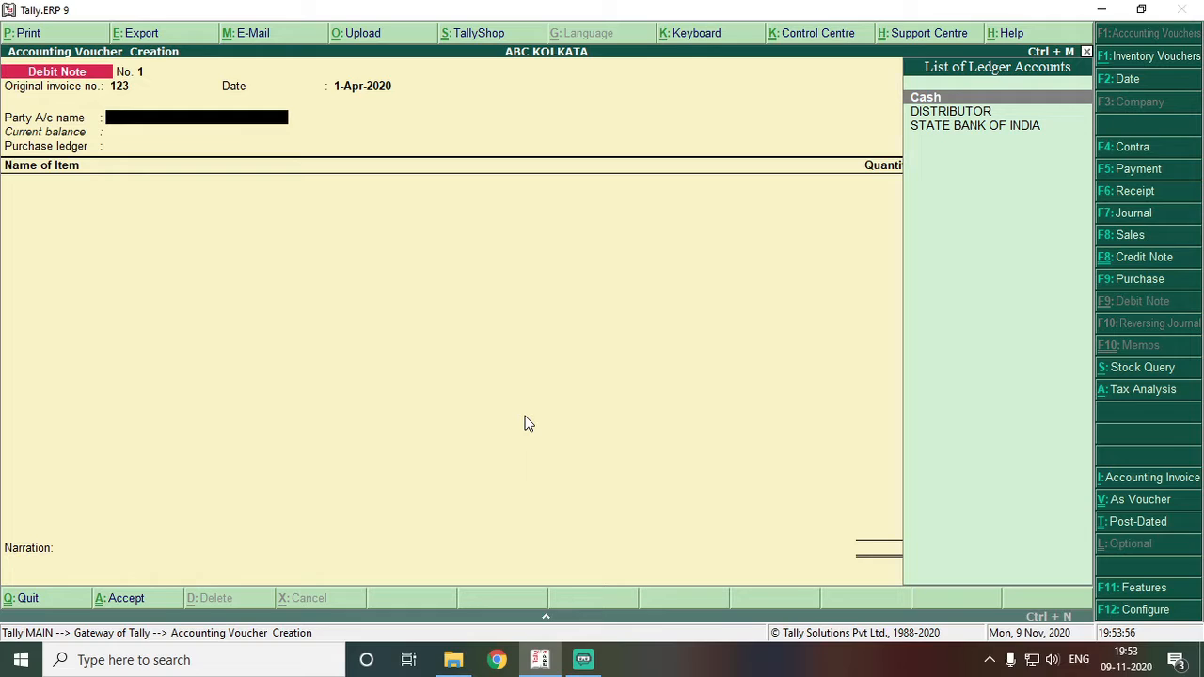
key("Down")
key("Return")
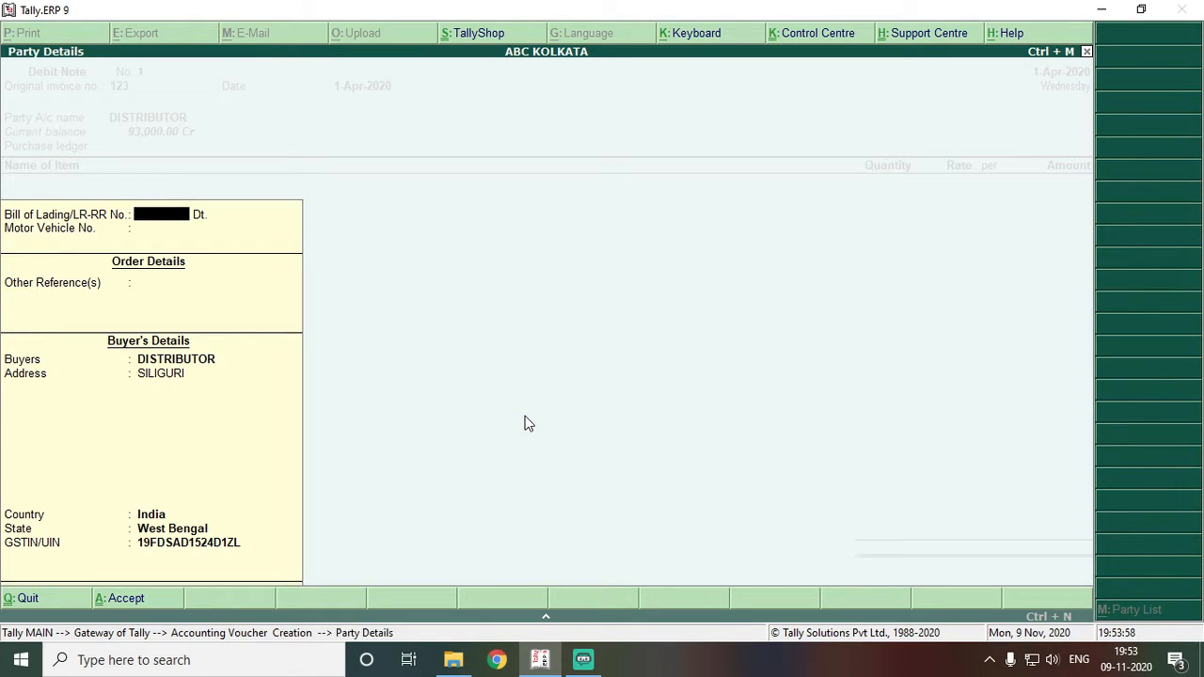
key("Return")
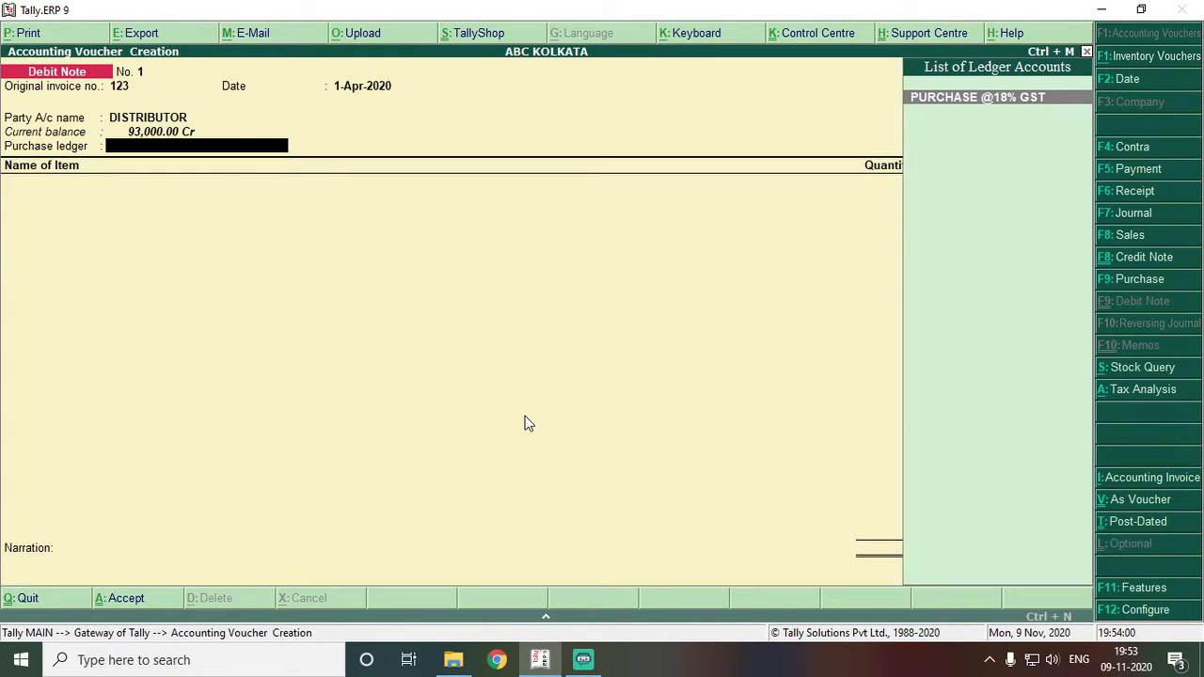
key("Return")
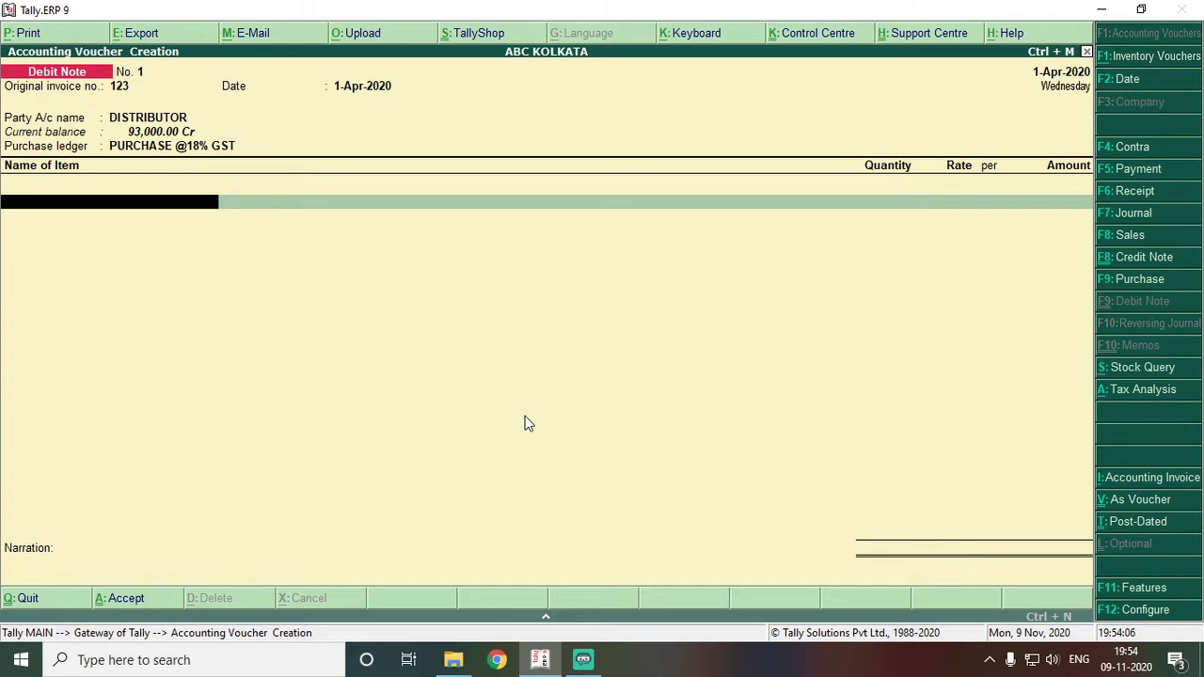
- Return one SAMSUNG GALAXY F41 at rate 13,559.32 in Pcs
type("F4")
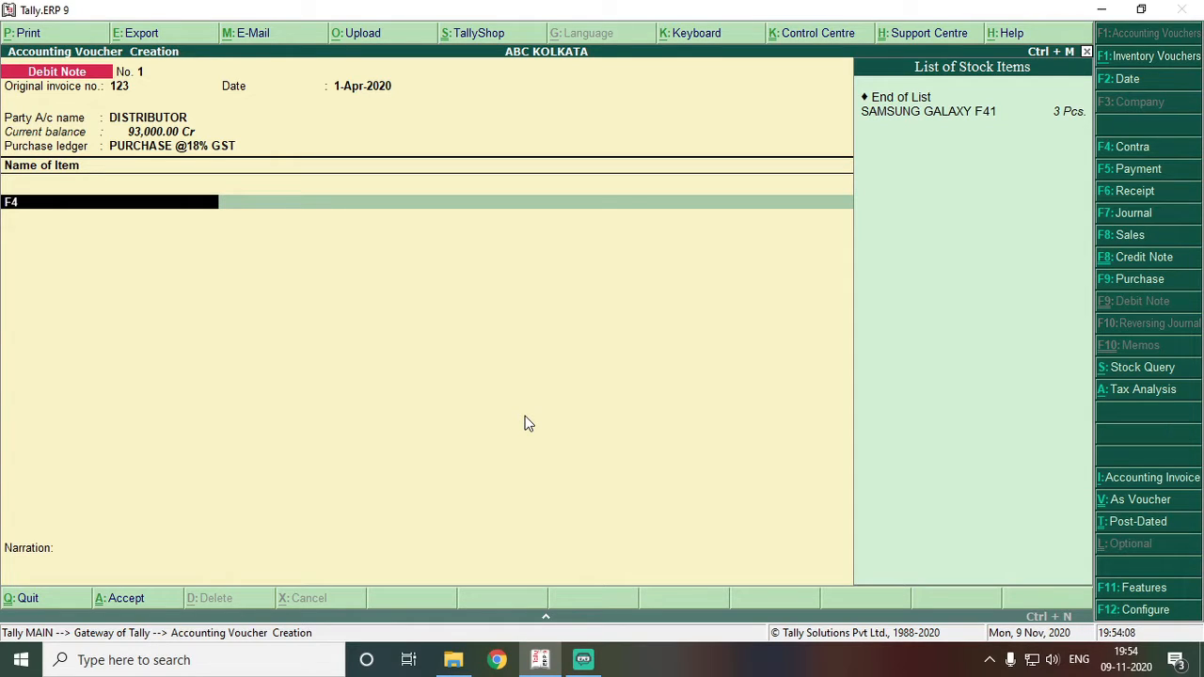
type("1")
key("Return")
type("1")
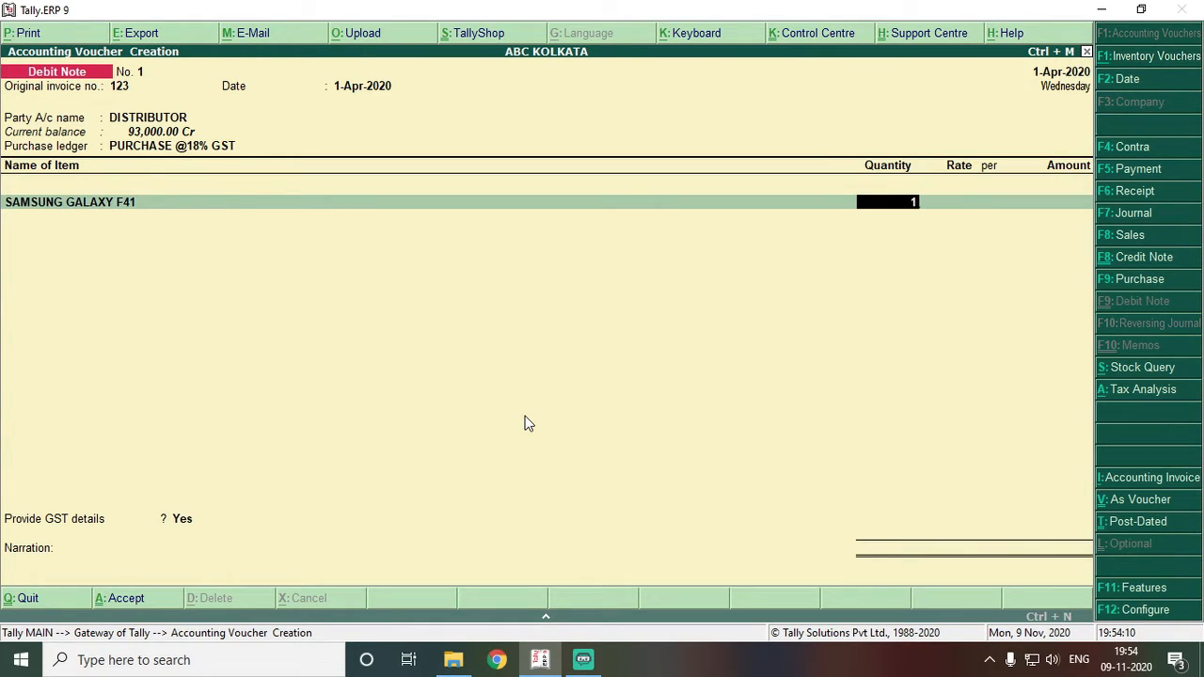
key("Return")
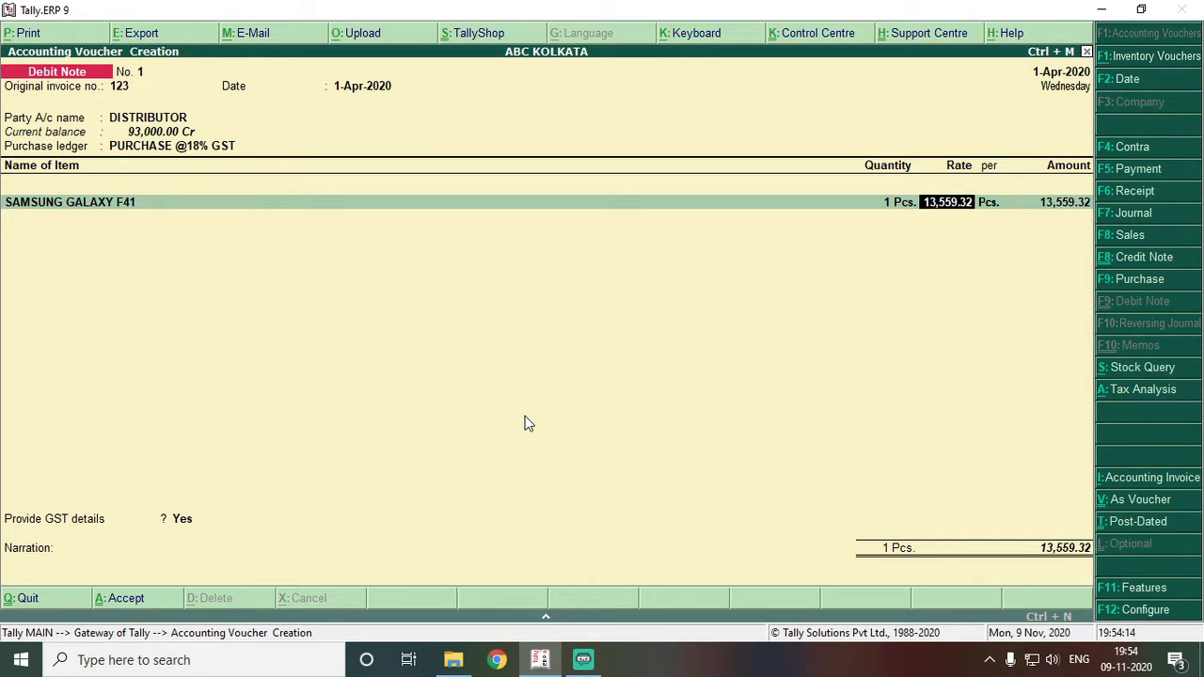
key("Return")
key("Return")
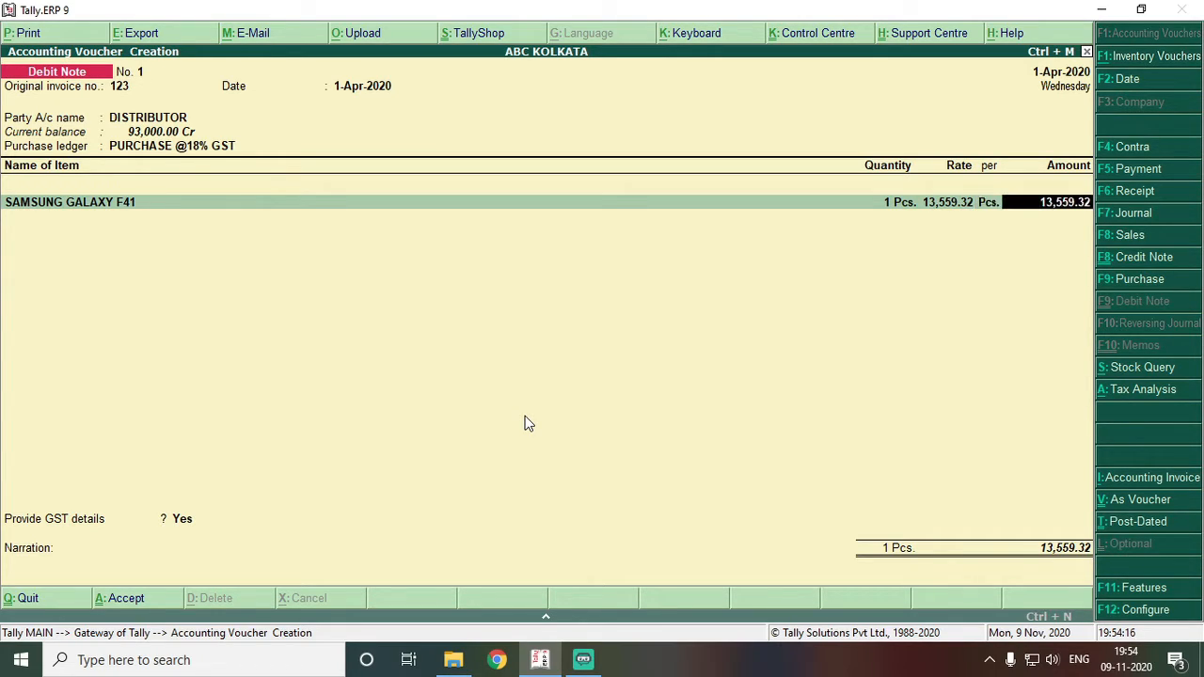
key("Return")
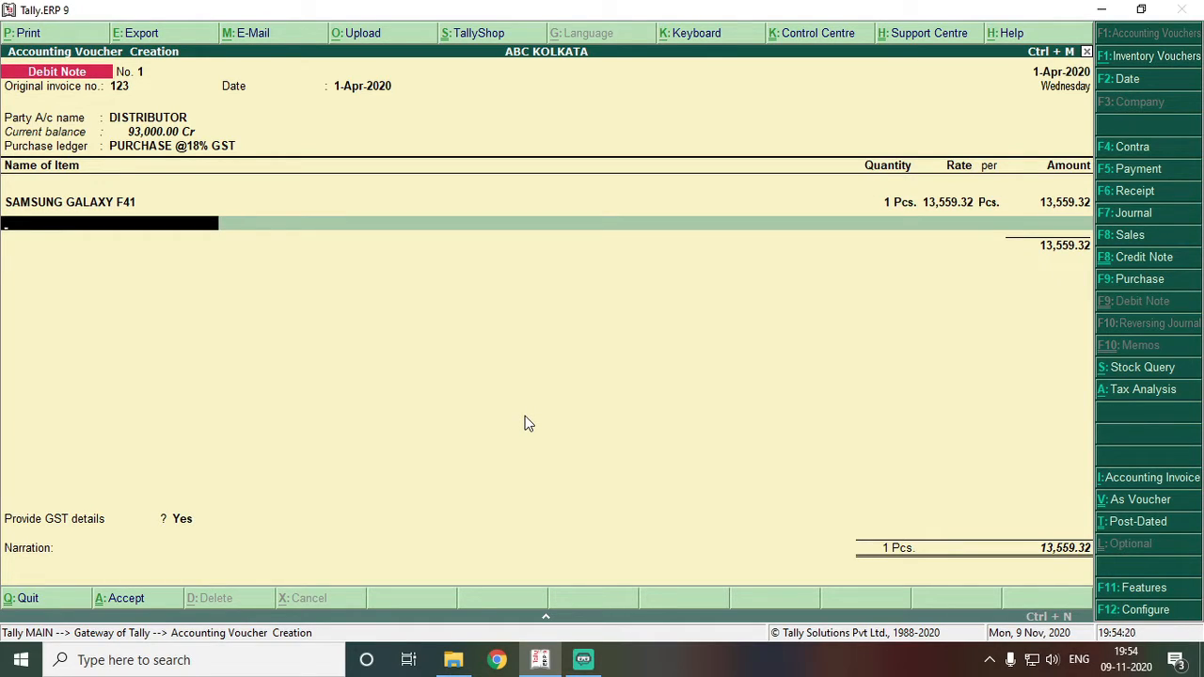
- Return one SAMSUNG GALAXY M31 at rate 12,711.86
type("M")
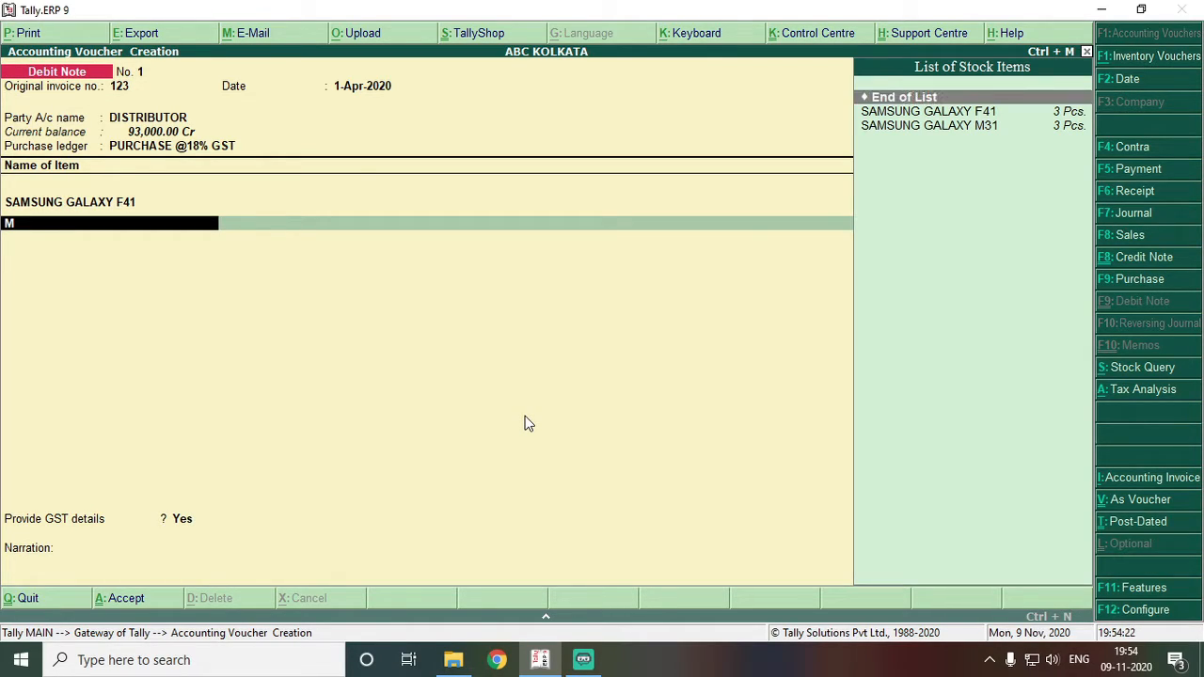
key("Down")
key("Down")
key("Return")
key("Return")
key("BackSpace")
type("1")
key("Return")
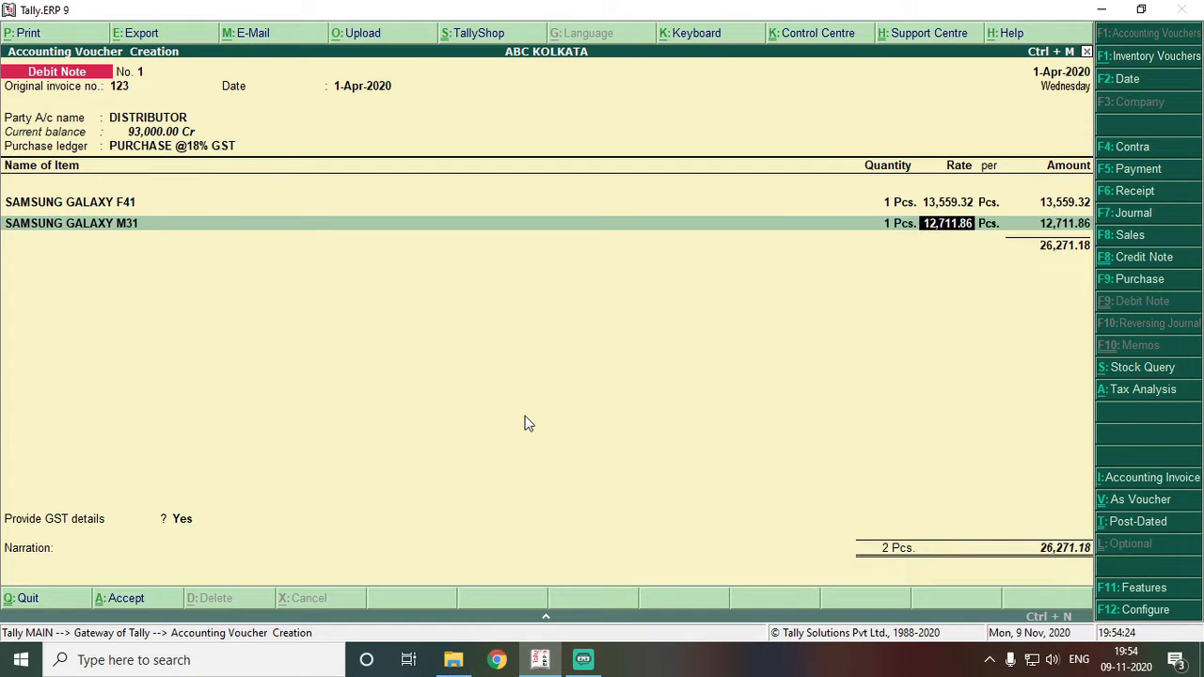
key("Return")
- Add CGST and SGST lines of 2,364.41 each, totalling 31,000.00
key("Return")
key("Return")
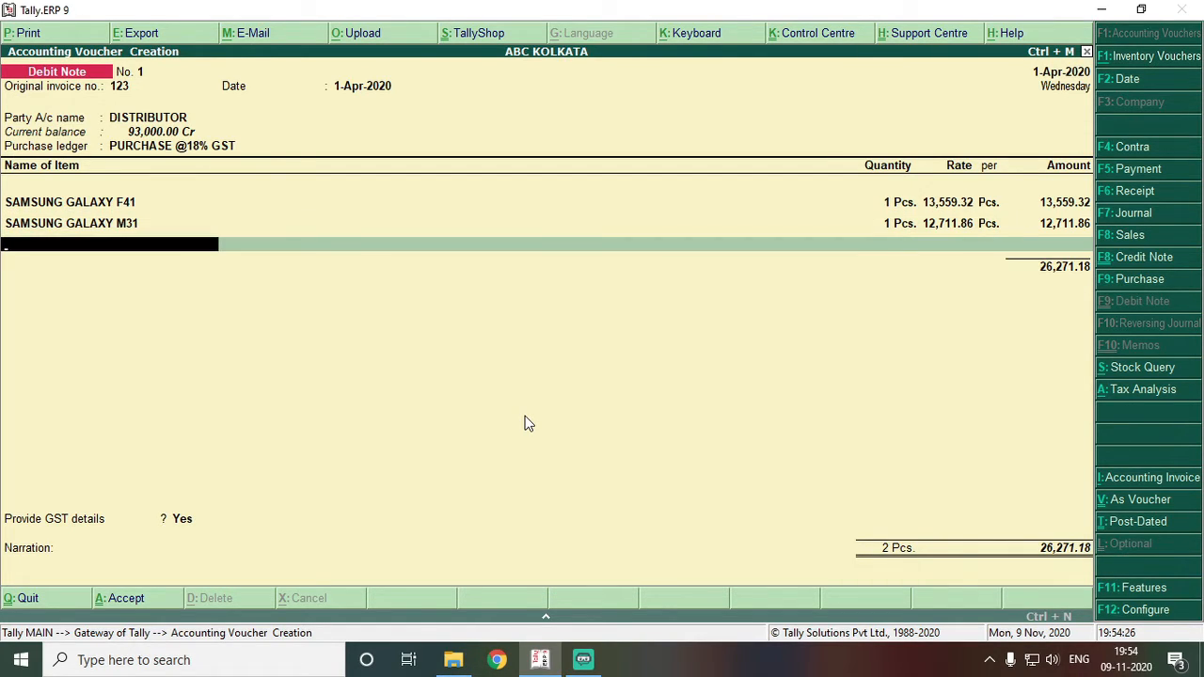
key("Return")
type("CG")
key("Return")
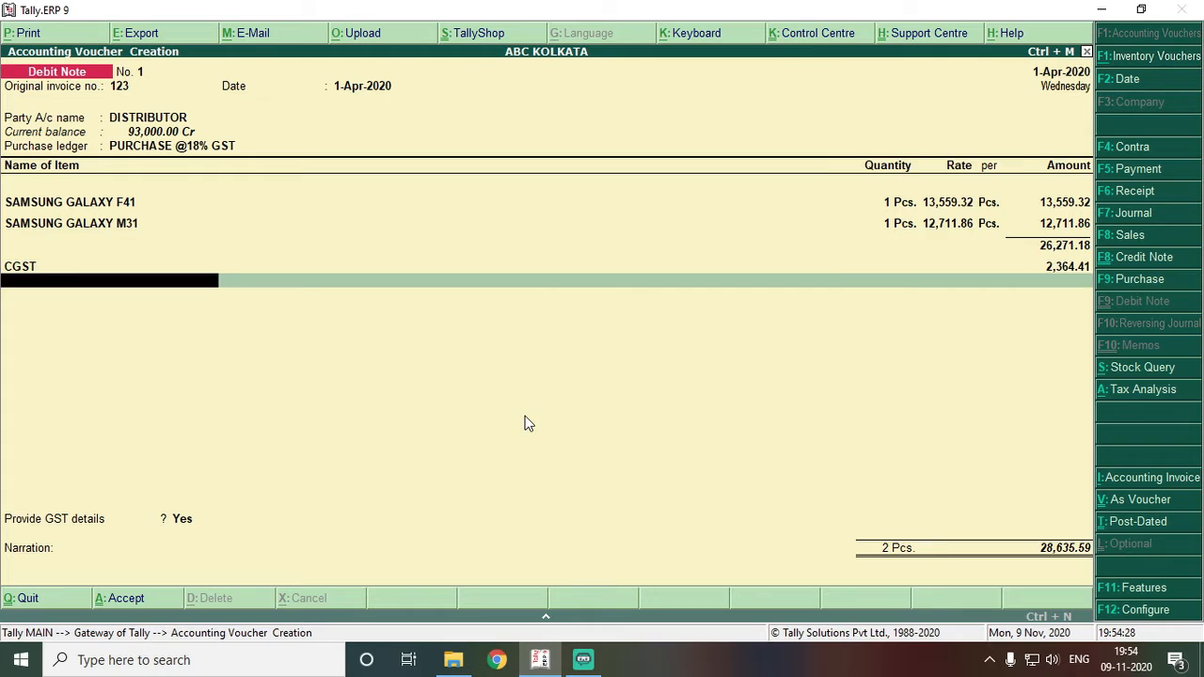
type("S")
key("Return")
key("Return")
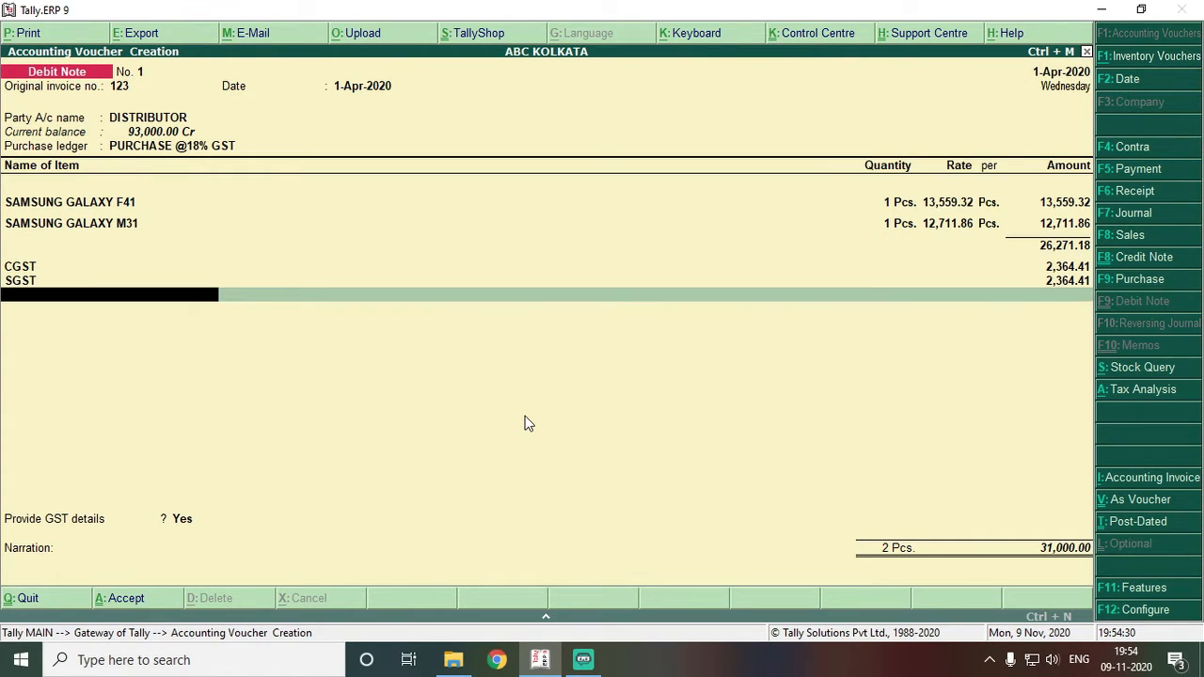
key("Return")
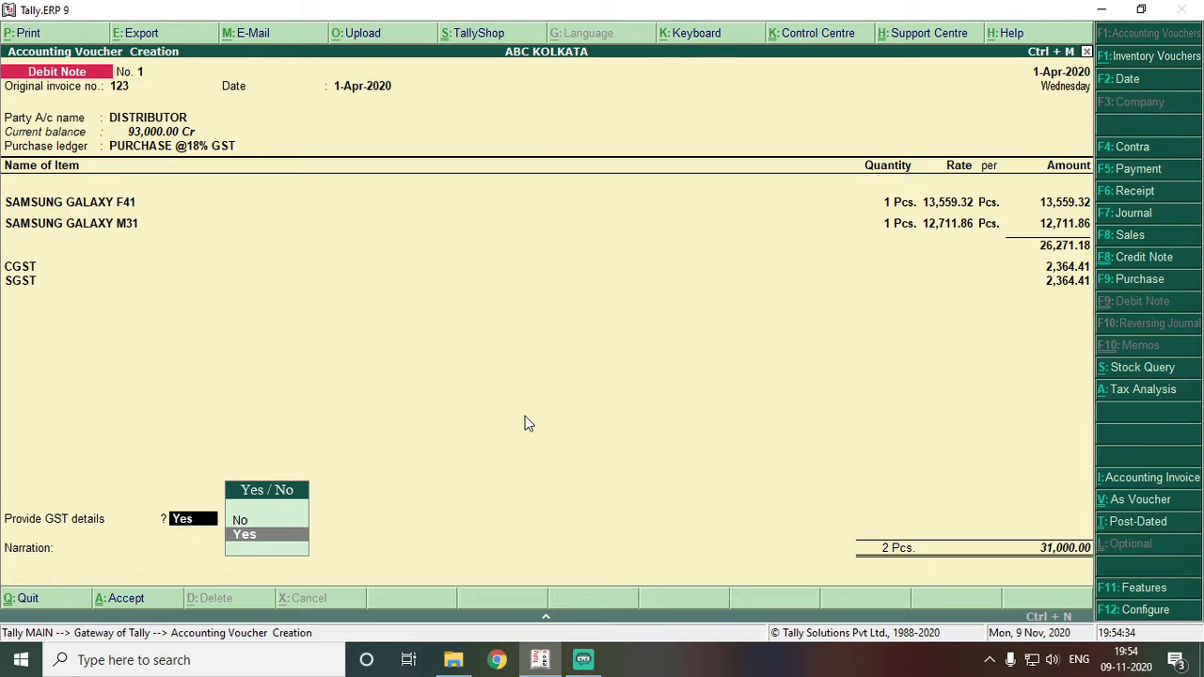
- Provide GST details with 01-Sales Return as the reason for the note
key("Return")
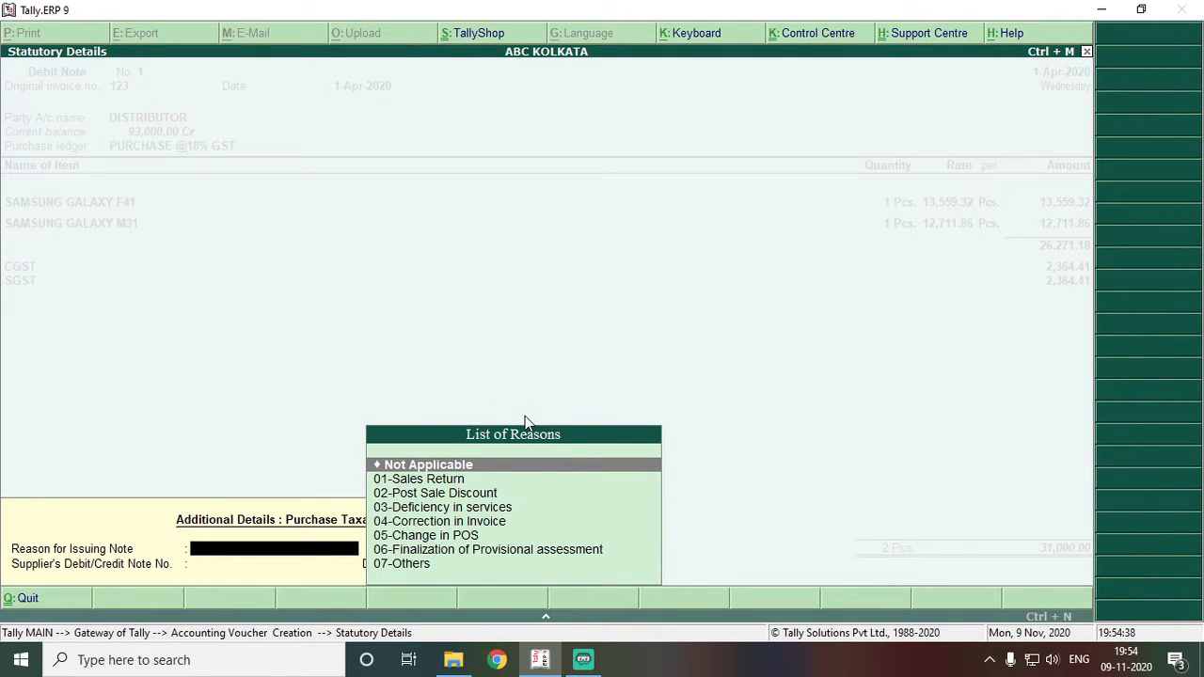
key("Down")
key("Up")
key("Down")
key("Down")
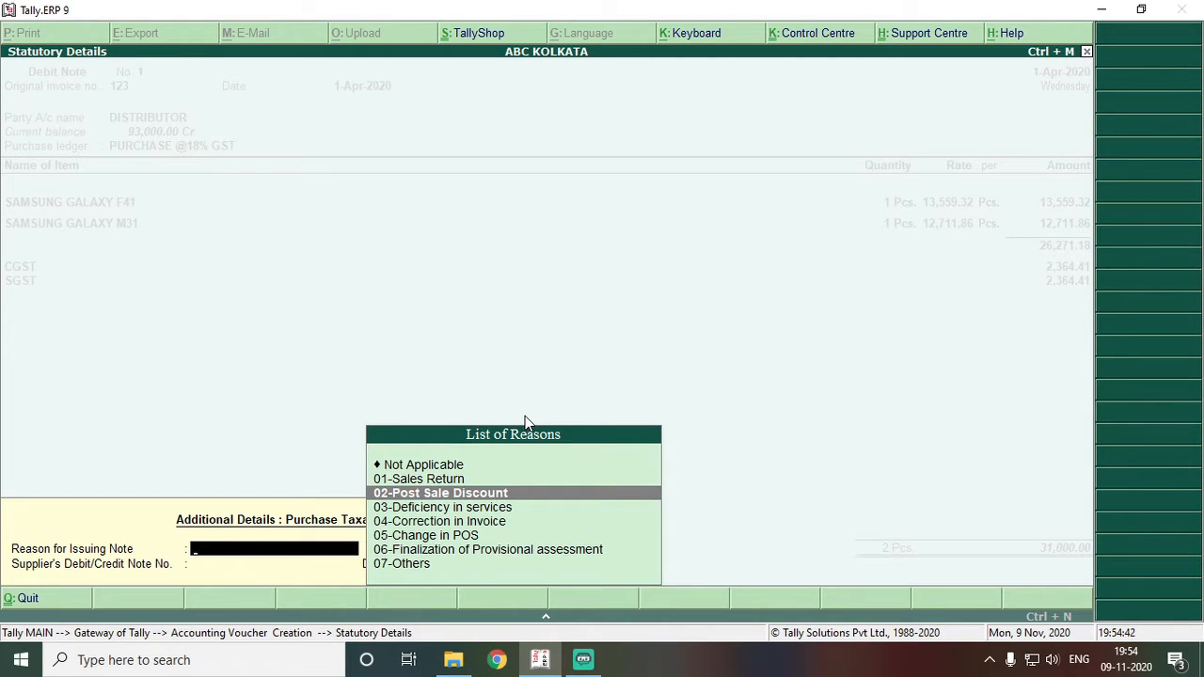
key("Down")
key("Down")
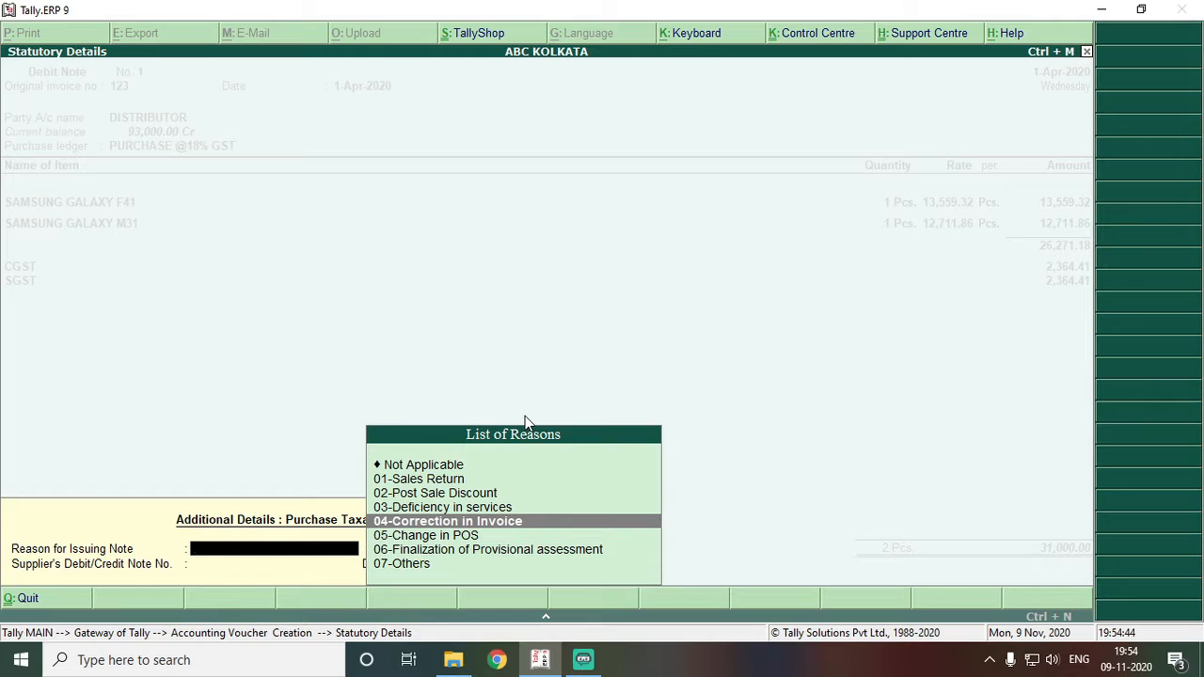
key("Down")
key("Down")
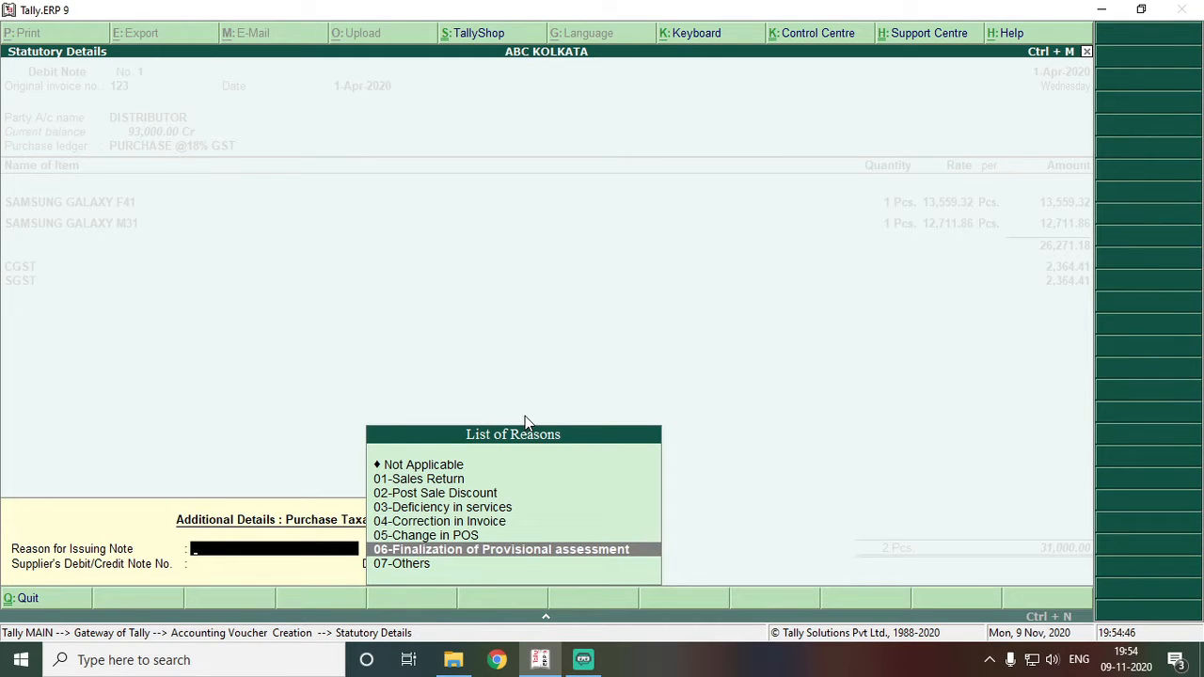
key("Down")
key("Up")
key("Up")
key("Up")
key("Up")
key("Up")
key("Up")
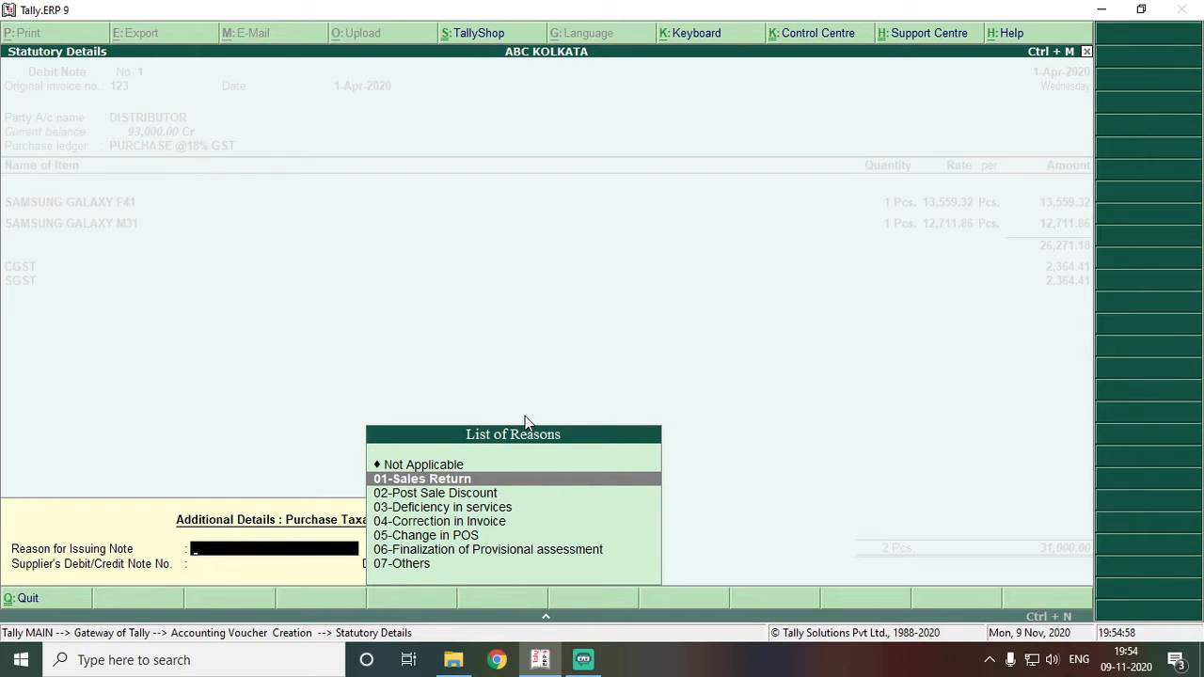
key("Return")
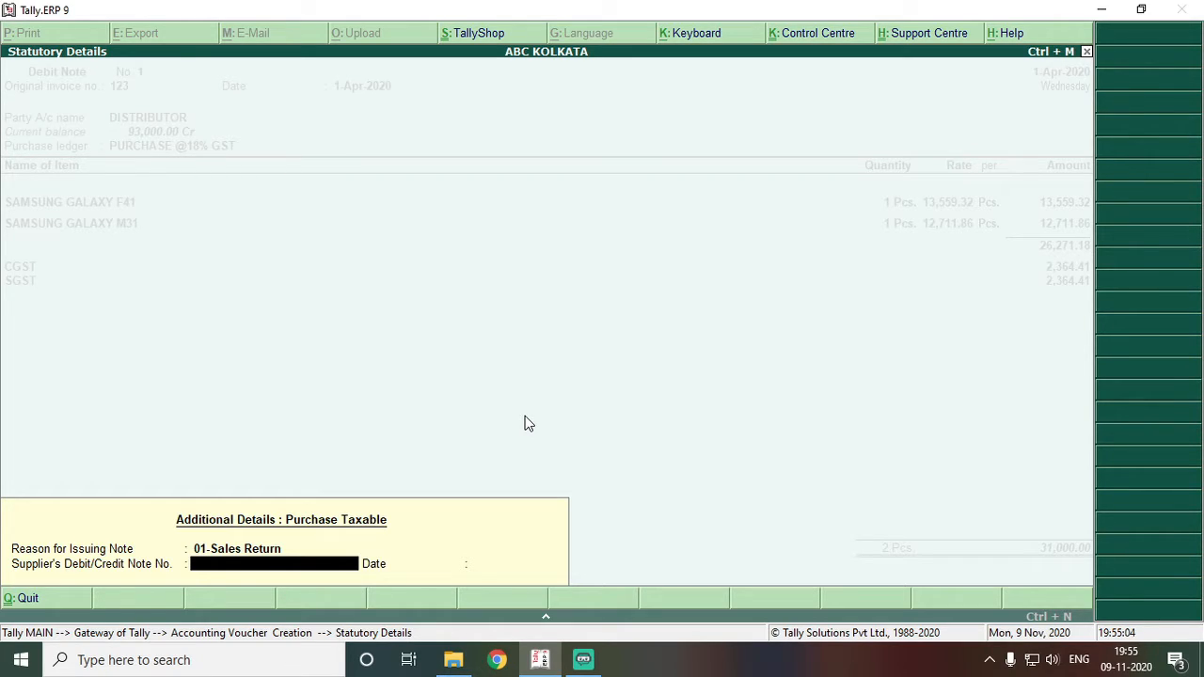
- Enter supplier's note number 789 dated 1-4 and accept the debit note
type("789")
key("Return")
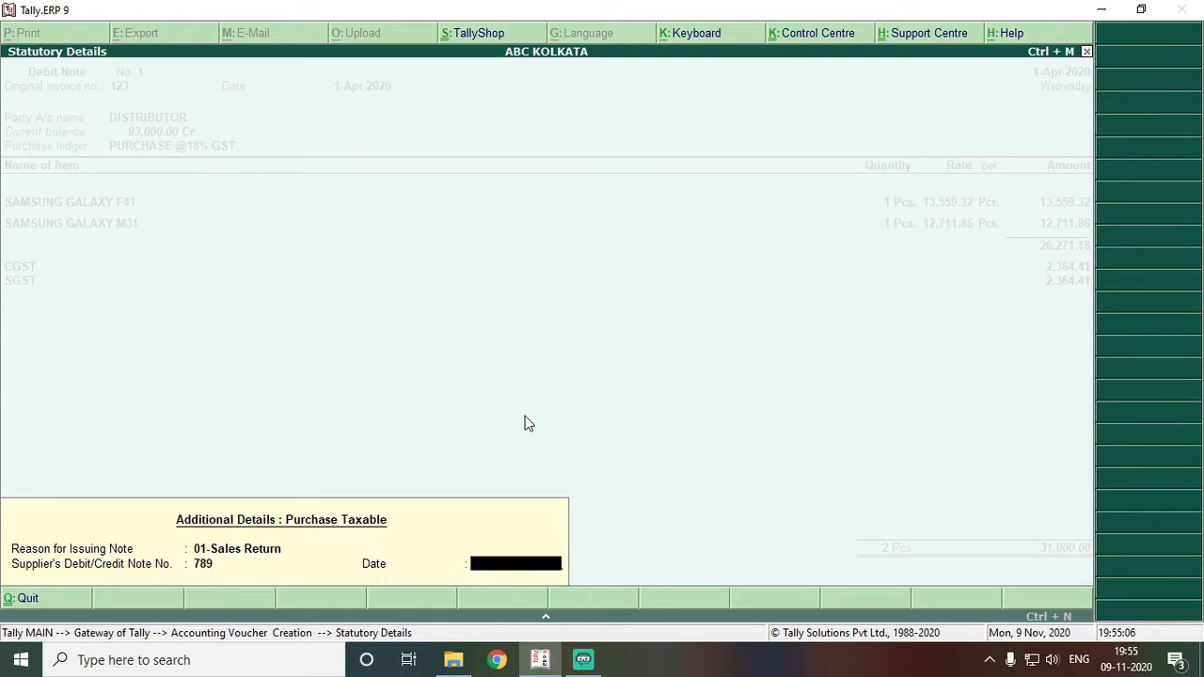
type("1-4")
key("Return")
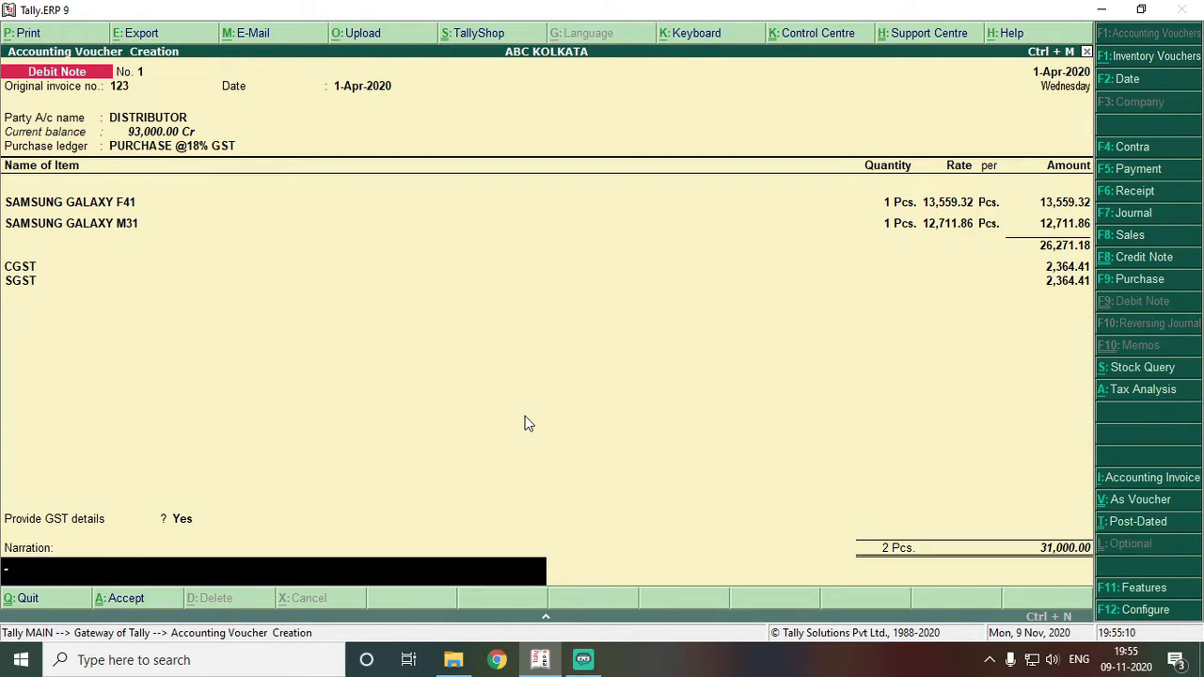
key("Return")
key("Return")
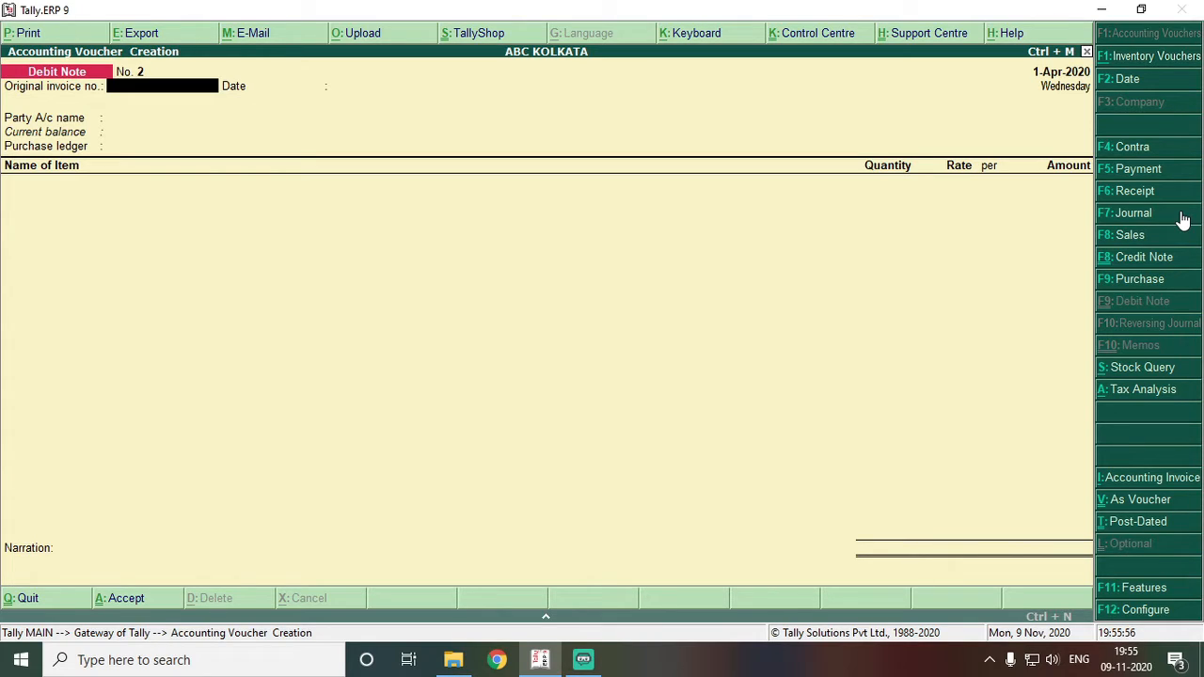
- Start Journal No. 1 debiting DISTRIBUTOR 1,240, calculated as 2% of 62,000
left_click(1183, 218)
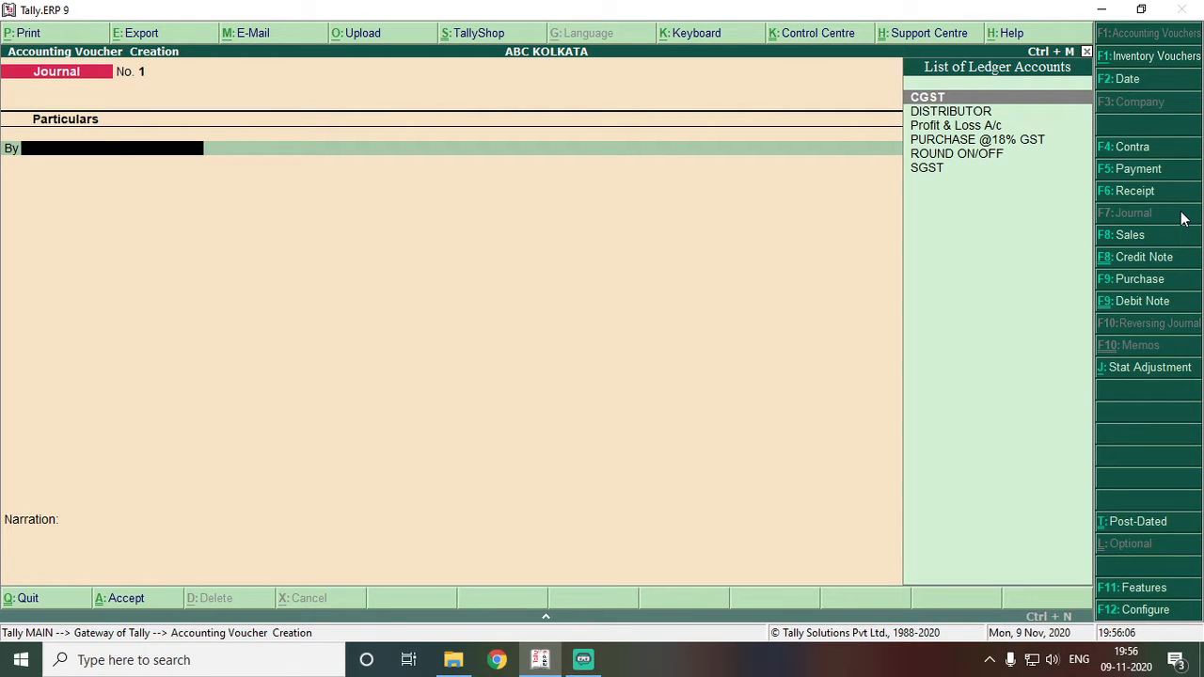
key("Down")
key("Return")
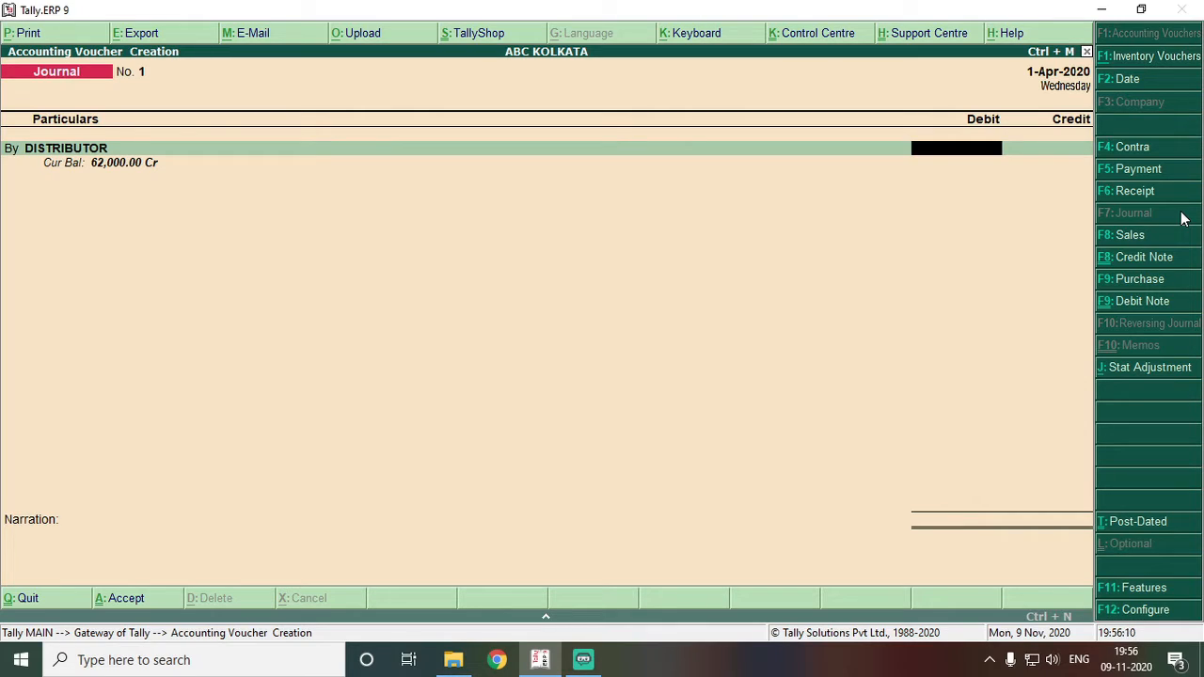
key("ctrl+n")
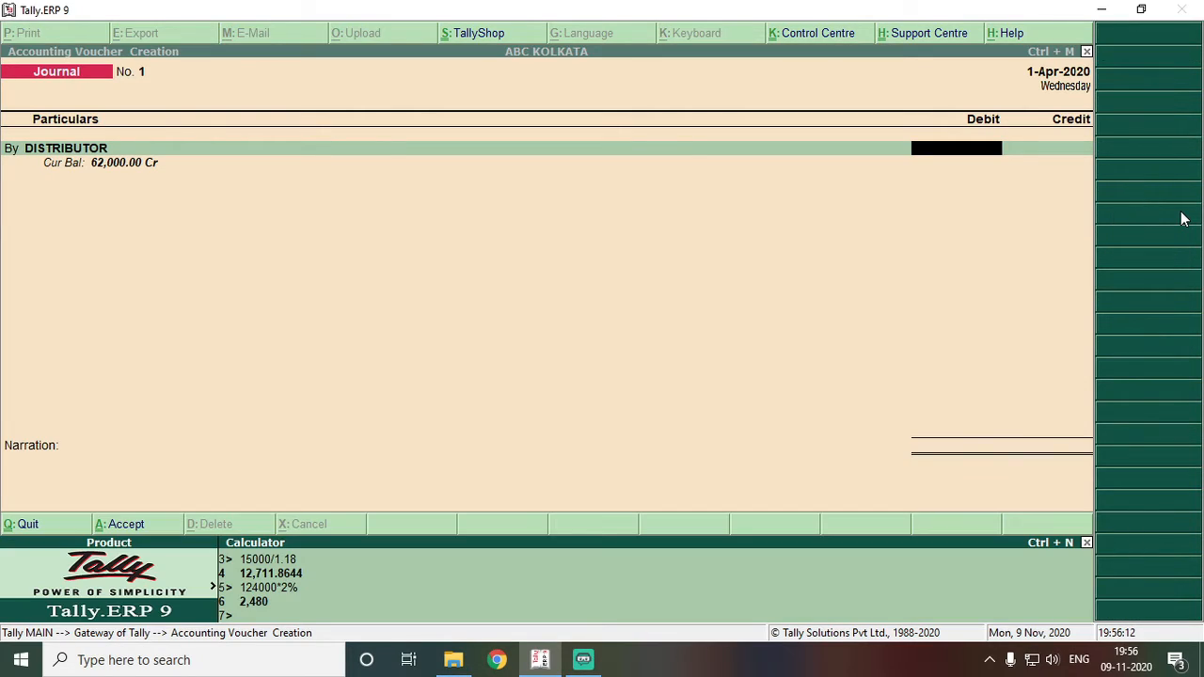
type("62000*2%")
key("Return")
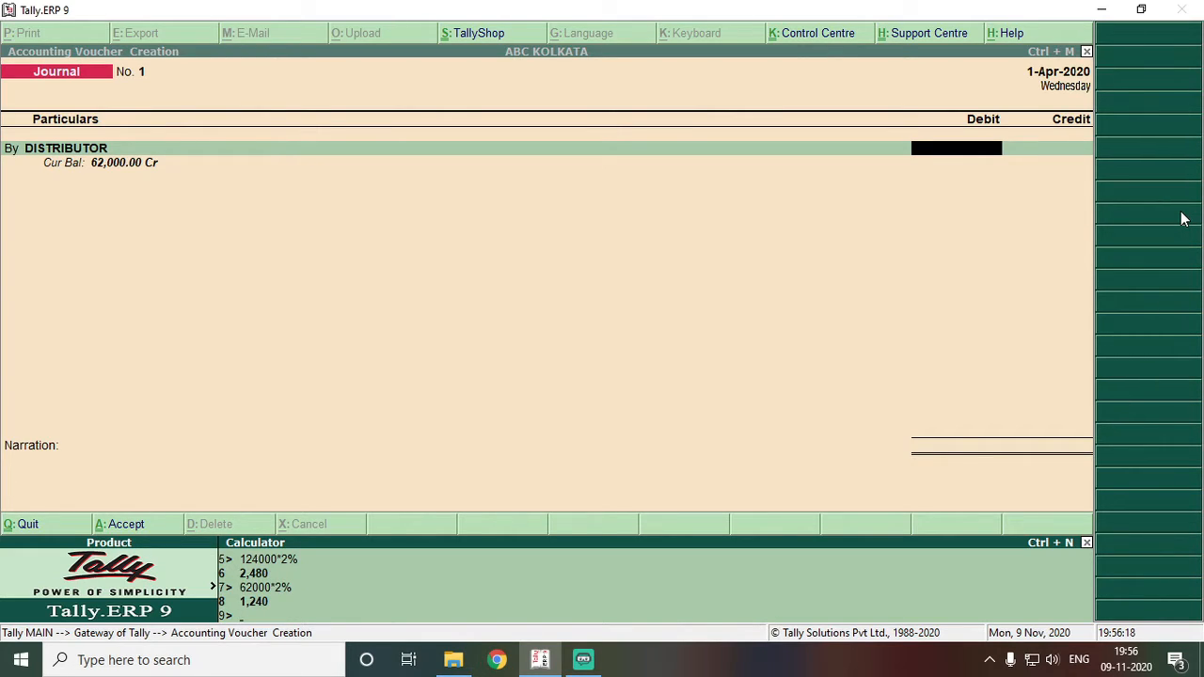
key("ctrl+m")
type("1240")
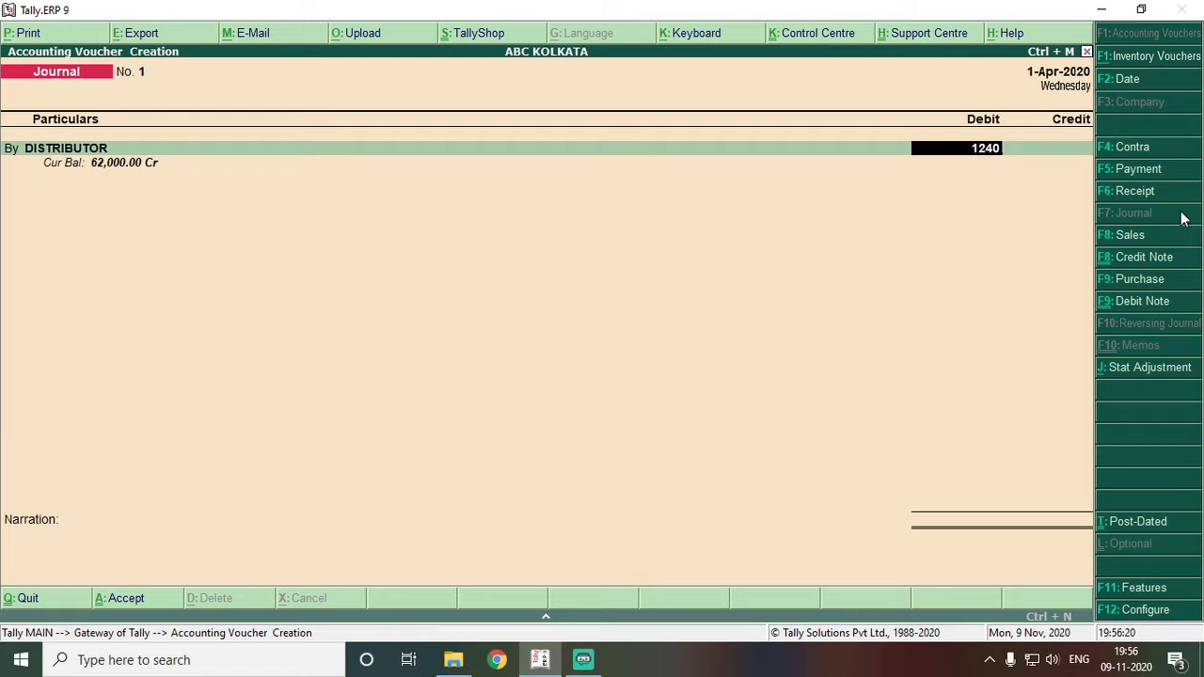
key("Return")
key("Return")
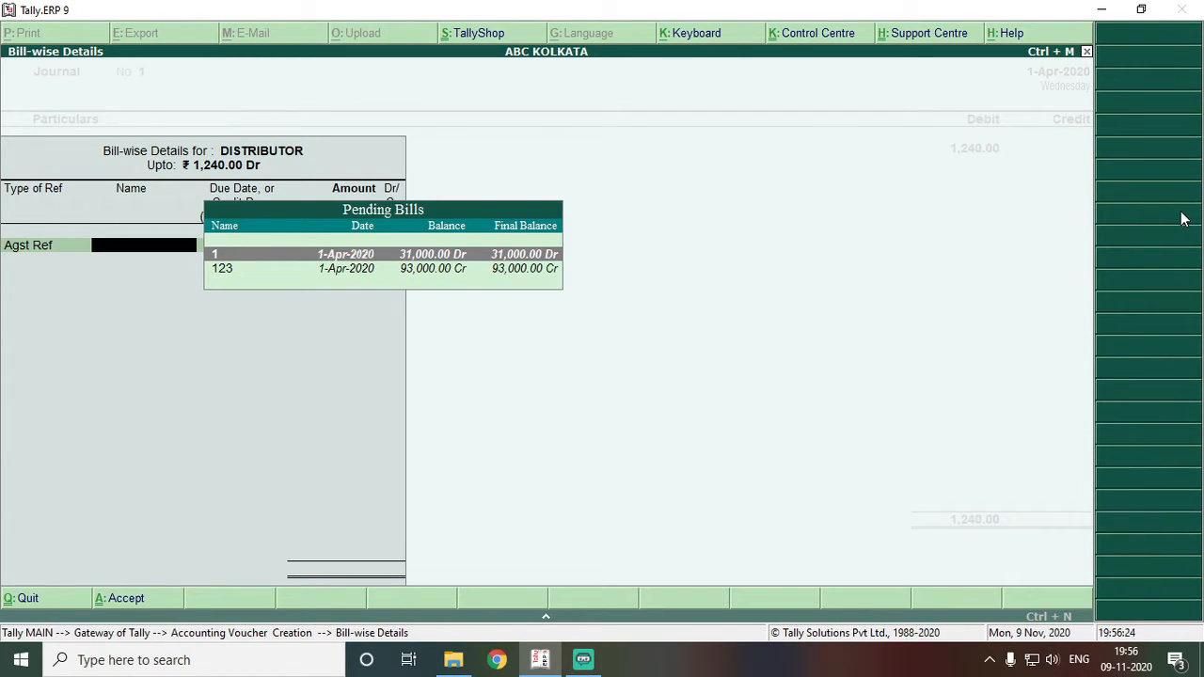
- Adjust the 1,240.00 DISTRIBUTOR debit On Account in the bill-wise details
key("Escape")
key("Down")
key("Down")
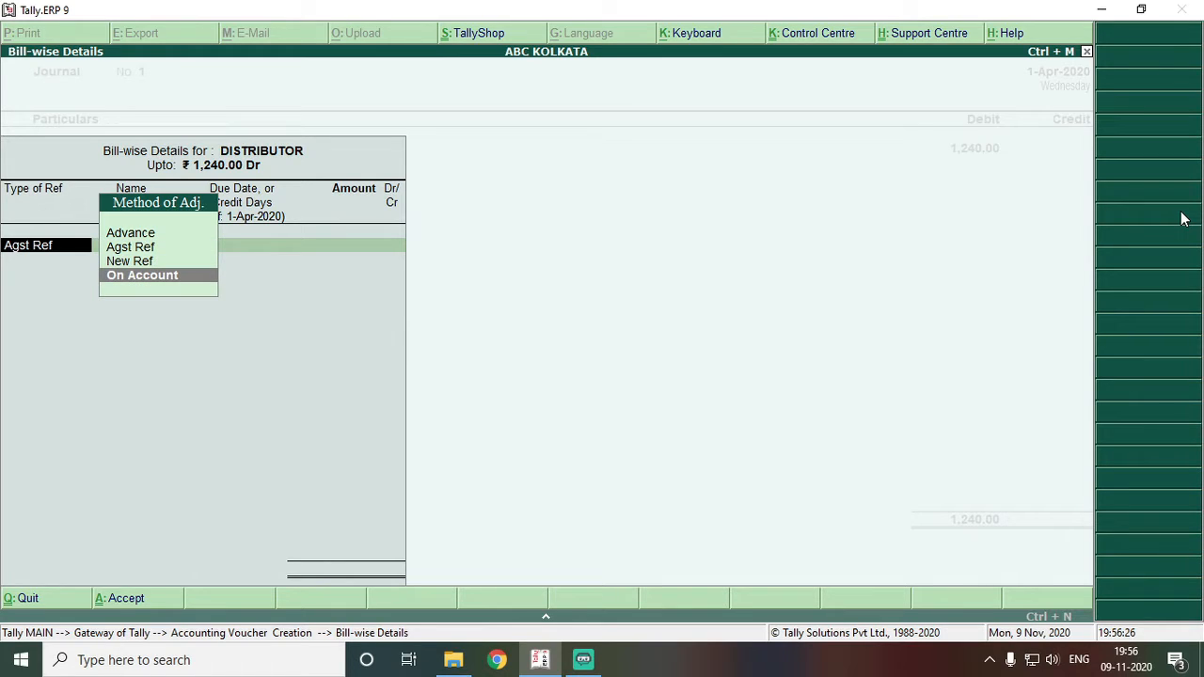
key("Return")
key("Return")
key("Return")
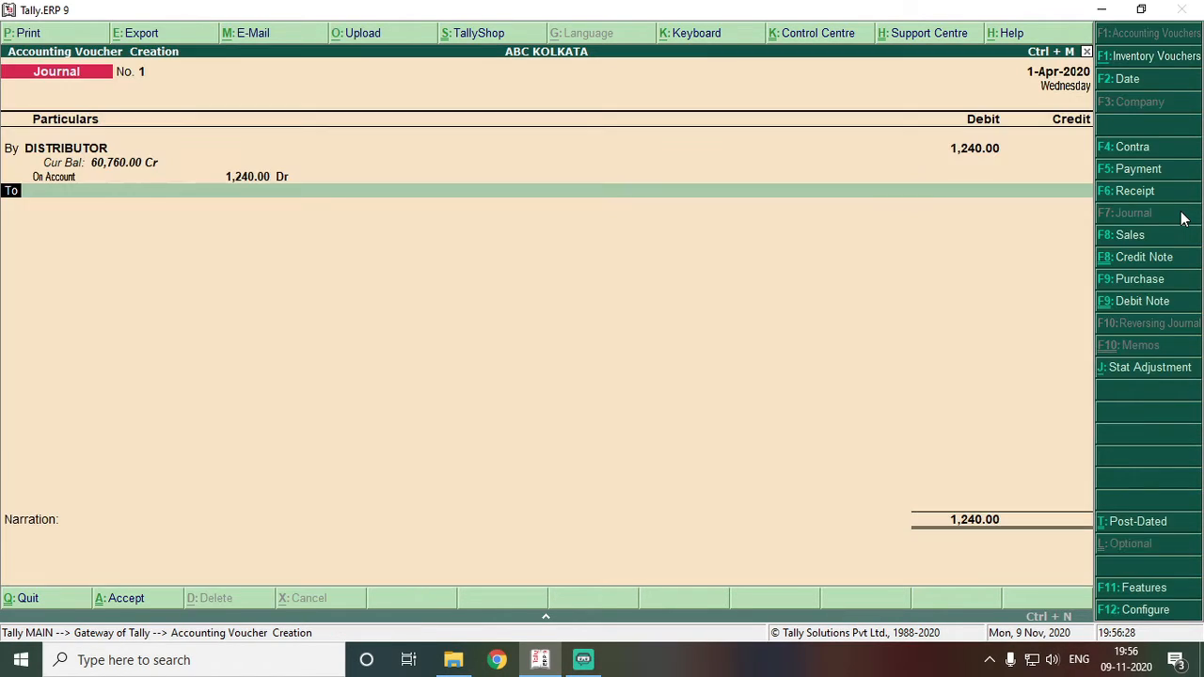
key("Return")
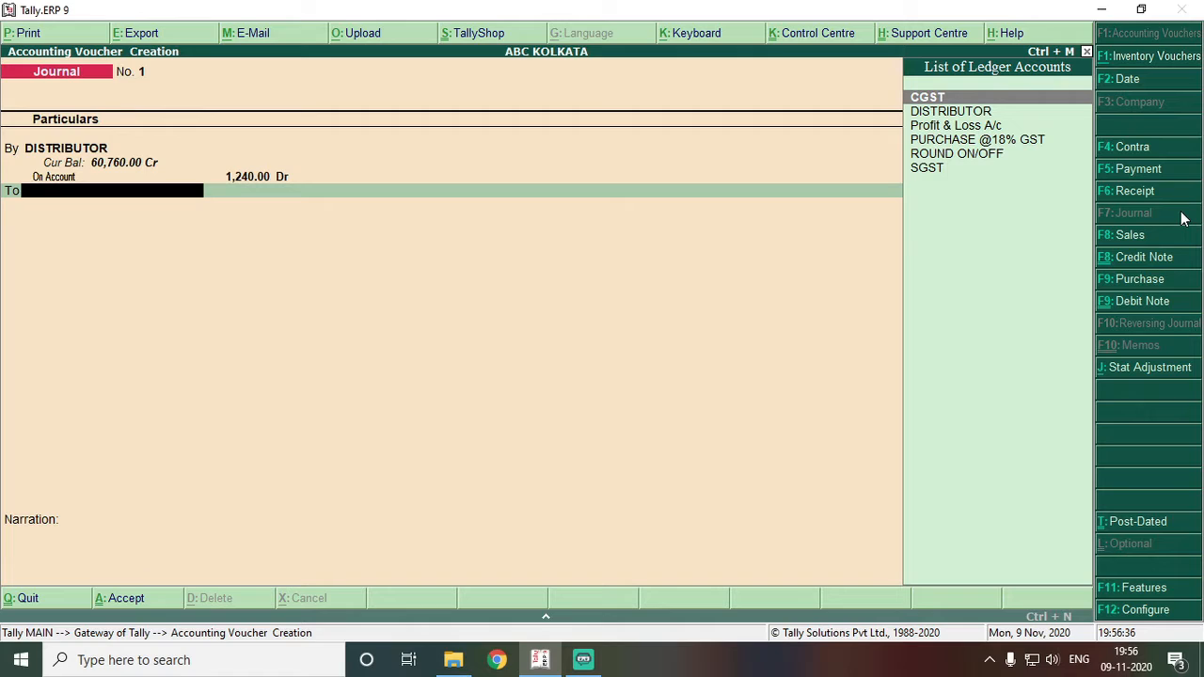
- Credit 1,240.00 to a new DISCOUNT RECEIVED ledger under Indirect Incomes, GST not applicable, and save
key("alt+c")
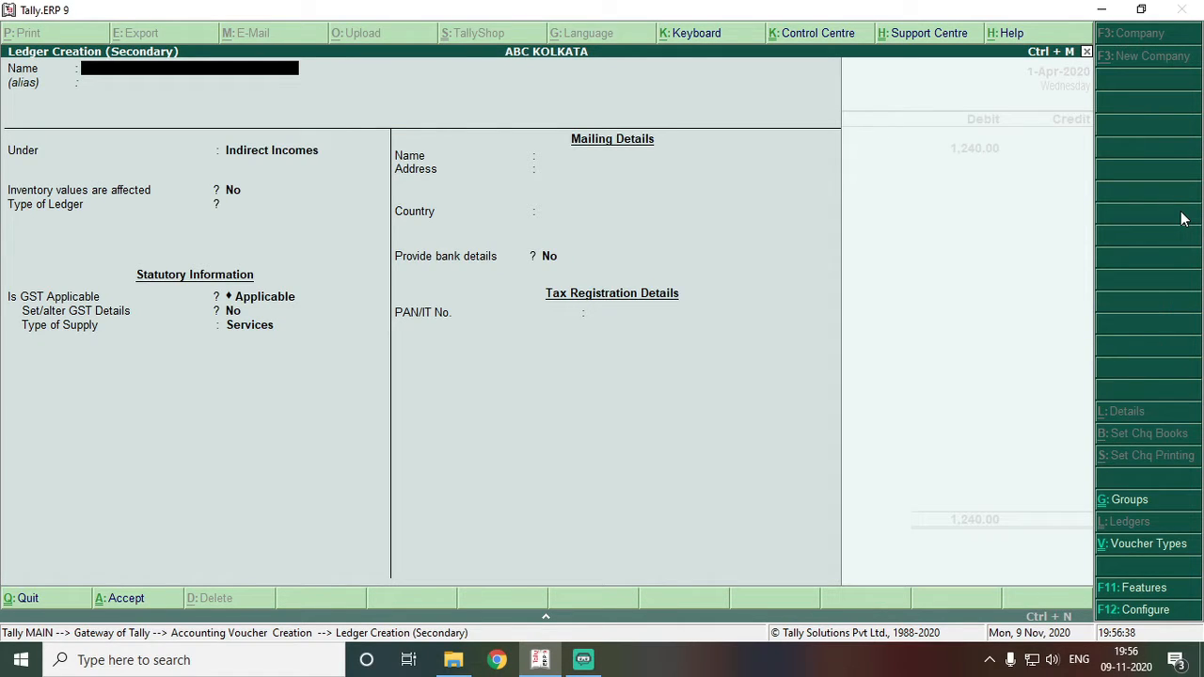
type("DISCOUNT RECEIVED")
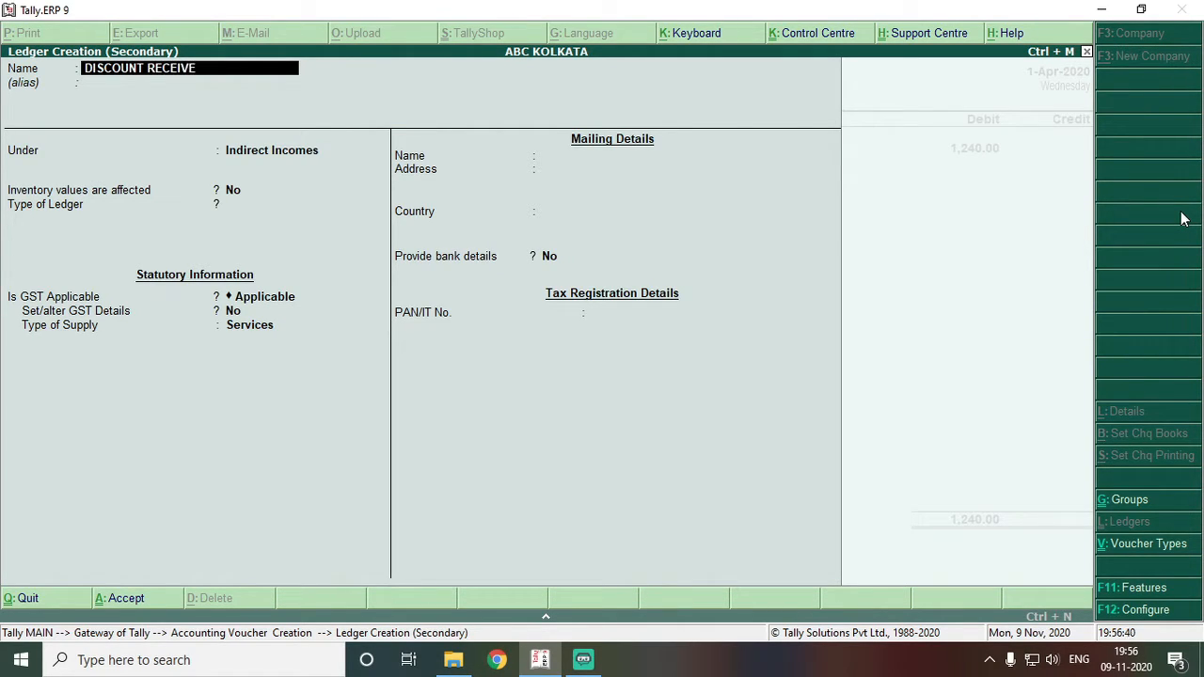
key("Return")
key("Return")
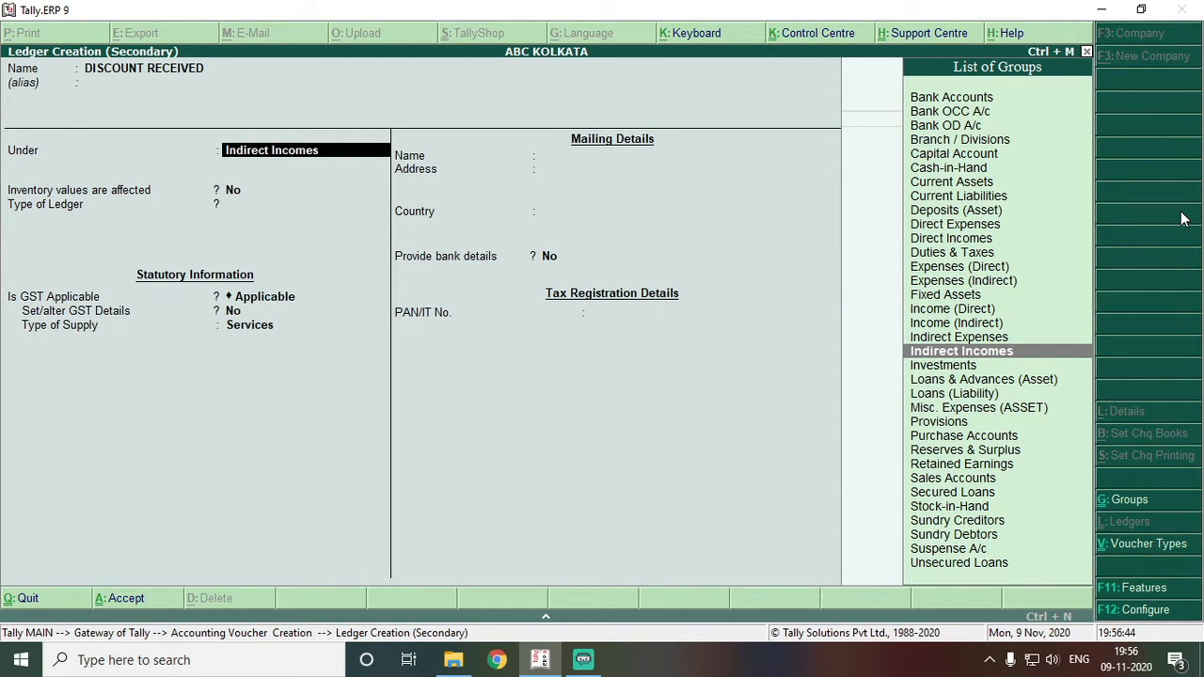
key("Return")
key("Return")
key("Return")
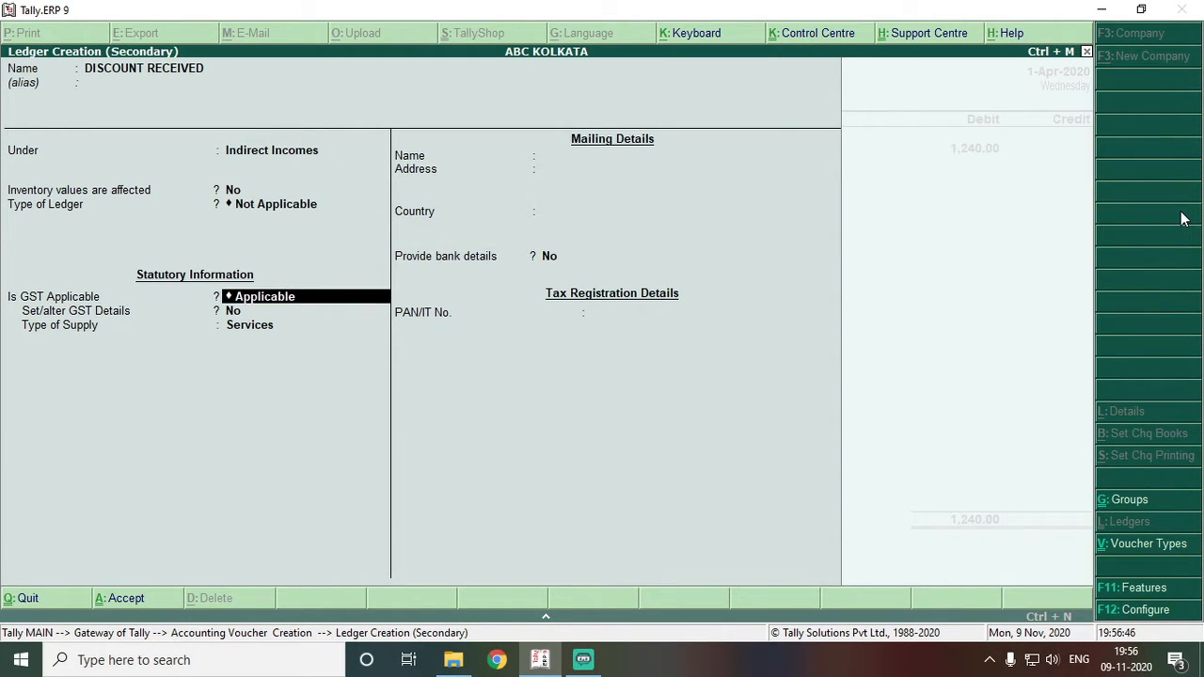
type("N")
key("Down")
key("Down")
key("Return")
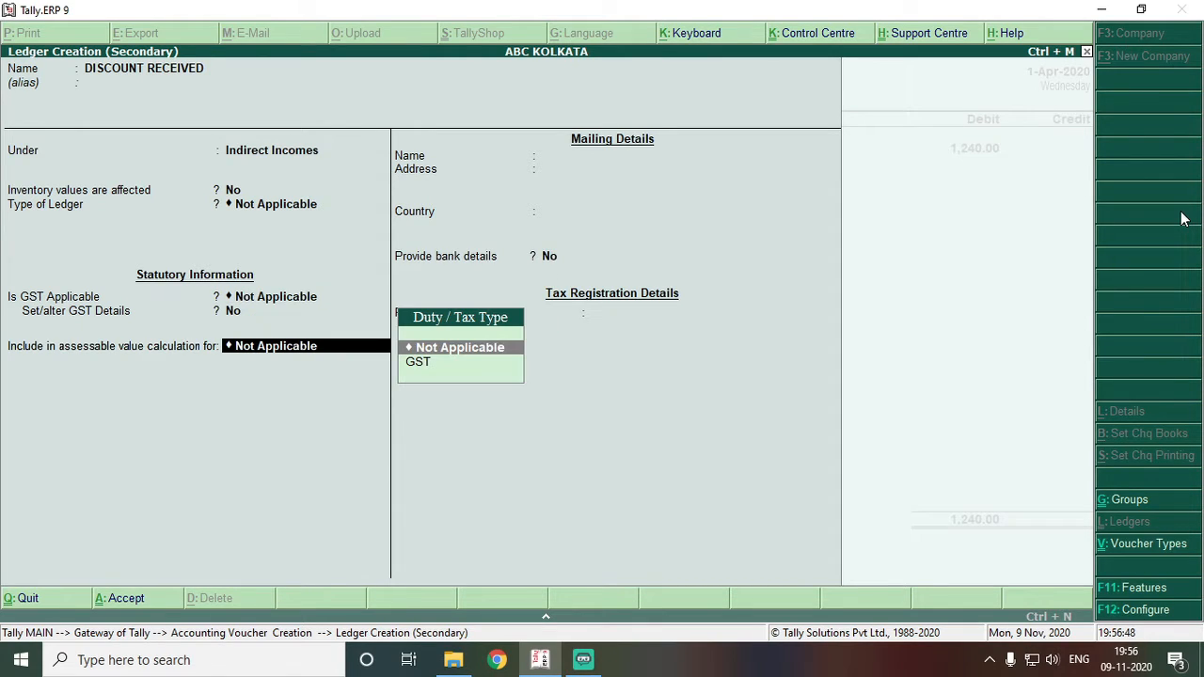
key("Return")
key("Return")
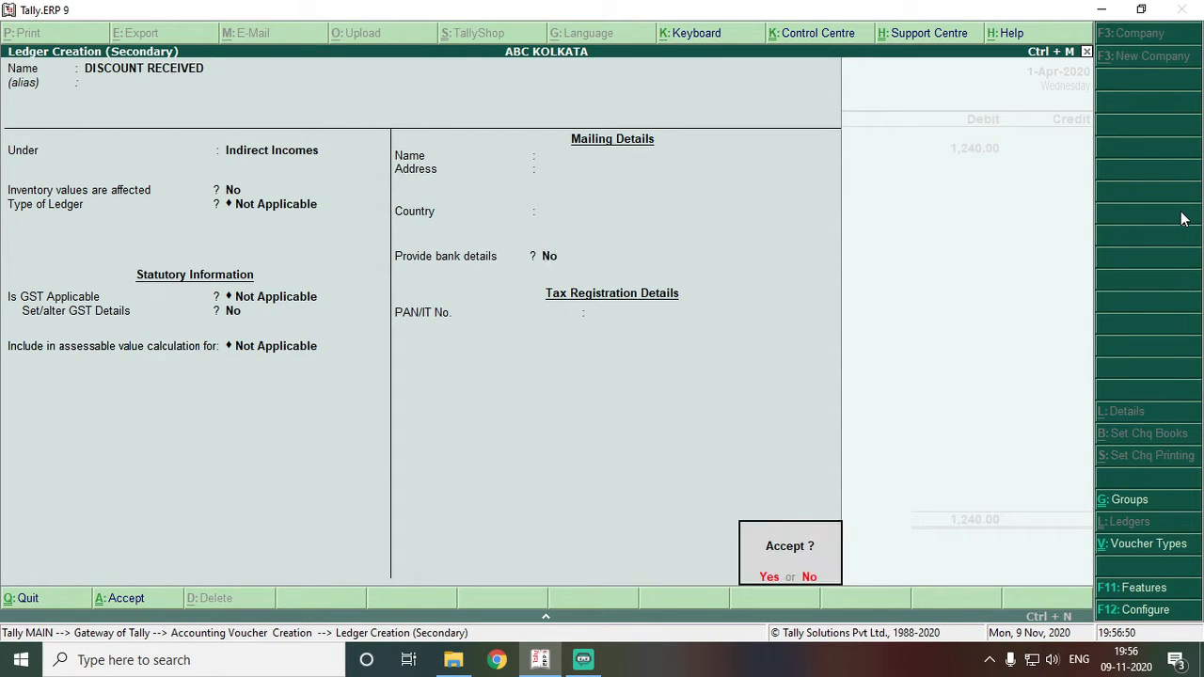
key("Return")
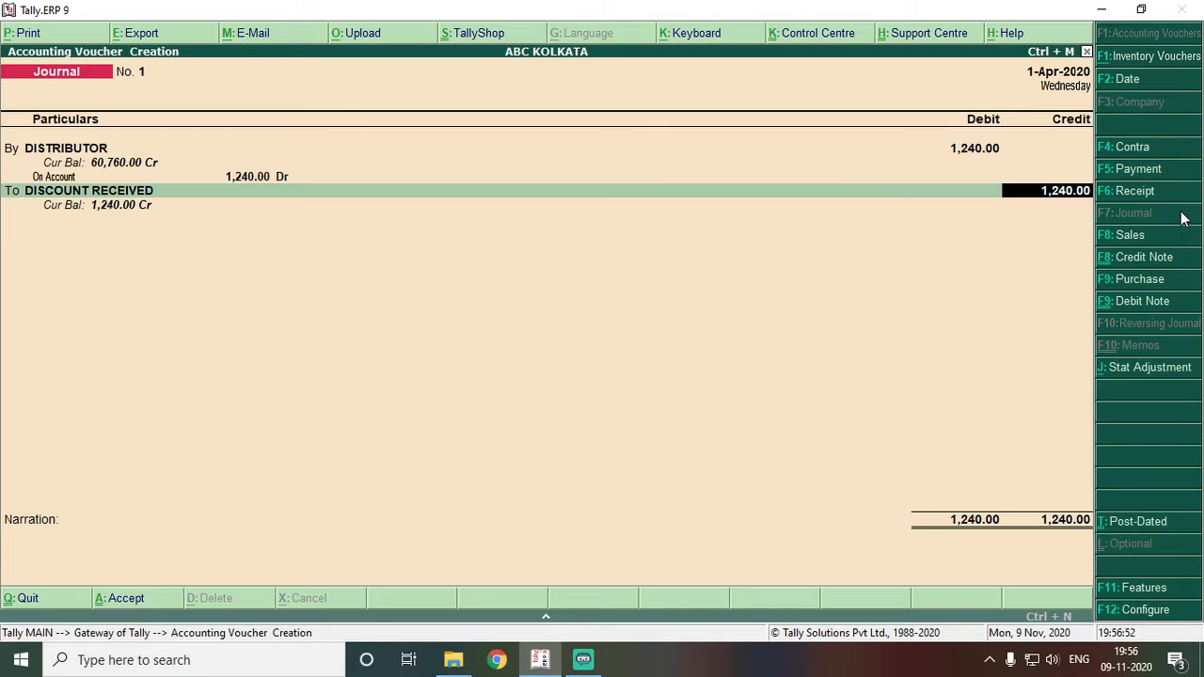
key("Return")
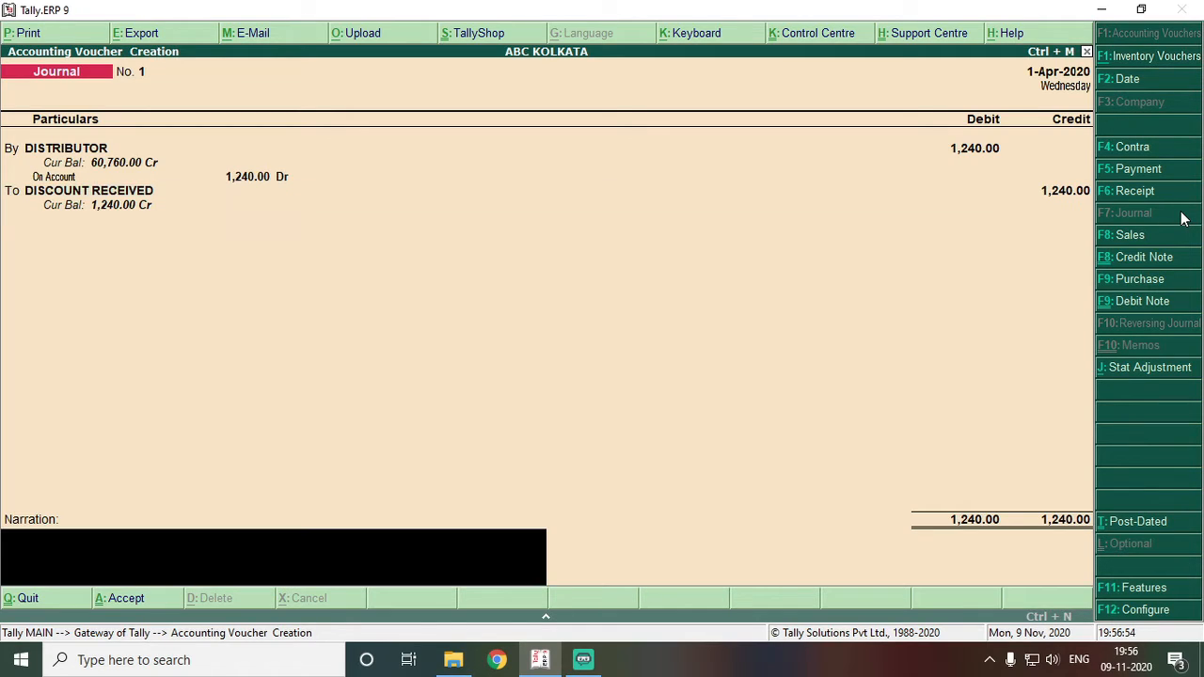
key("Return")
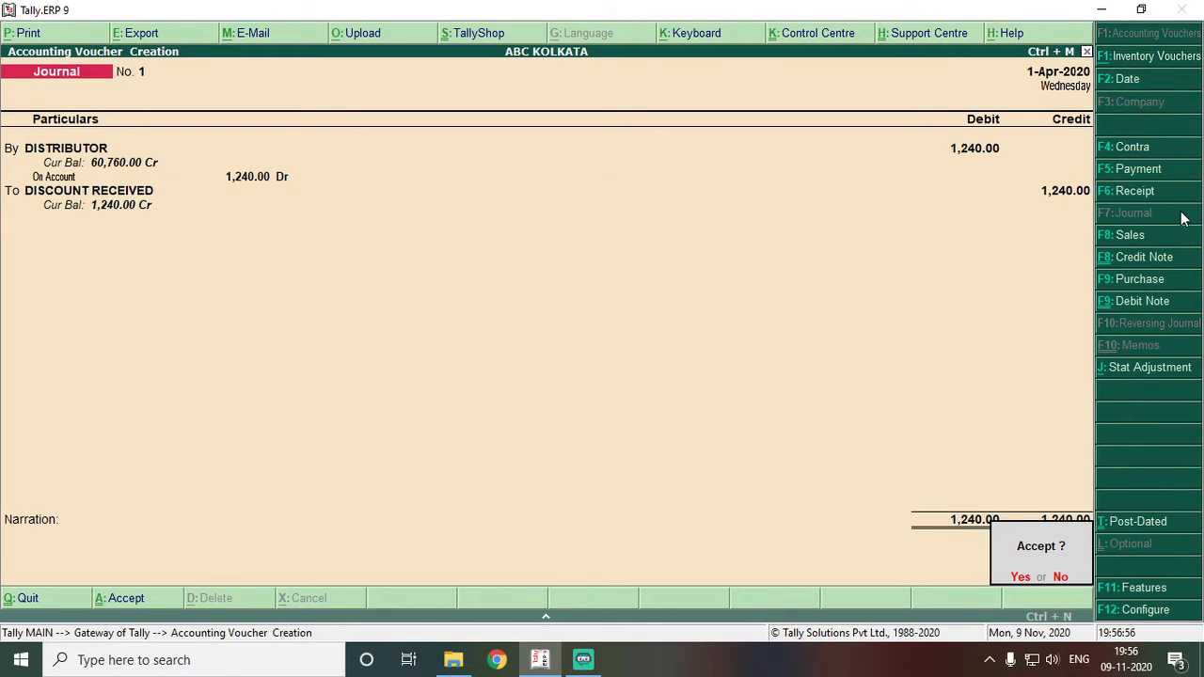
key("Return")
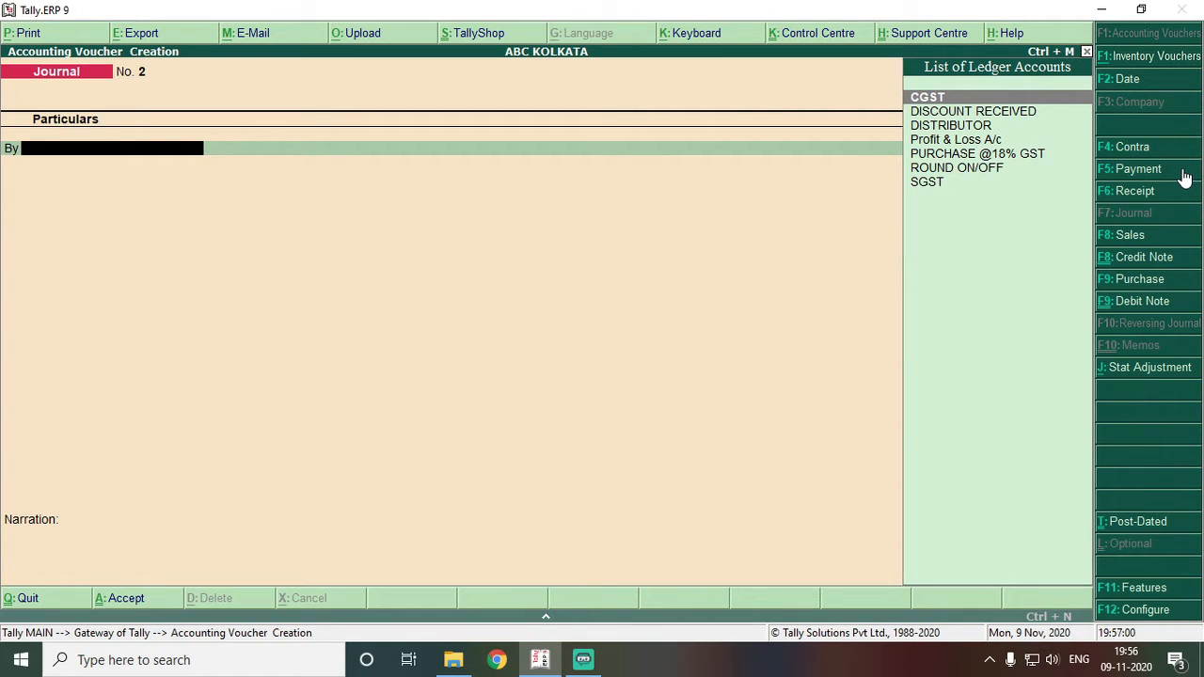
- Open a blank Payment voucher No. 1 dated 1-Apr-2020
left_click(1184, 175)
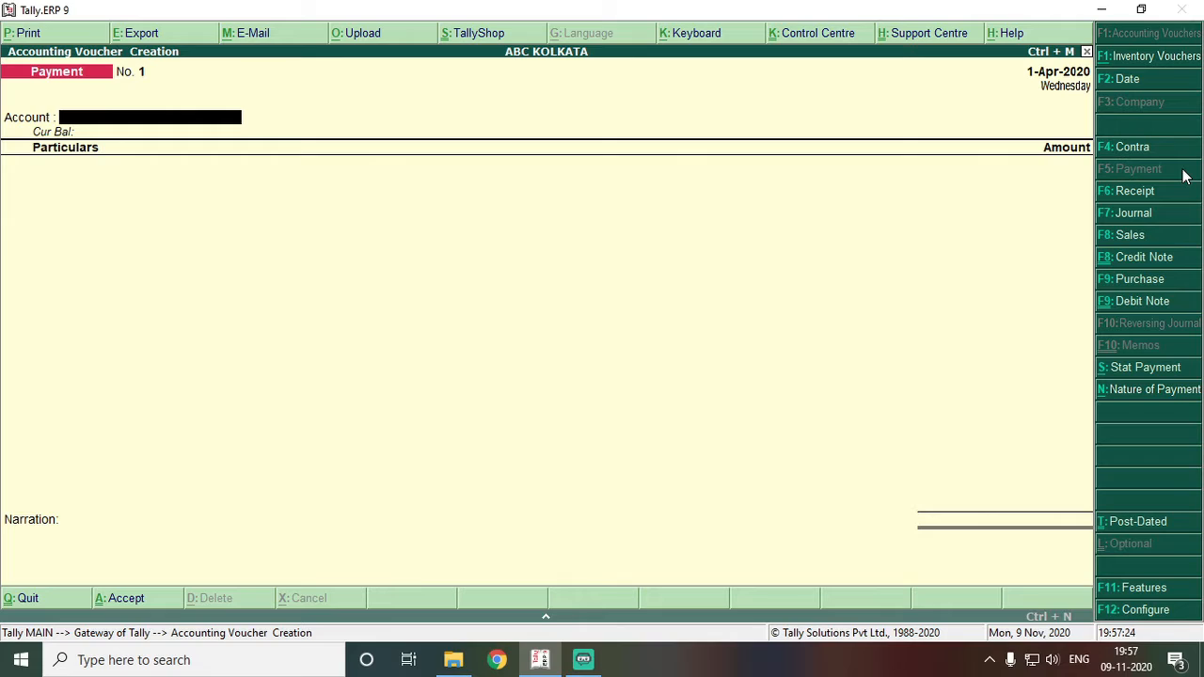
- Pay DISTRIBUTOR 60,760 from the STATE BANK OF INDIA account
type("C")
key("BackSpace")
key("Down")
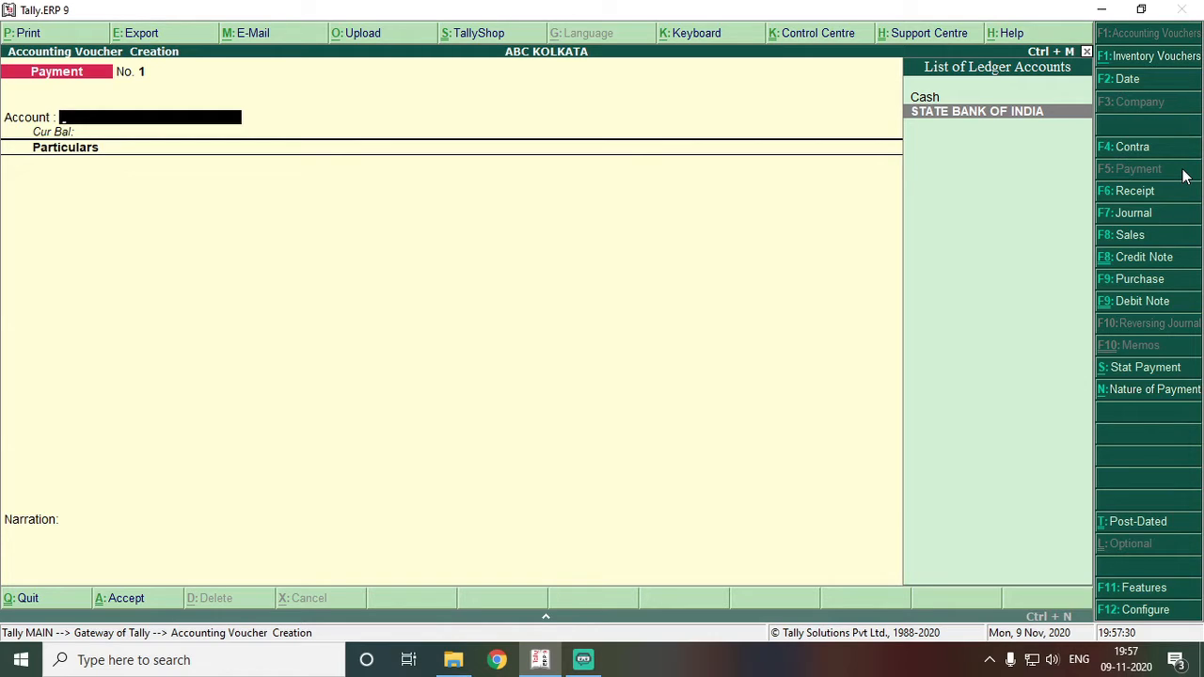
key("Return")
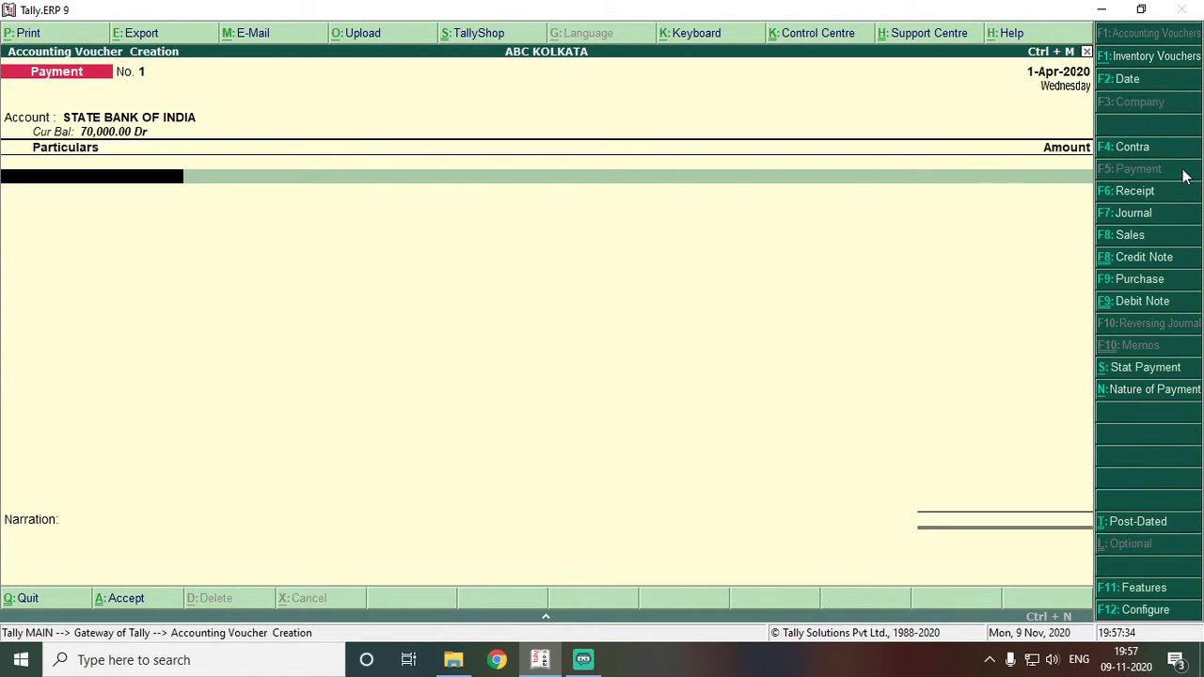
type("DI")
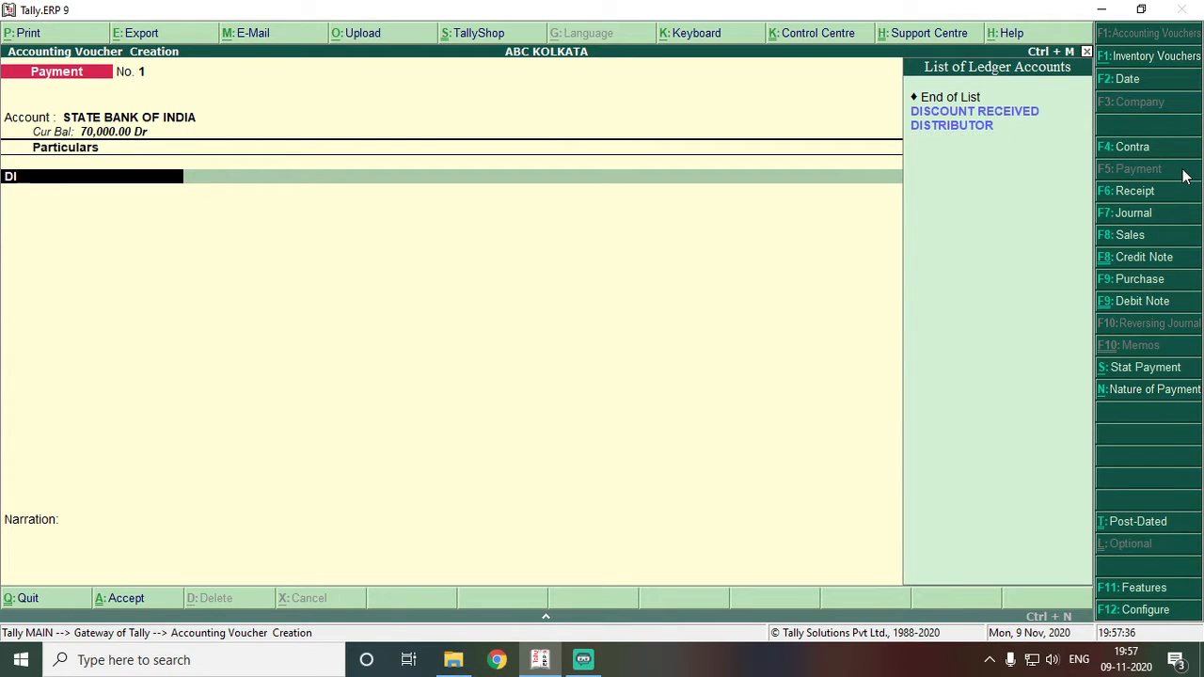
key("Down")
key("Down")
key("Return")
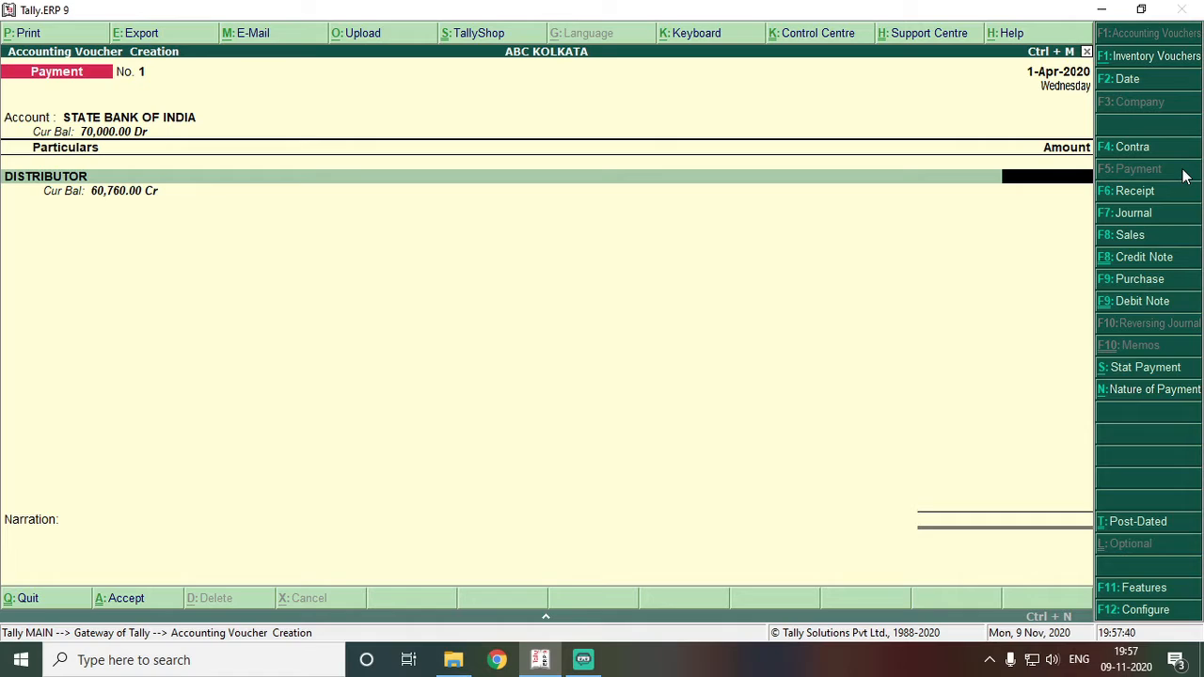
type("60760")
key("Return")
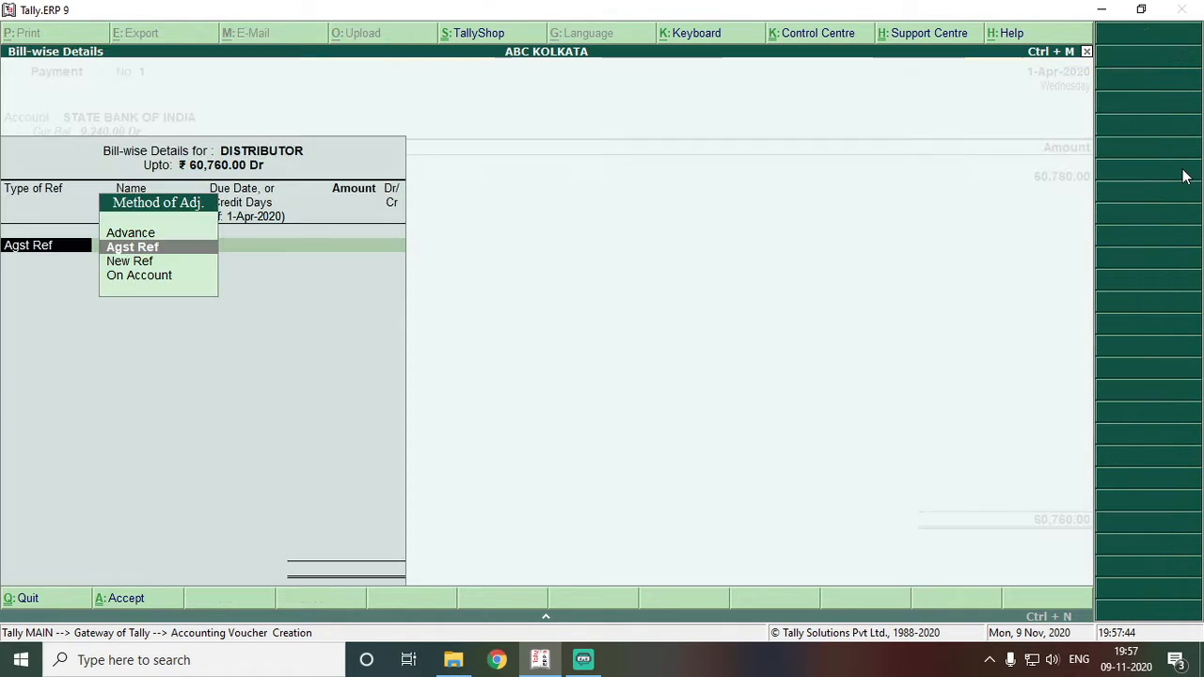
- Settle the 60,760.00 payment against DISTRIBUTOR's pending bill 123
key("Return")
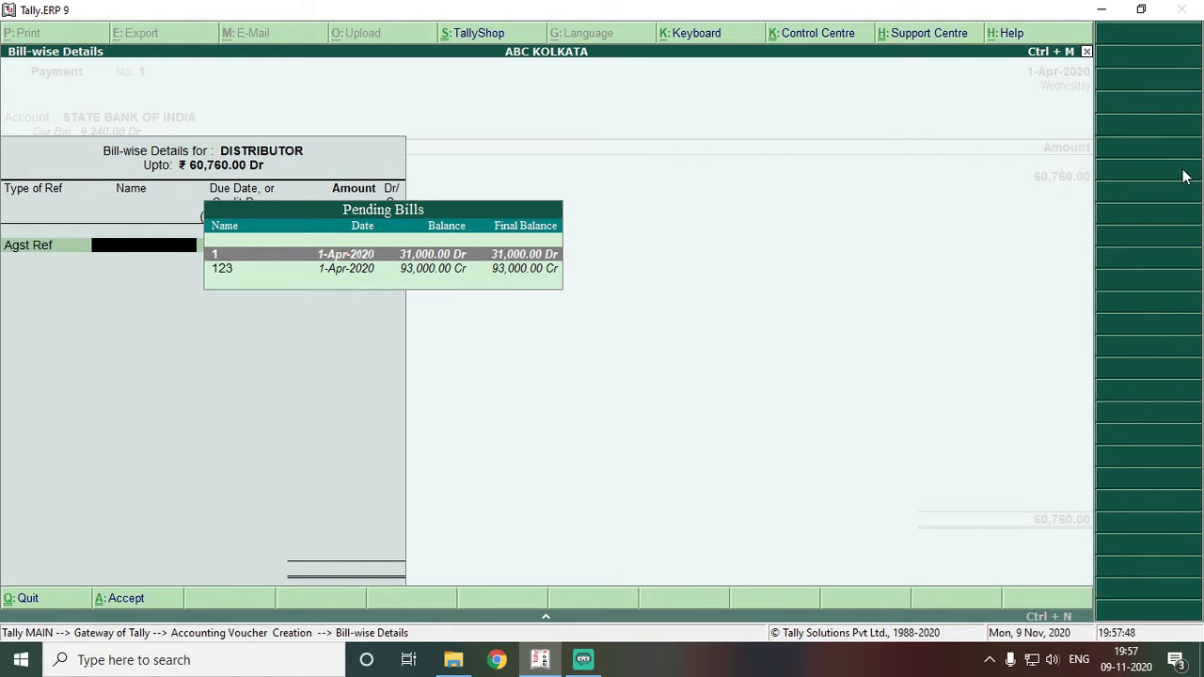
key("Down")
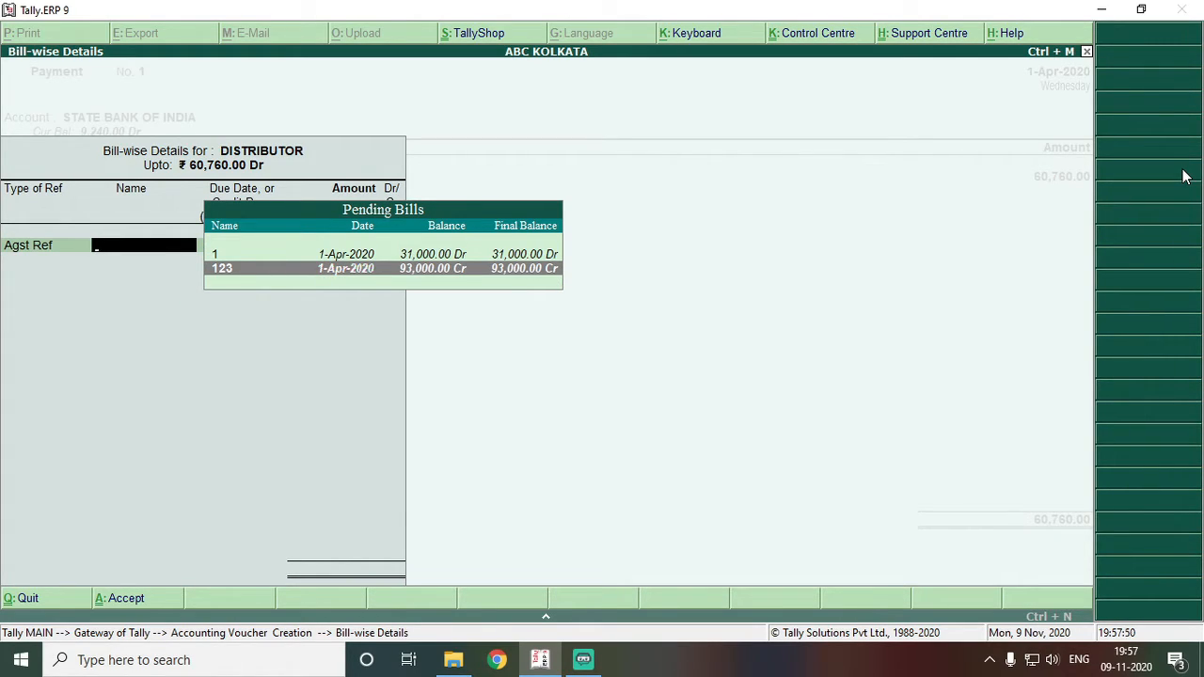
key("Return")
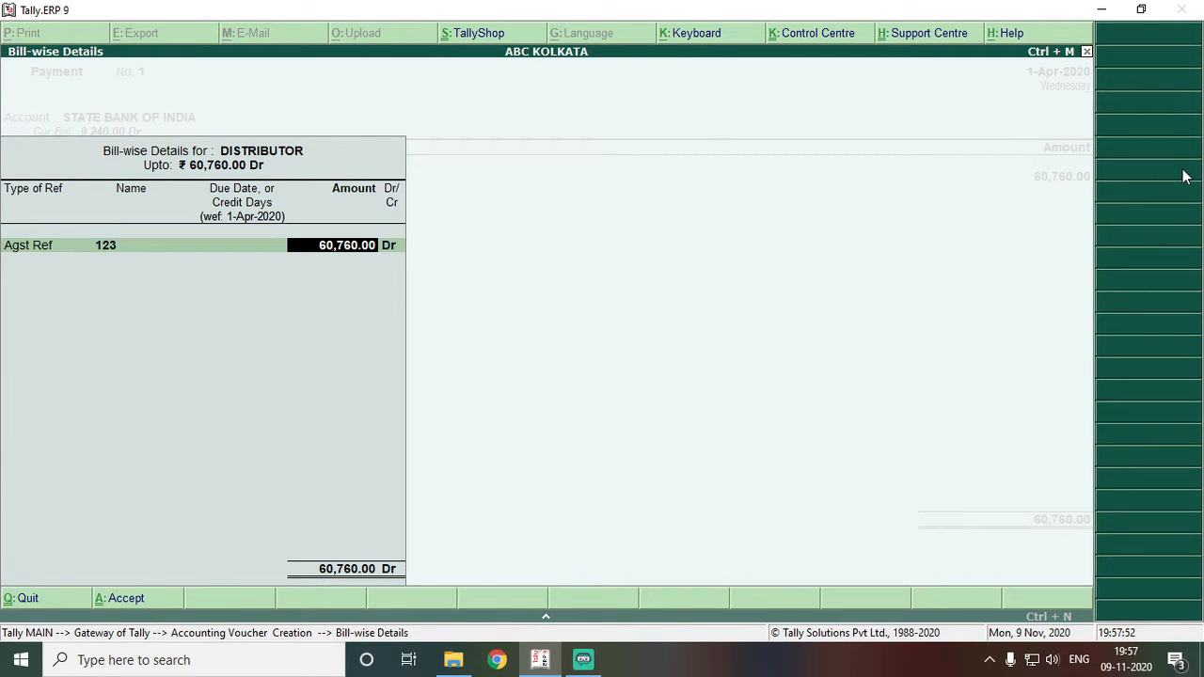
key("Return")
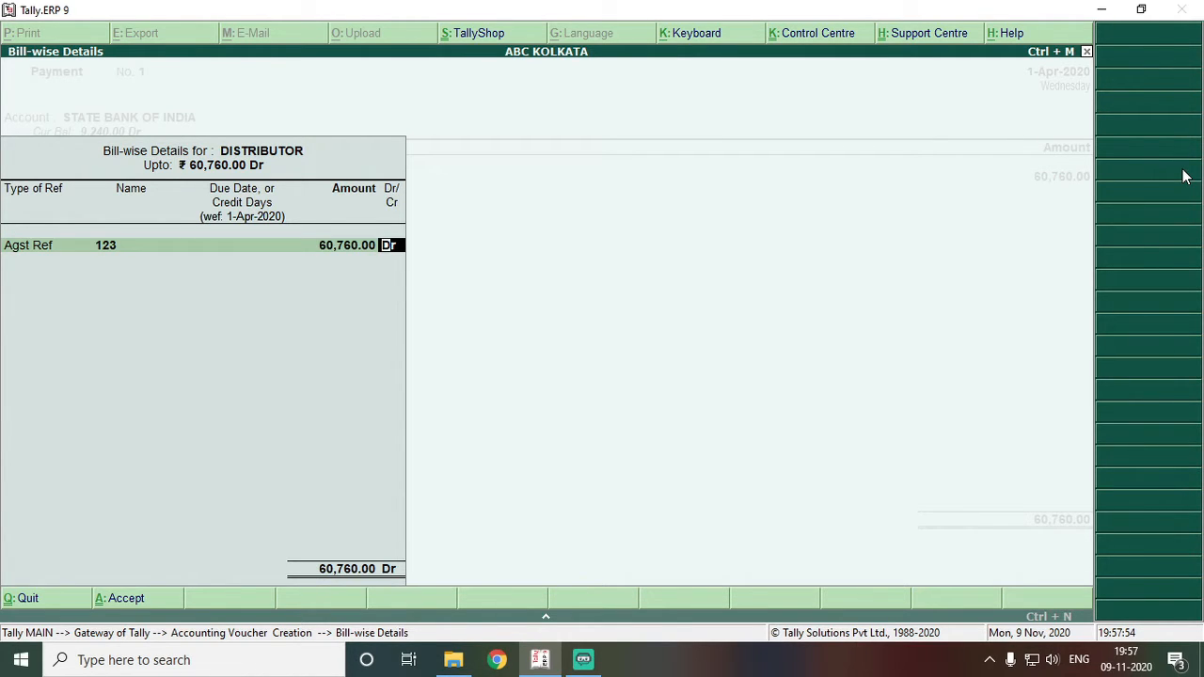
key("Return")
key("Return")
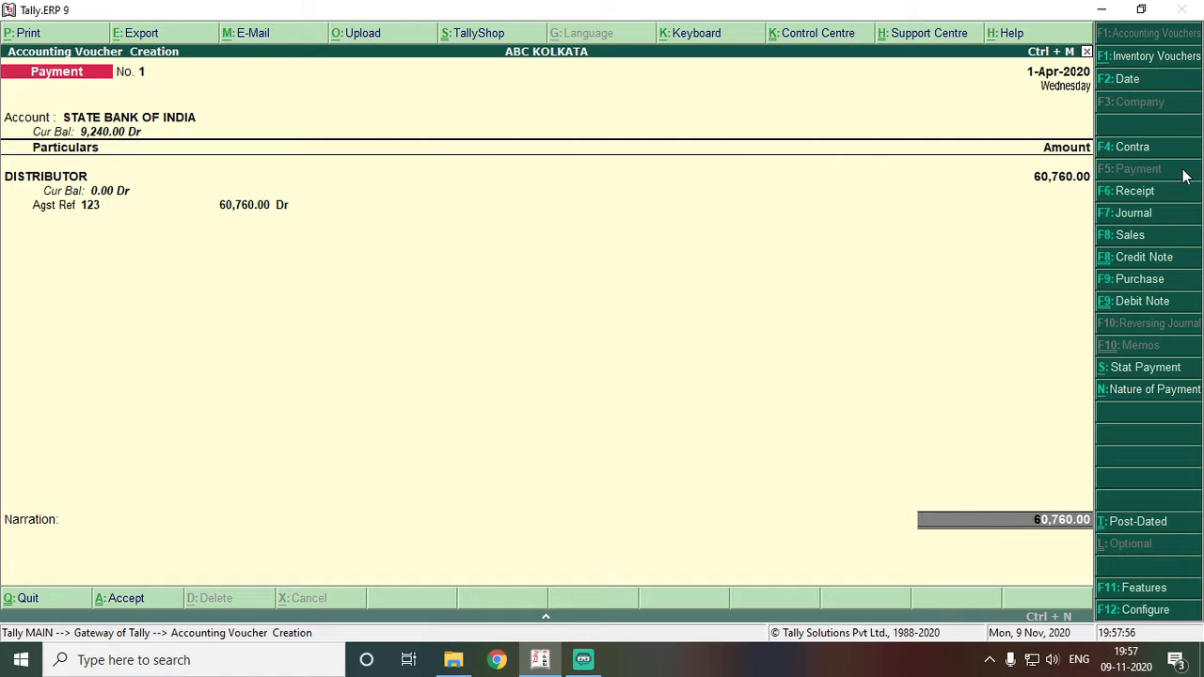
- Allocate the bank payment as e-Fund Transfer, leaving bank details blank, and save Payment No. 1
type("e")
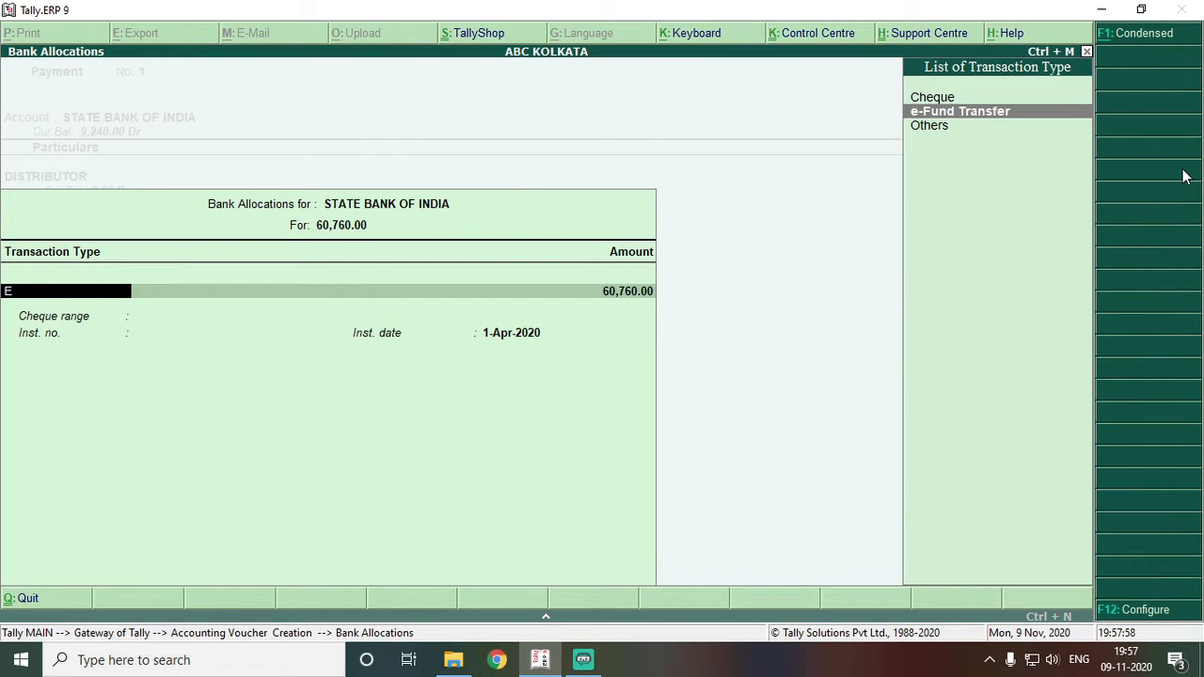
key("Up")
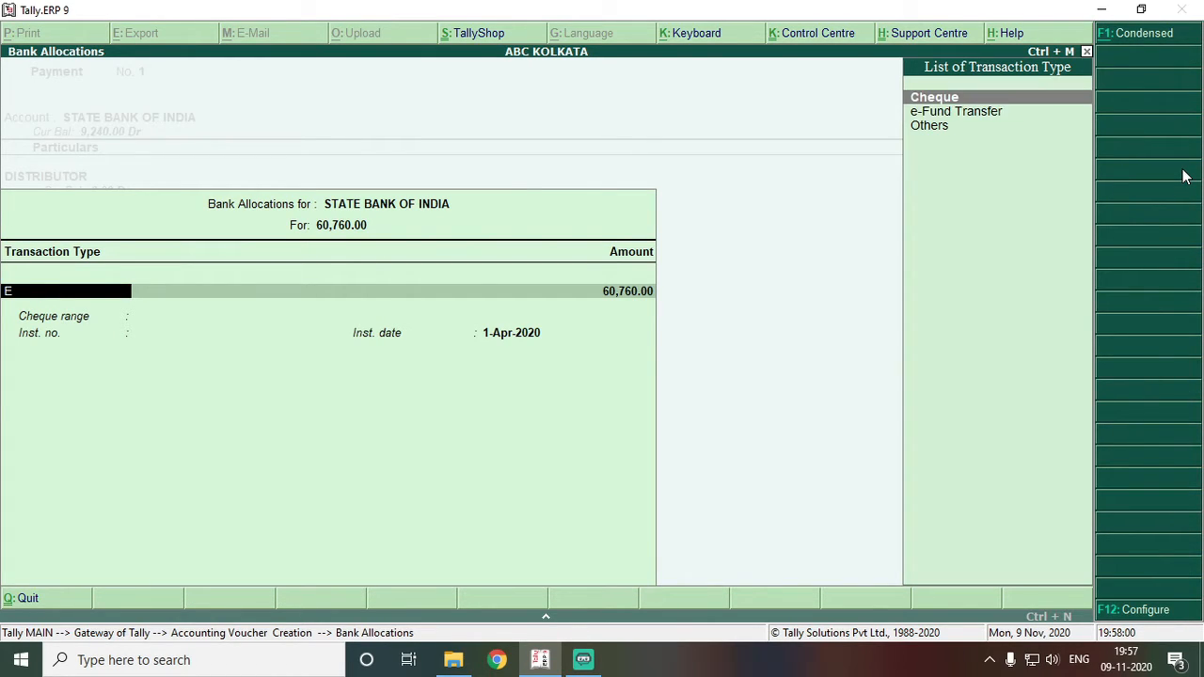
key("Down")
key("Return")
key("Return")
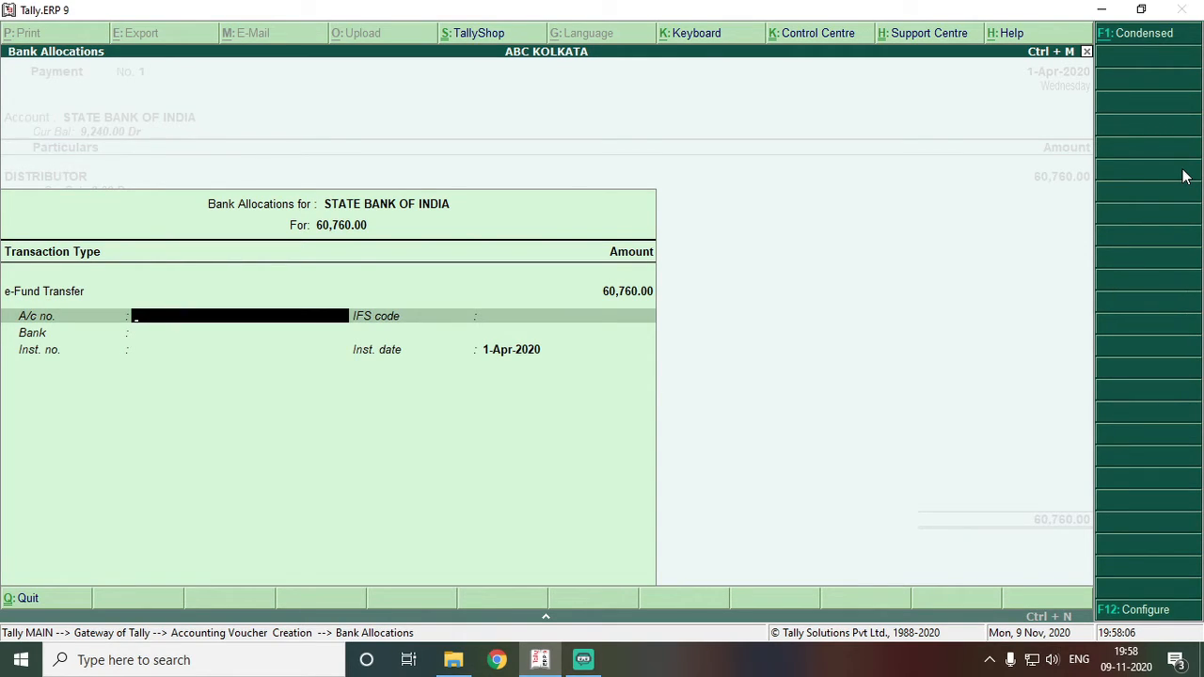
key("Return")
key("Return")
key("Return")
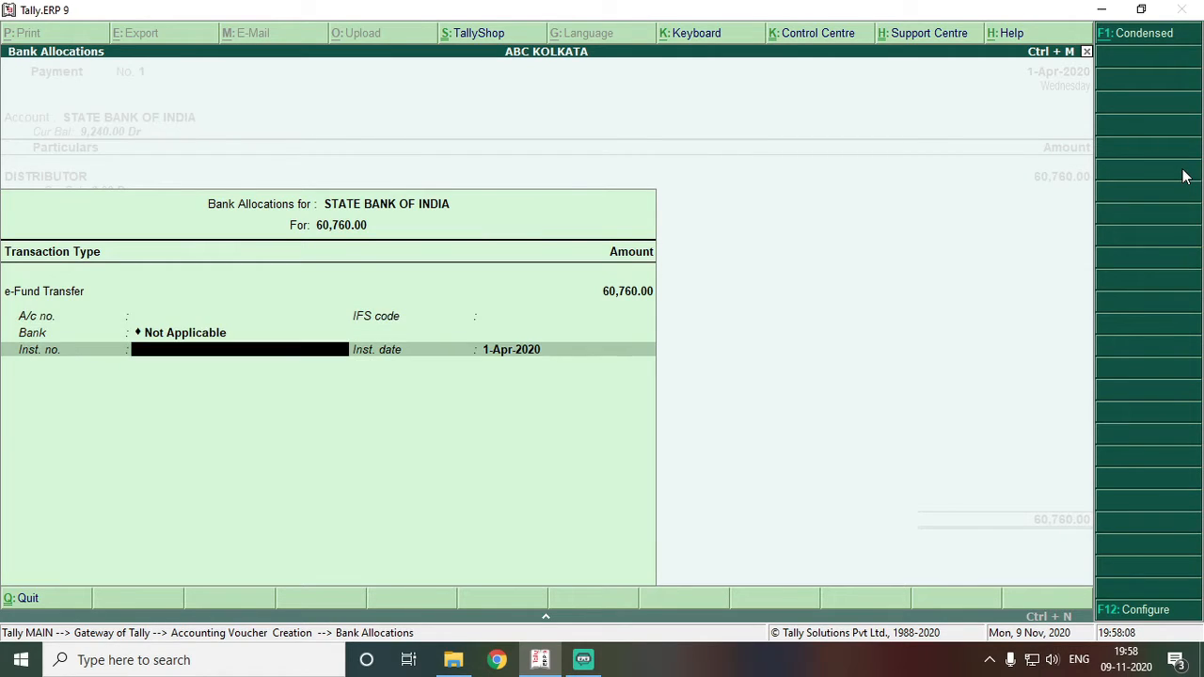
key("Return")
key("Return")
key("Return")
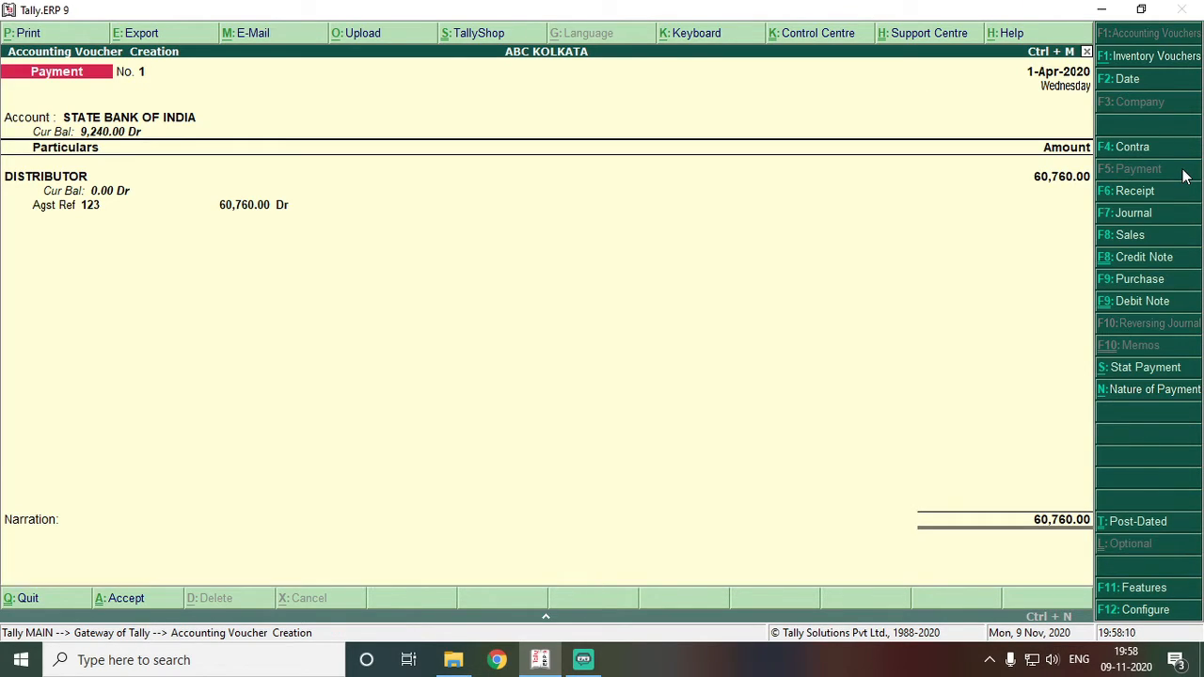
key("Return")
key("Return")
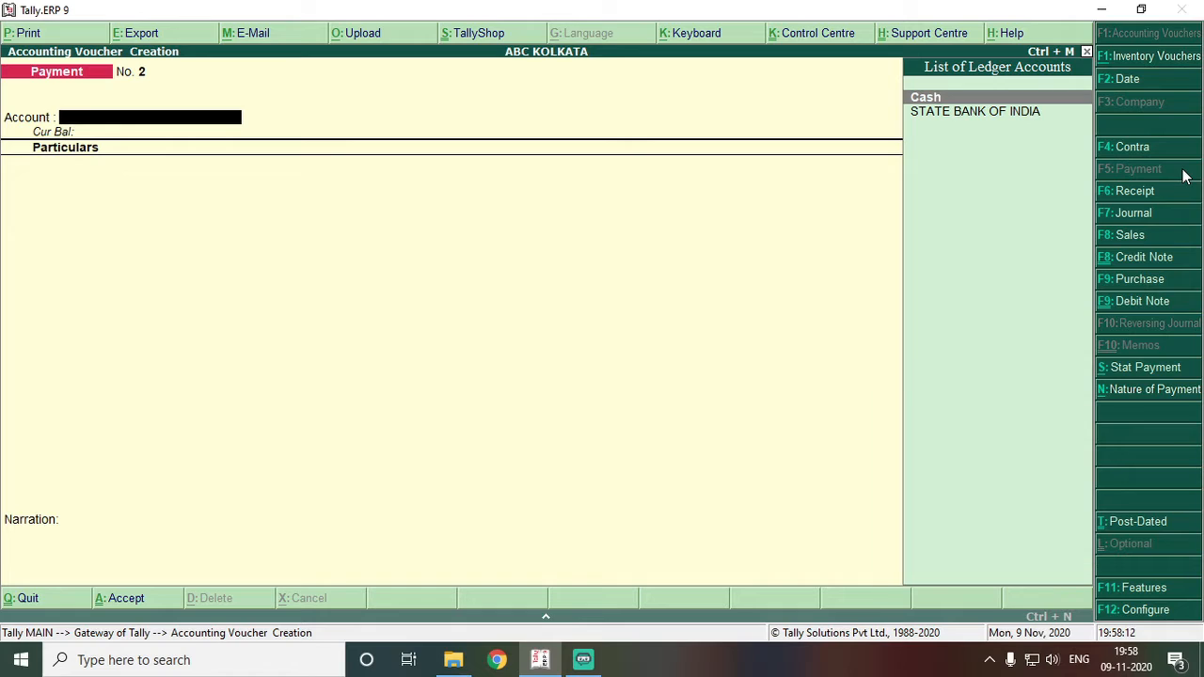
key("Escape")
key("d")
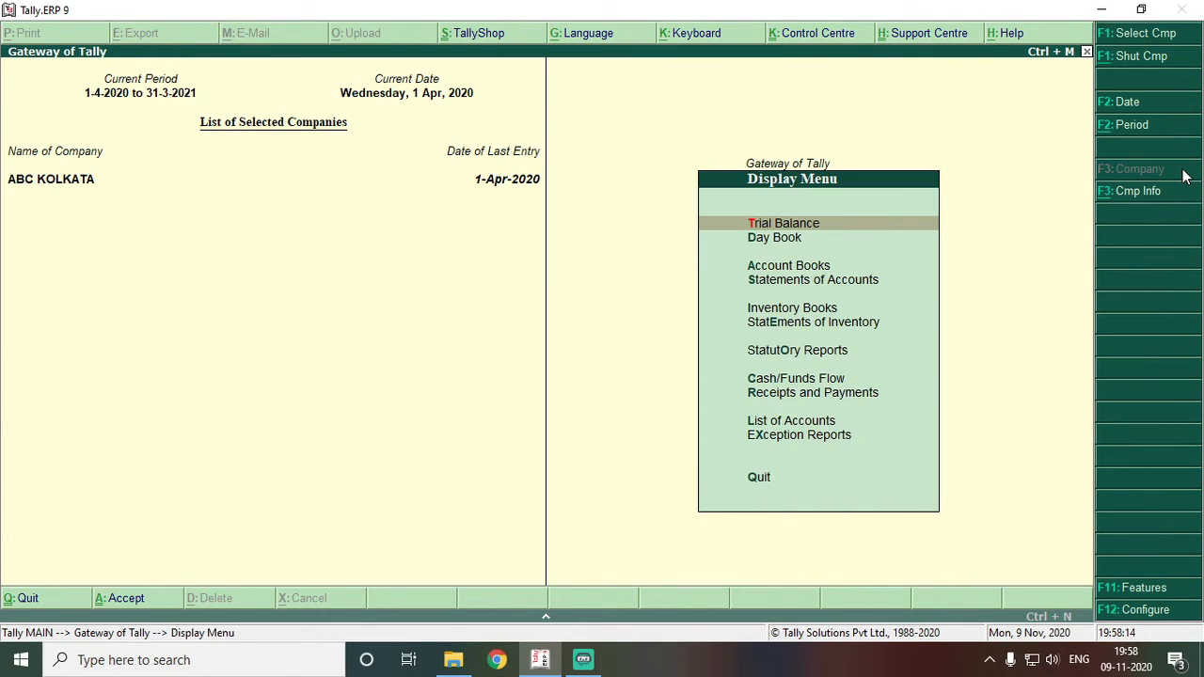
type("al")
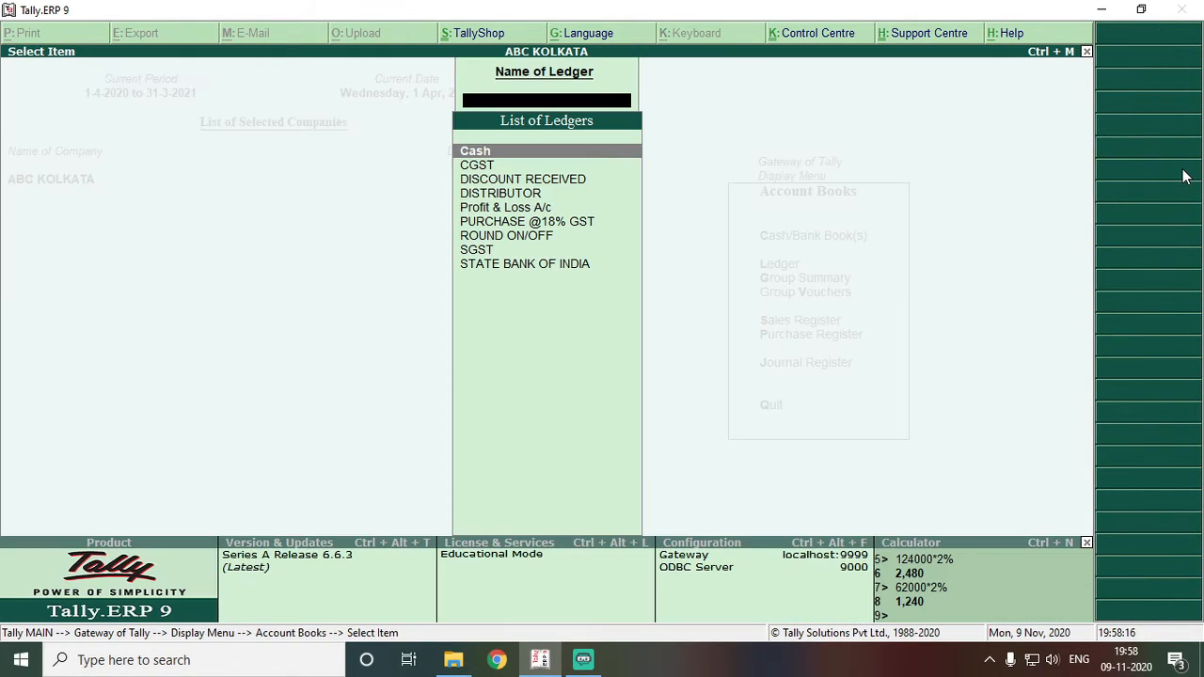
type("D")
key("Down")
key("Return")
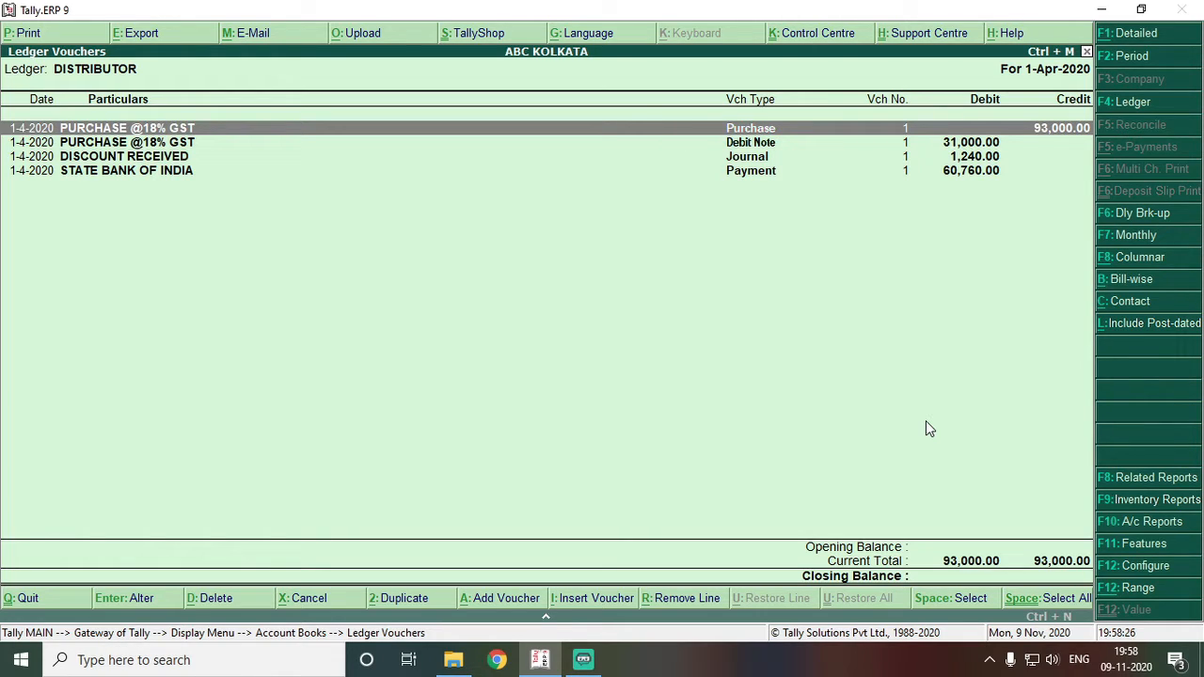
key("Down")
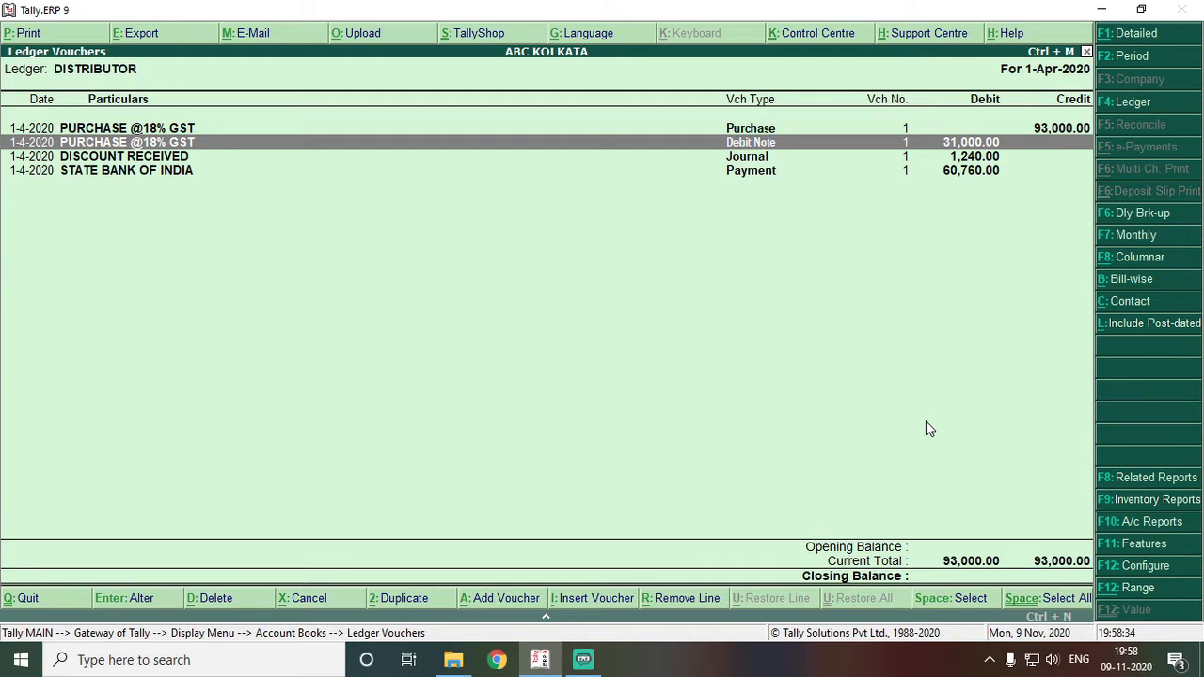
key("Down")
key("Down")
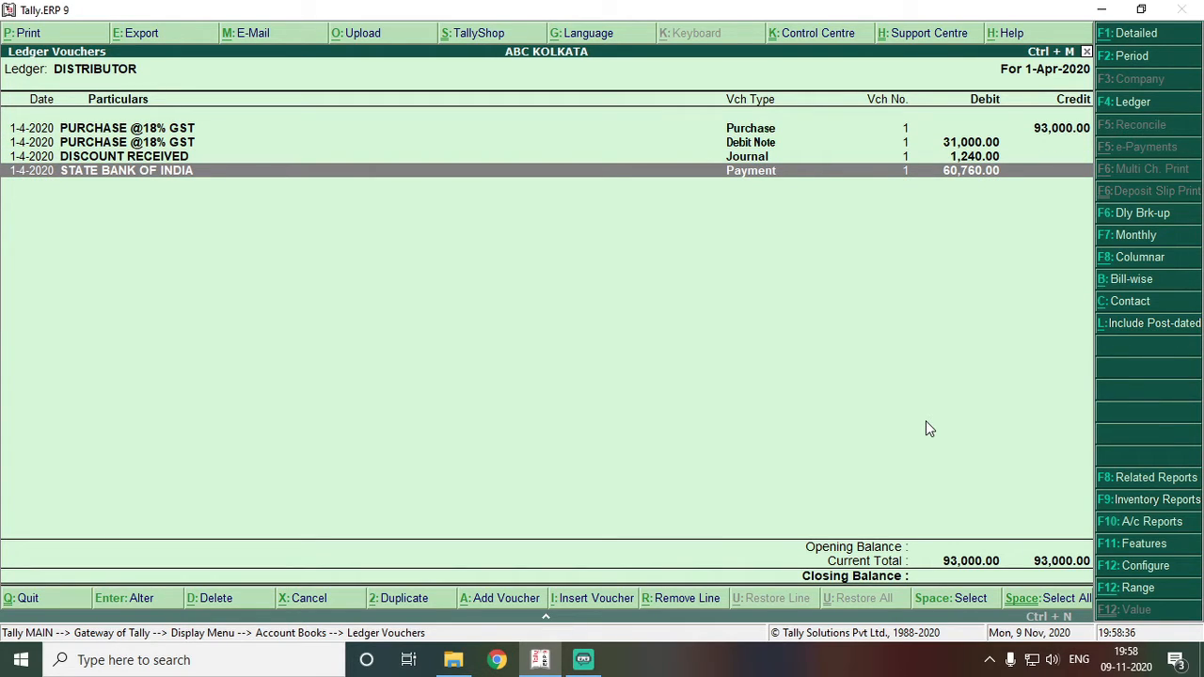
key("Escape")
key("Escape")
key("Escape")
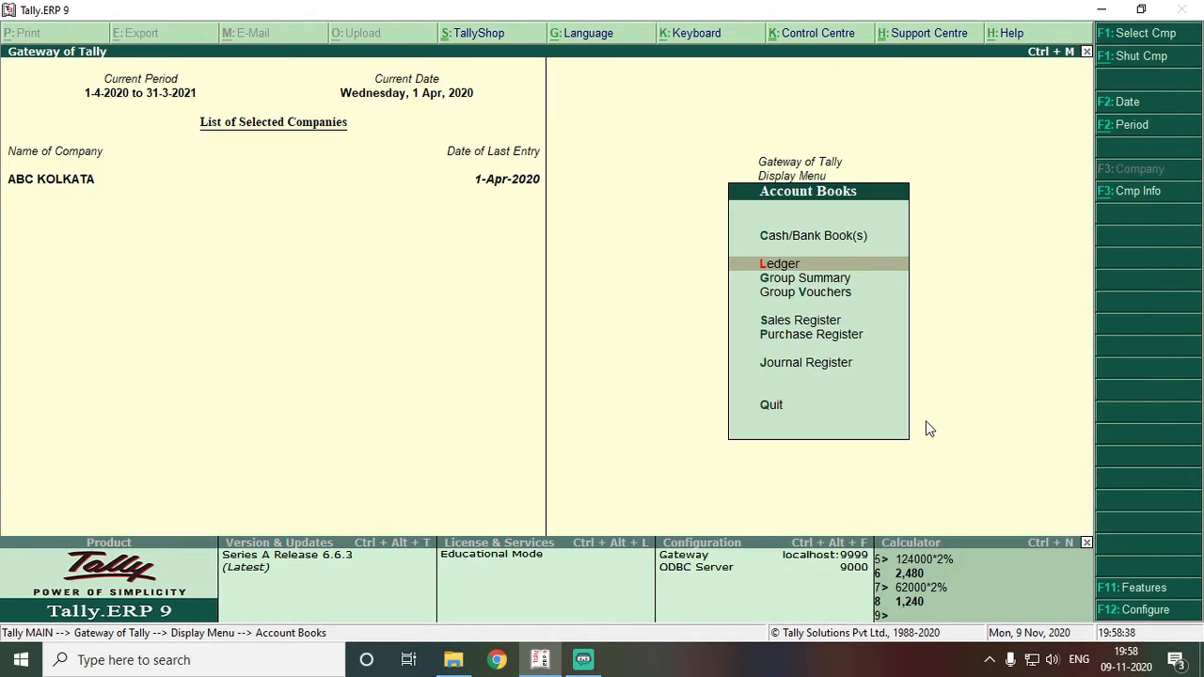
key("Escape")
key("v")
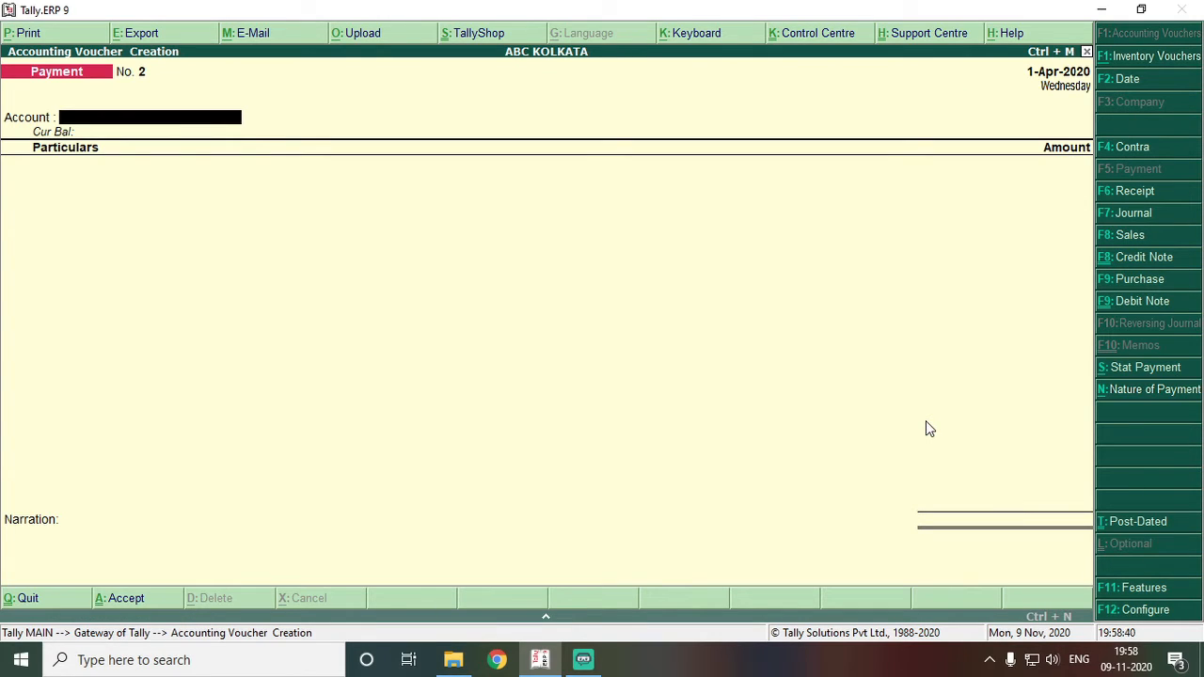
- Open a Sales voucher and begin a CUSTOMER party ledger under Sundry Debtors
key("F8")
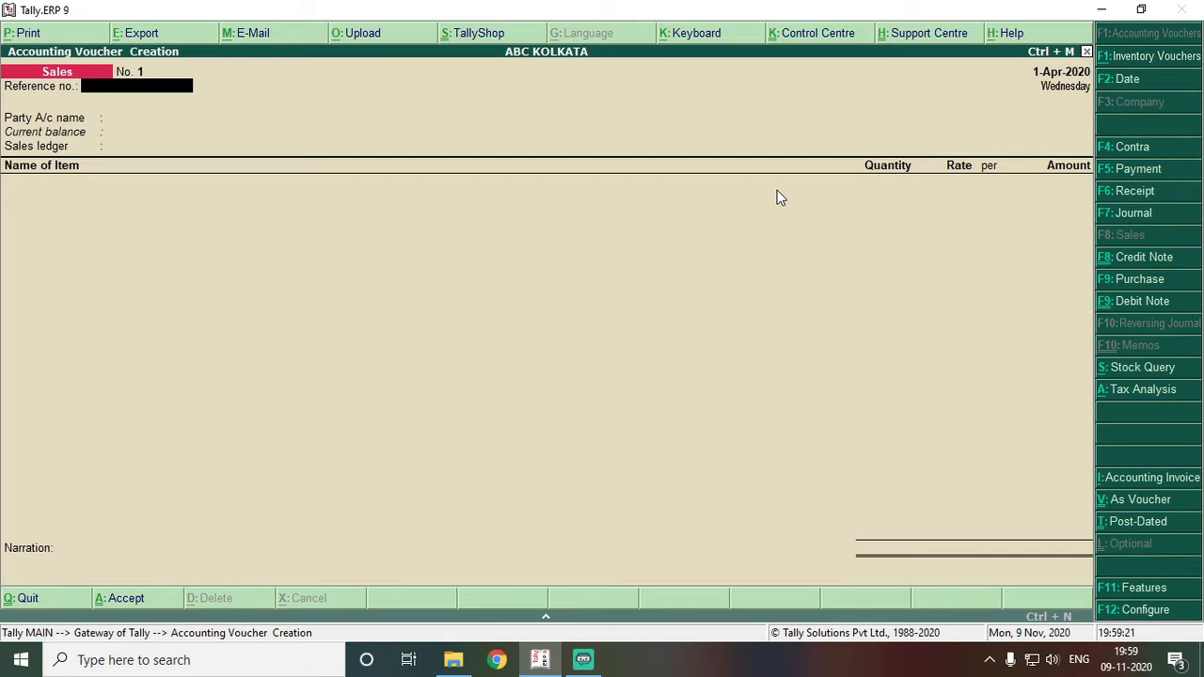
key("Return")
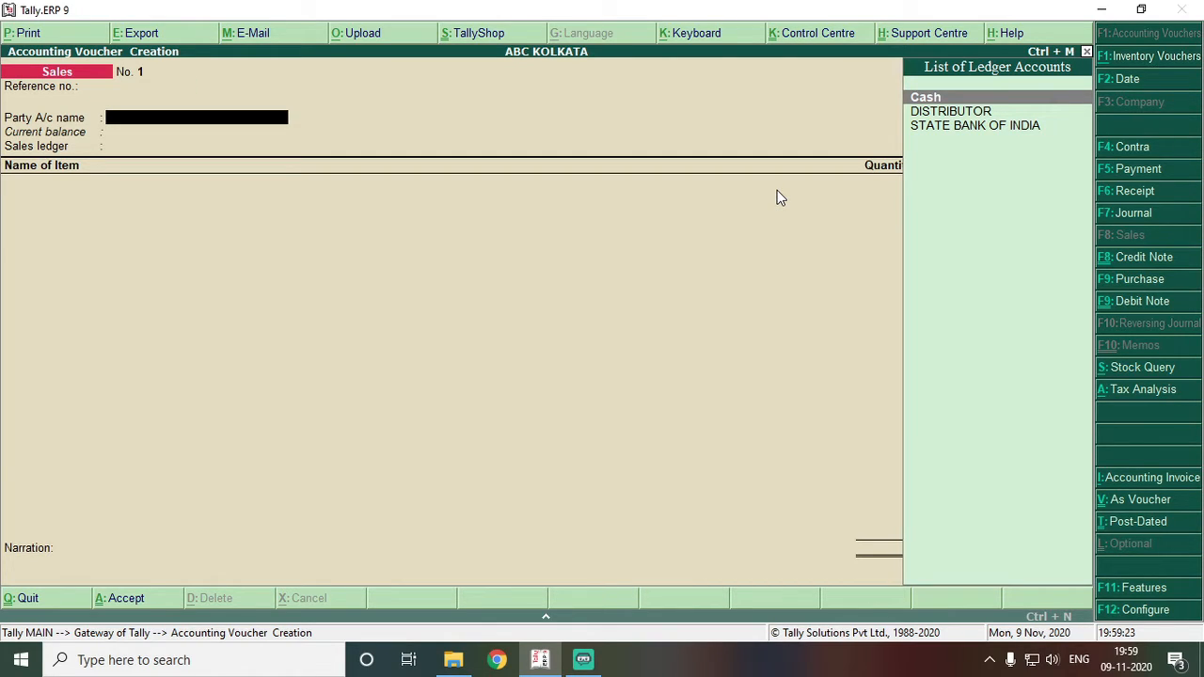
key("alt+c")
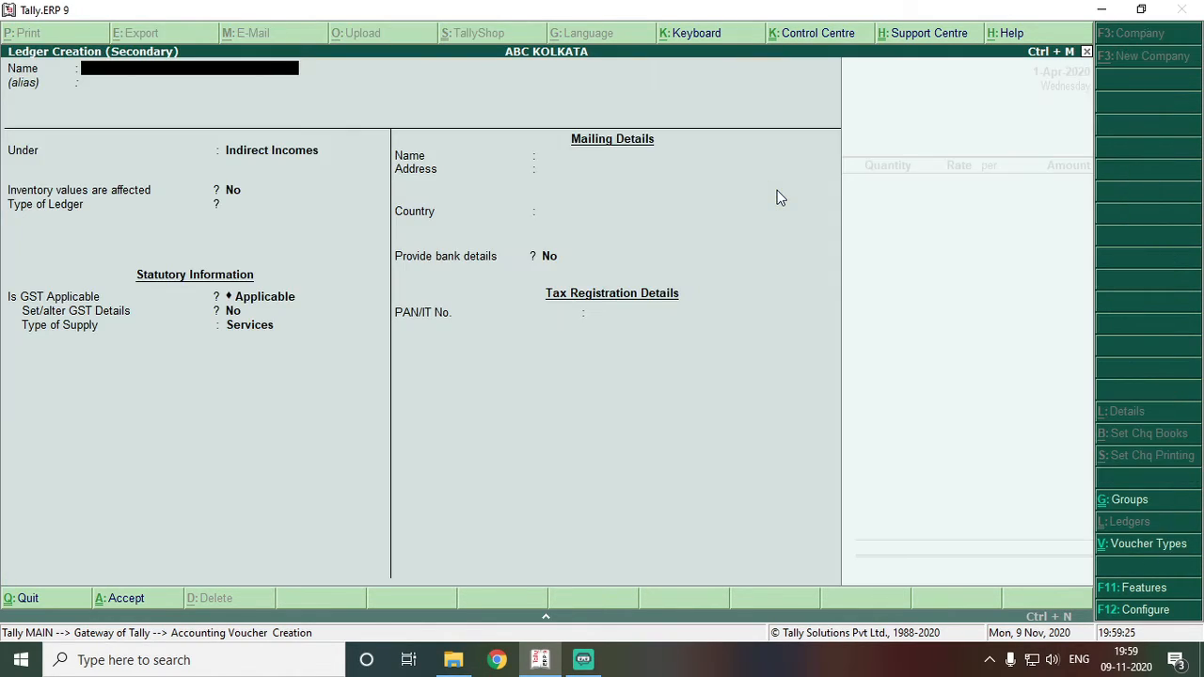
type("CUSTOMER")
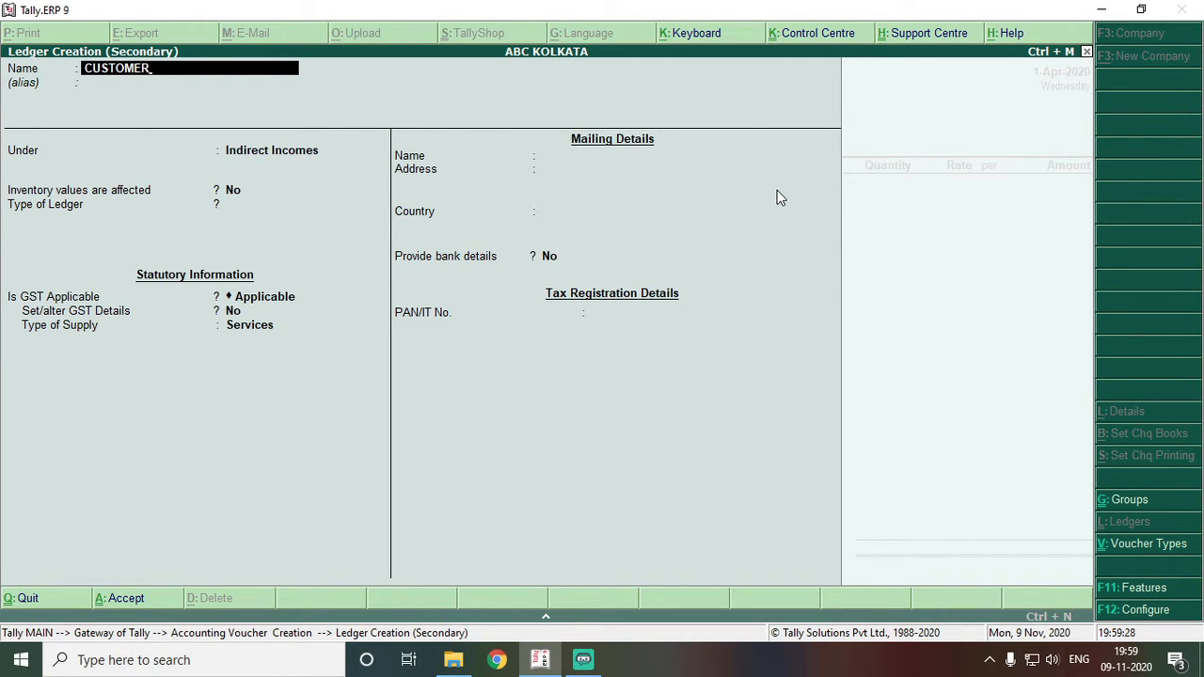
key("Return")
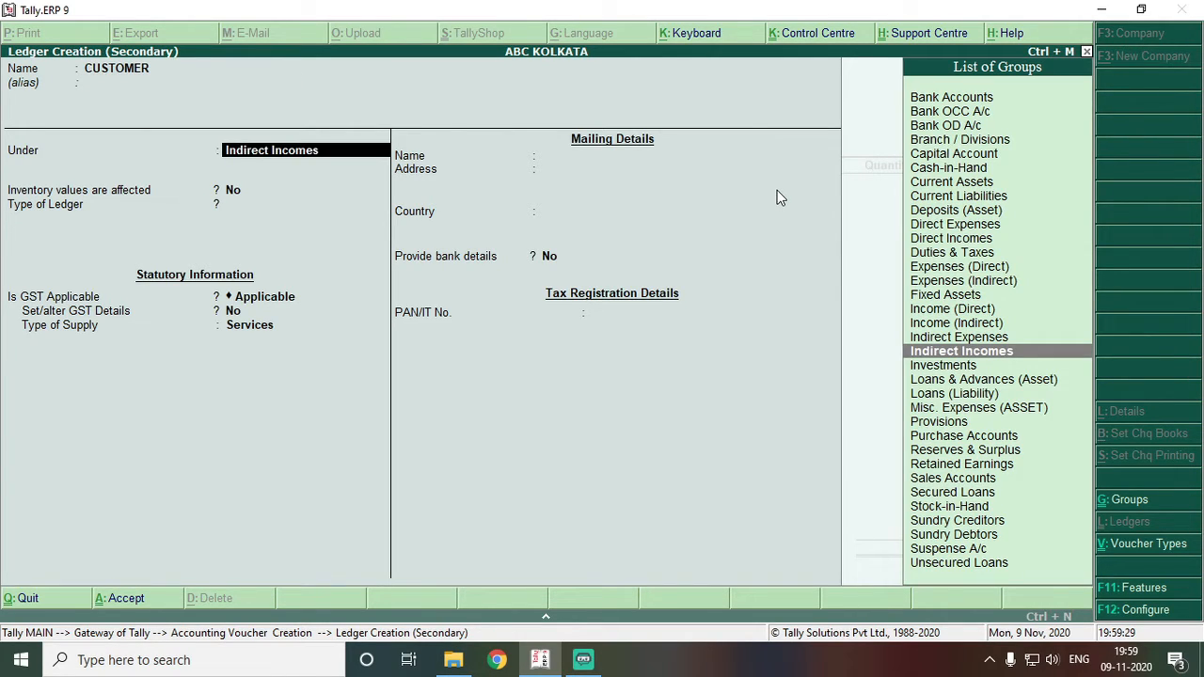
type("SUND")
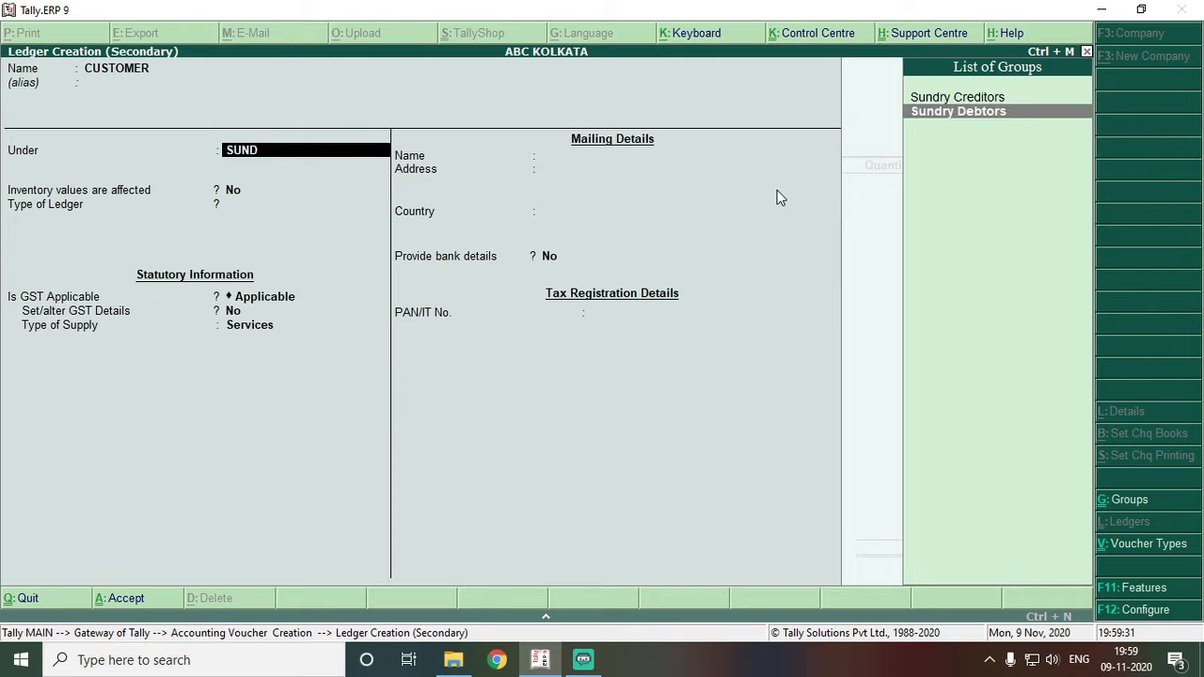
key("Return")
key("Return")
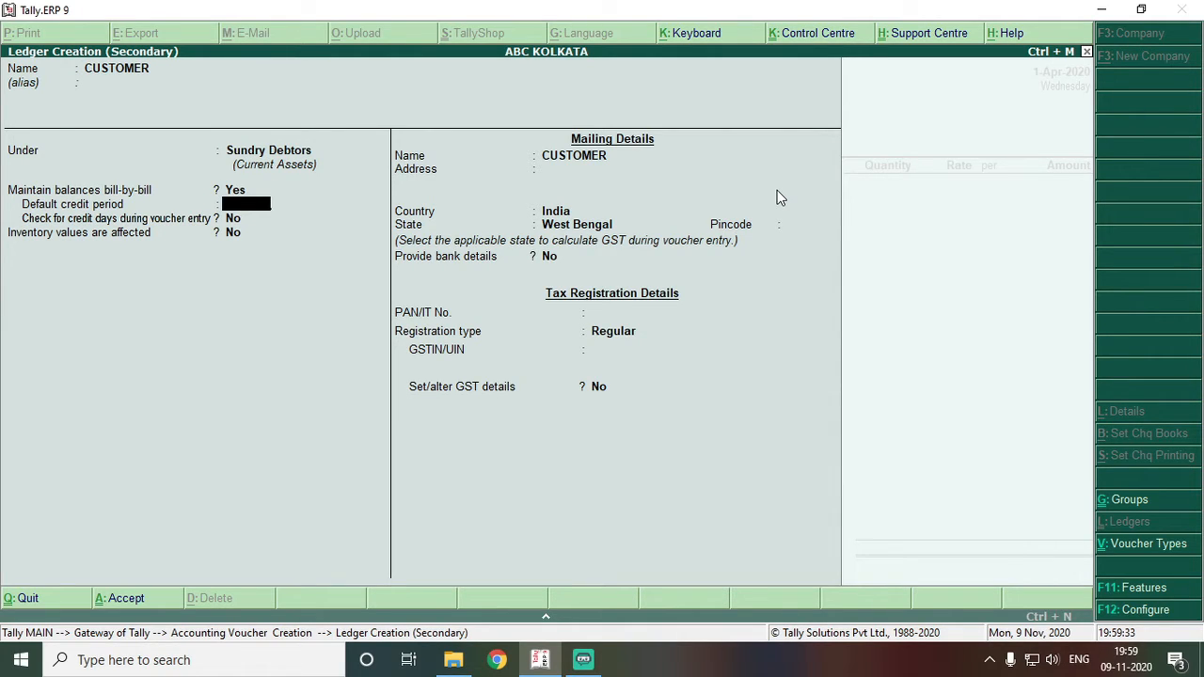
key("Return")
key("Return")
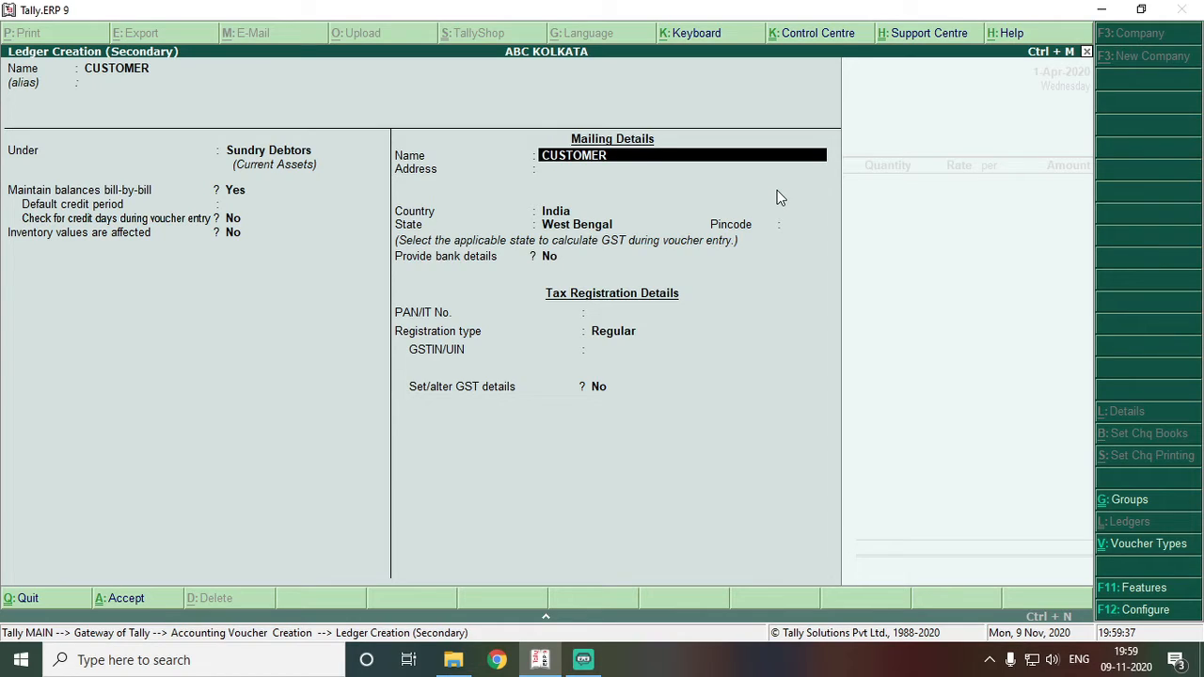
key("Return")
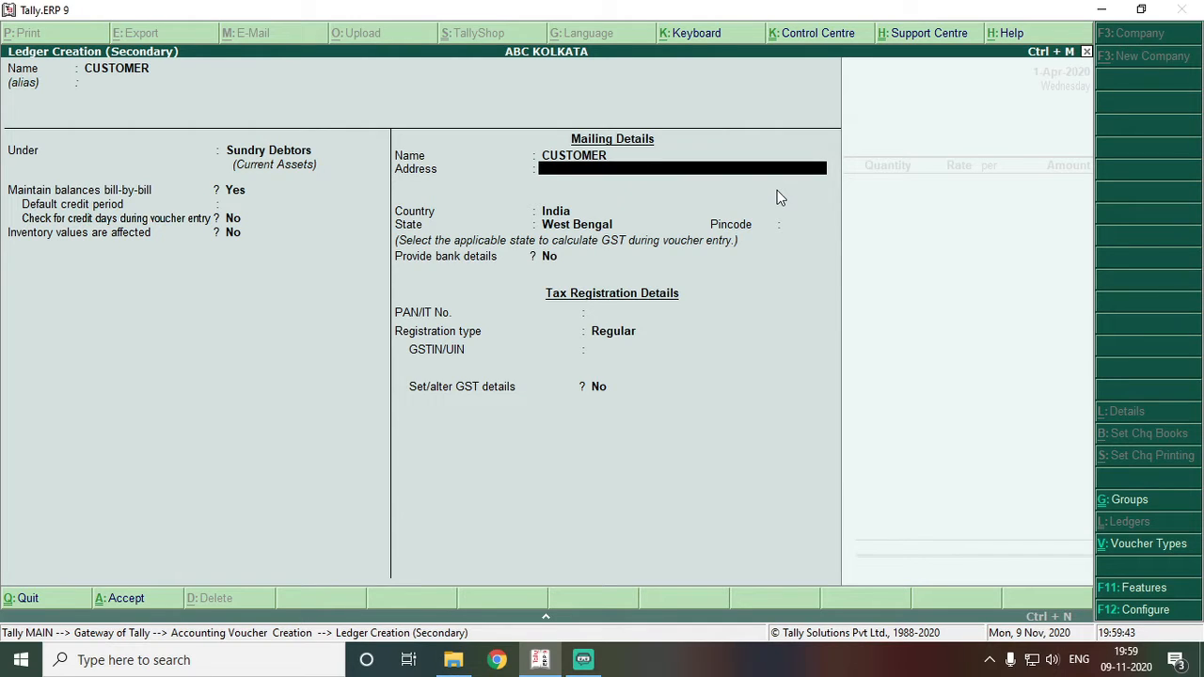
key("ctrl+a")
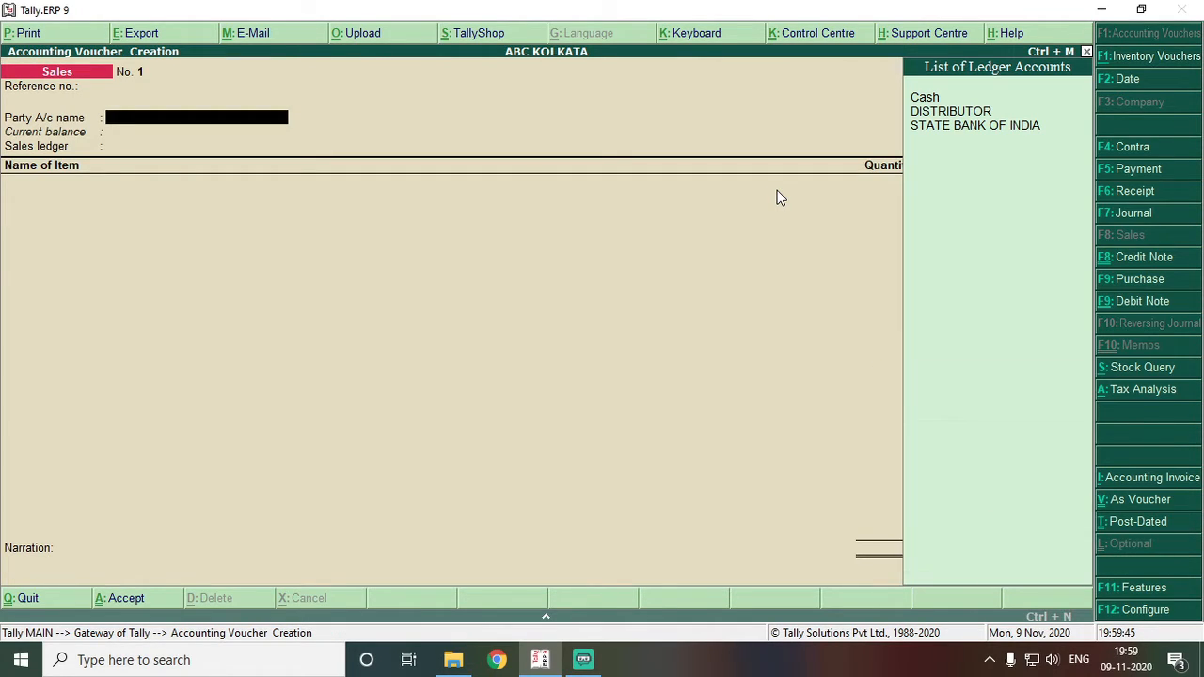
- Recreate the CUSTOMER ledger under Sundry Debtors with Regular GST registration and its GSTIN
key("Escape")
key("n")
key("alt+c")
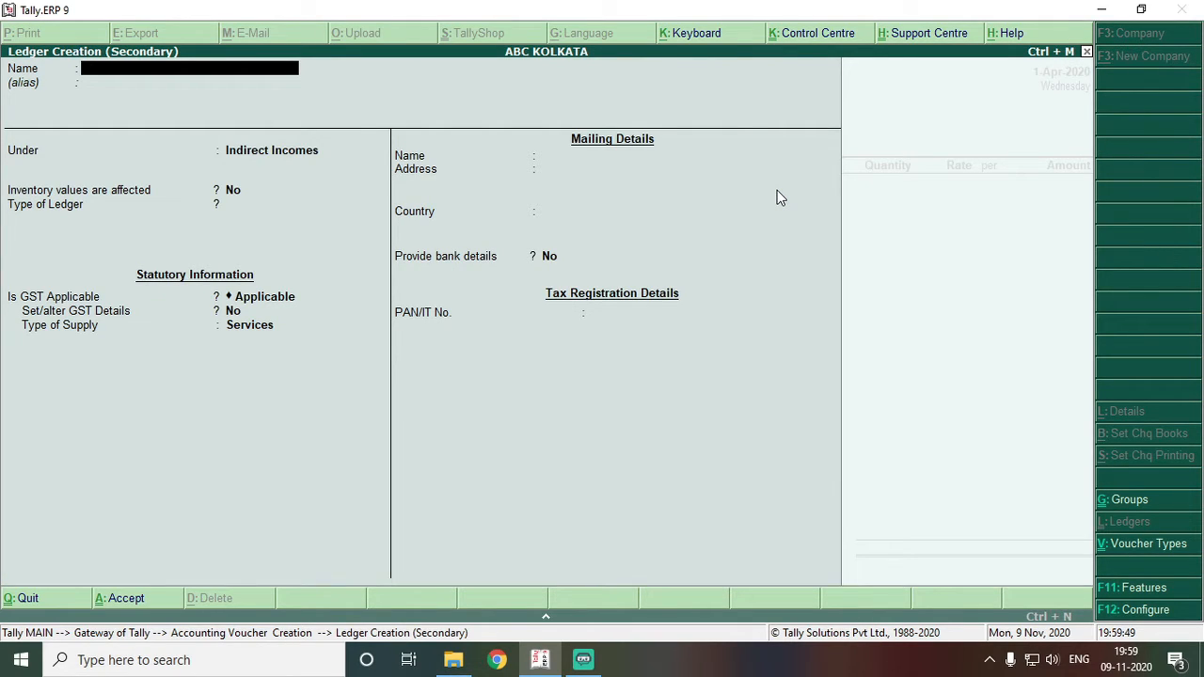
type("CUSTOMER")
key("Return")
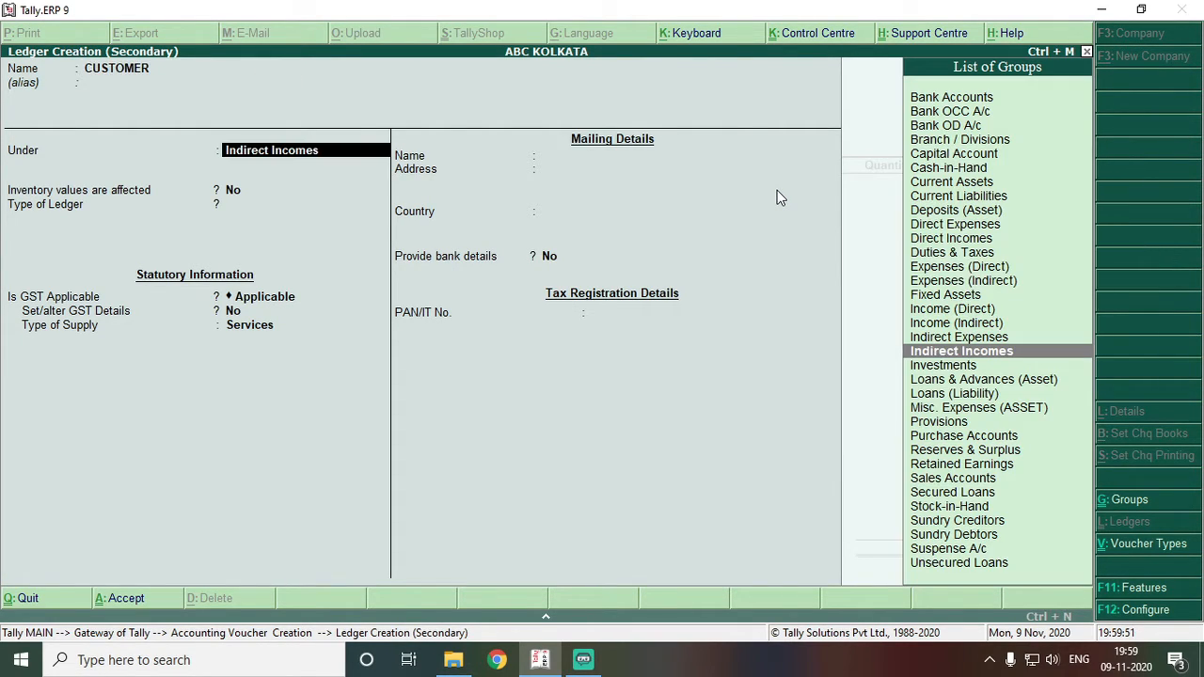
type("DEB")
key("Return")
key("Return")
key("Return")
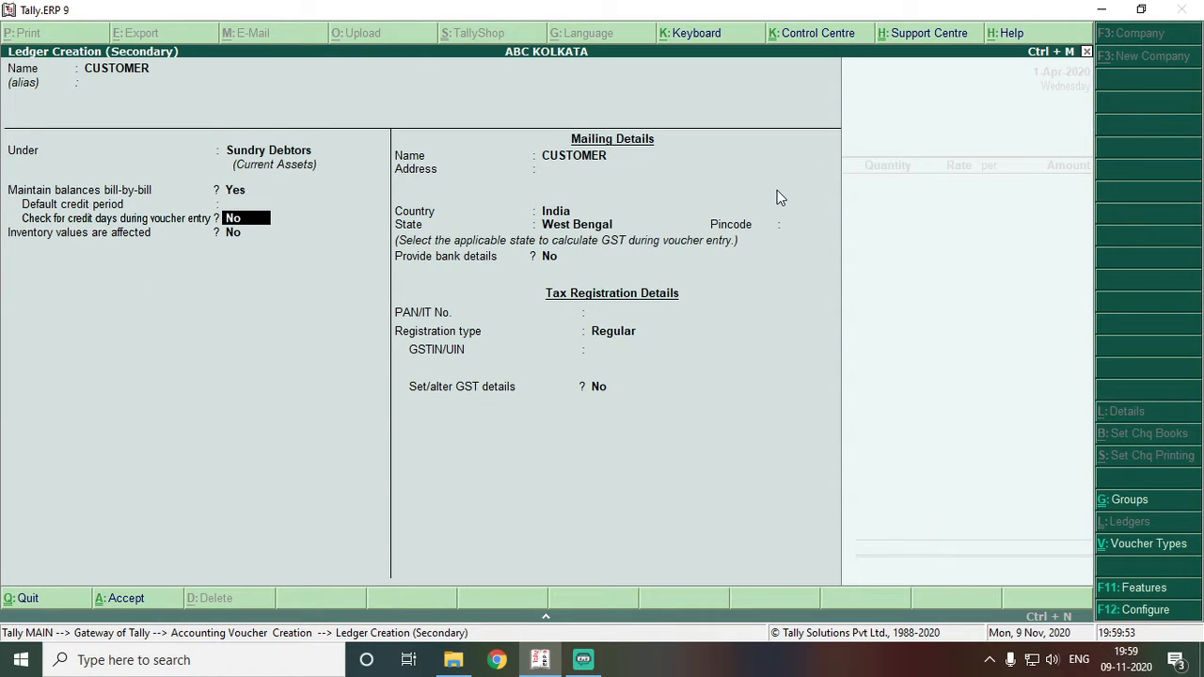
key("Return")
key("Return")
key("Return")
key("Return")
key("Return")
key("Return")
key("Return")
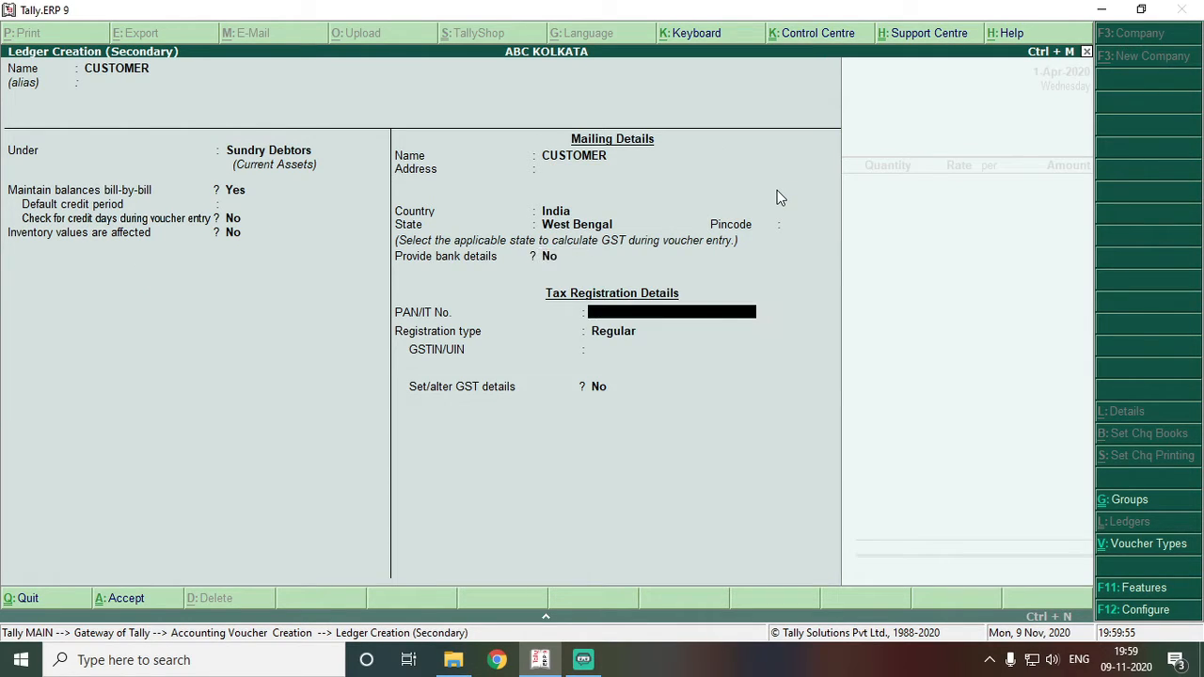
key("Return")
key("Return")
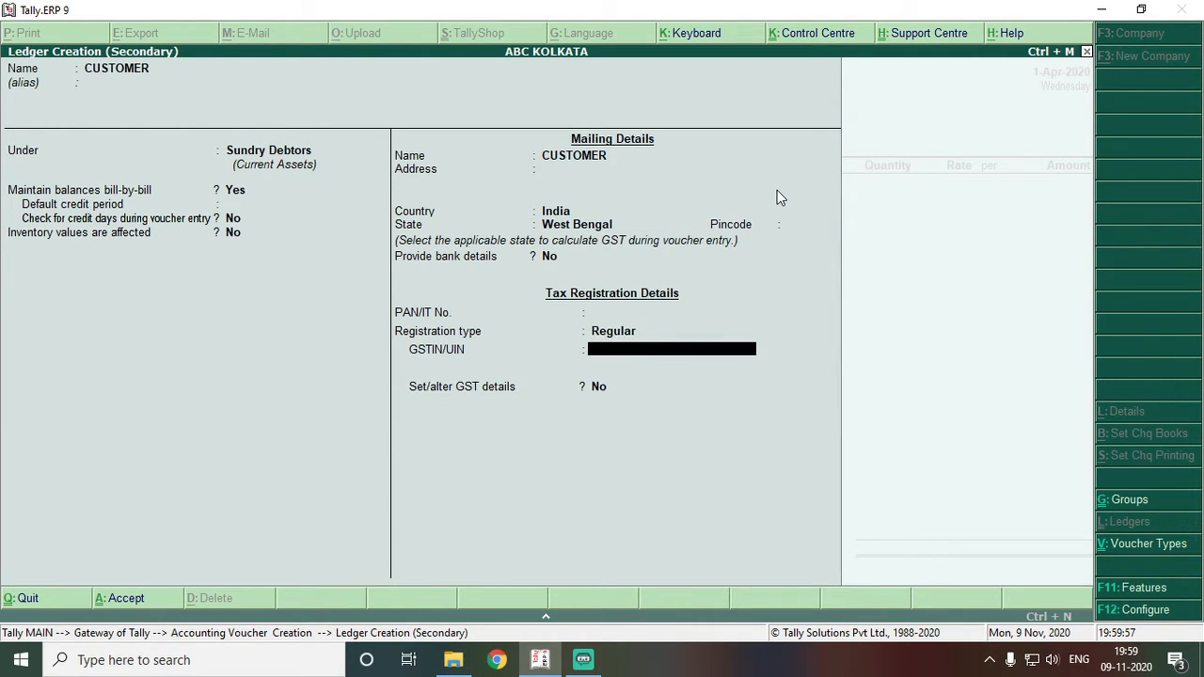
type("41564516164")
key("Return")
key("Return")
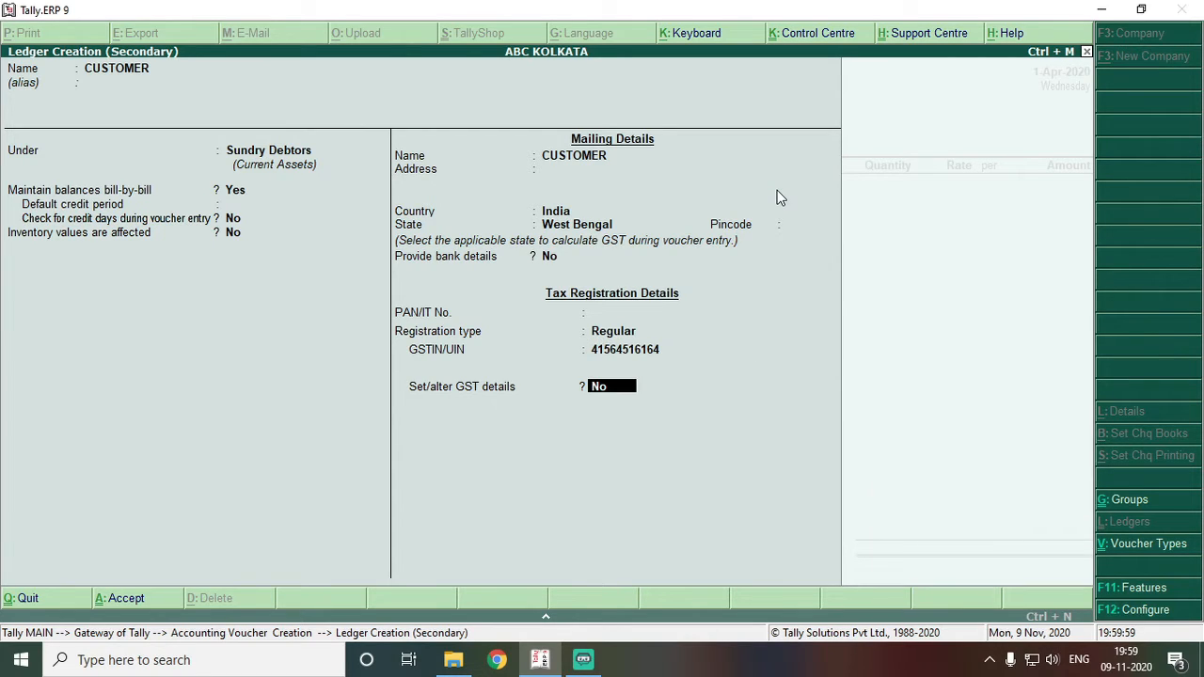
key("Return")
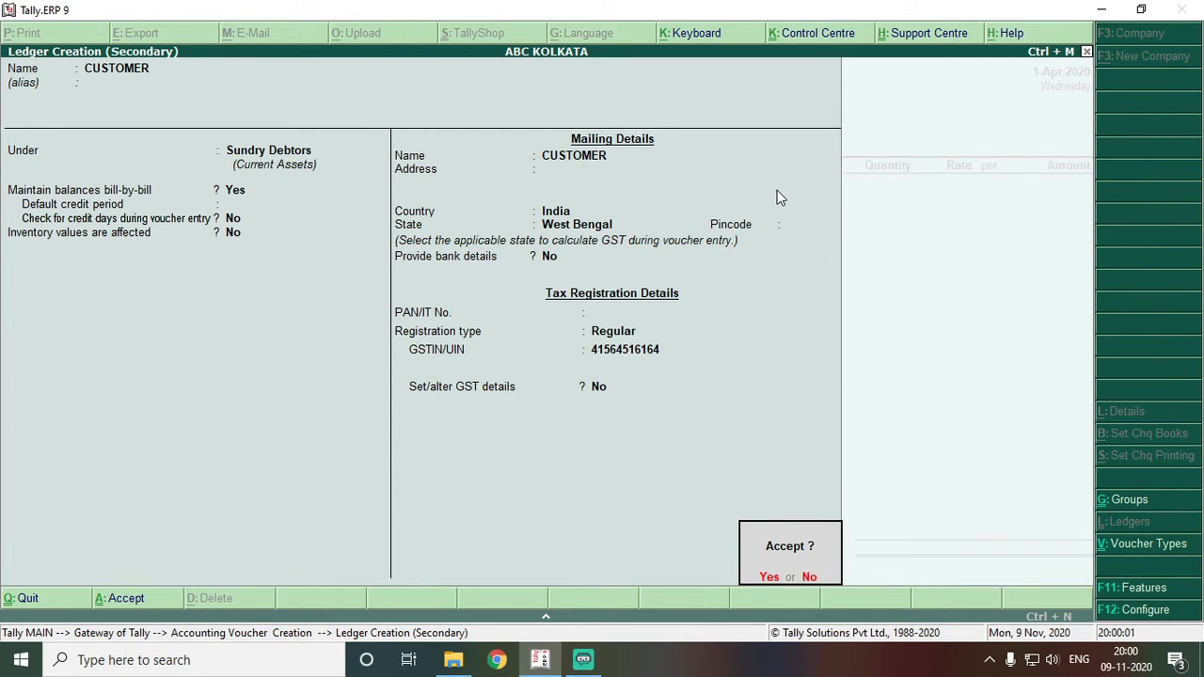
key("Return")
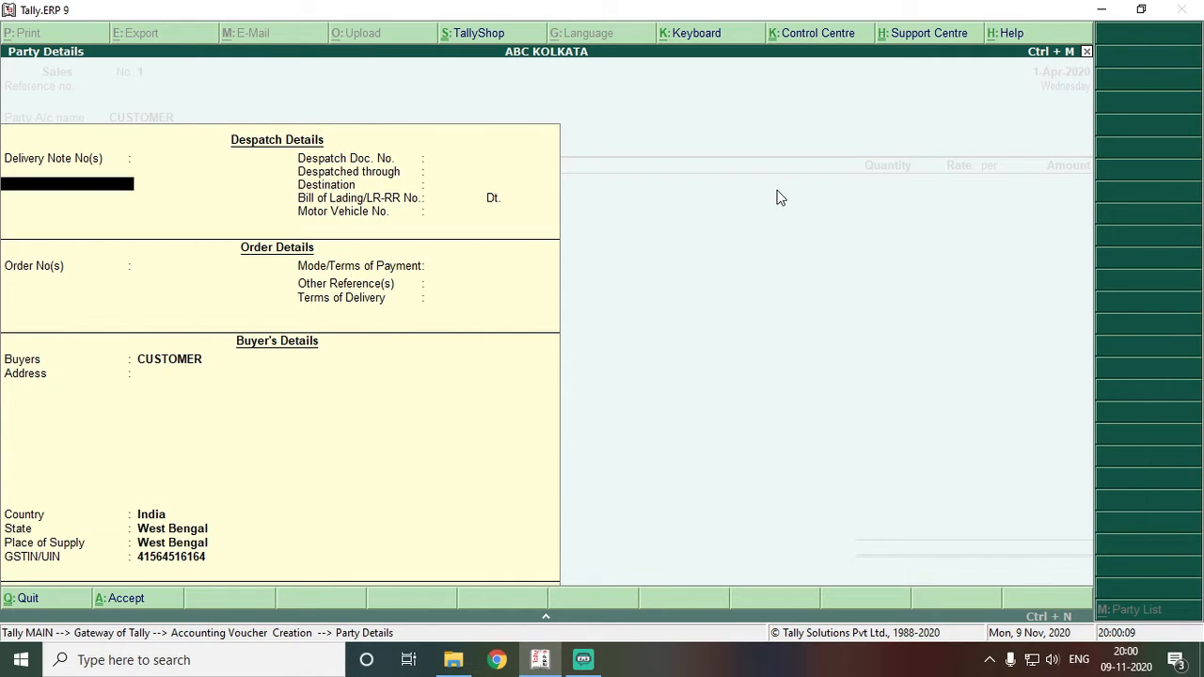
- Confirm West Bengal as the buyer's state and place of supply in Party Details
key("Return")
key("Return")
key("Return")
key("Return")
key("Return")
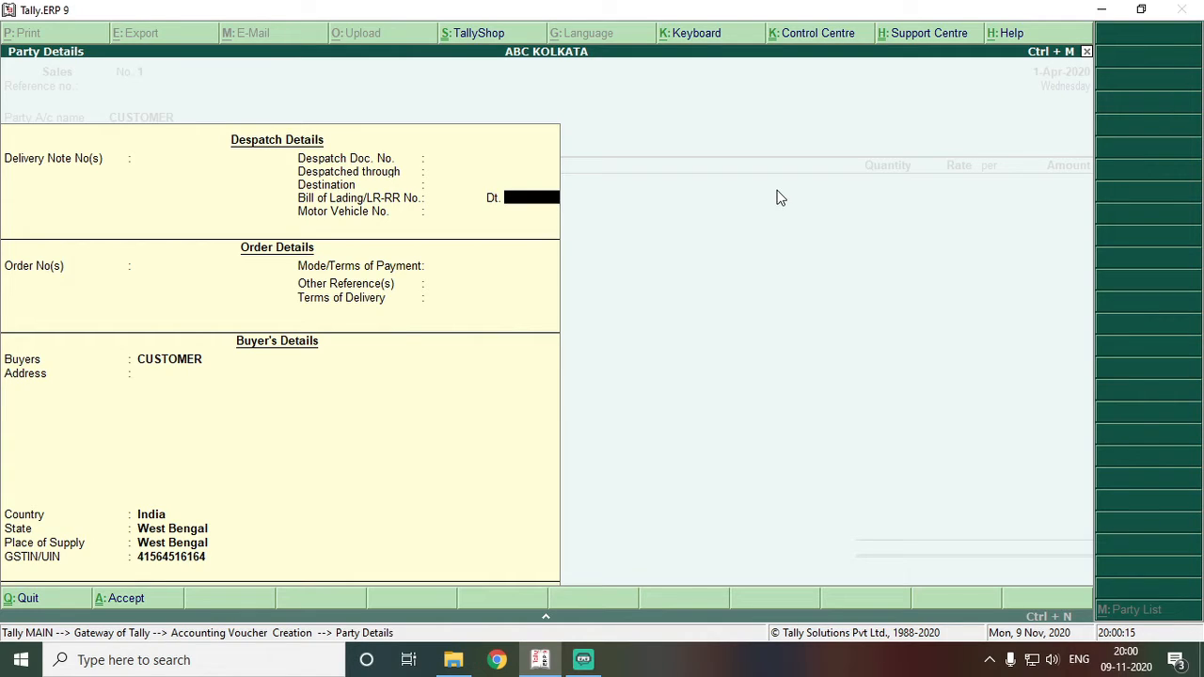
key("Return")
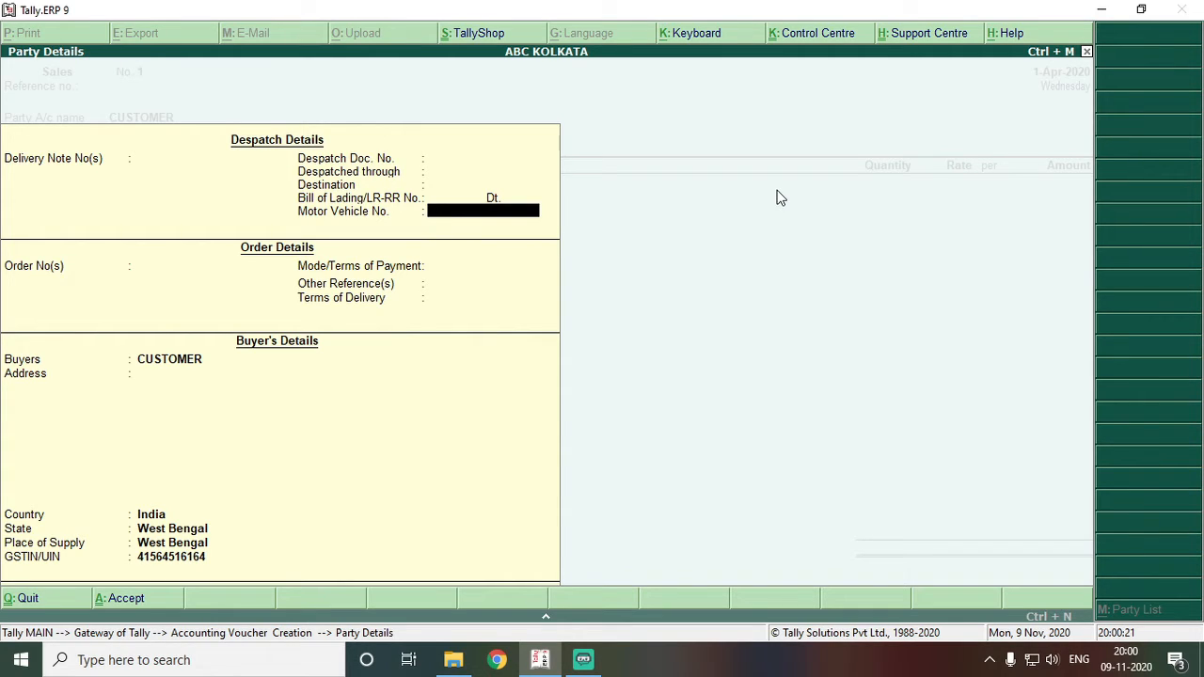
key("Return")
key("Return")
key("Return")
key("Return")
key("Return")
key("Return")
key("Return")
key("Return")
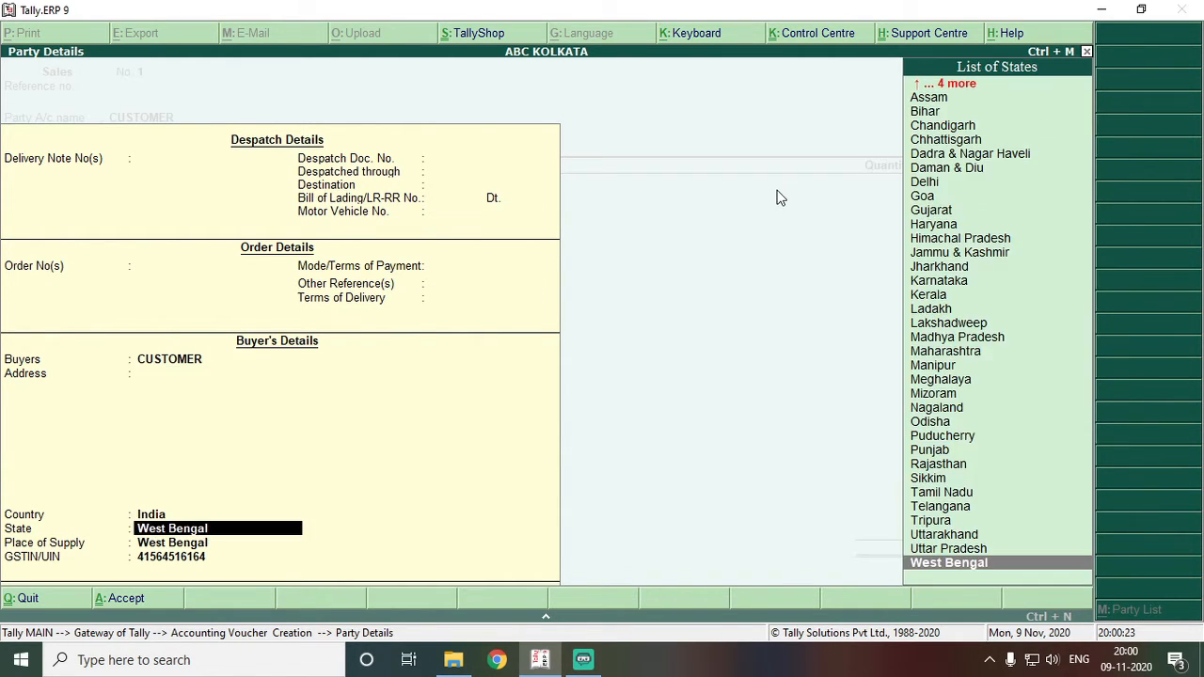
key("Return")
key("Return")
key("Return")
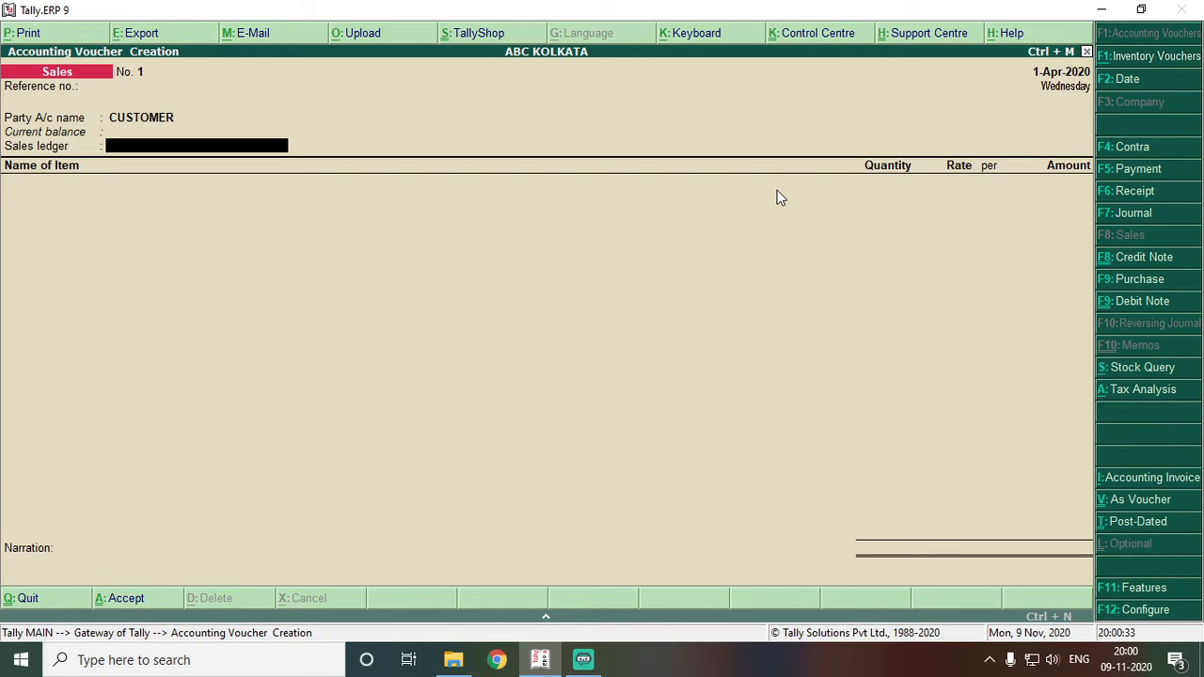
key("alt+c")
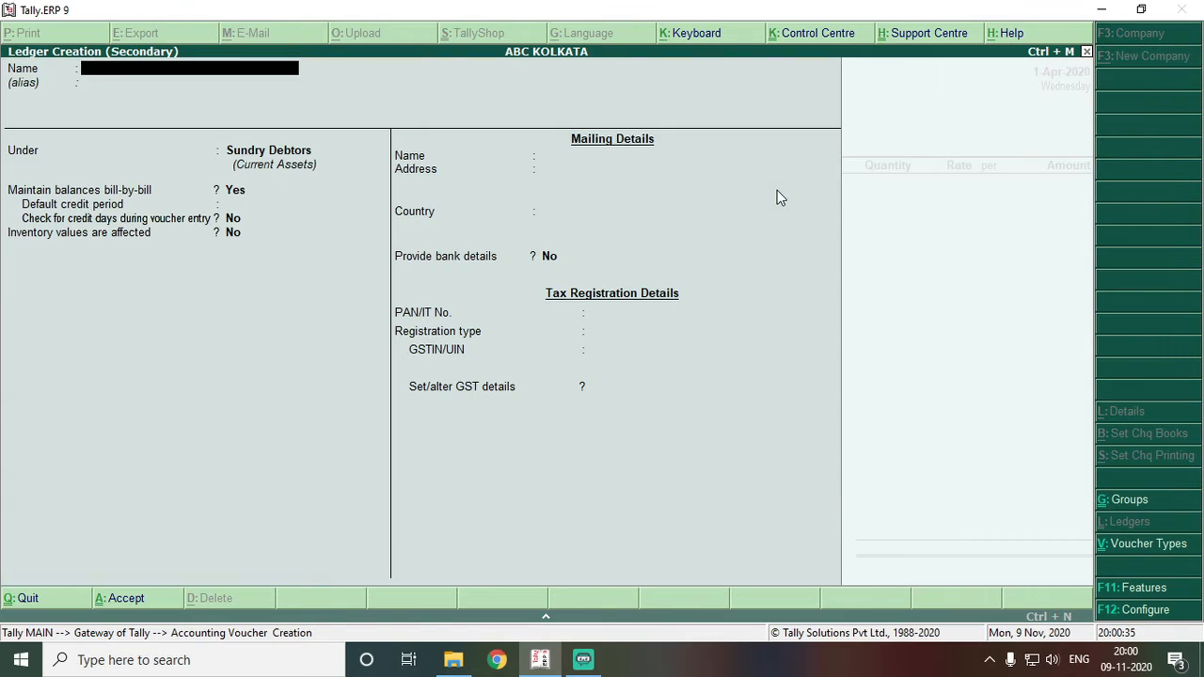
type("SALES @18")
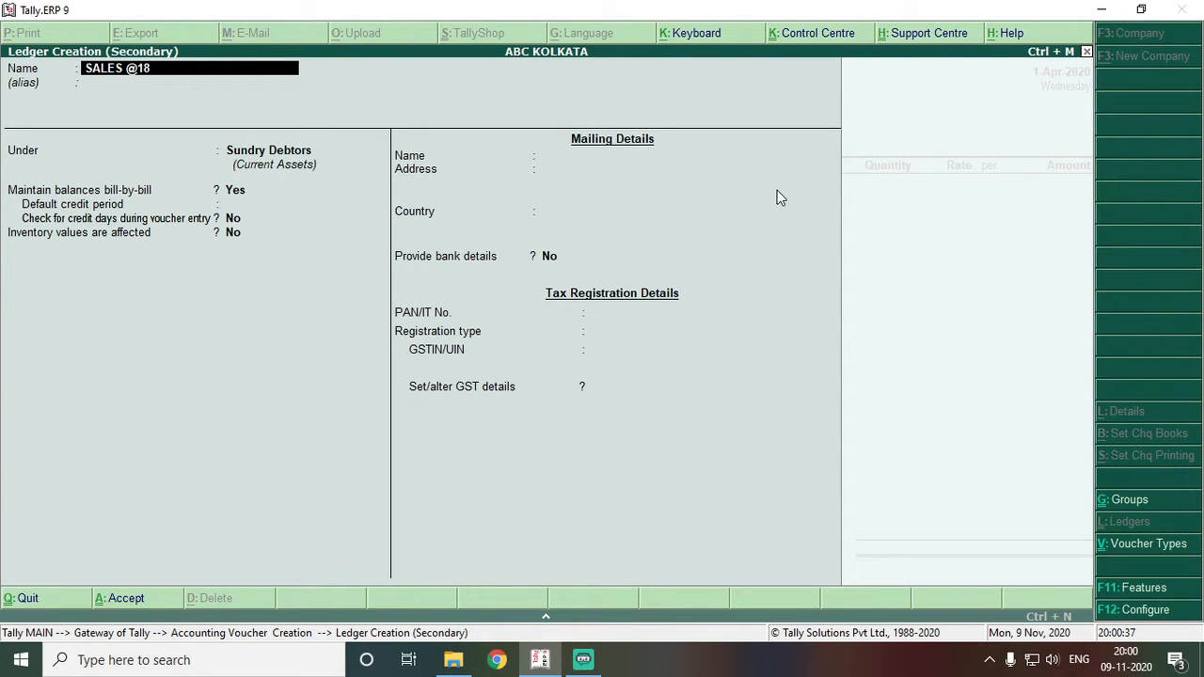
type("% GST")
key("Return")
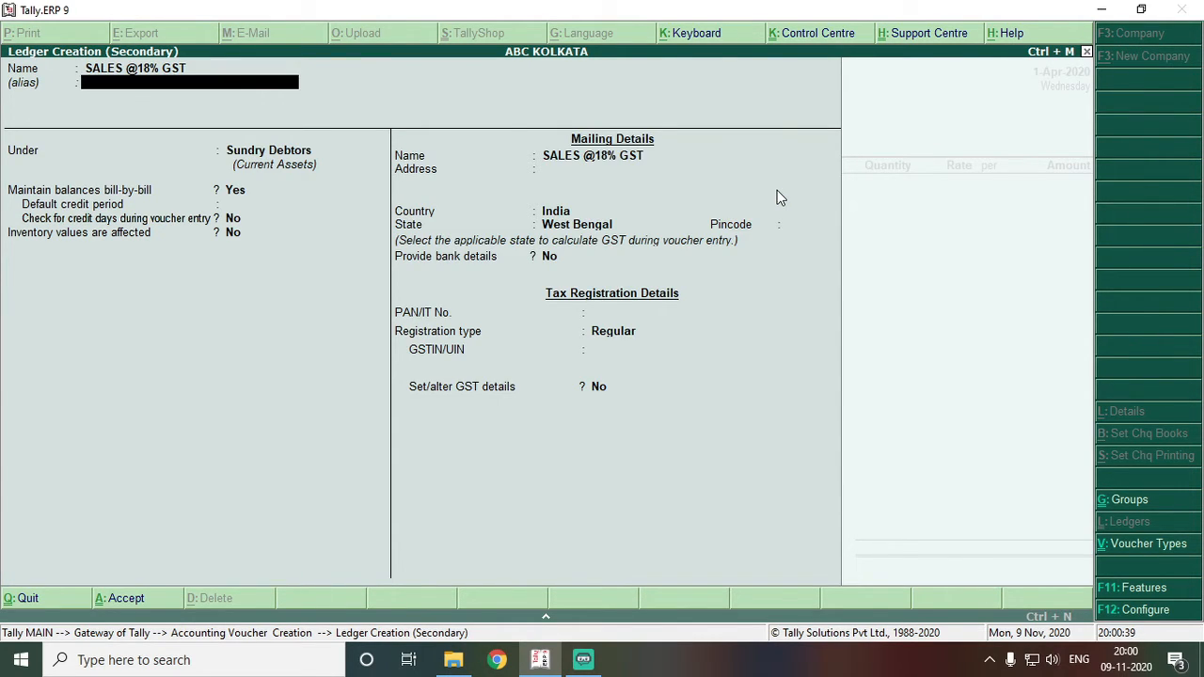
key("Return")
type("SALES")
key("Return")
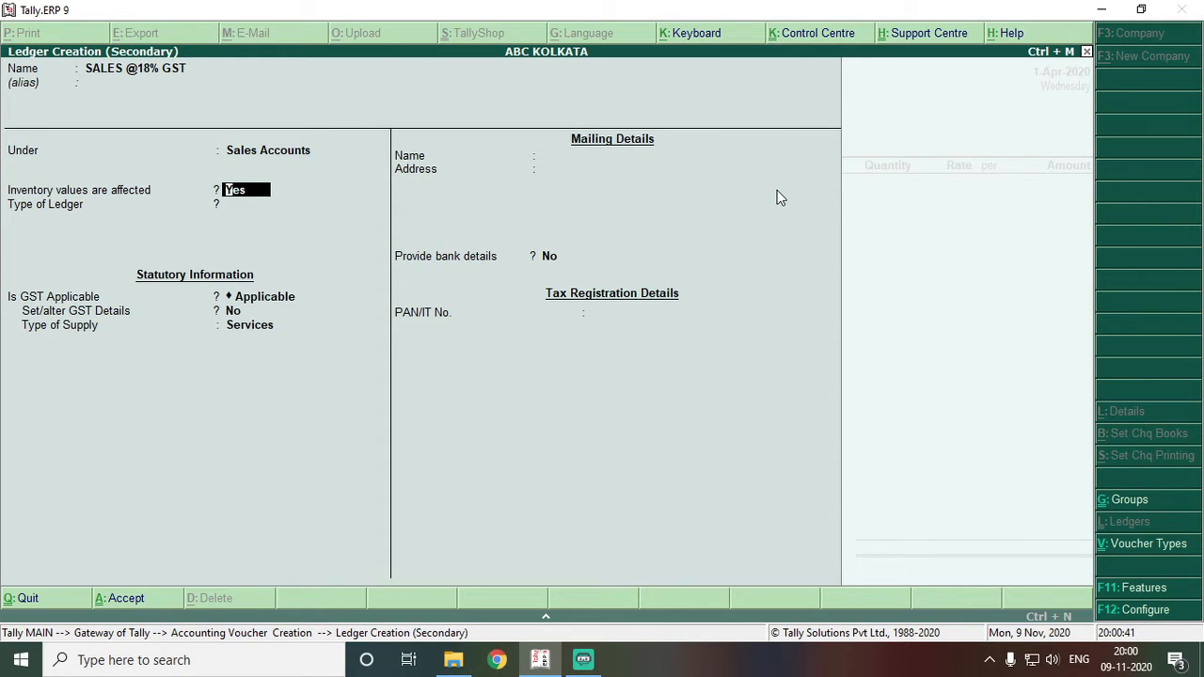
key("Return")
- Set the ledger's GST to Sales Taxable at 18% with supply type Goods, and save it
key("Return")
key("Return")
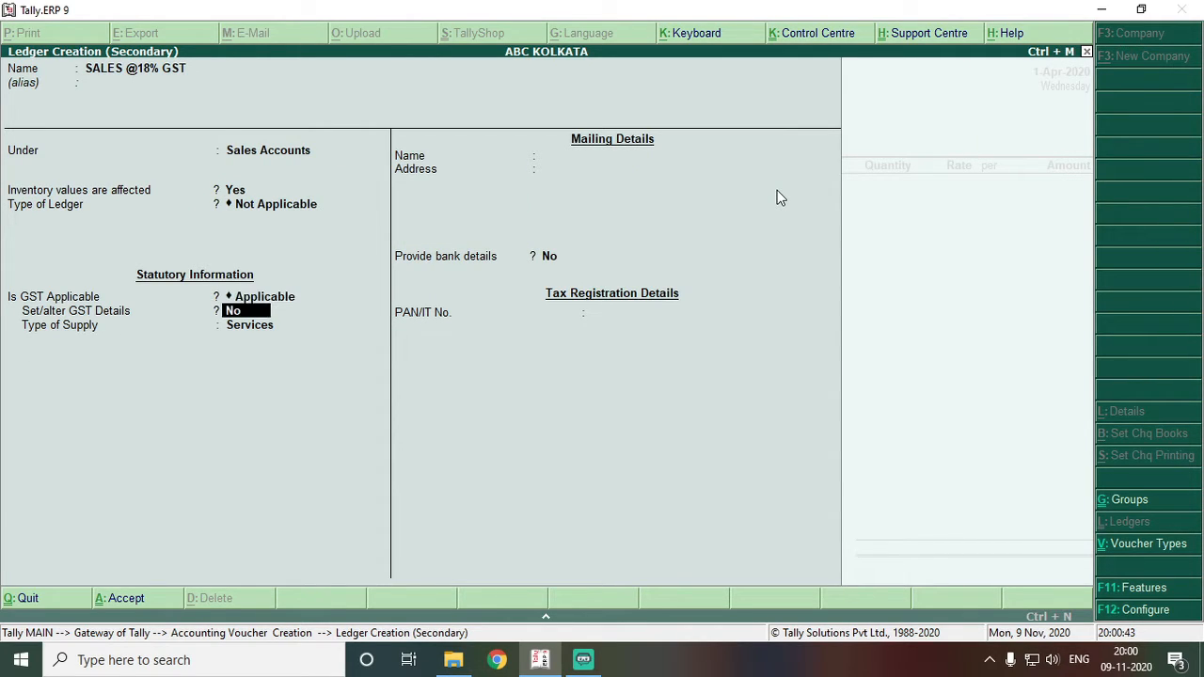
key("y")
key("Return")
key("Return")
type("SALES")
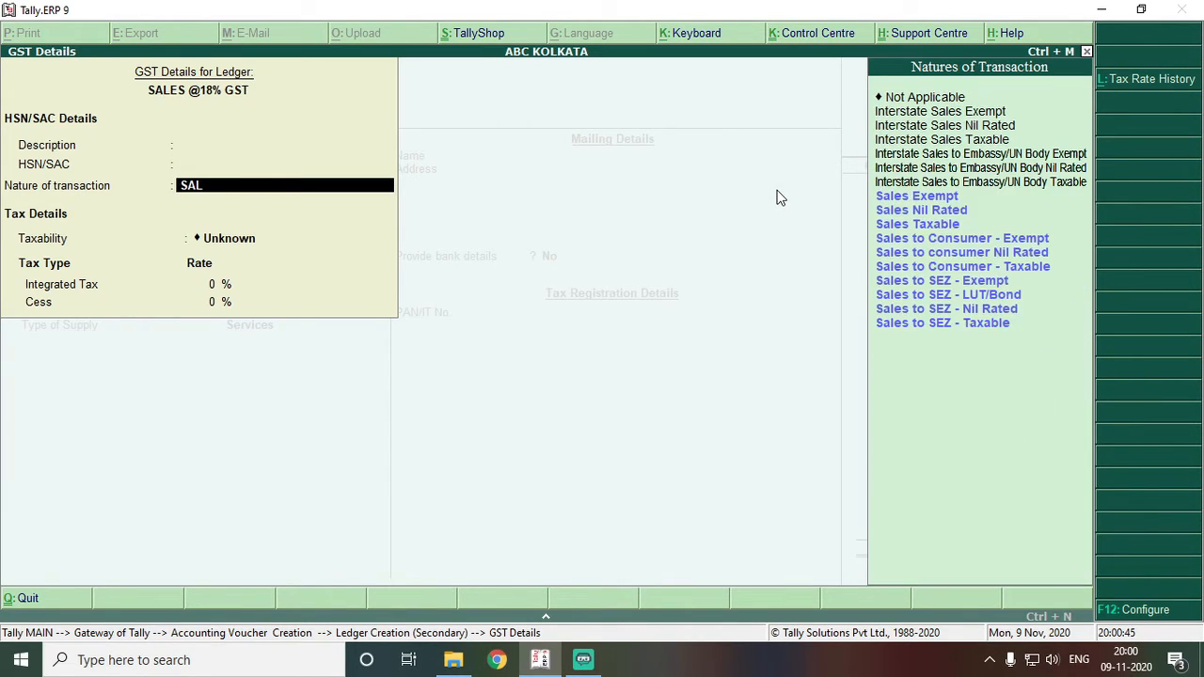
key("Up")
key("Up")
key("Up")
key("Up")
key("Up")
key("Up")
key("Up")
key("Up")
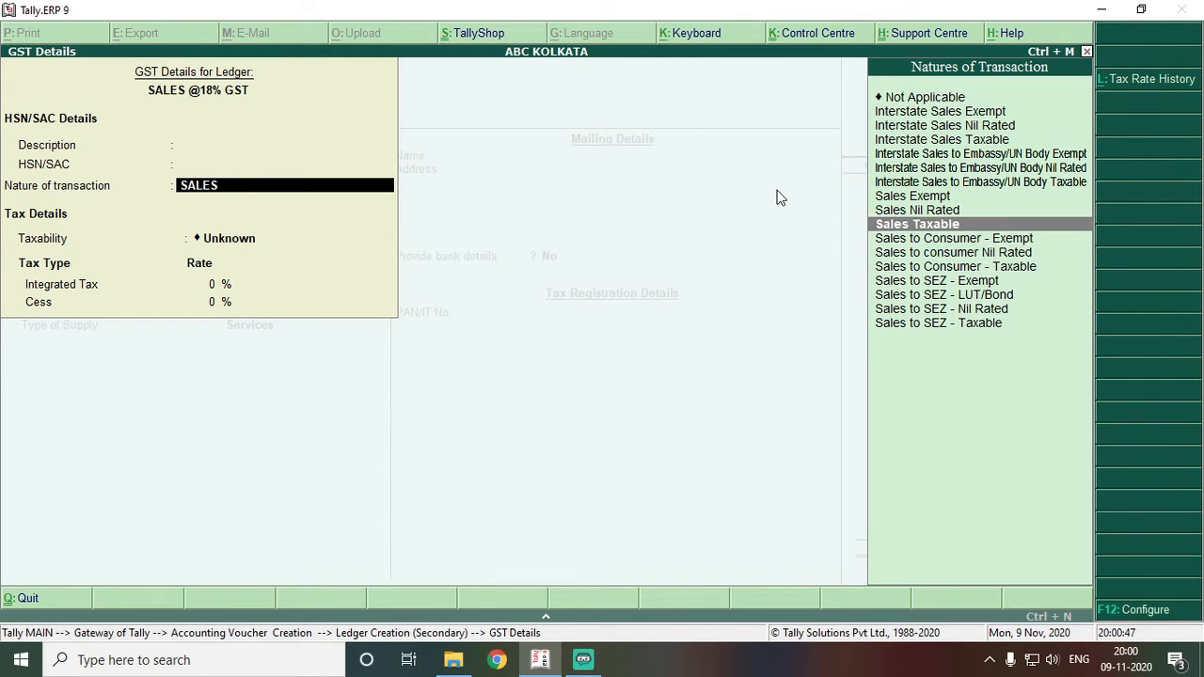
key("Return")
type("18")
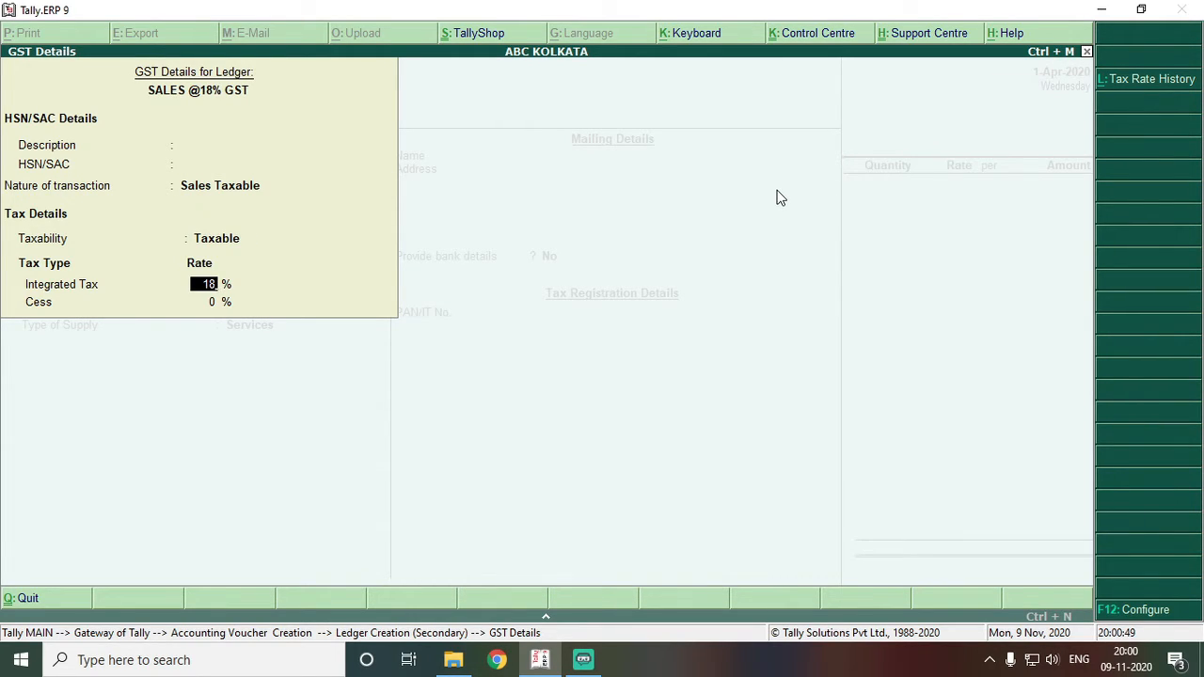
key("Return")
key("Return")
key("Up")
key("Return")
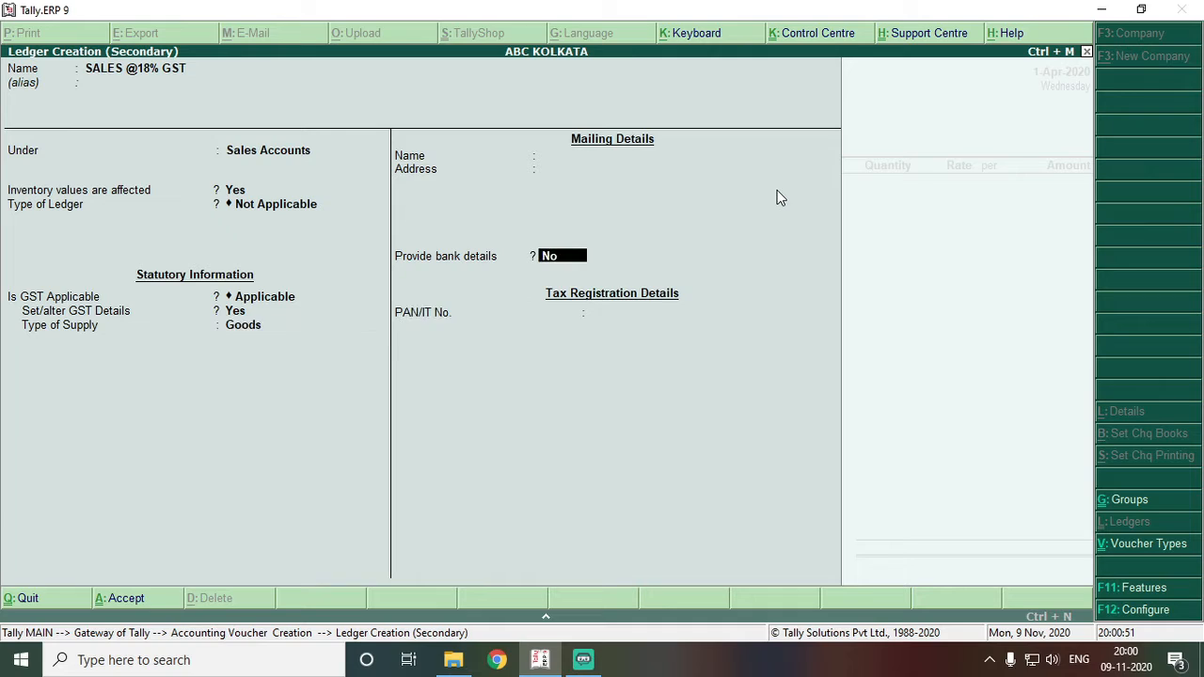
key("Return")
key("Return")
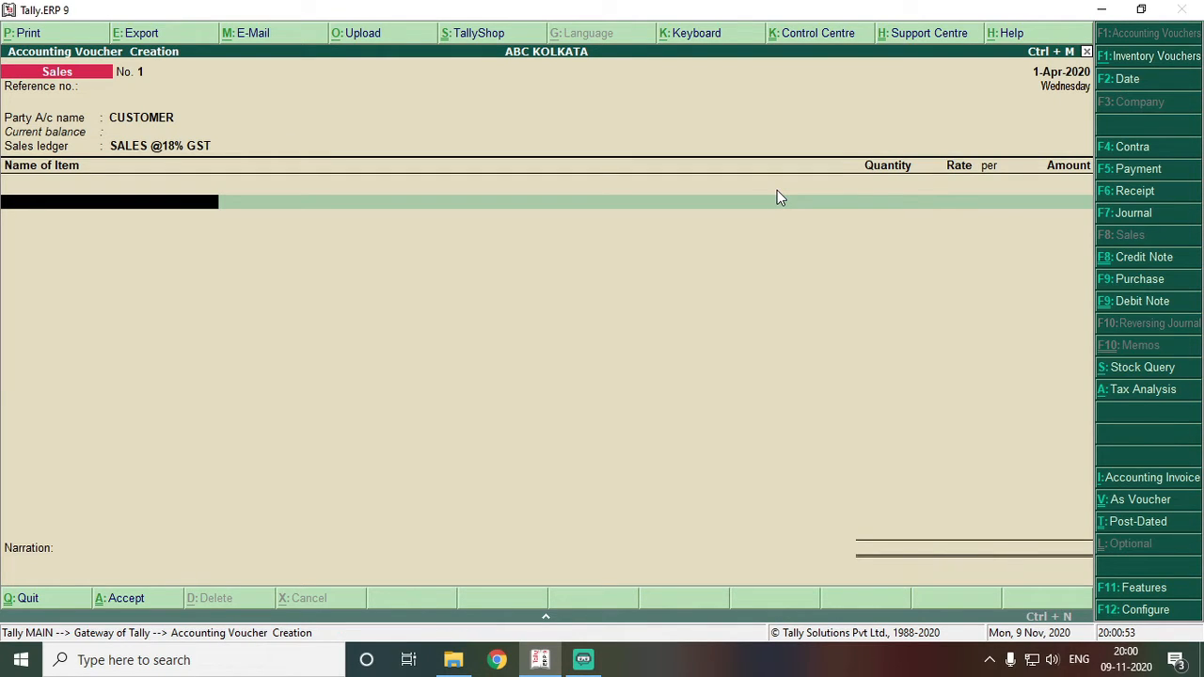
- Sell 1 Pcs of SAMSUNG GALAXY F41 at a rate of 14,406.78 (17000/1.18)
key("Down")
key("Return")
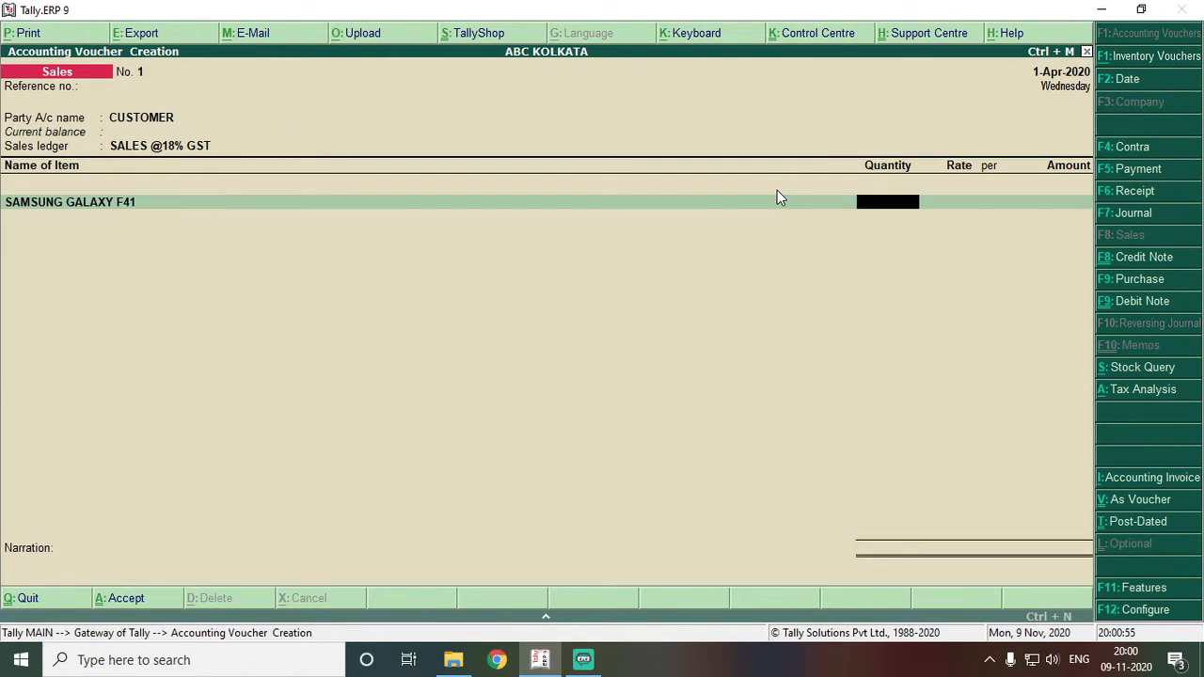
type("1")
key("Return")
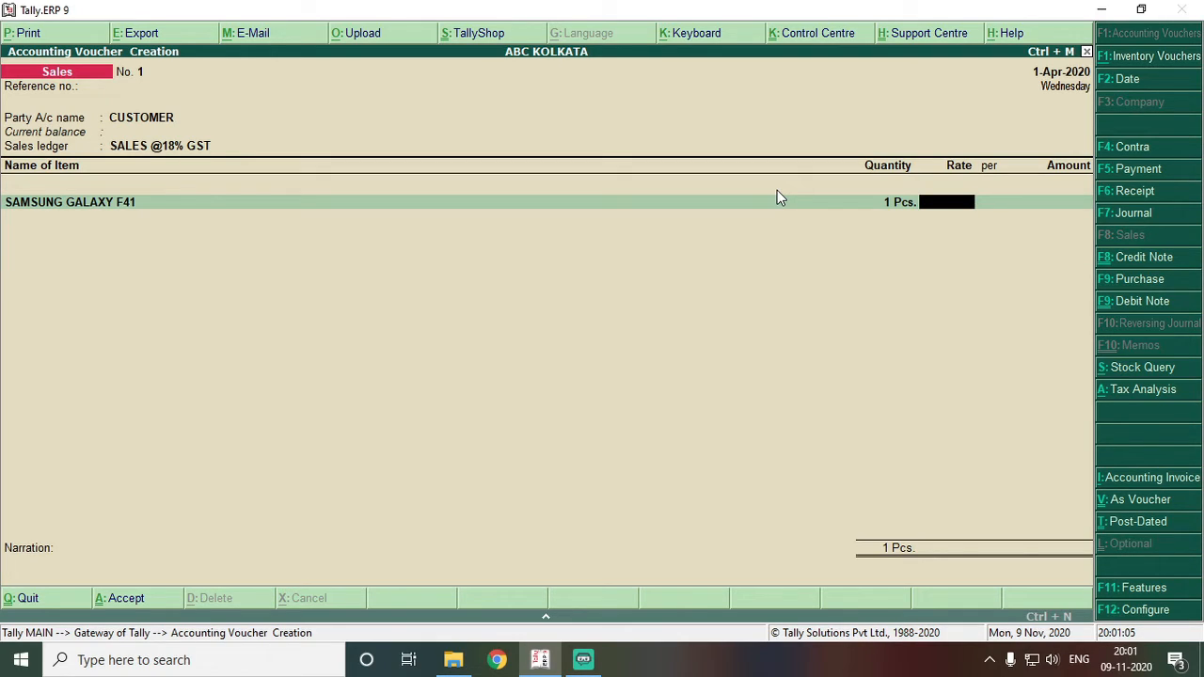
key("ctrl+n")
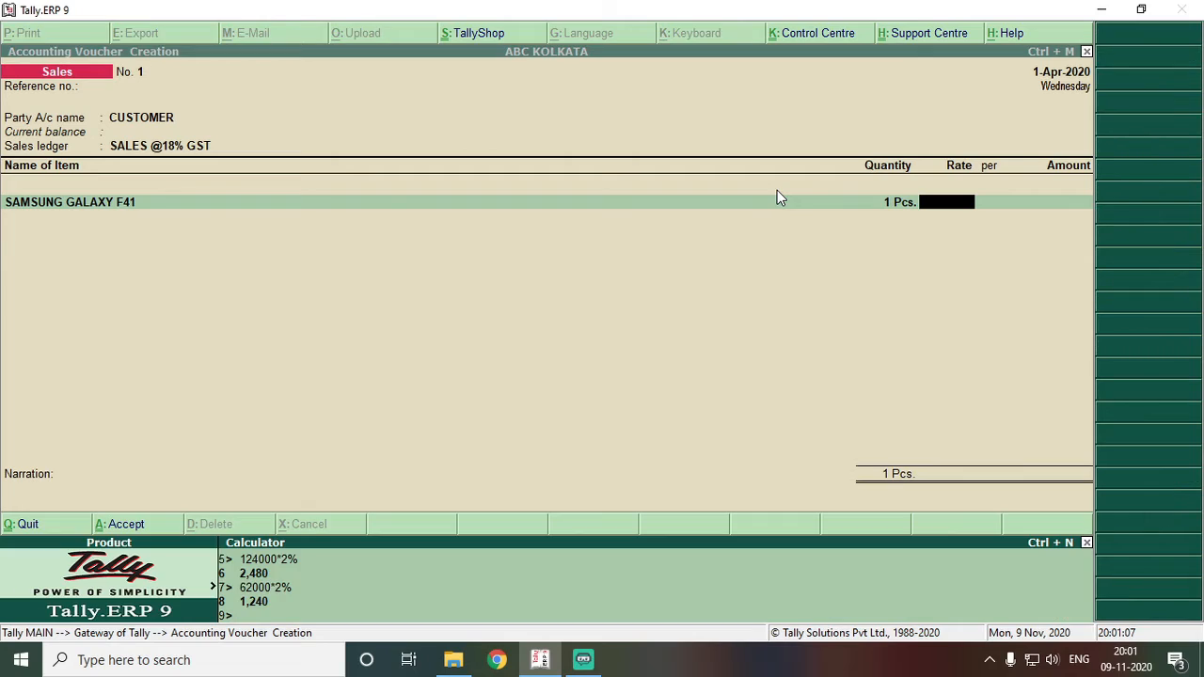
type("17000/1.18")
key("Return")
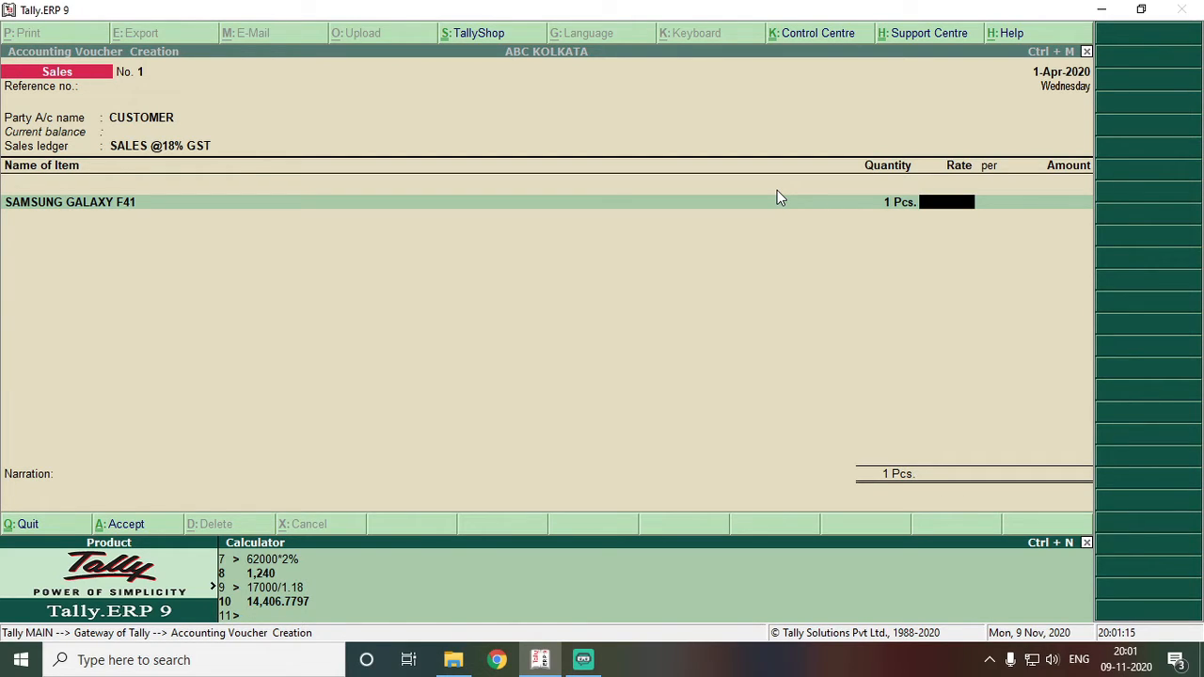
key("ctrl+m")
key("ctrl+alt+v")
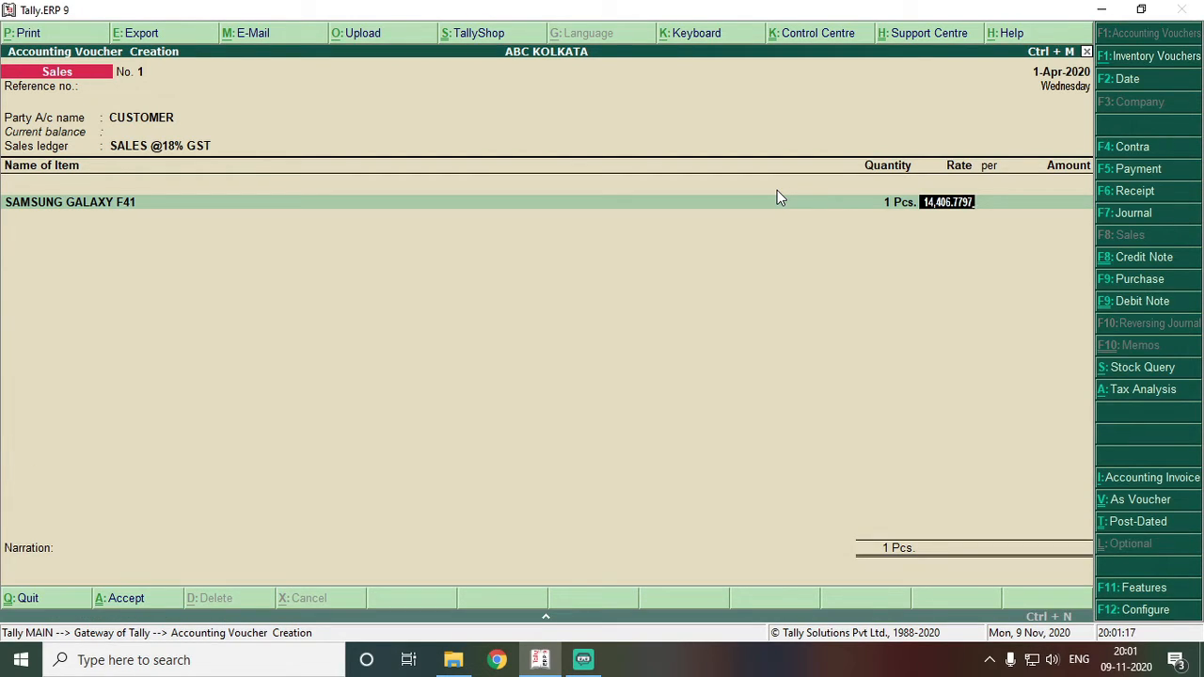
key("Return")
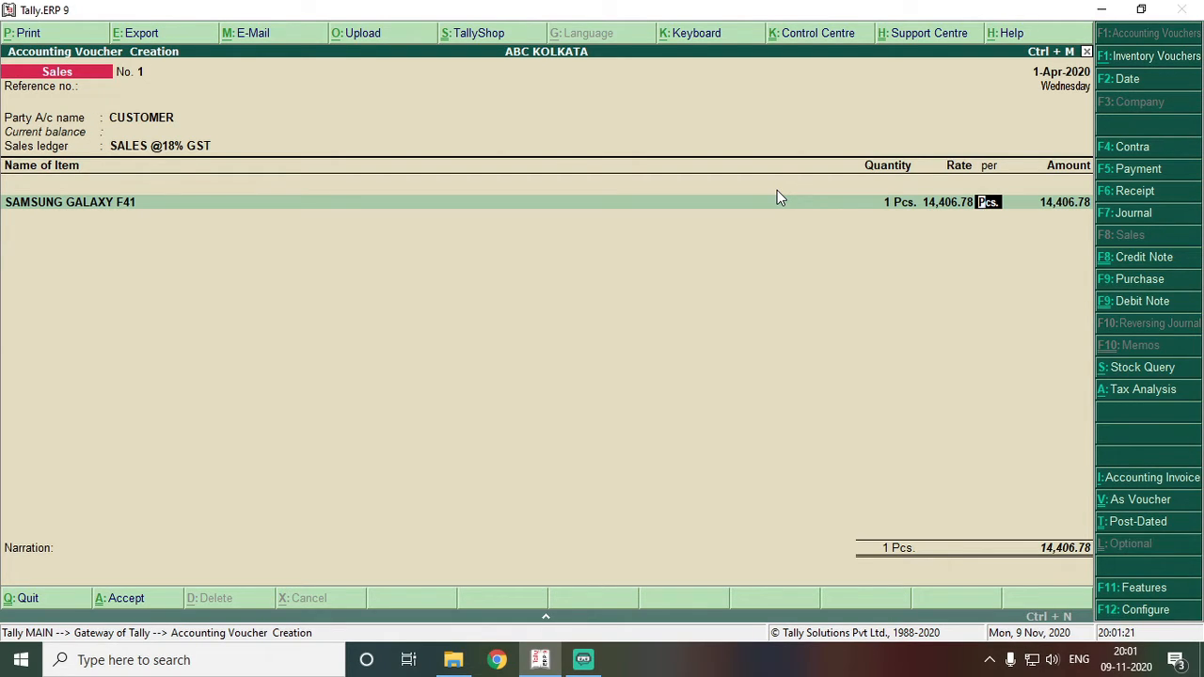
- Turn on tax-inclusive rate entry for stock items in the sales invoice configuration
left_click(1166, 611)
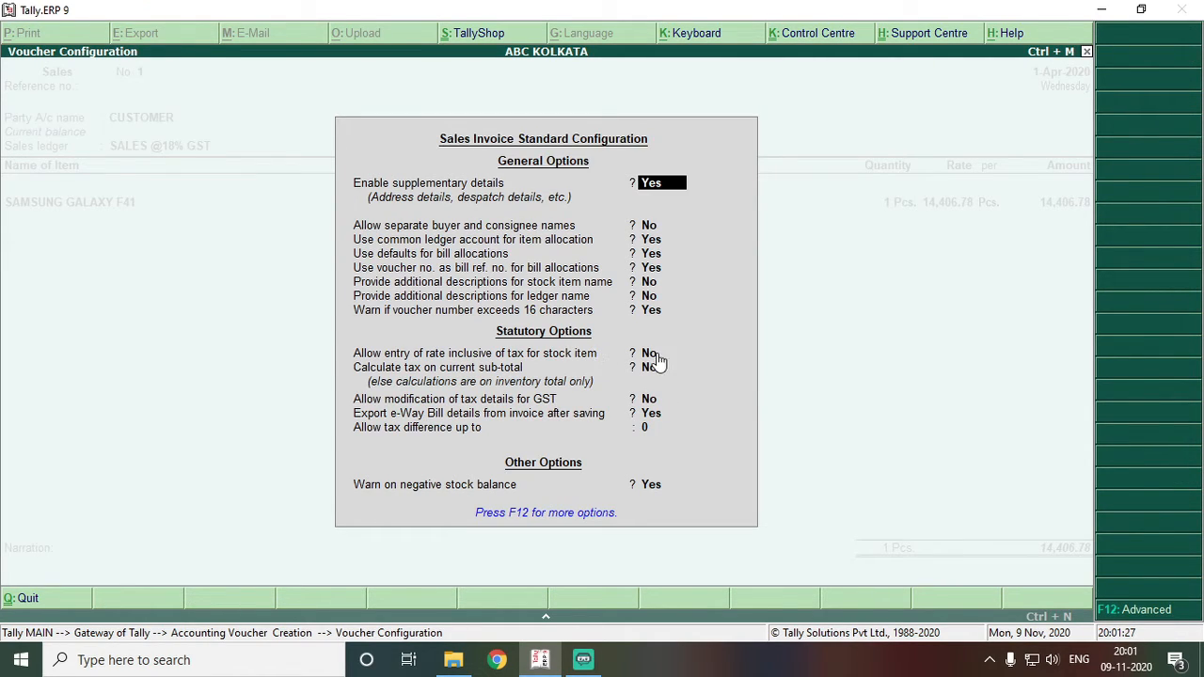
left_click(651, 356)
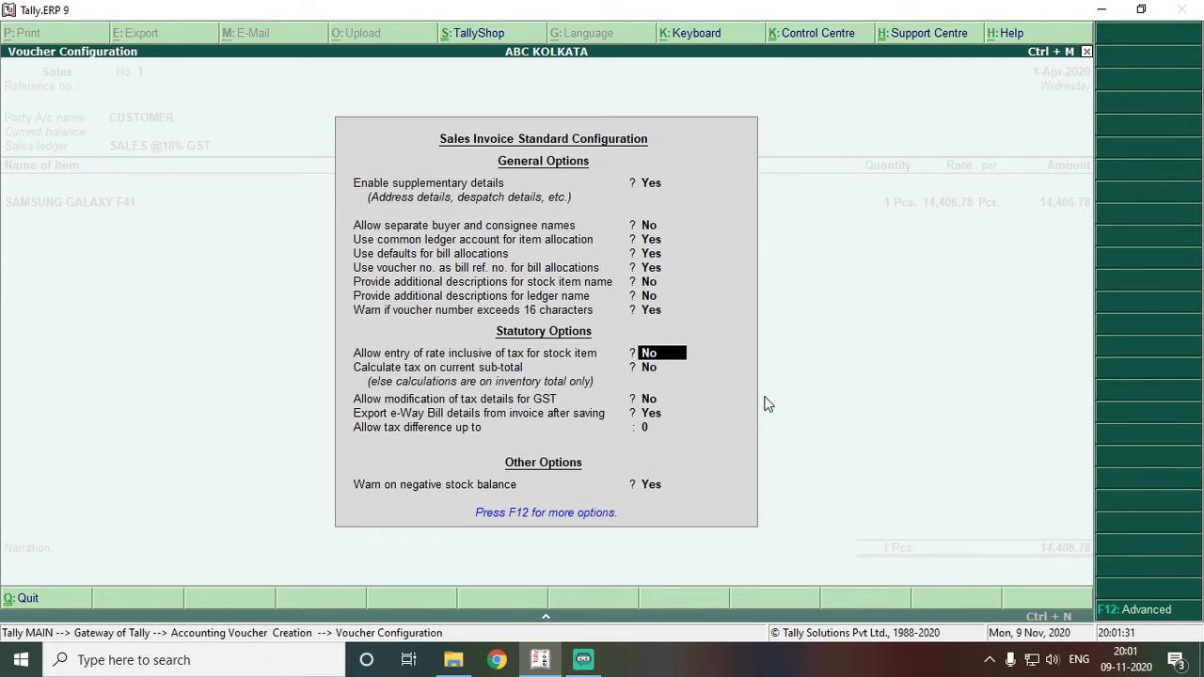
type("y")
key("Return")
key("Return")
key("Return")
key("Return")
key("Return")
key("Return")
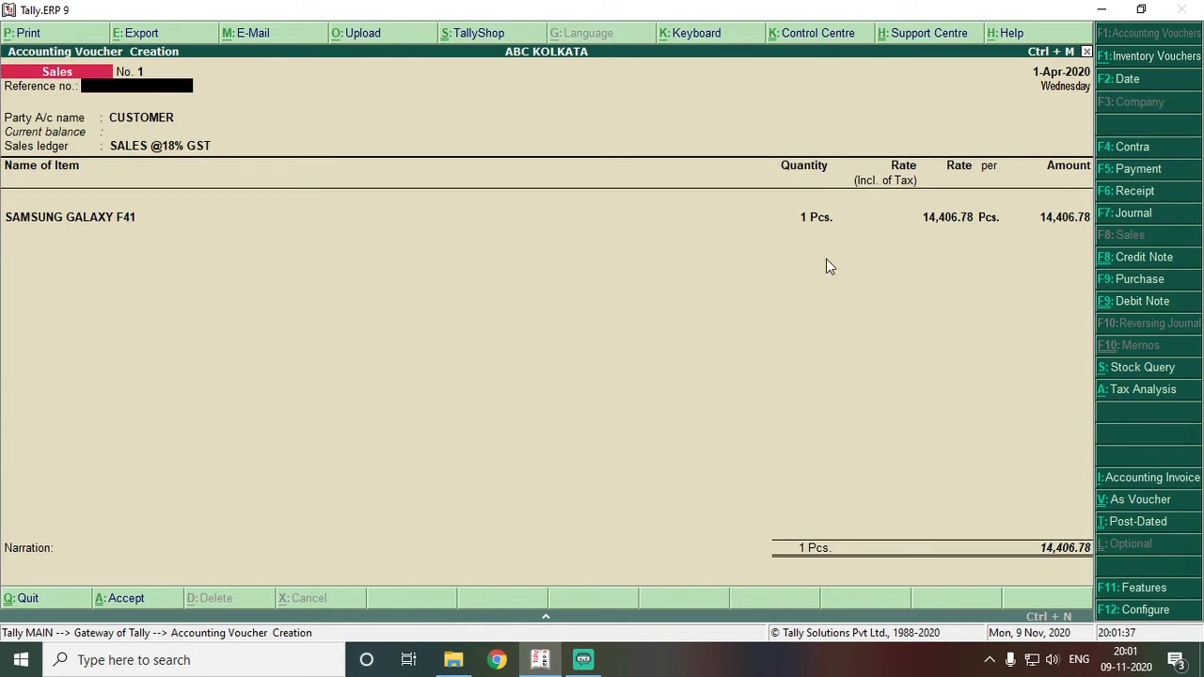
- Abandon the half-entered sales voucher after the negative stock warning and start a fresh one
left_click(888, 219)
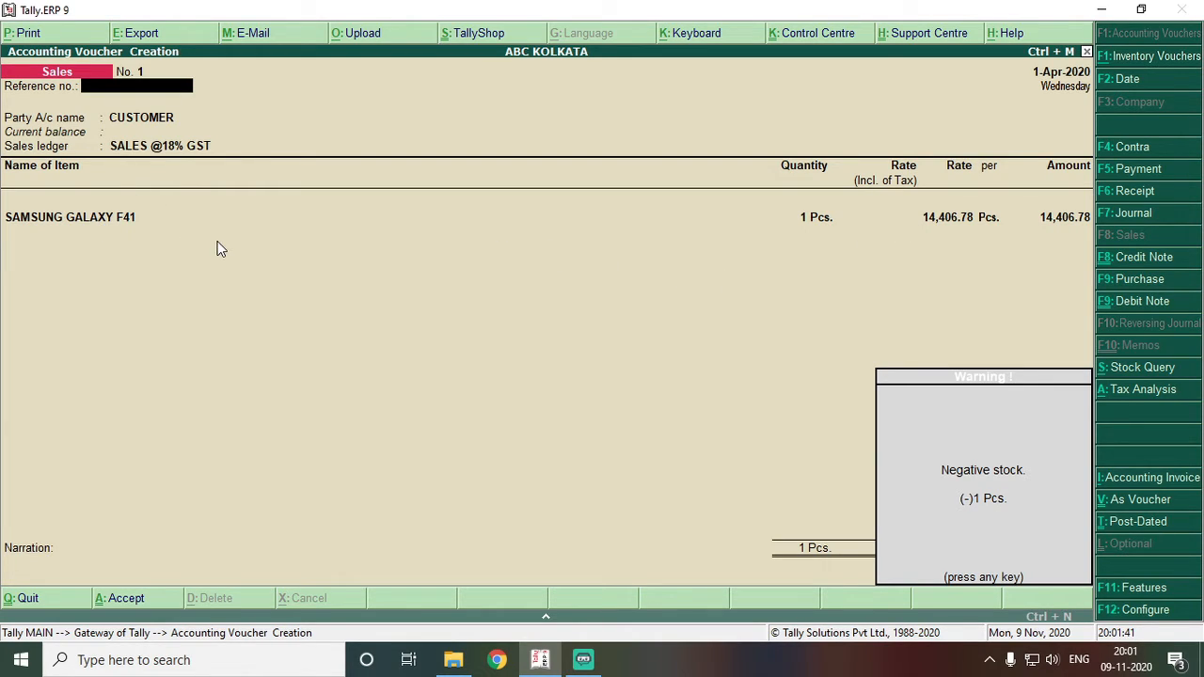
key("Return")
key("Return")
key("BackSpace")
key("BackSpace")
key("Return")
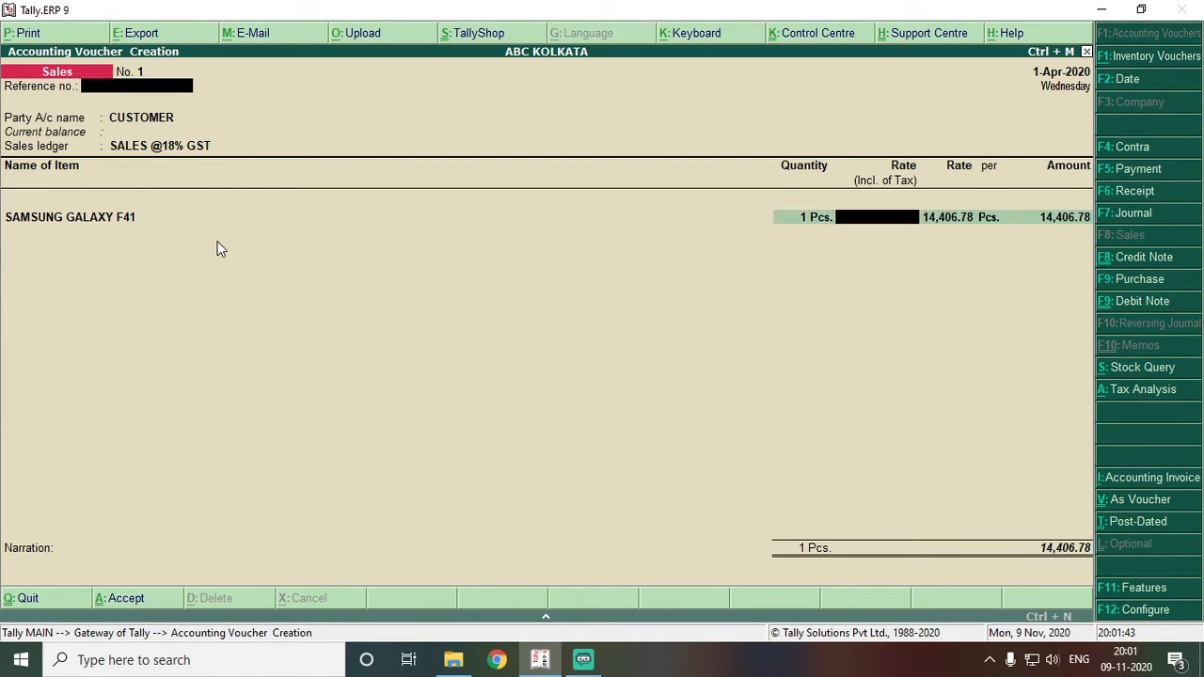
key("BackSpace")
key("BackSpace")
key("Return")
key("Return")
key("BackSpace")
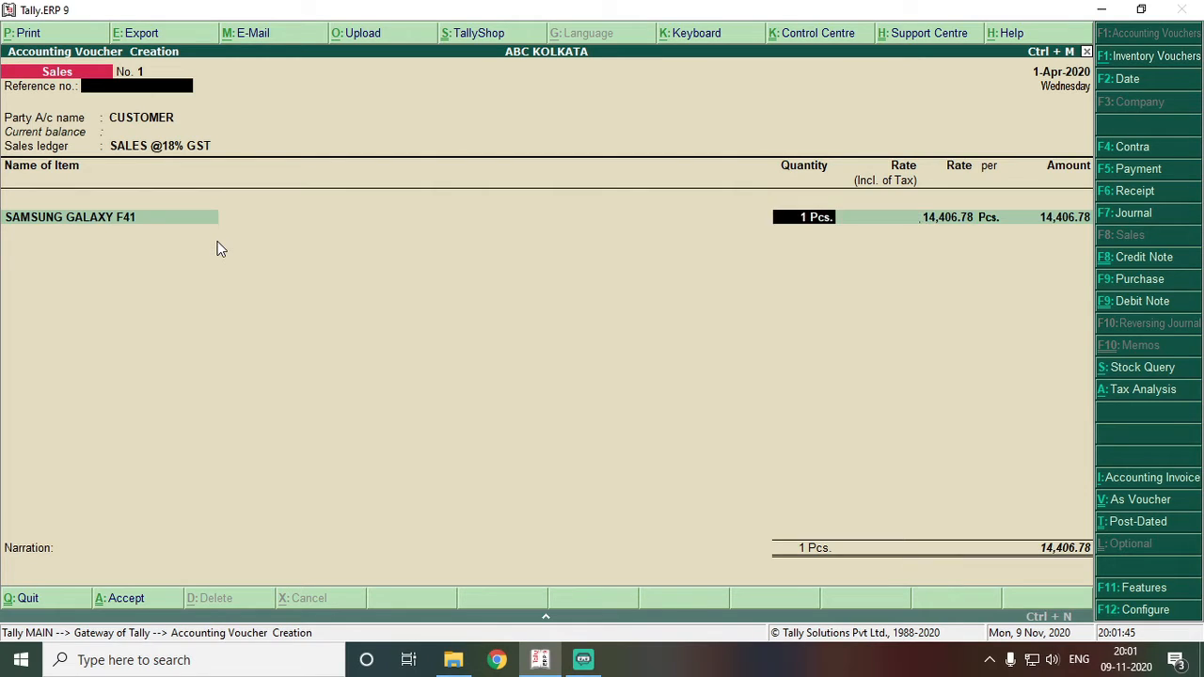
key("BackSpace")
key("BackSpace")
key("Return")
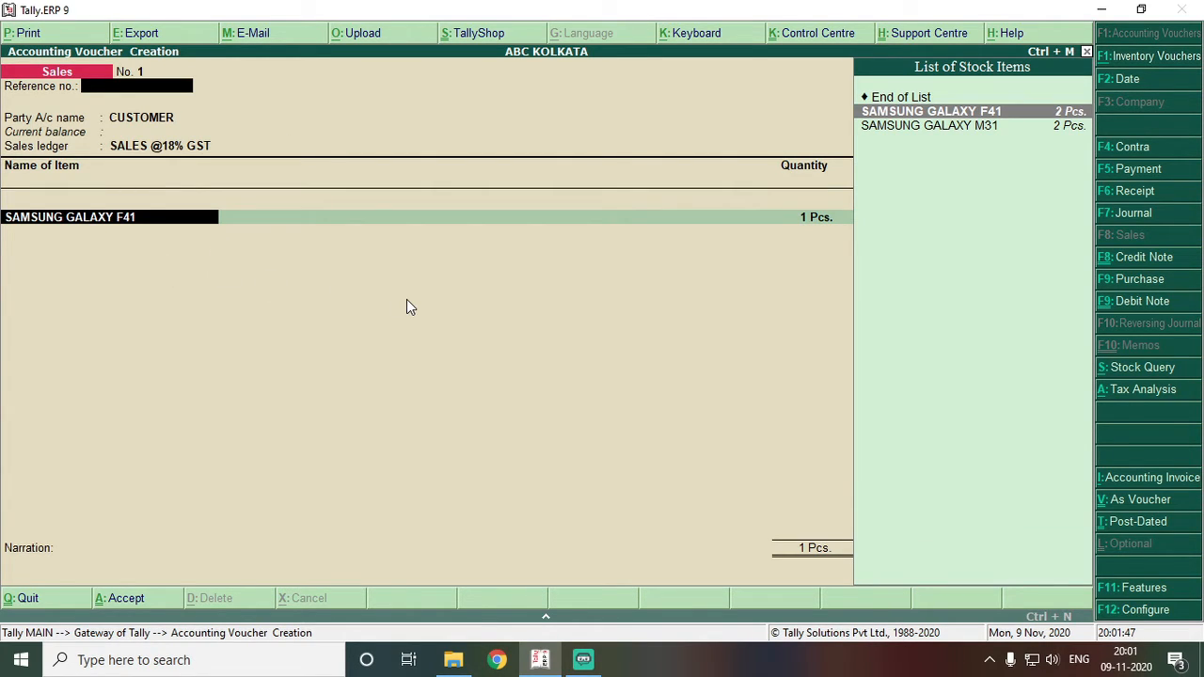
key("Escape")
key("Return")
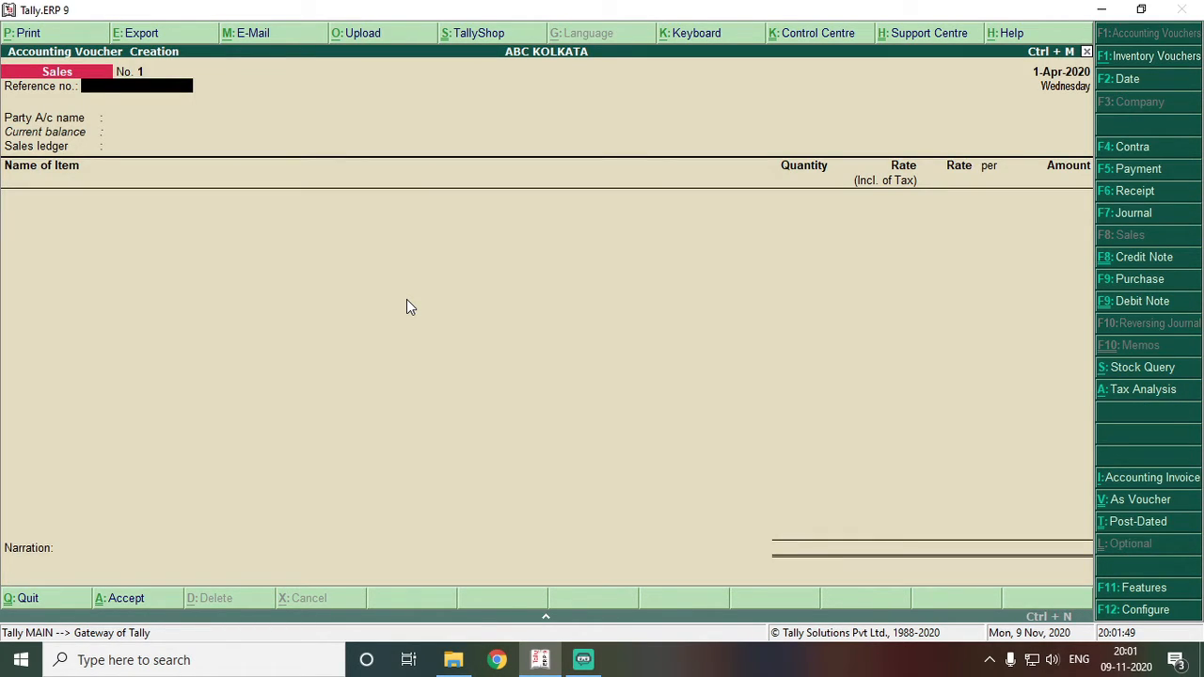
key("Return")
key("Down")
key("Return")
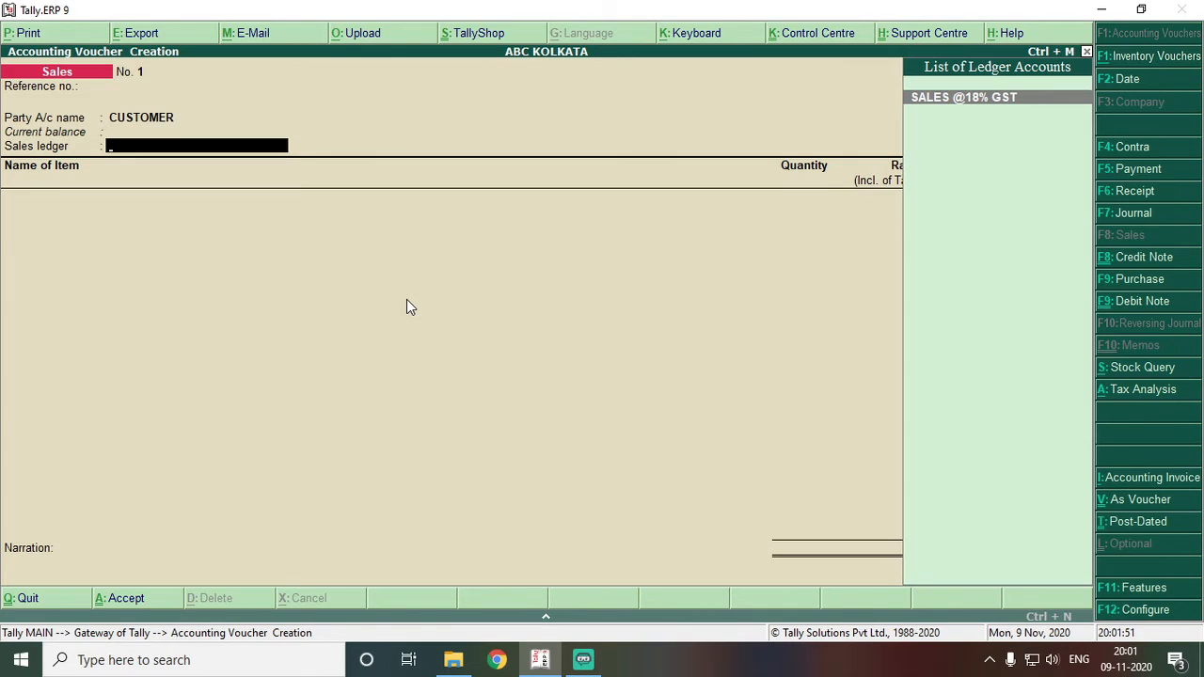
key("Return")
type("F4")
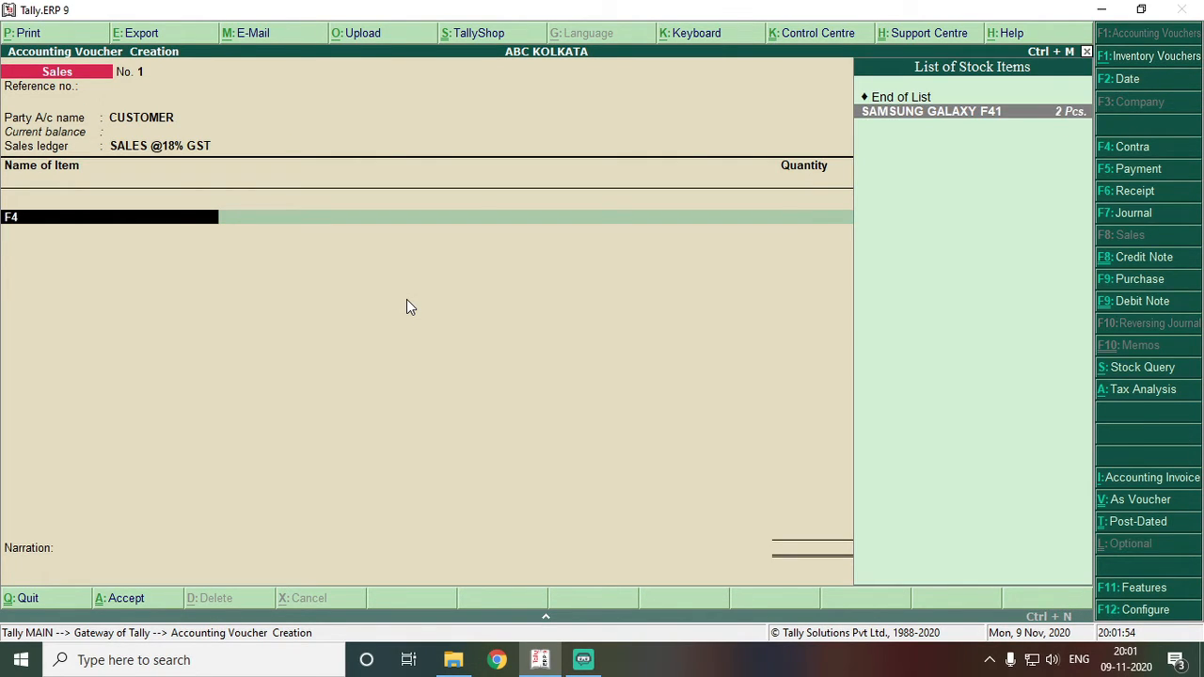
key("Return")
type("1")
key("Return")
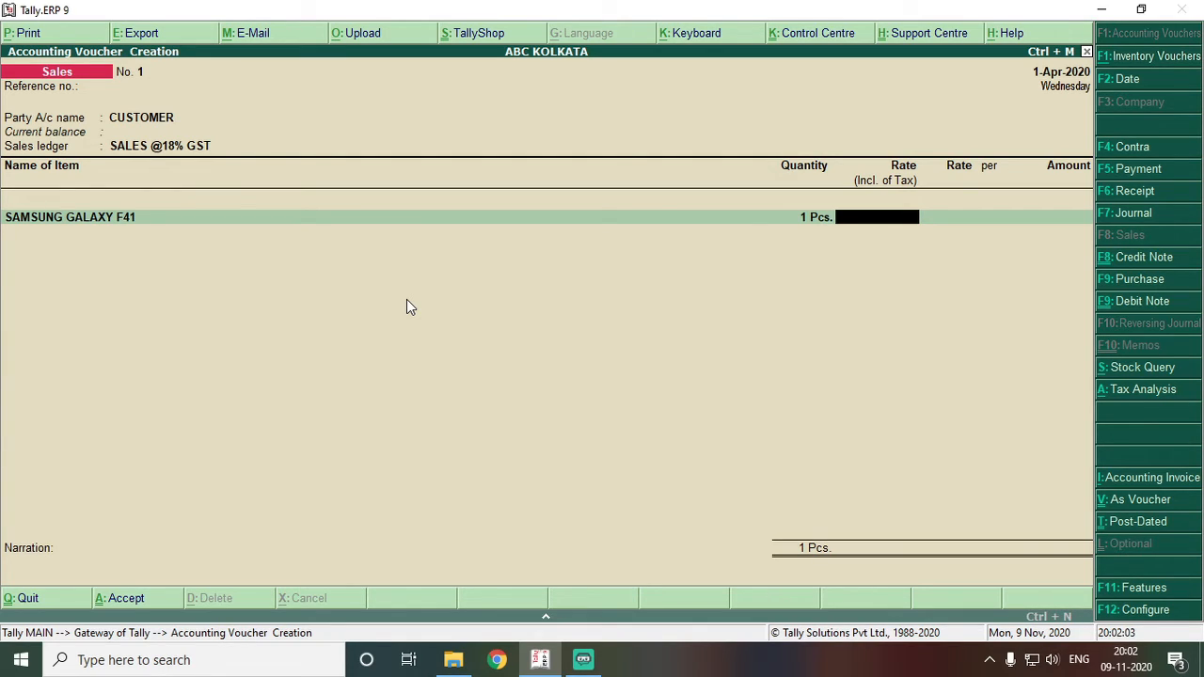
type("7000")
key("Return")
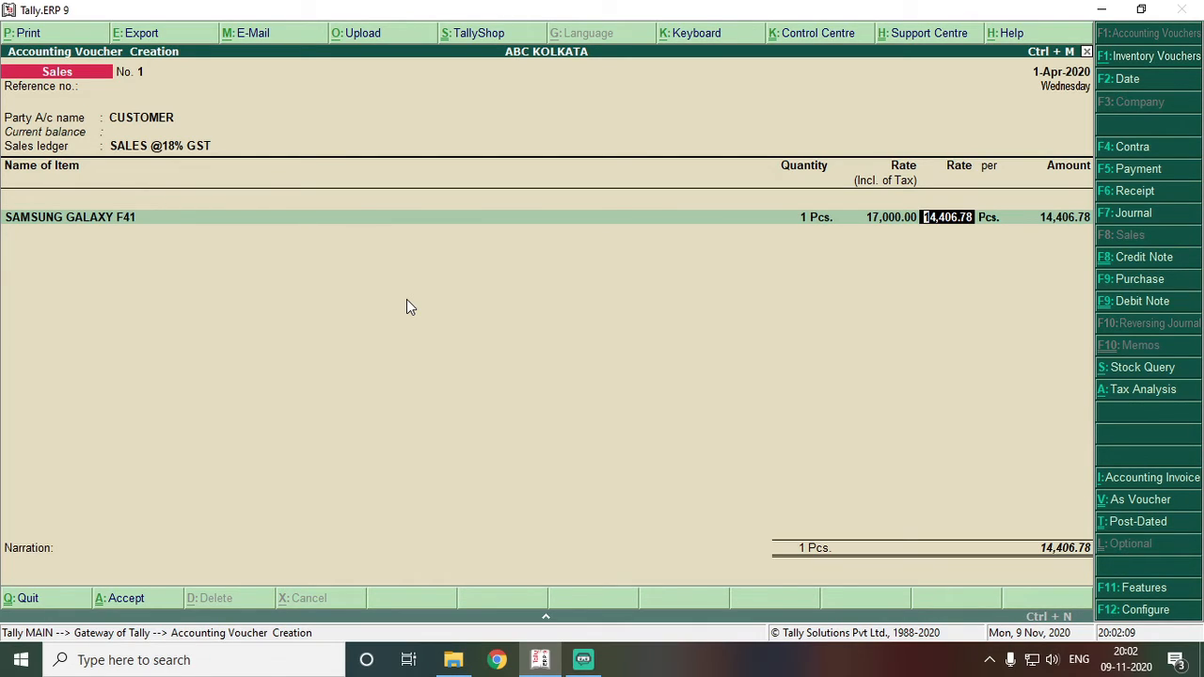
key("Return")
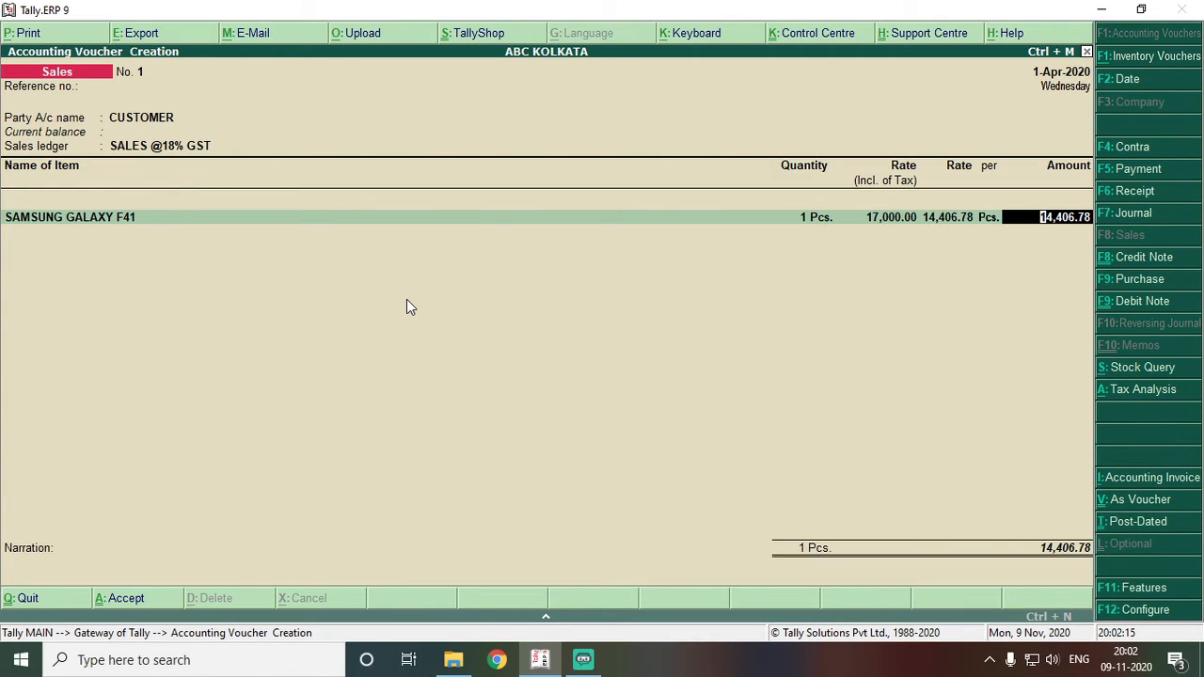
key("Return")
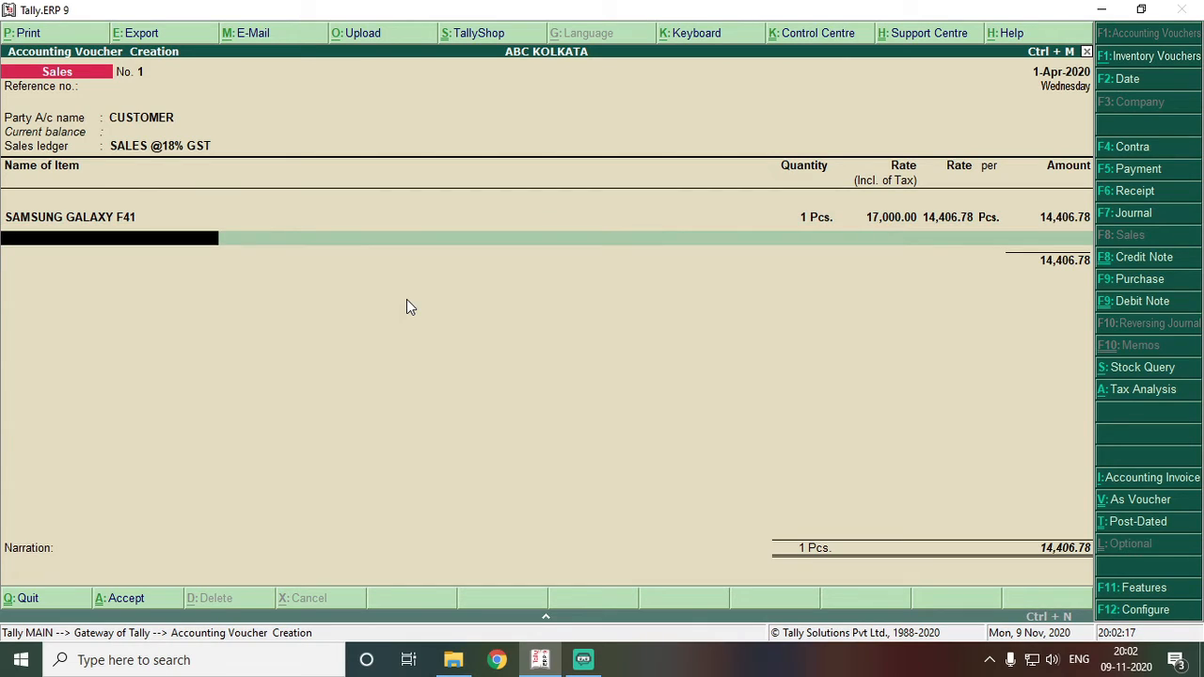
- Add SAMSUNG GALAXY M31 as the second item, quantity 1, at a rate of 16,000
type("M3")
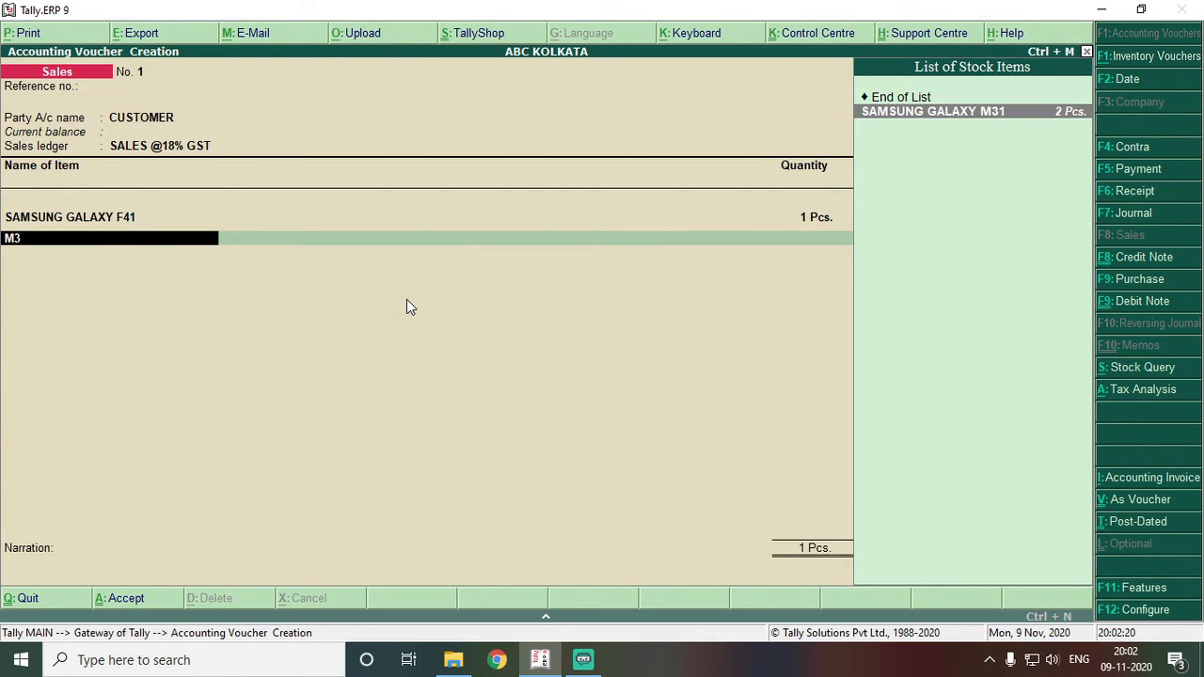
key("Return")
type("1")
key("Return")
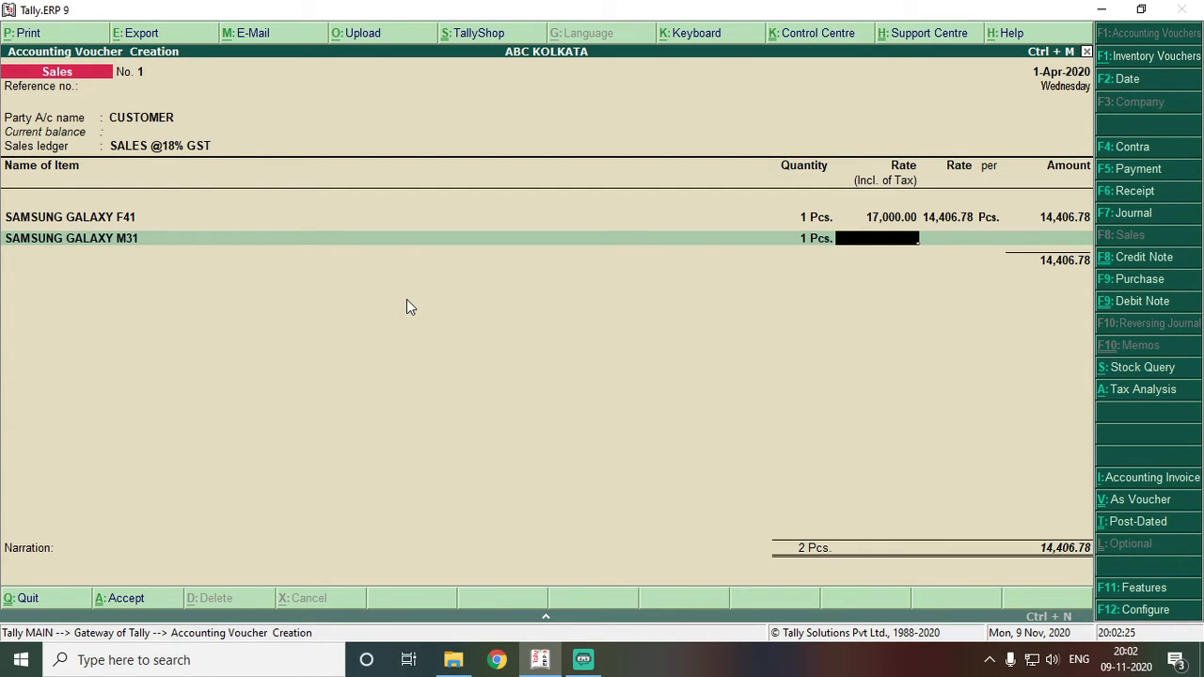
type("16,000")
key("Return")
key("Return")
key("Return")
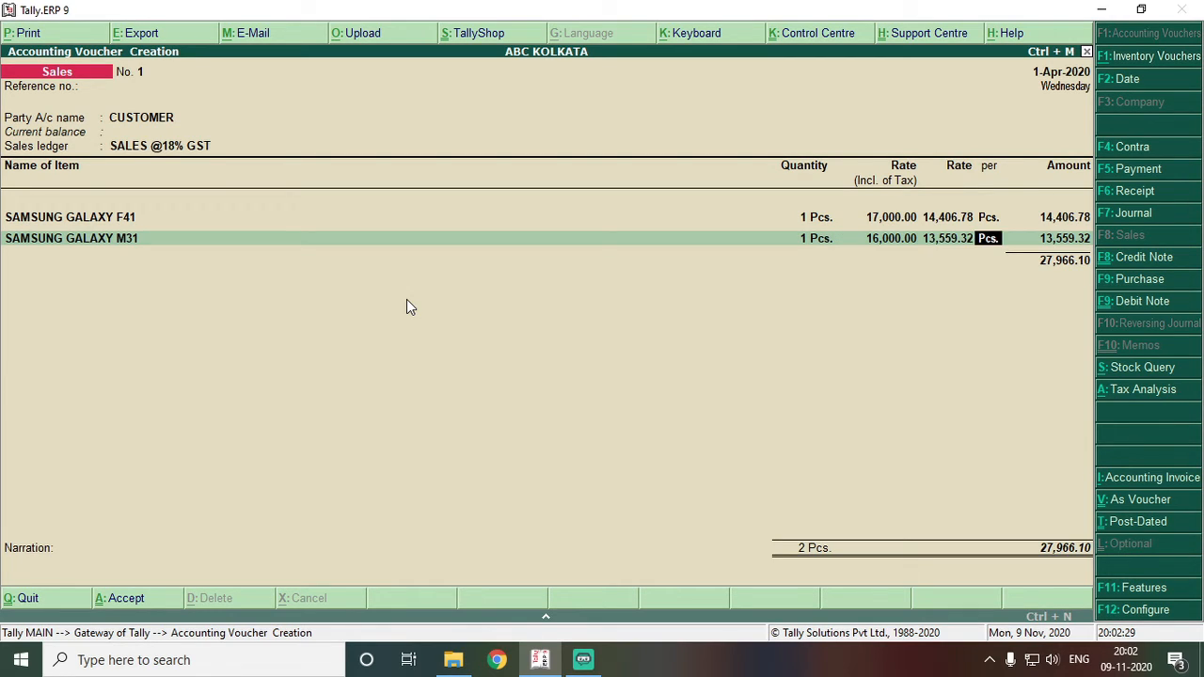
- Add CGST and SGST lines of 2,516.95 each and accept the 33,000 voucher
key("Return")
key("Return")
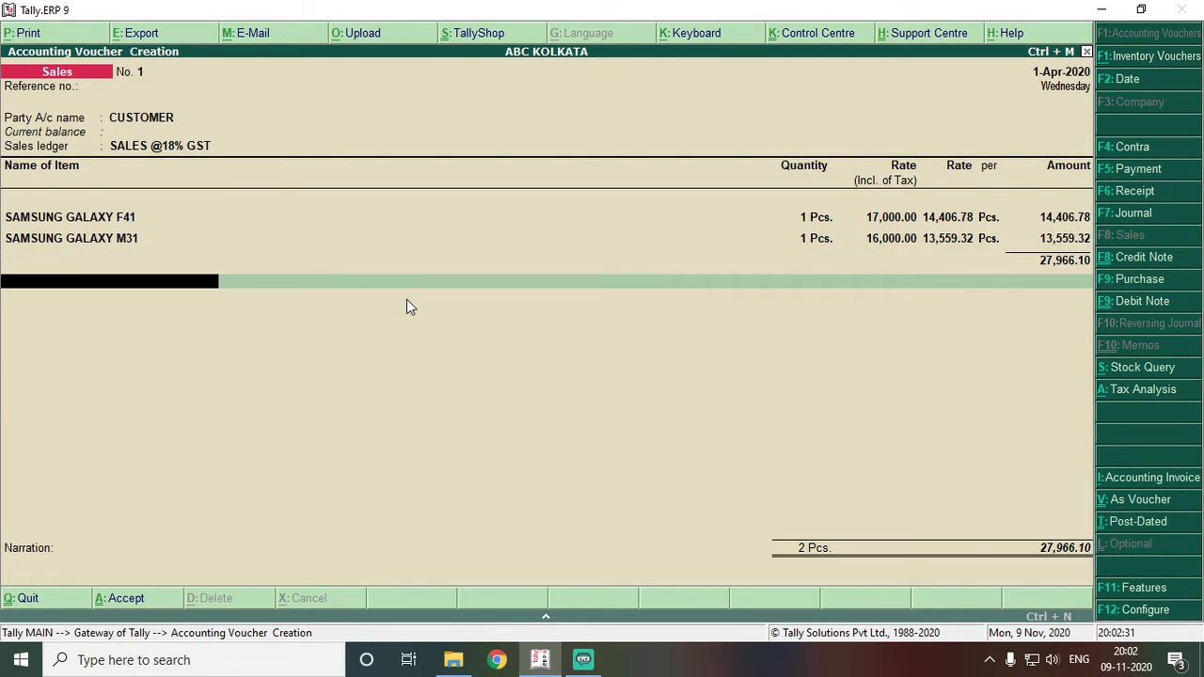
type("C")
key("Return")
key("Return")
type("SG")
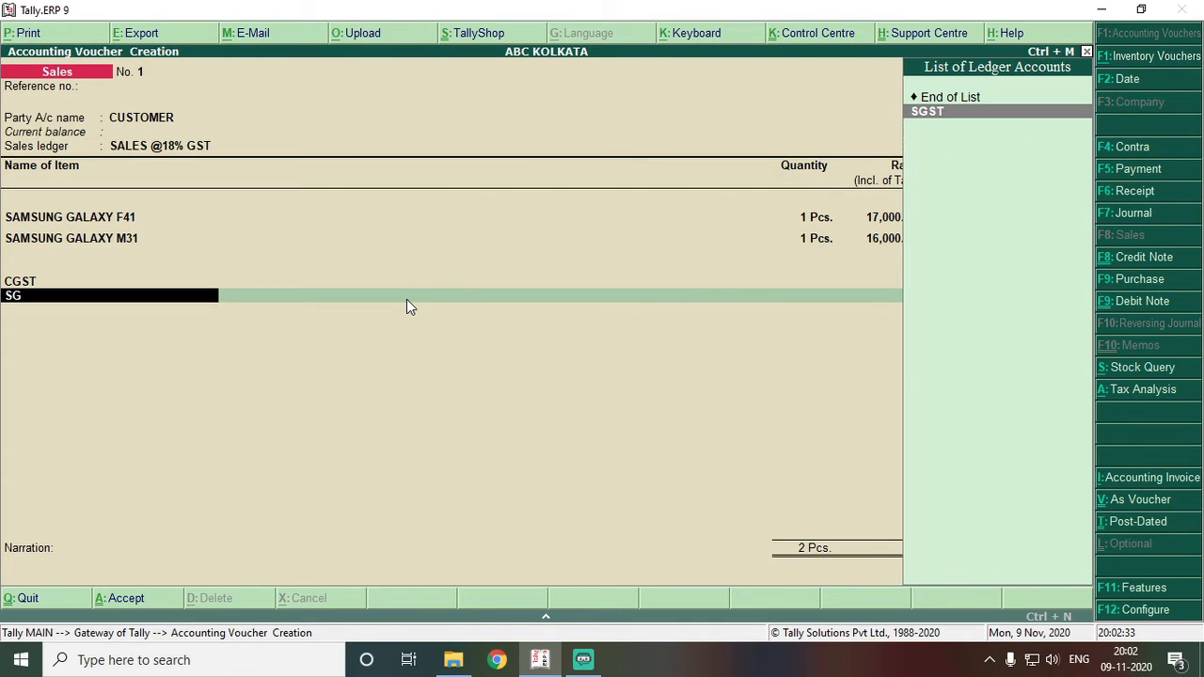
key("Return")
key("Return")
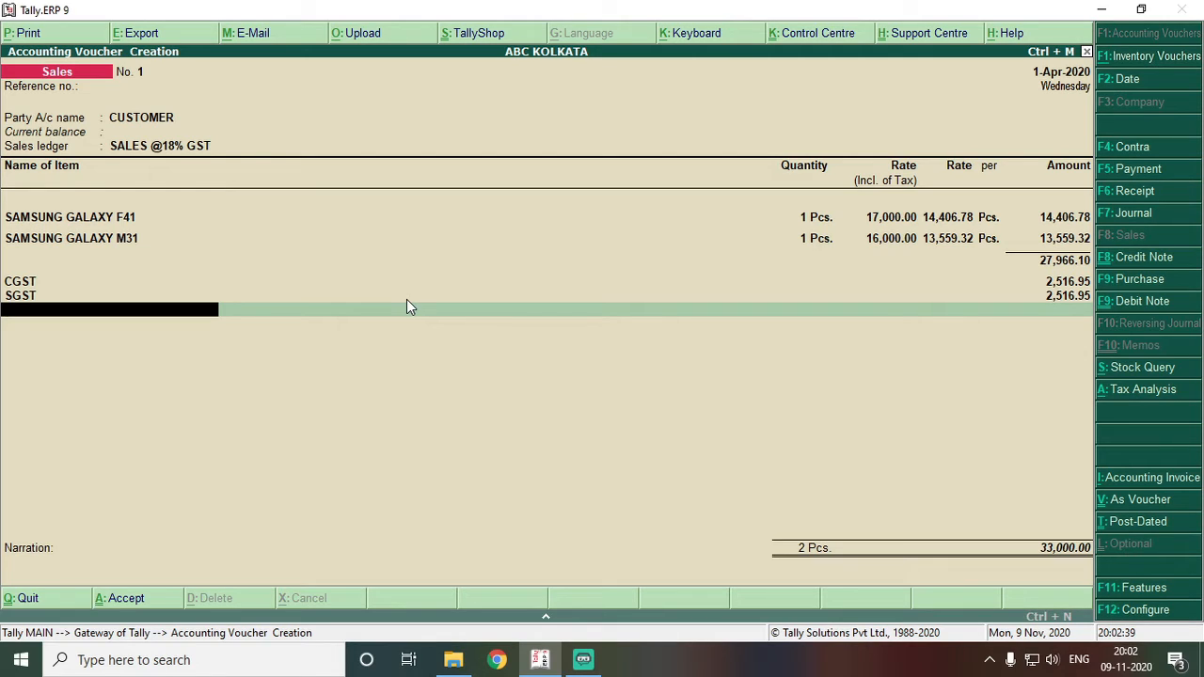
key("Return")
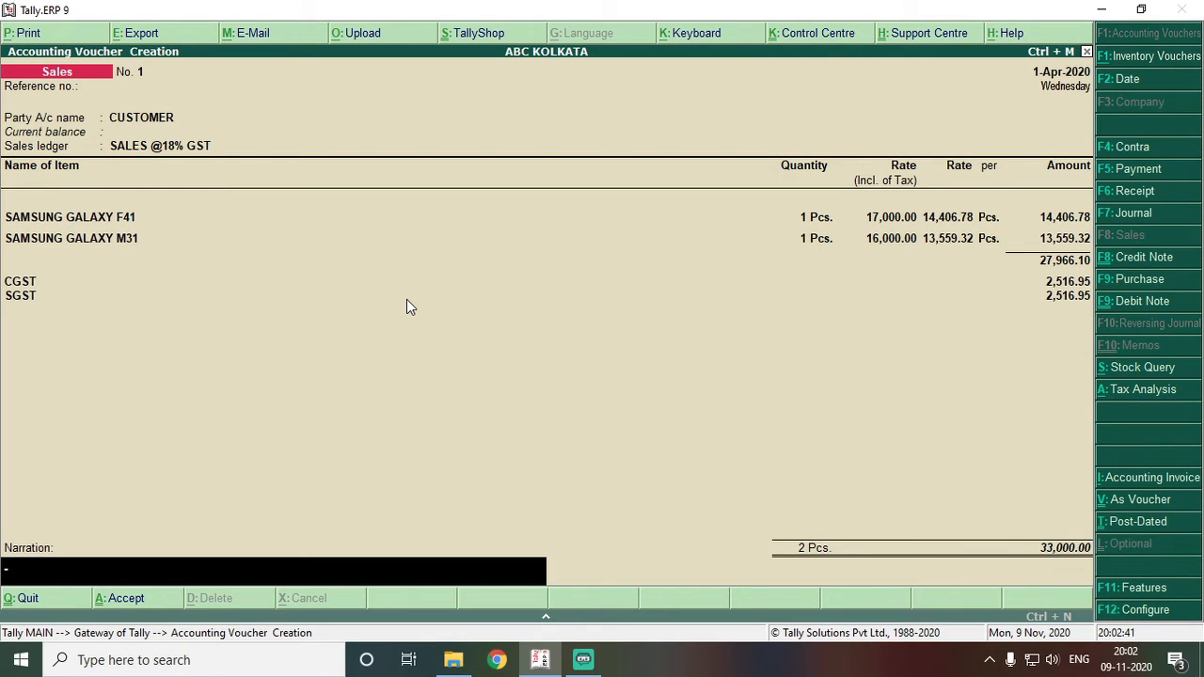
key("Return")
key("Return")
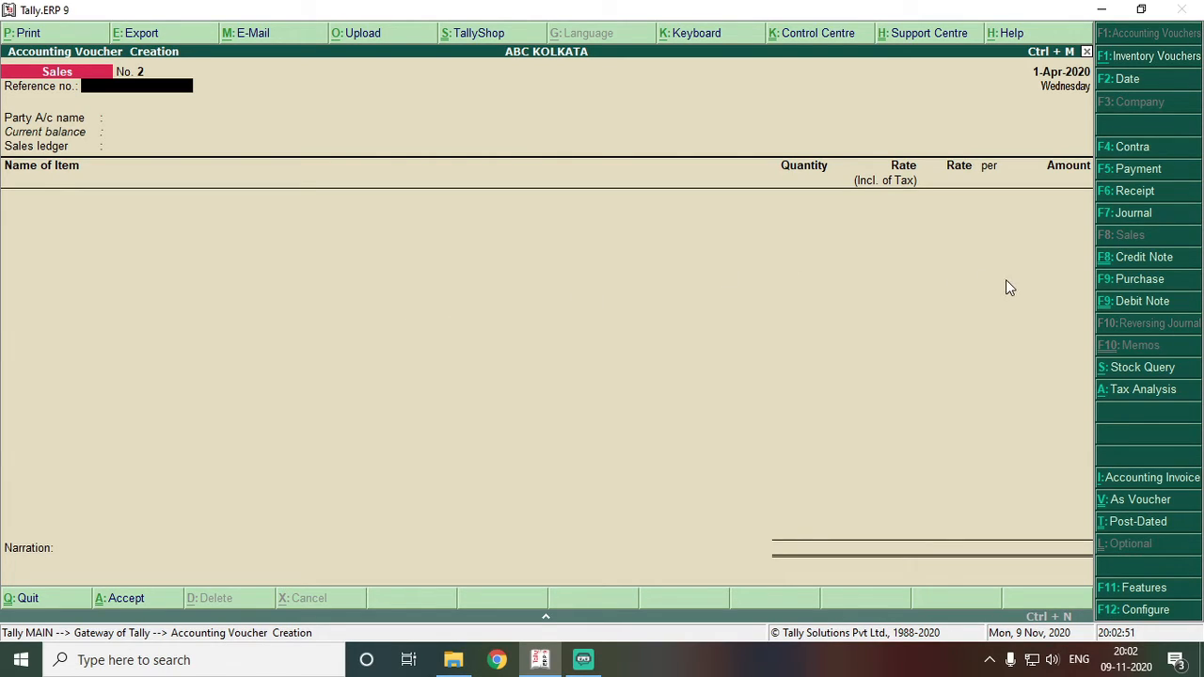
left_click(1174, 264)
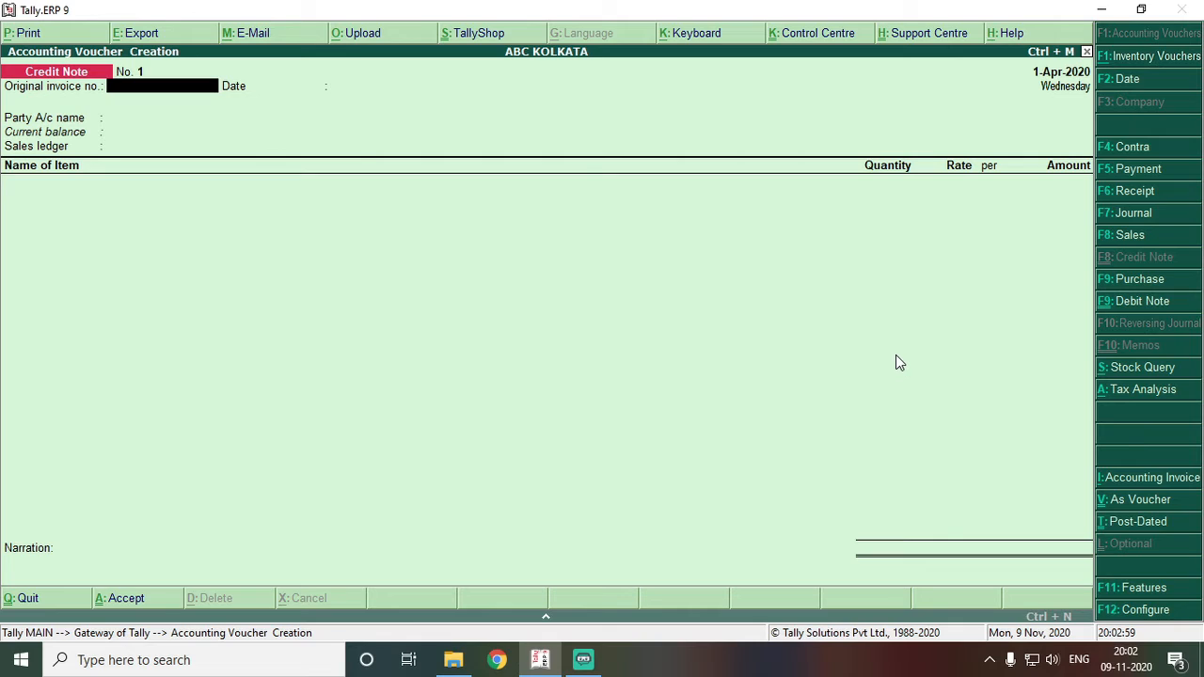
type("1")
key("Return")
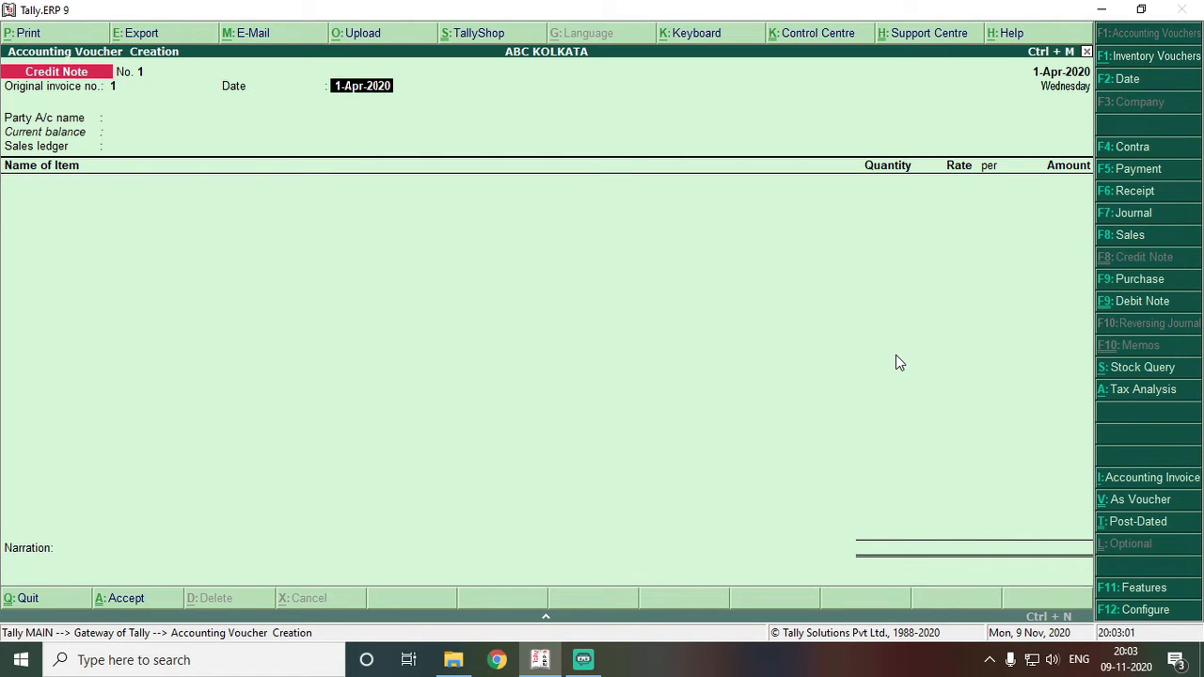
key("Return")
key("Down")
key("Return")
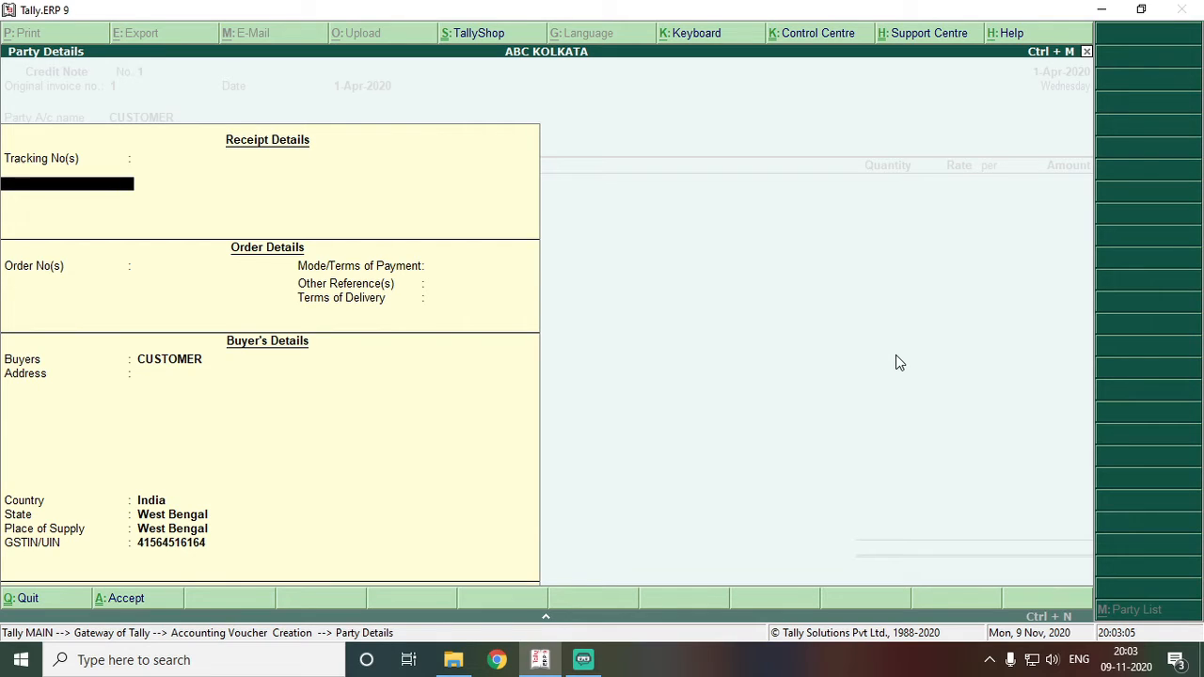
key("ctrl+a")
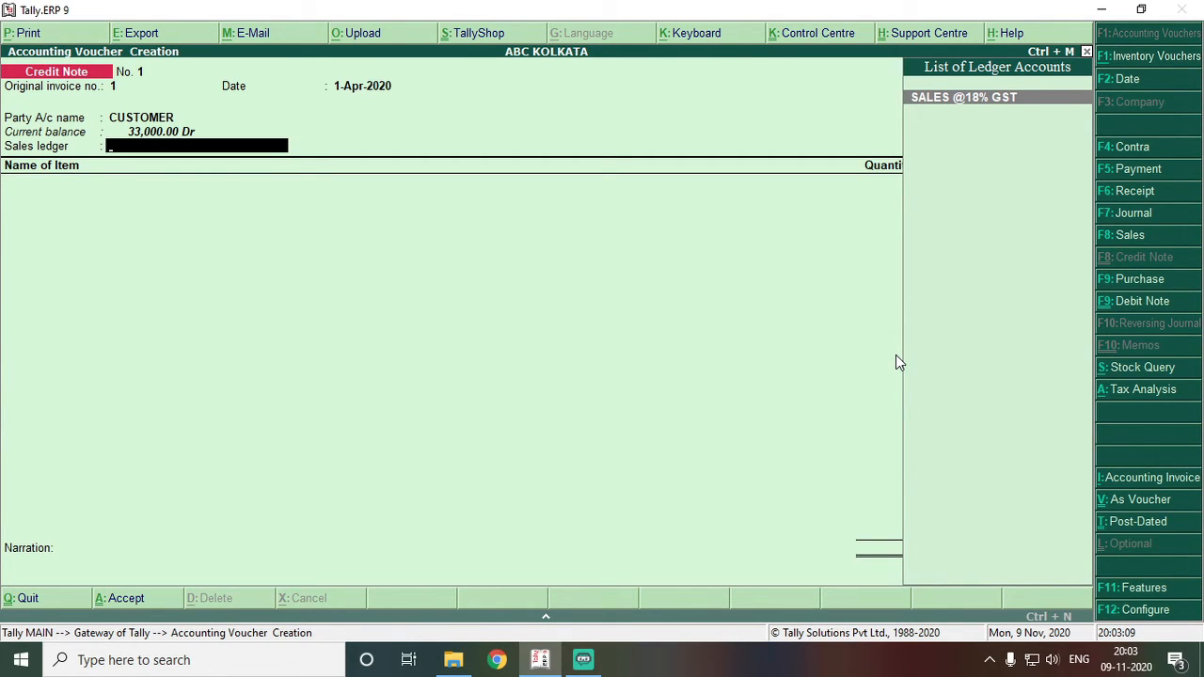
key("Return")
- Return one SAMSUNG GALAXY M31 at 13,559.32 with CGST and SGST of 1,220.34 each
type("M")
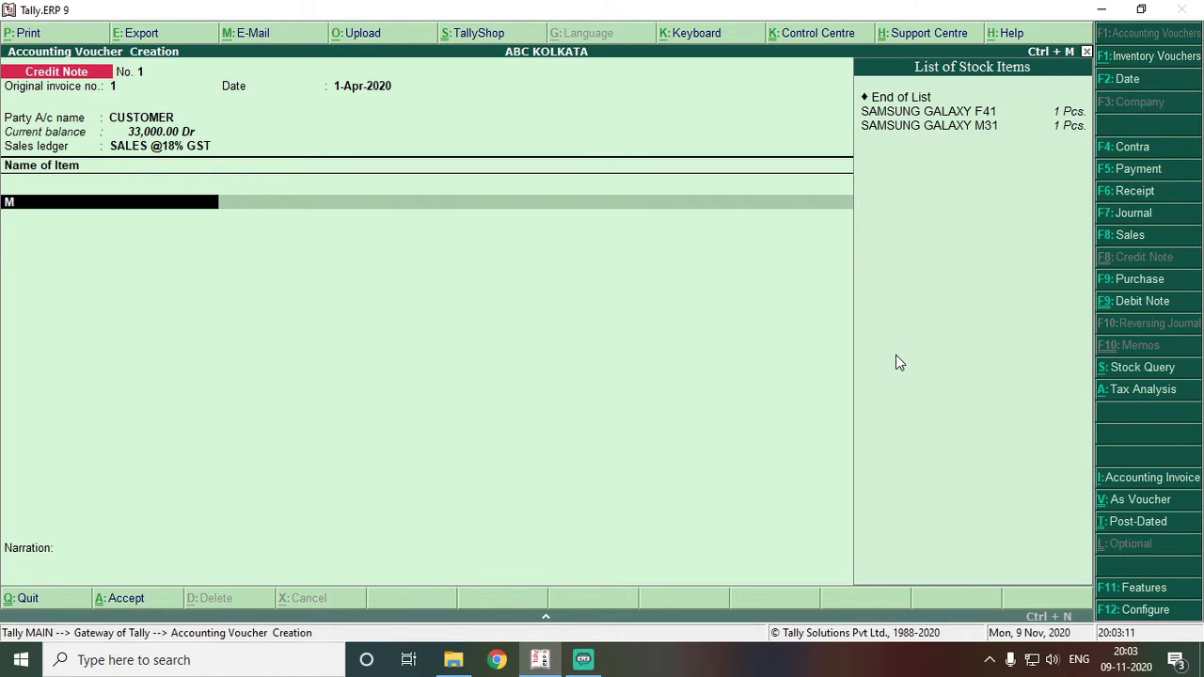
type("31")
key("Return")
type("1")
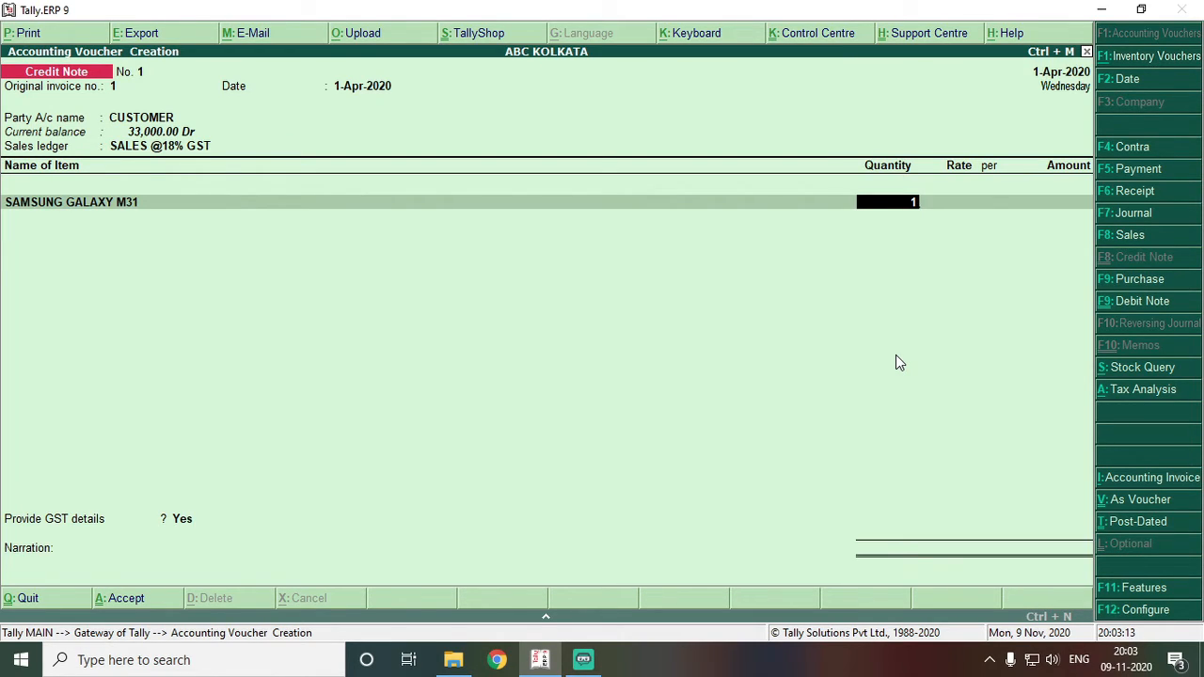
key("Return")
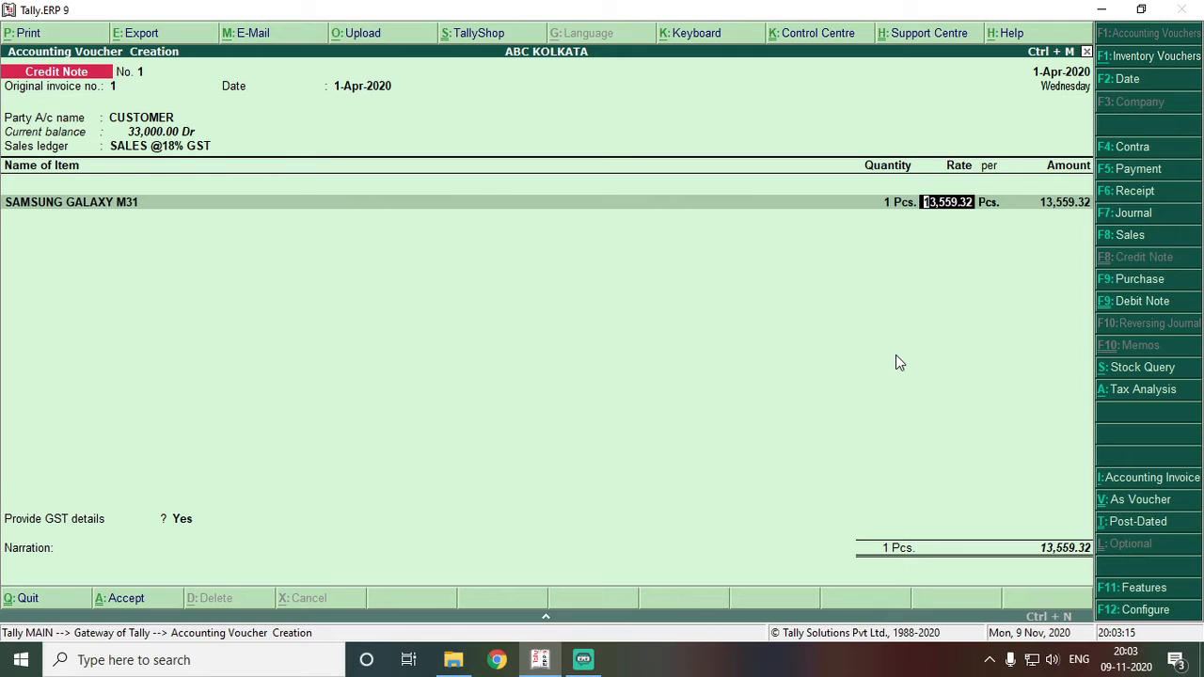
key("Return")
key("Return")
key("Return")
key("Return")
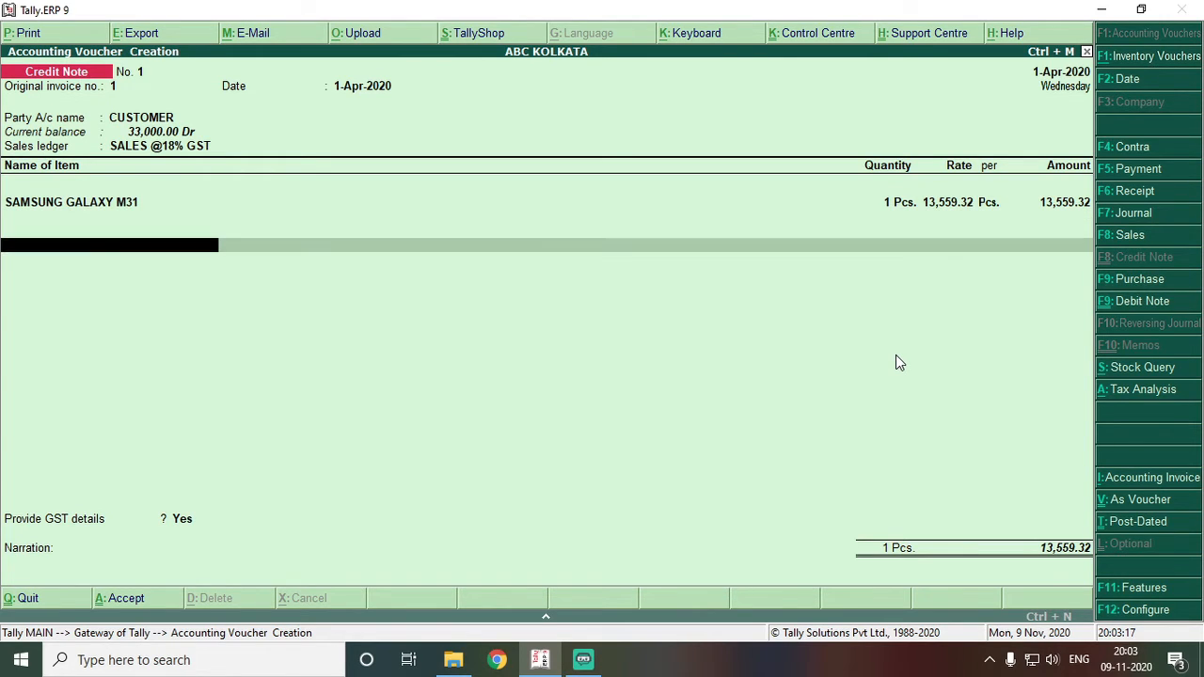
type("CG")
key("Return")
type("SG")
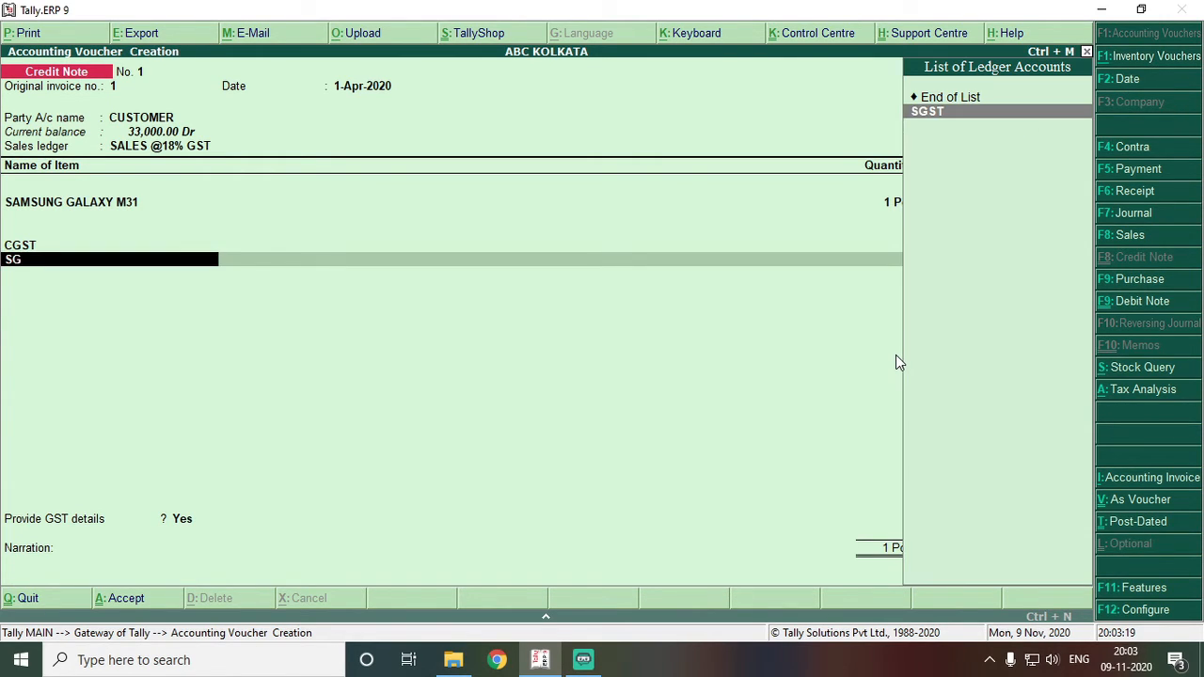
key("Return")
key("Return")
- Set the GST return reason to 01-Sales Return with buyer's debit note 1 and accept
key("Return")
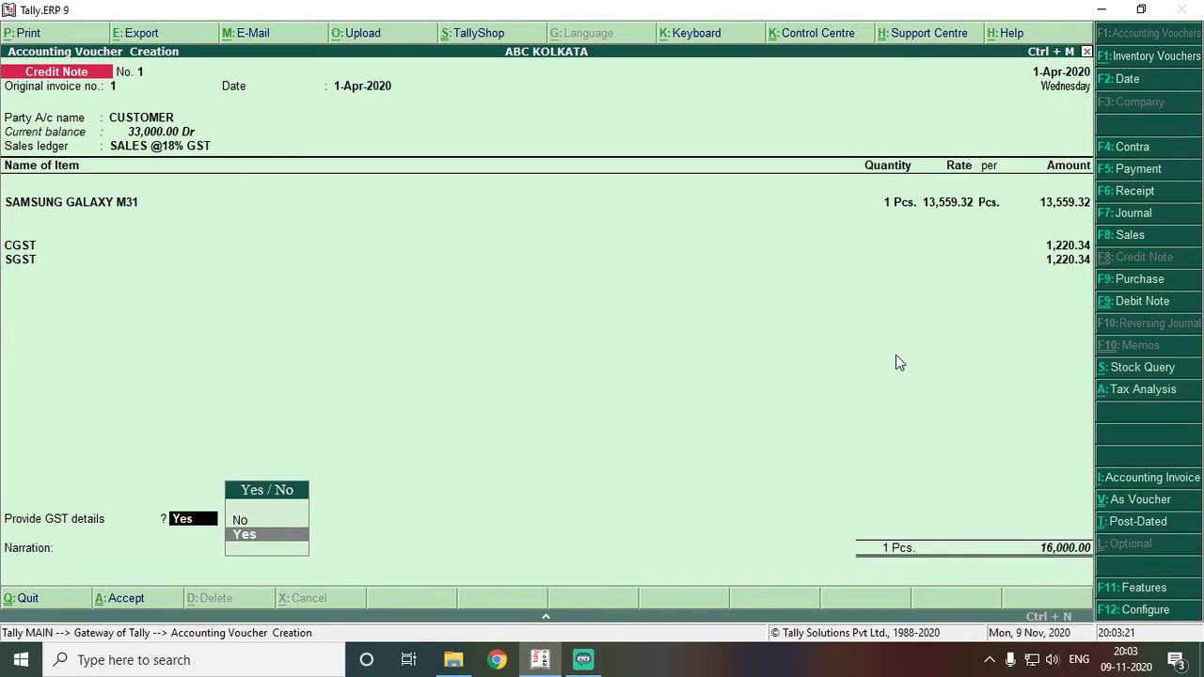
key("Return")
key("Down")
key("Return")
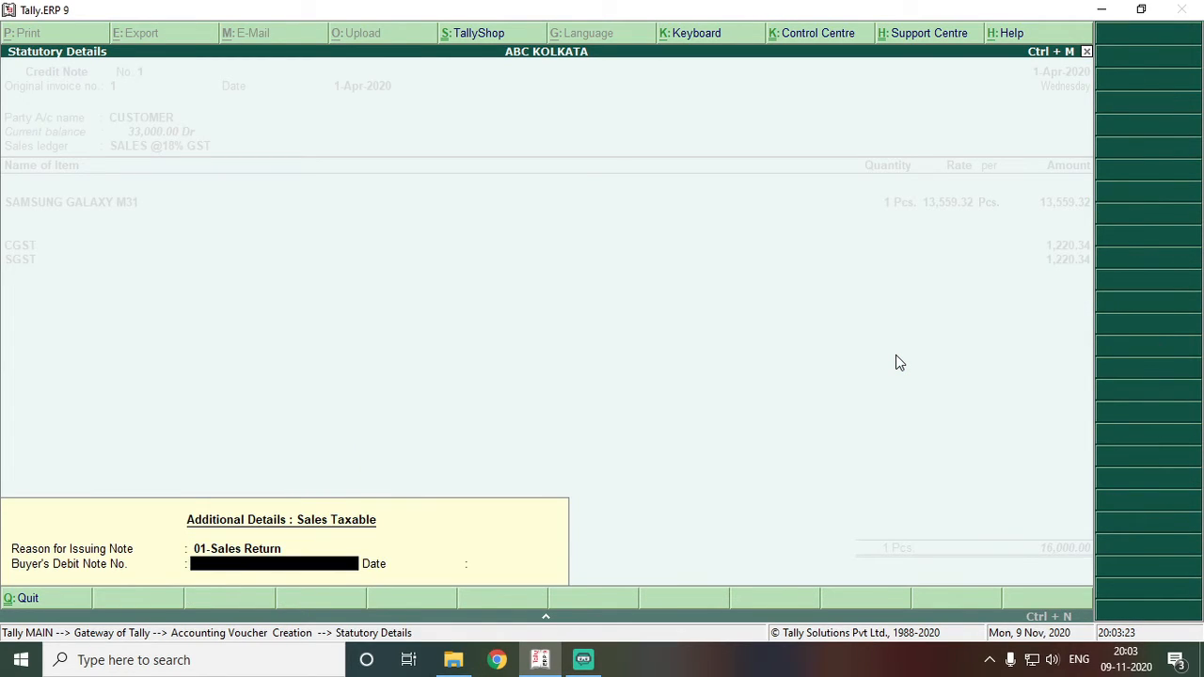
type("1")
key("Return")
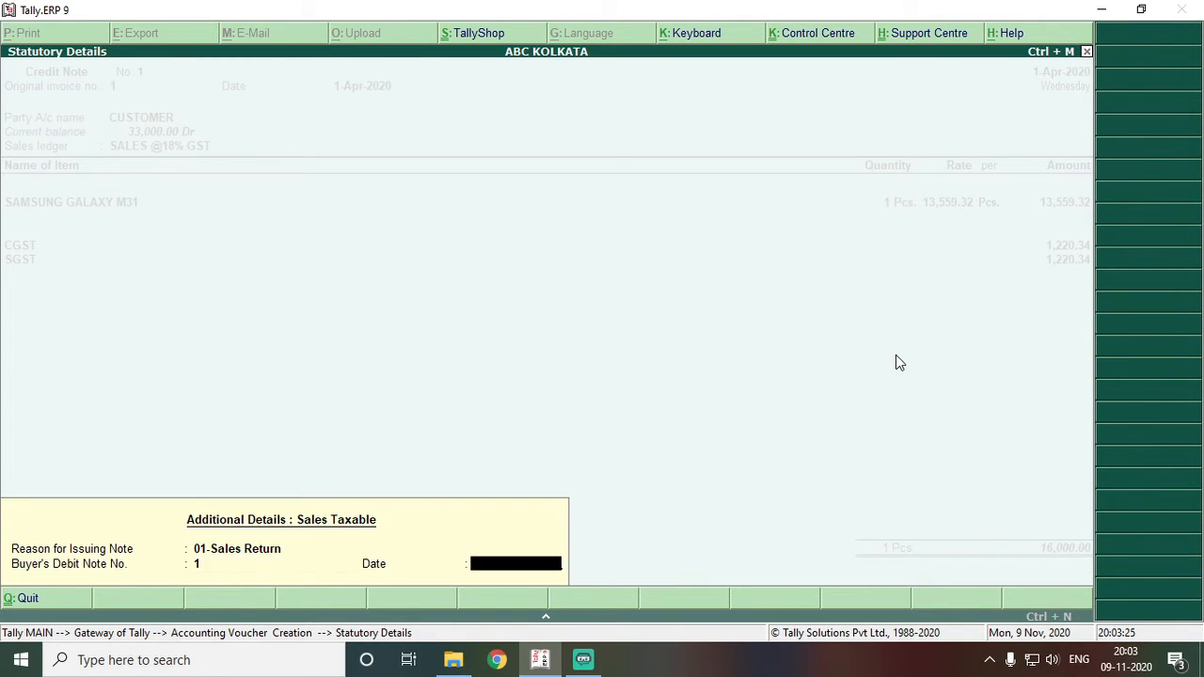
key("Return")
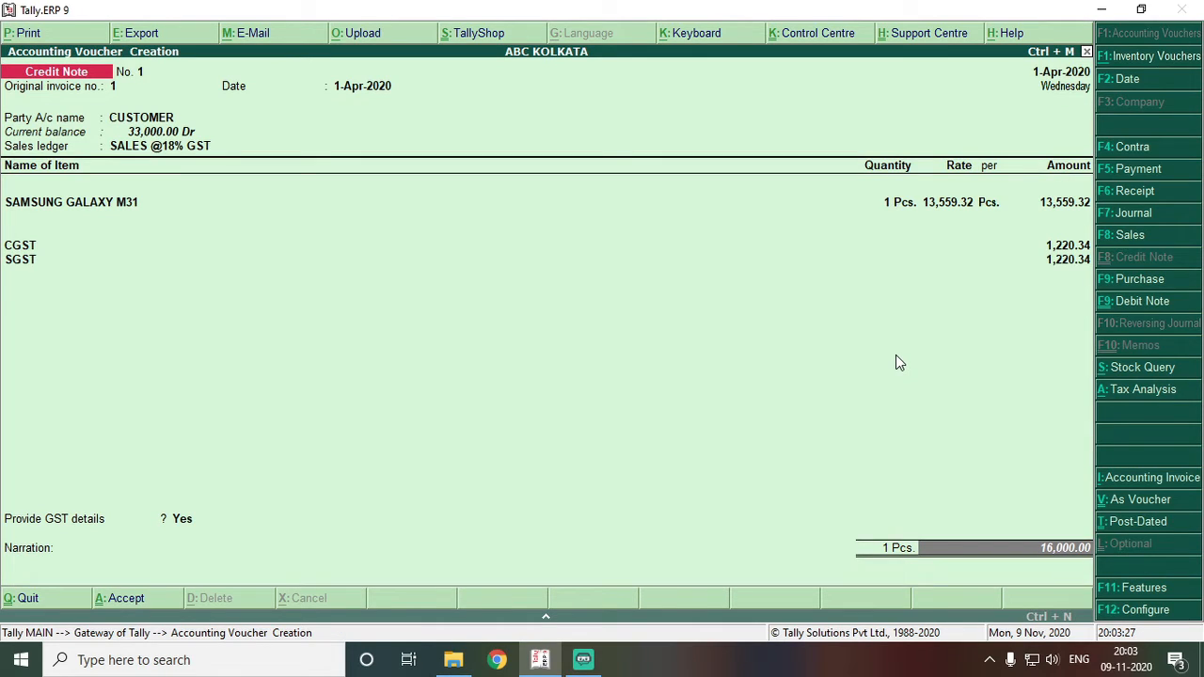
key("Return")
key("Return")
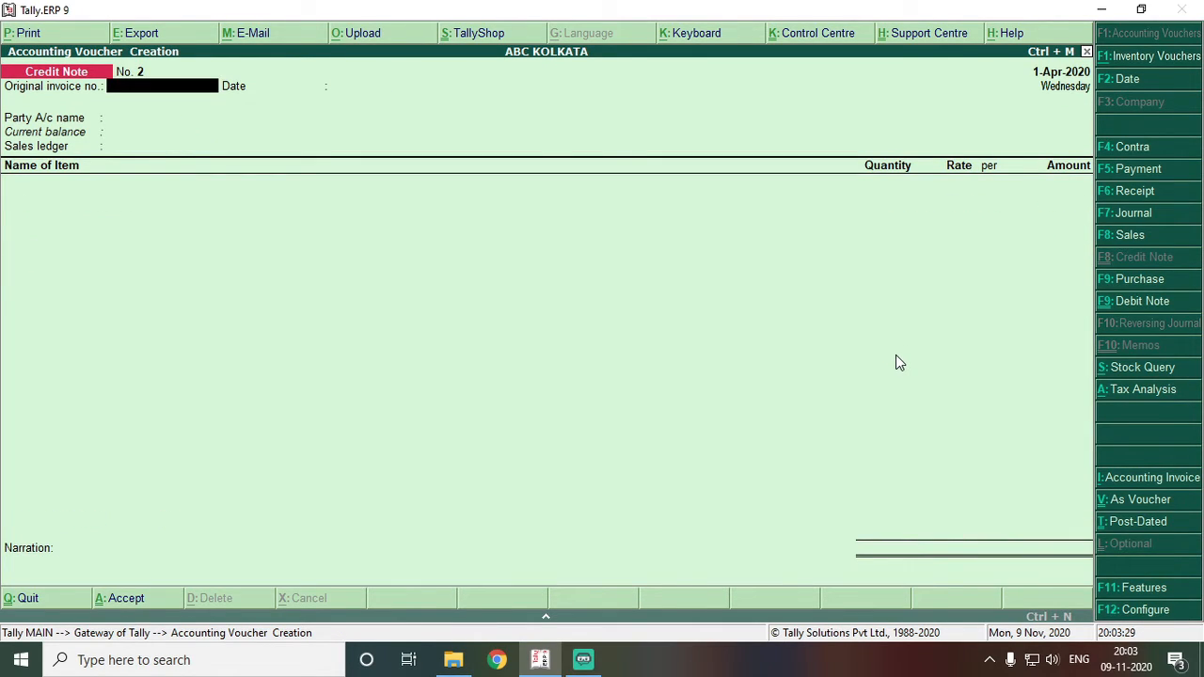
- In a journal voucher, create ledger DISCOUNT ALLOWED under Indirect Expenses, inventory unaffected, GST not applicable
left_click(1178, 214)
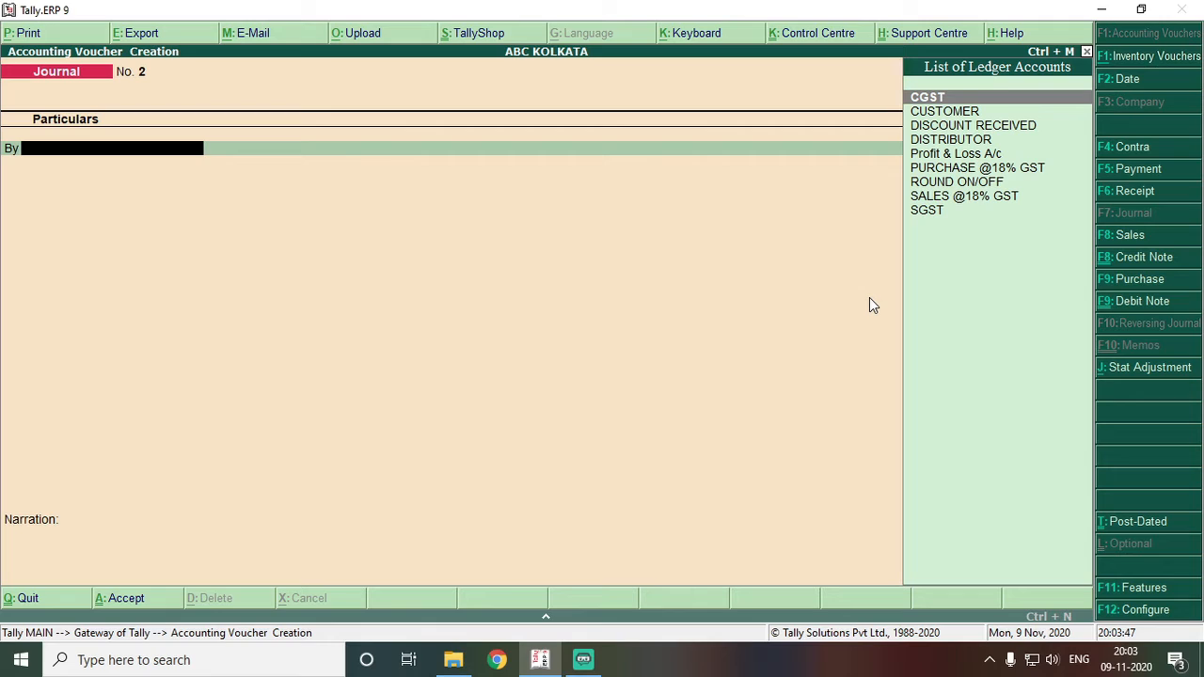
key("Down")
key("Down")
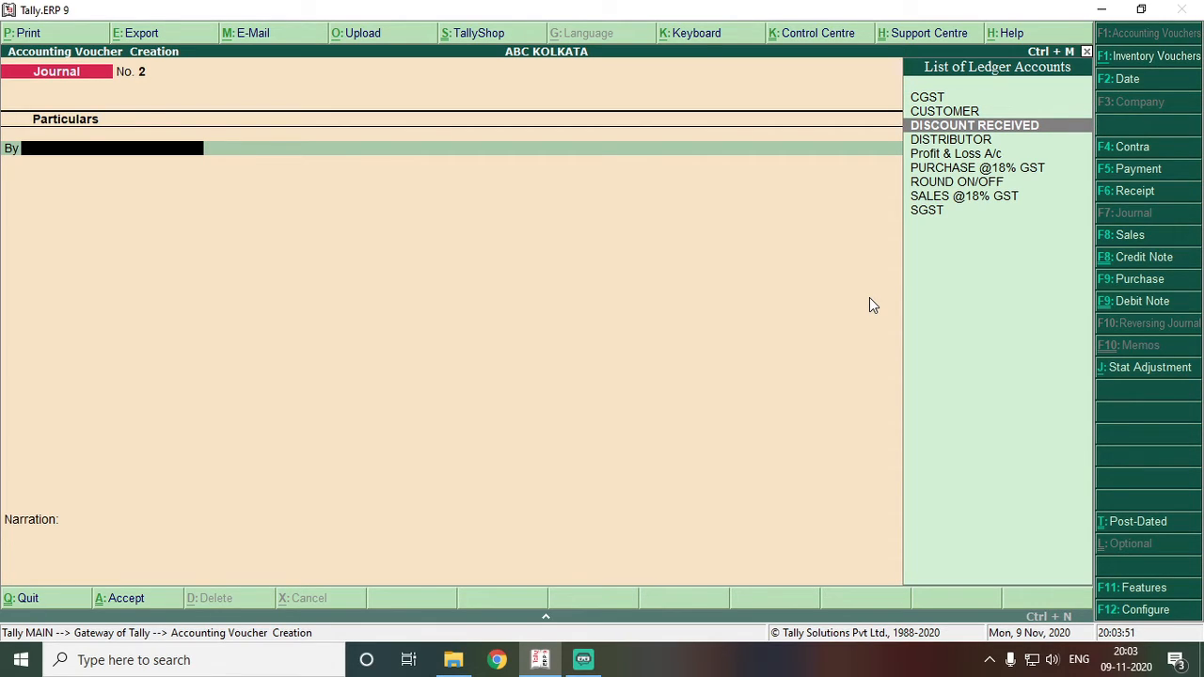
key("alt+c")
type("DISCO")
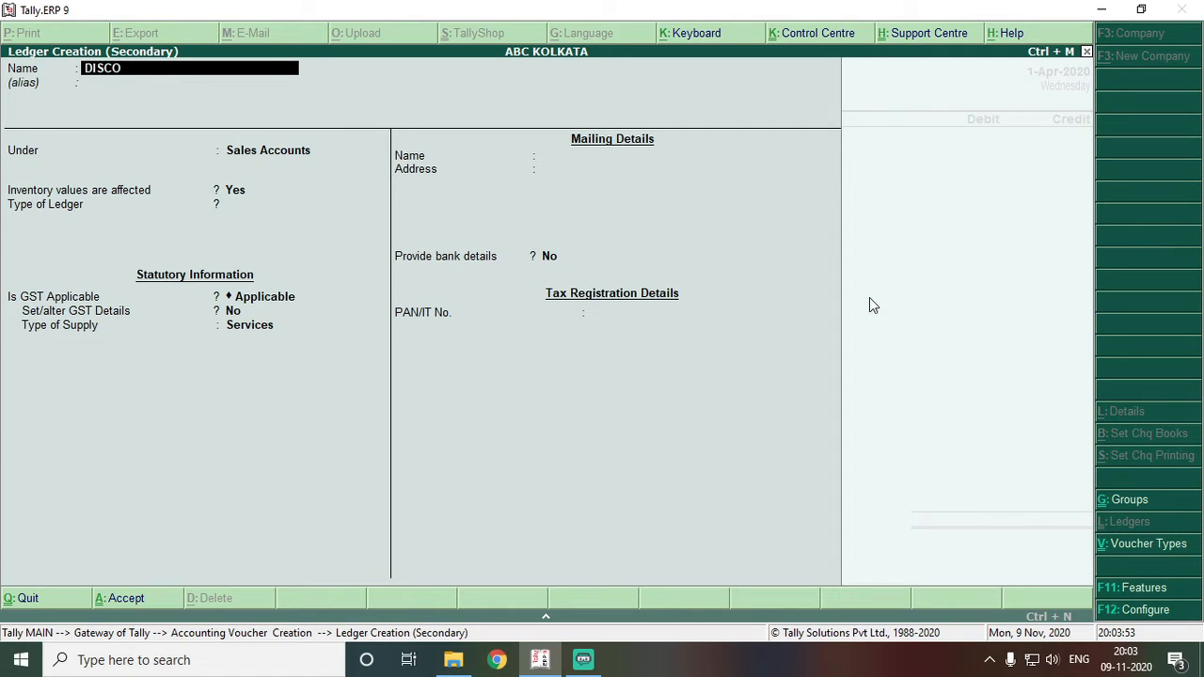
type("UNT ALLOWED")
key("Return")
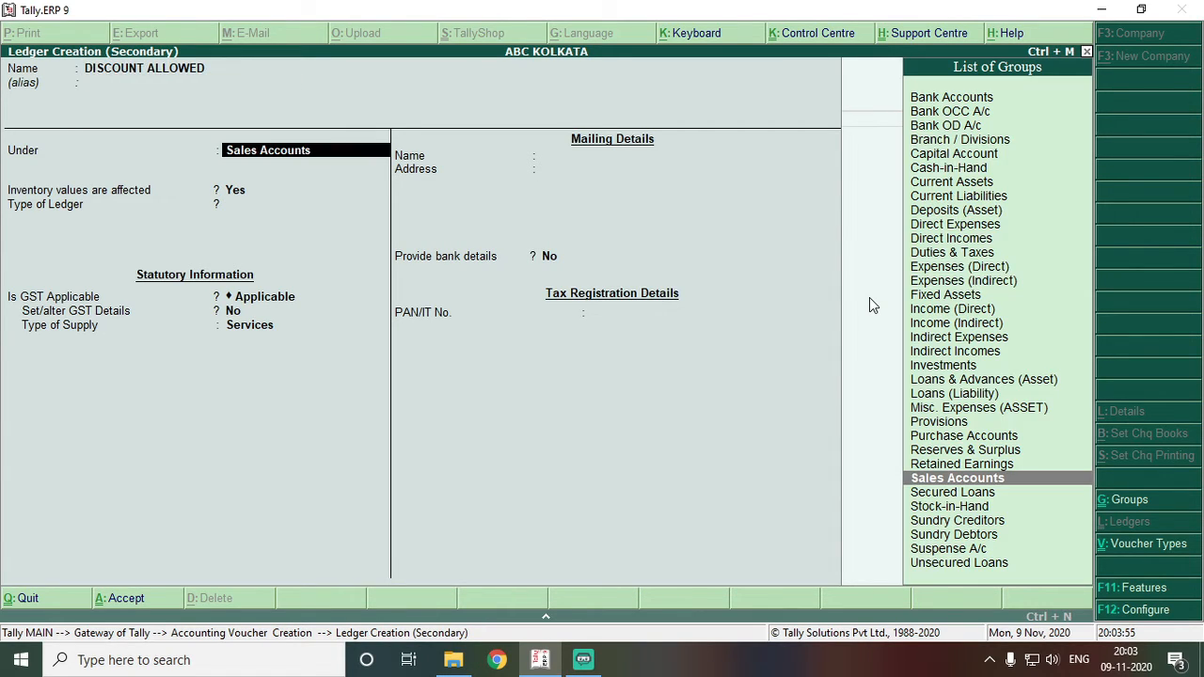
type("INDIRE")
key("Return")
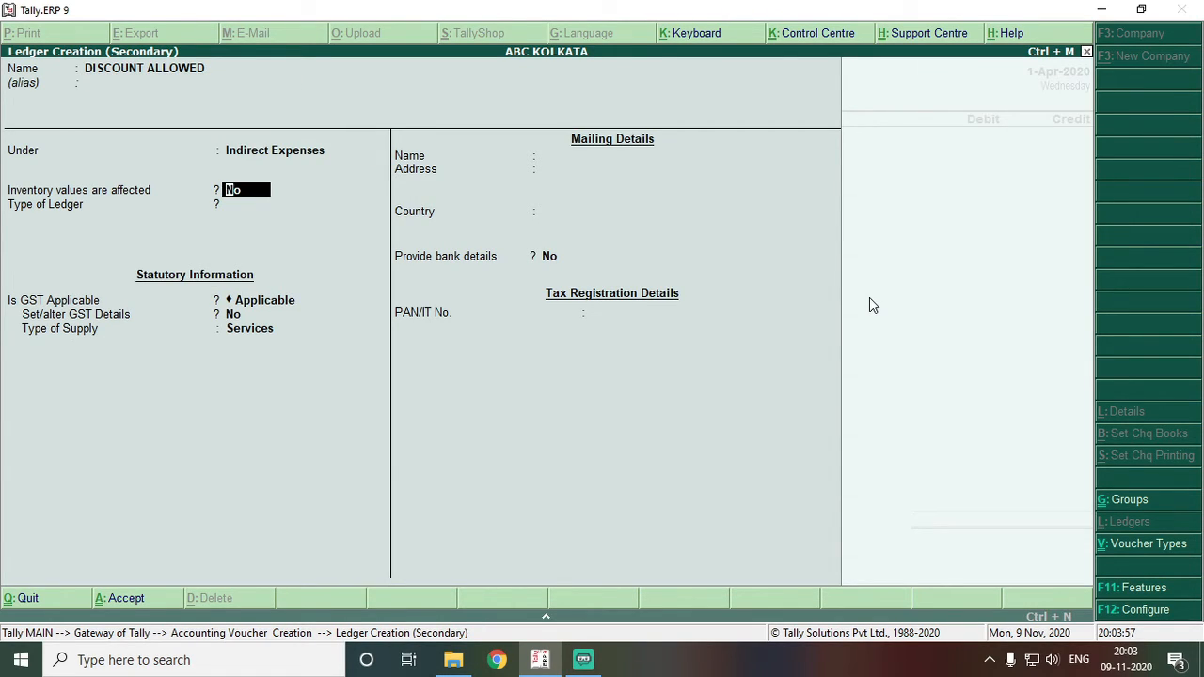
key("Return")
key("Return")
type("N")
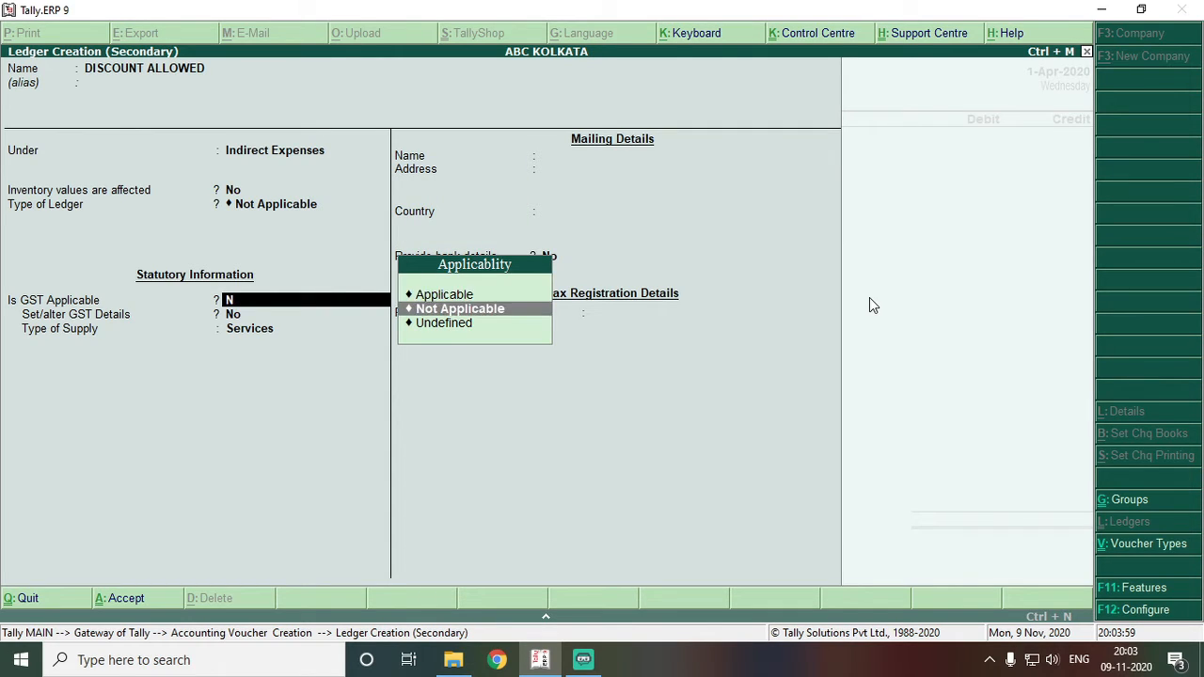
key("Return")
key("Return")
key("Return")
key("Return")
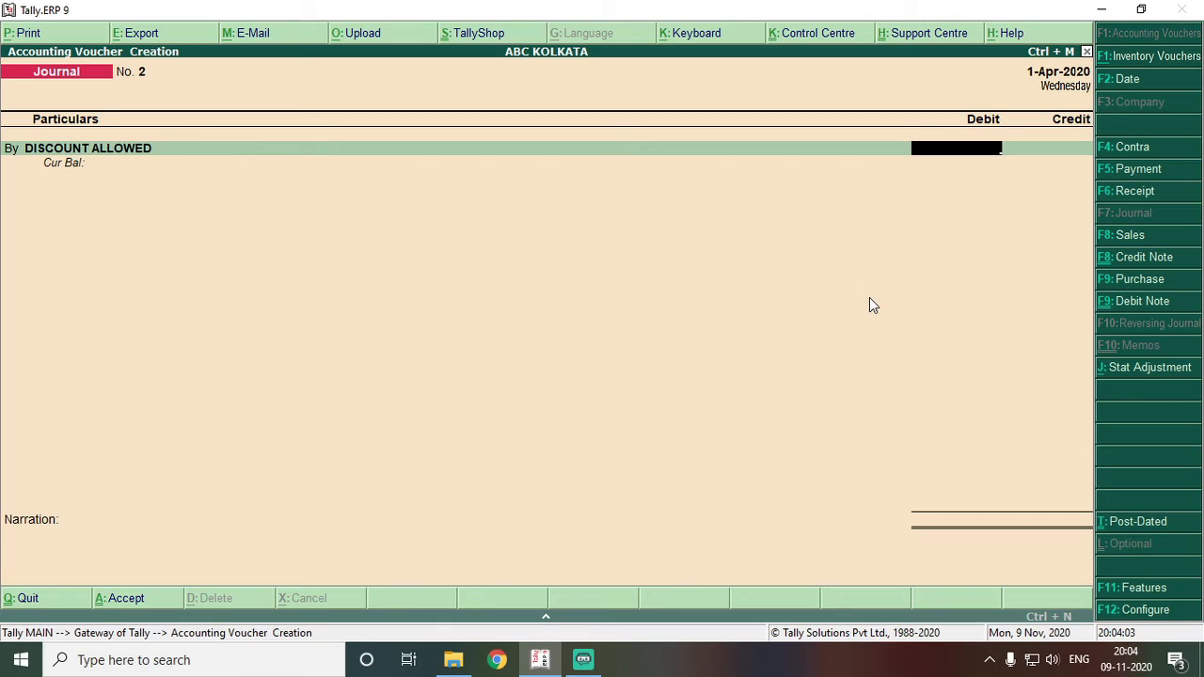
- Replace the placeholder 1.00 entries by calculating 2% of 17000 with the calculator
type("1")
key("Return")
key("Return")
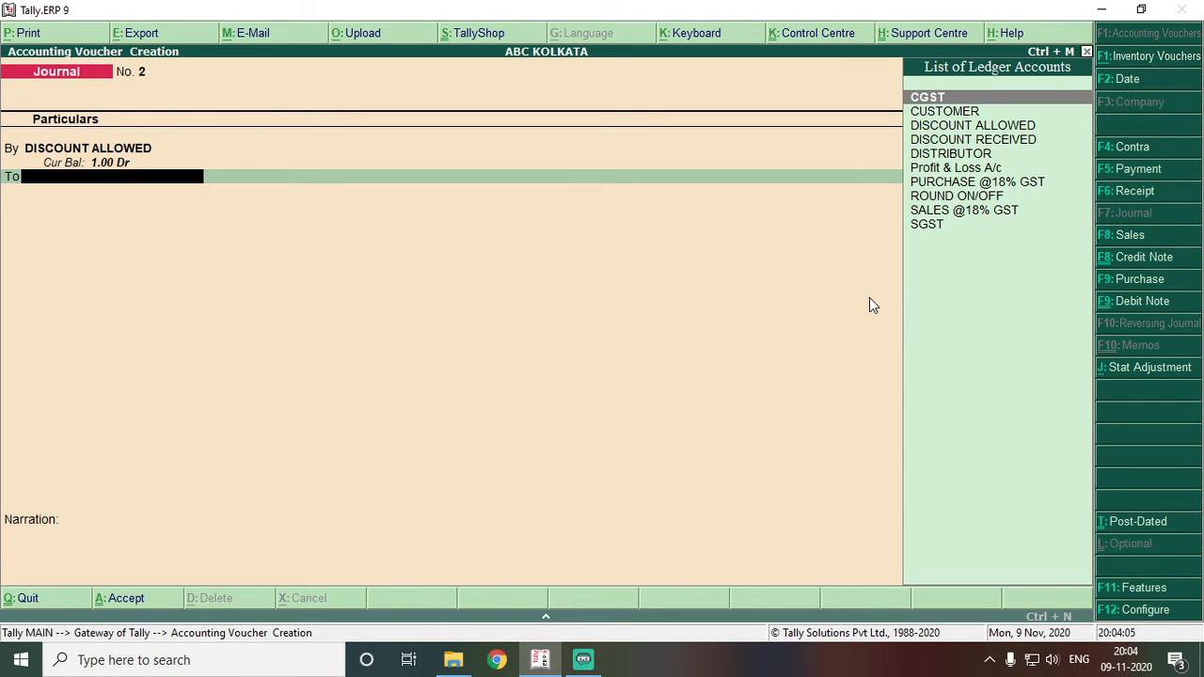
type("c")
key("Down")
key("Return")
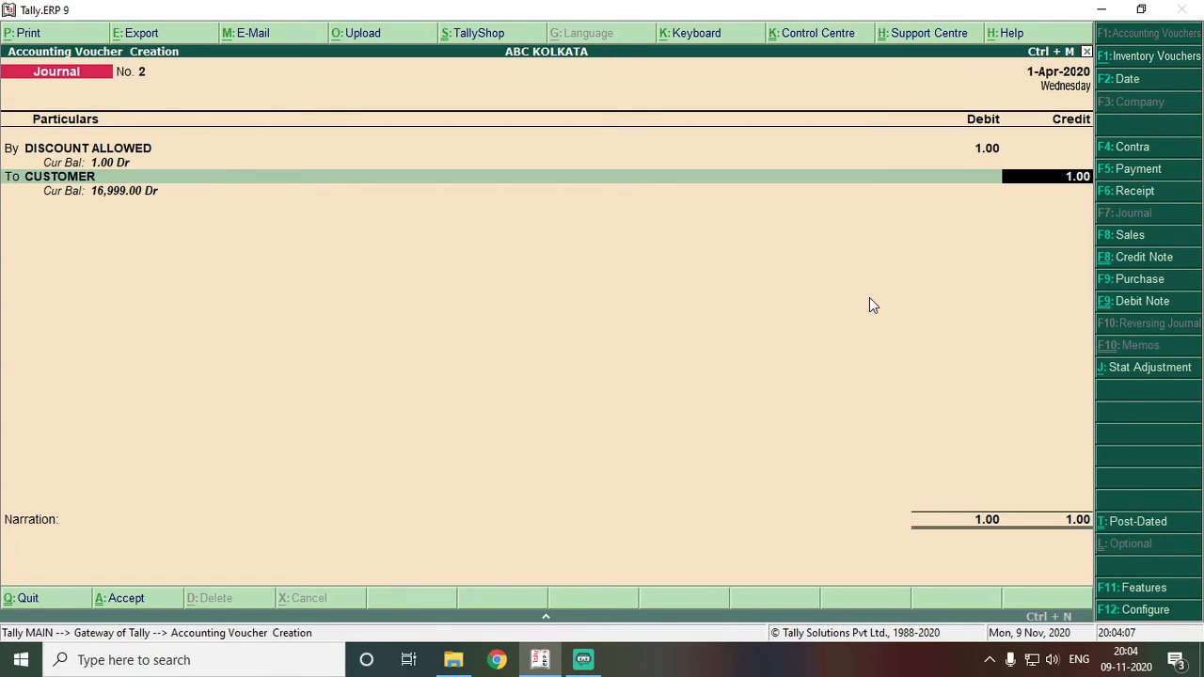
key("BackSpace")
key("BackSpace")
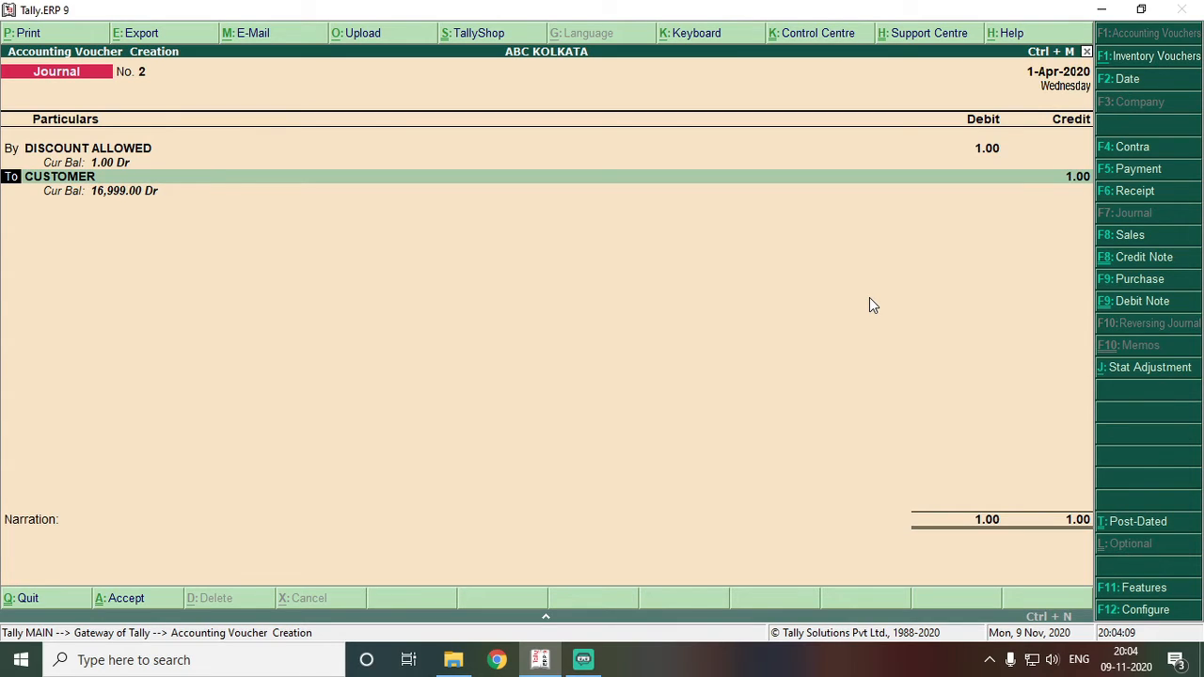
key("BackSpace")
key("ctrl+n")
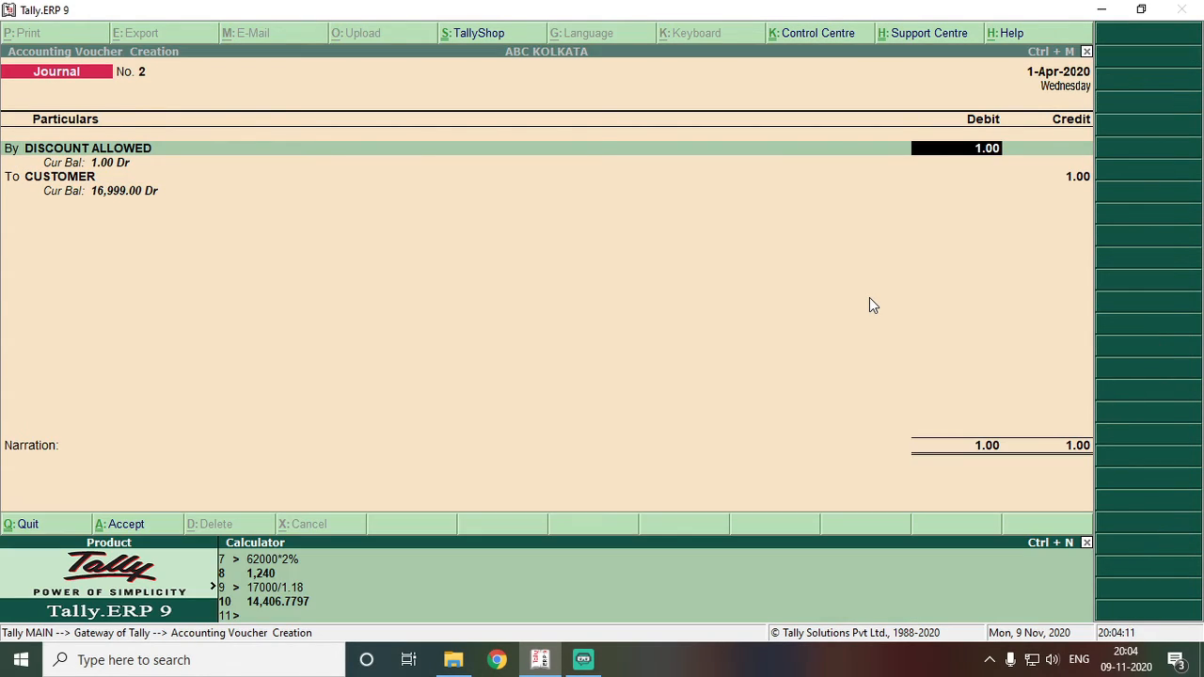
type("17000*2%")
key("Return")
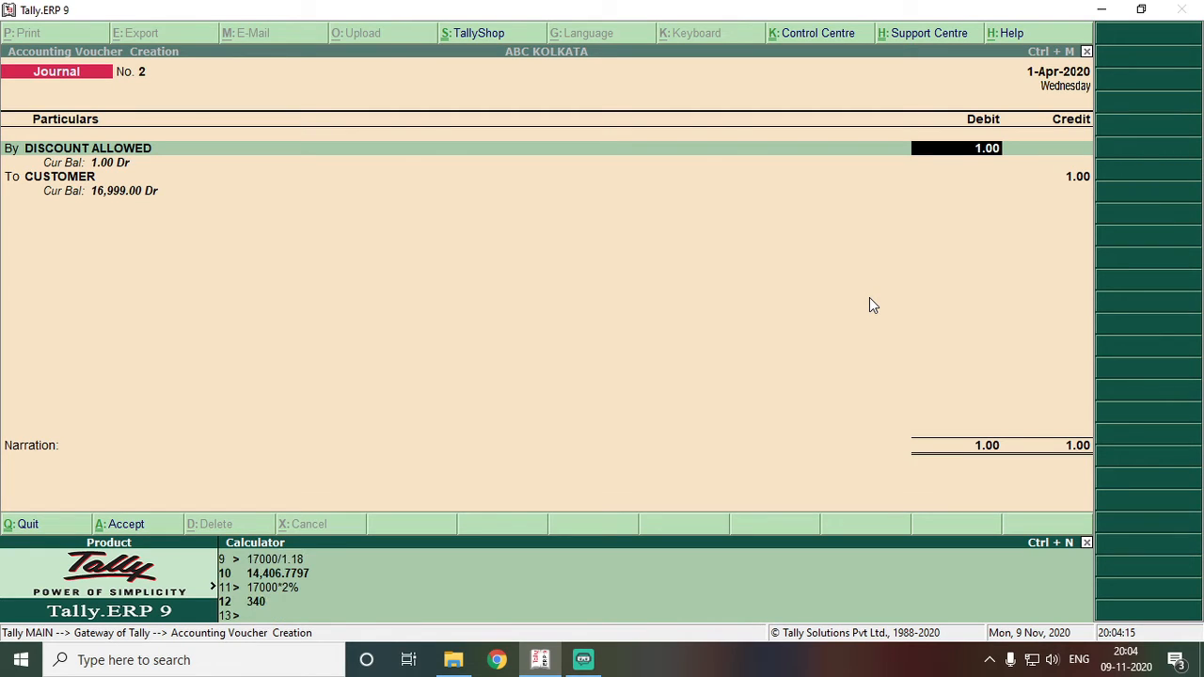
key("ctrl+m")
- Debit DISCOUNT ALLOWED 340 and credit CUSTOMER 340 On Account
type("34")
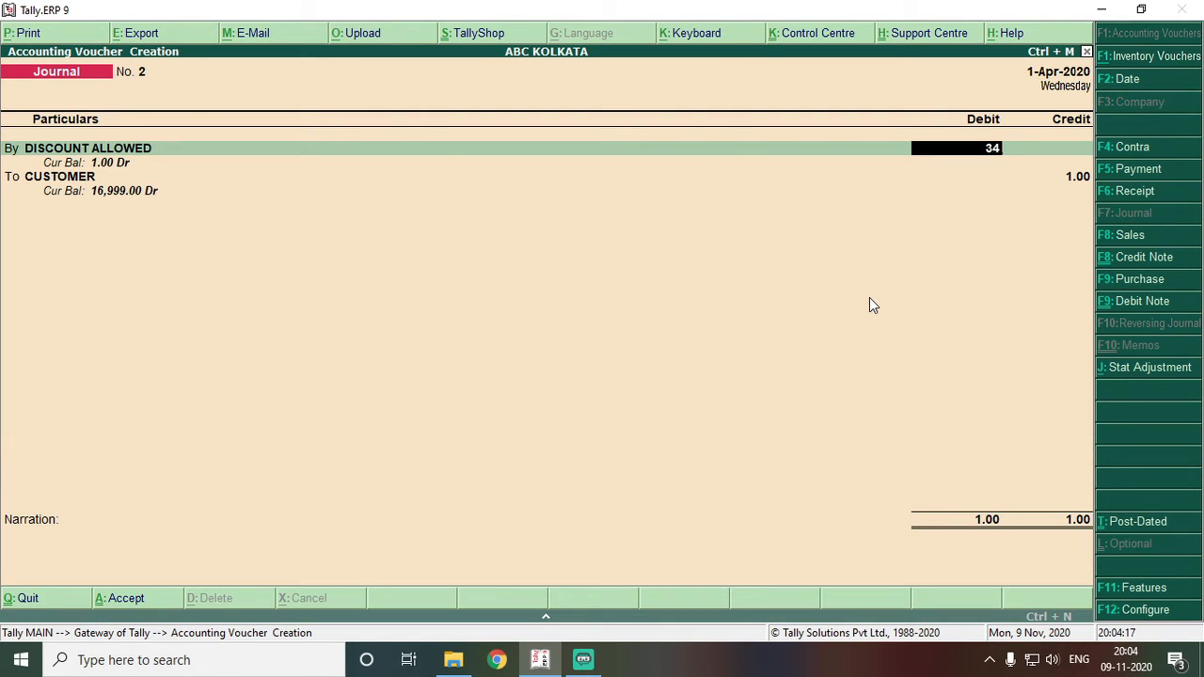
type("0")
key("Return")
key("Return")
key("Return")
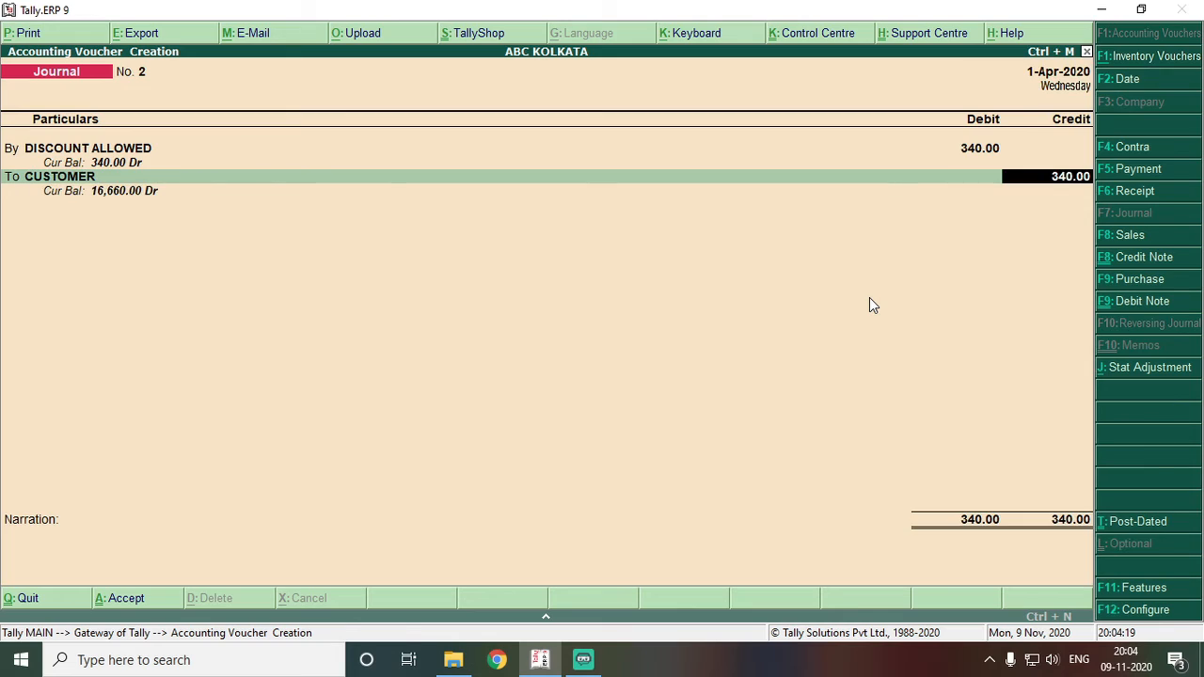
key("Return")
key("Return")
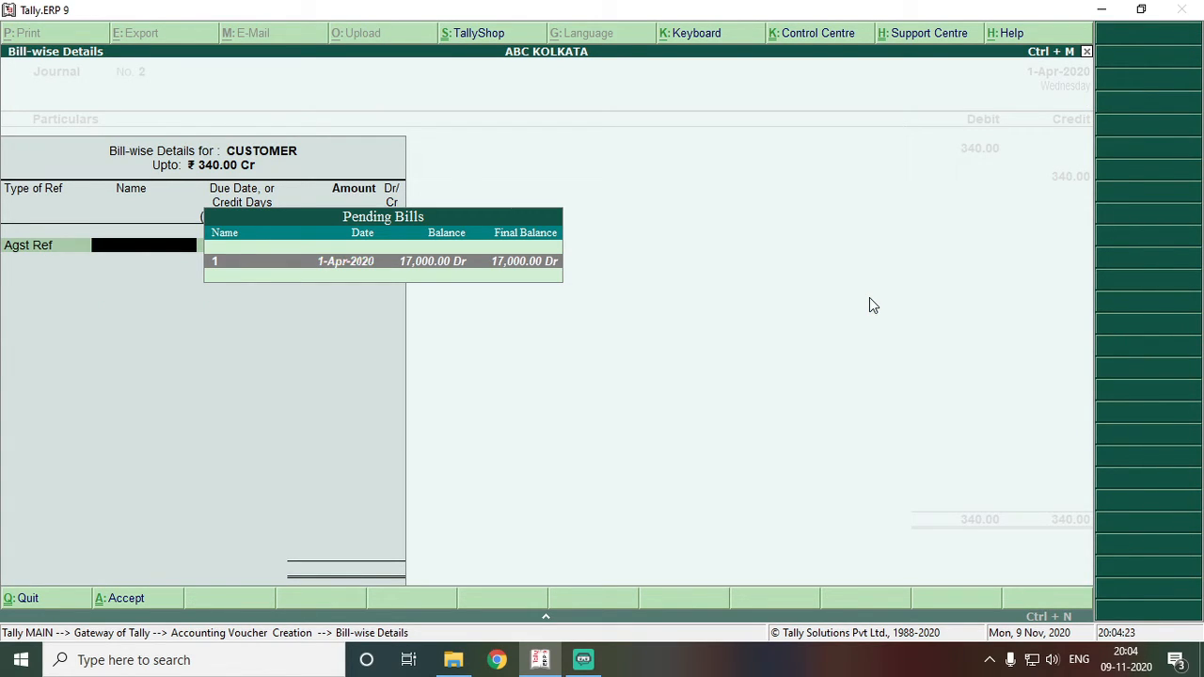
key("BackSpace")
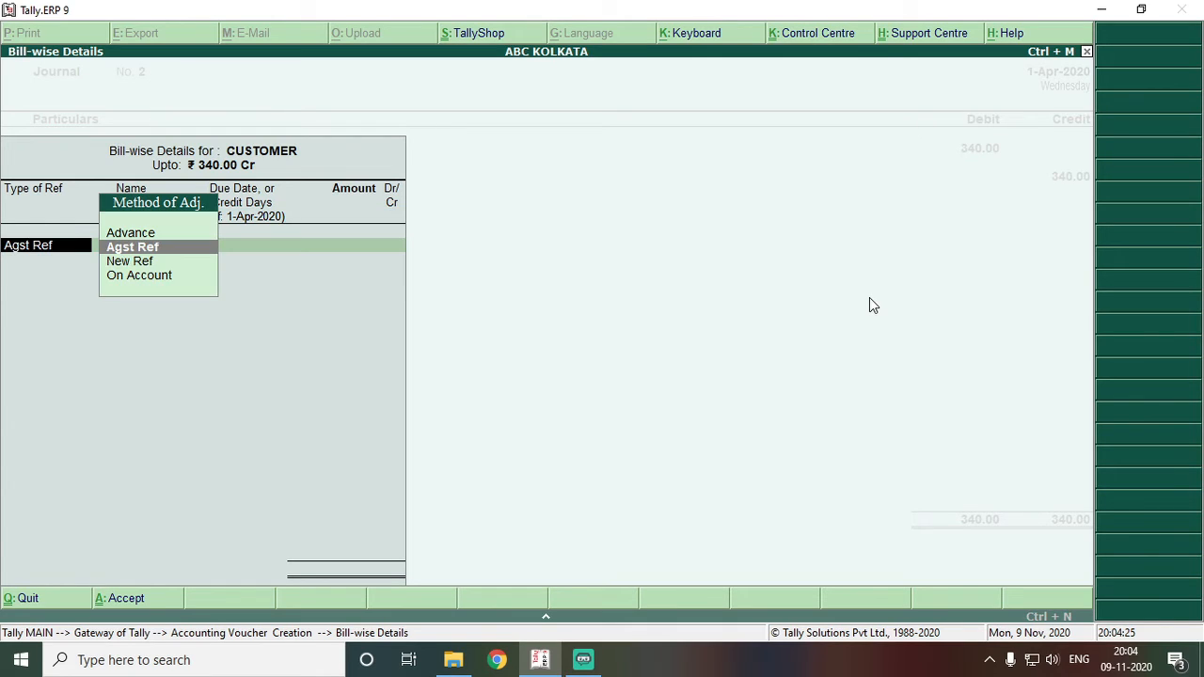
key("Down")
key("Down")
key("Return")
key("Return")
key("Return")
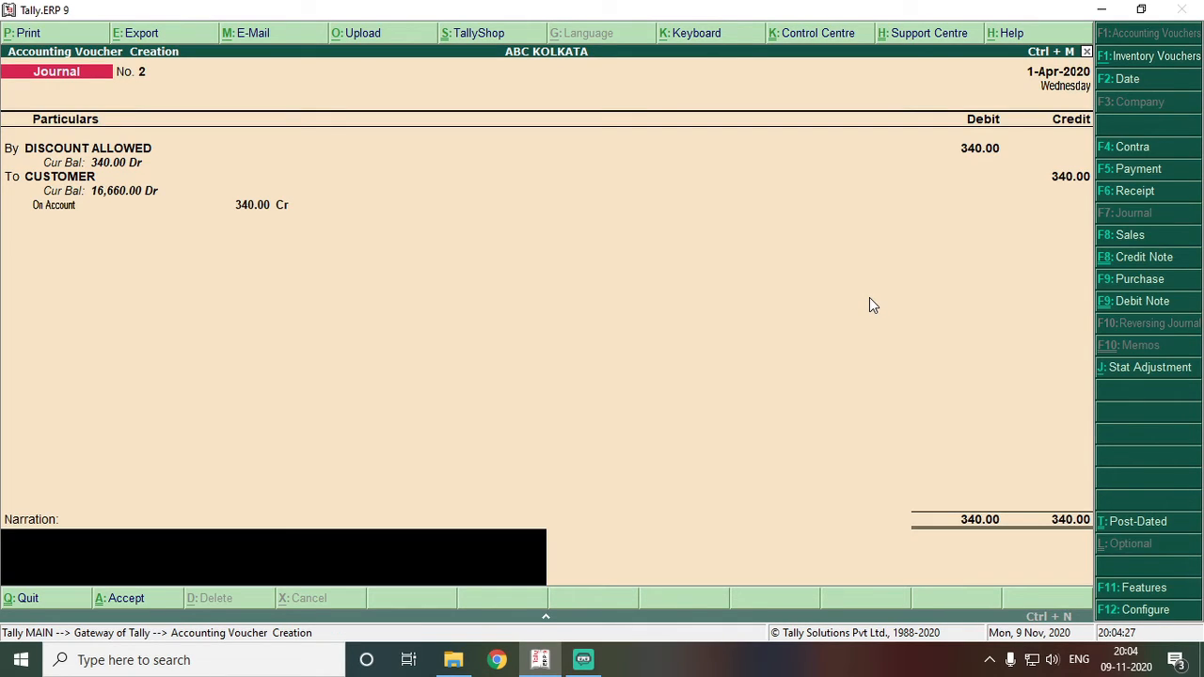
key("Return")
key("Return")
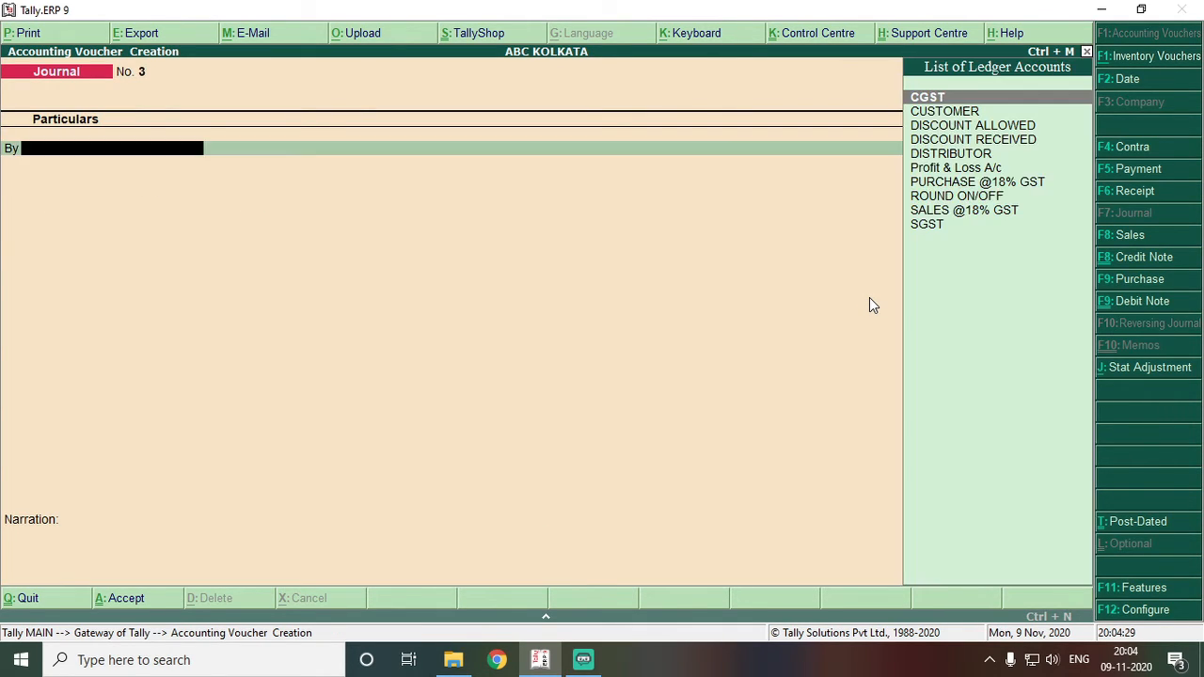
- Record a receipt into STATE BANK OF INDIA of 16,660.00 from CUSTOMER against bill 1
left_click(1138, 193)
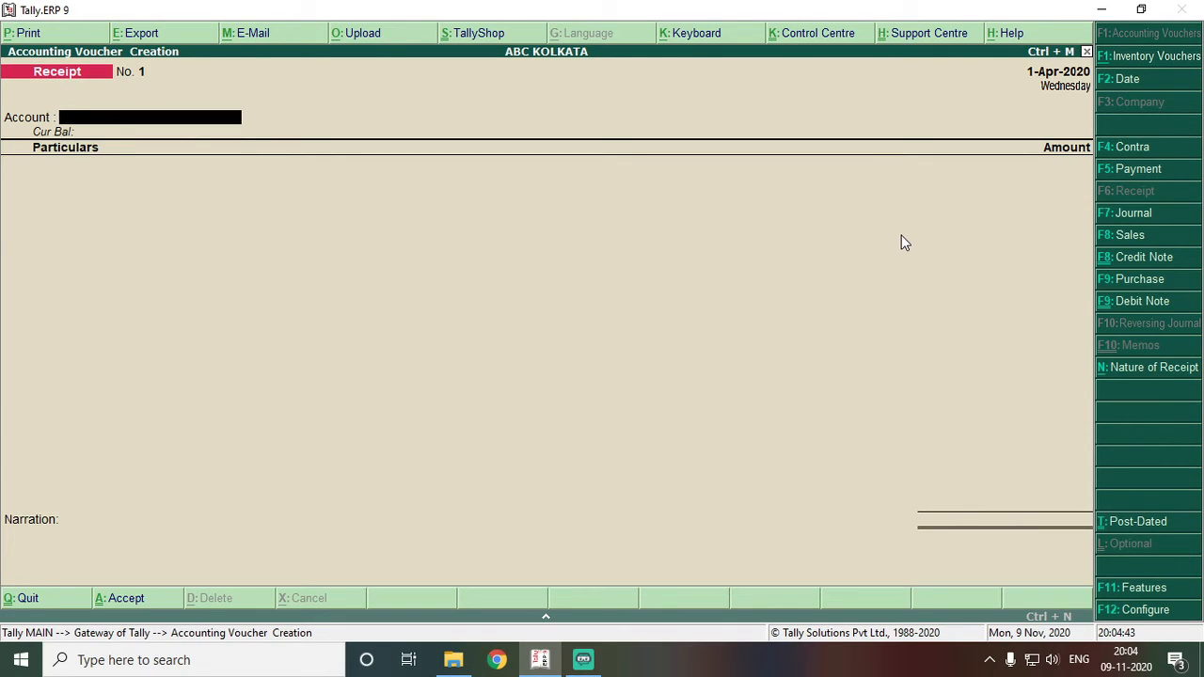
type("S")
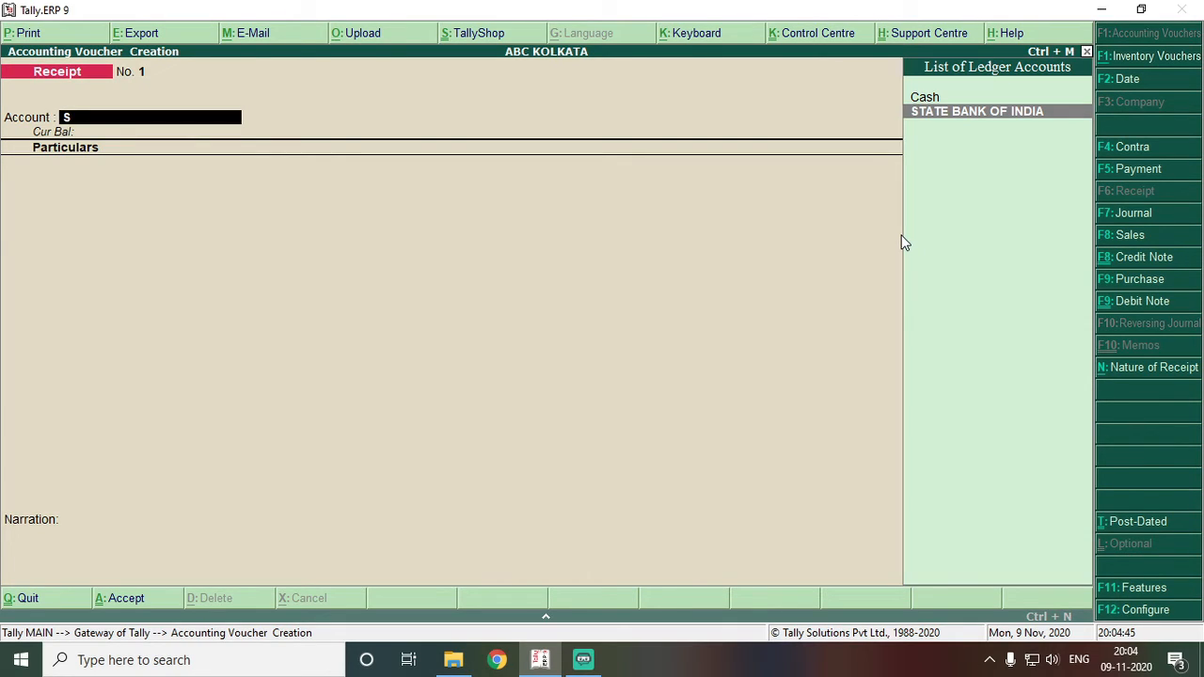
key("Return")
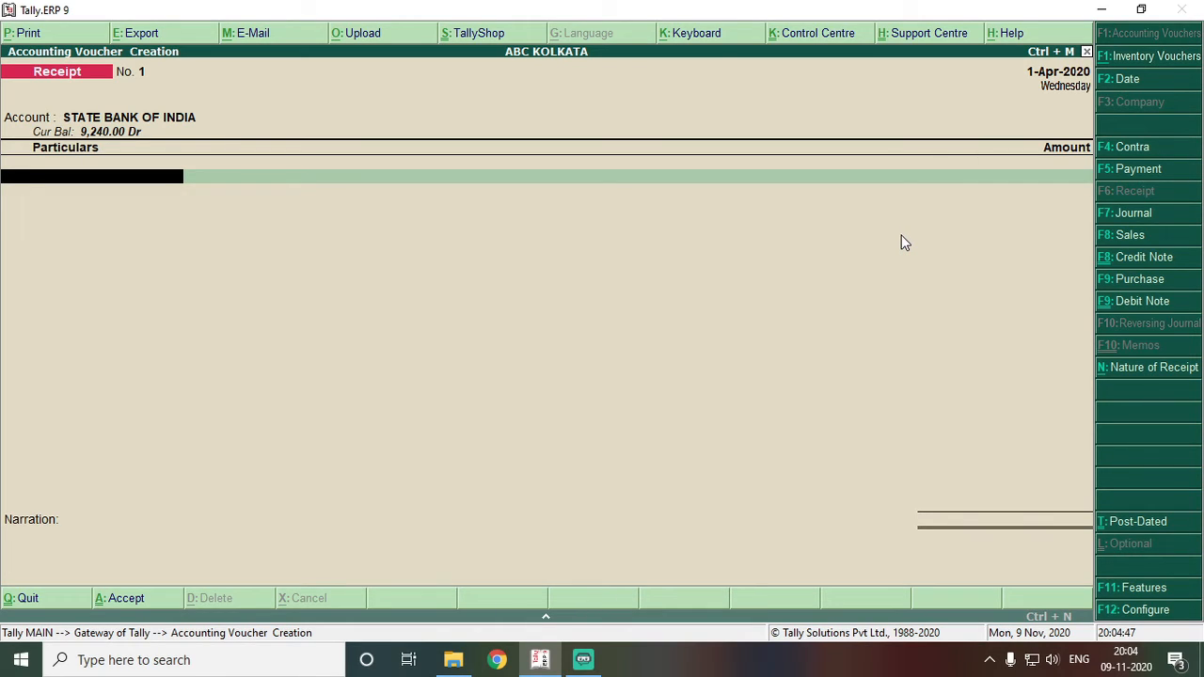
type("CU")
key("Return")
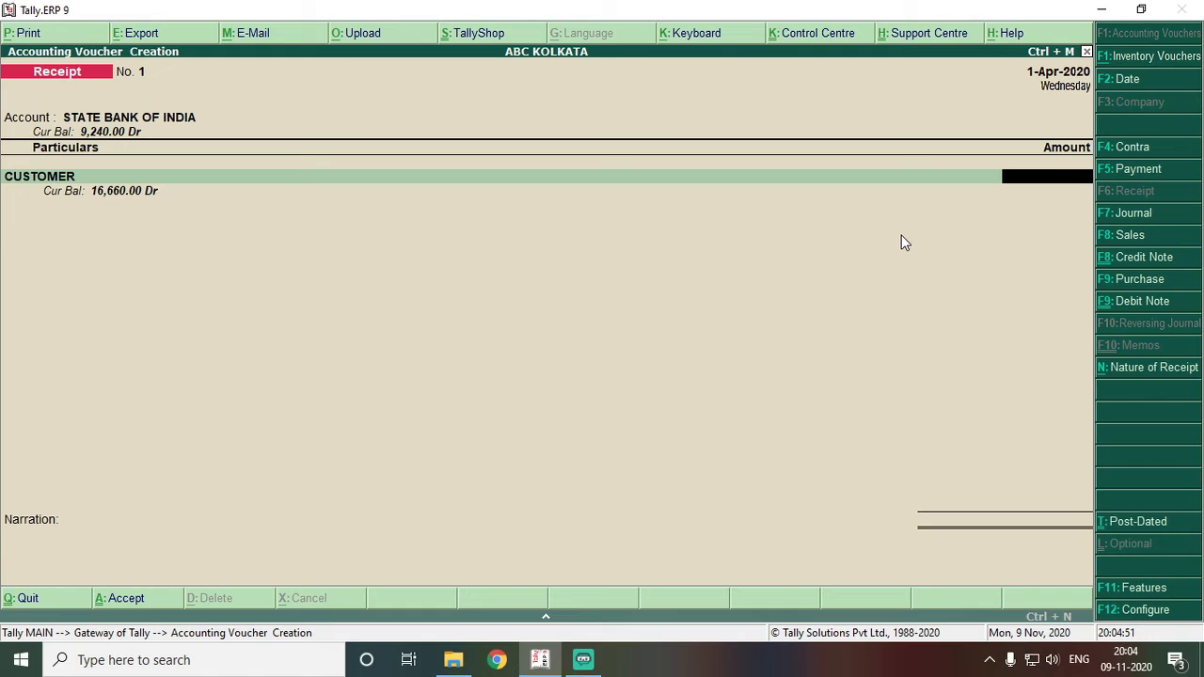
type("16660.")
key("Return")
key("Return")
key("Return")
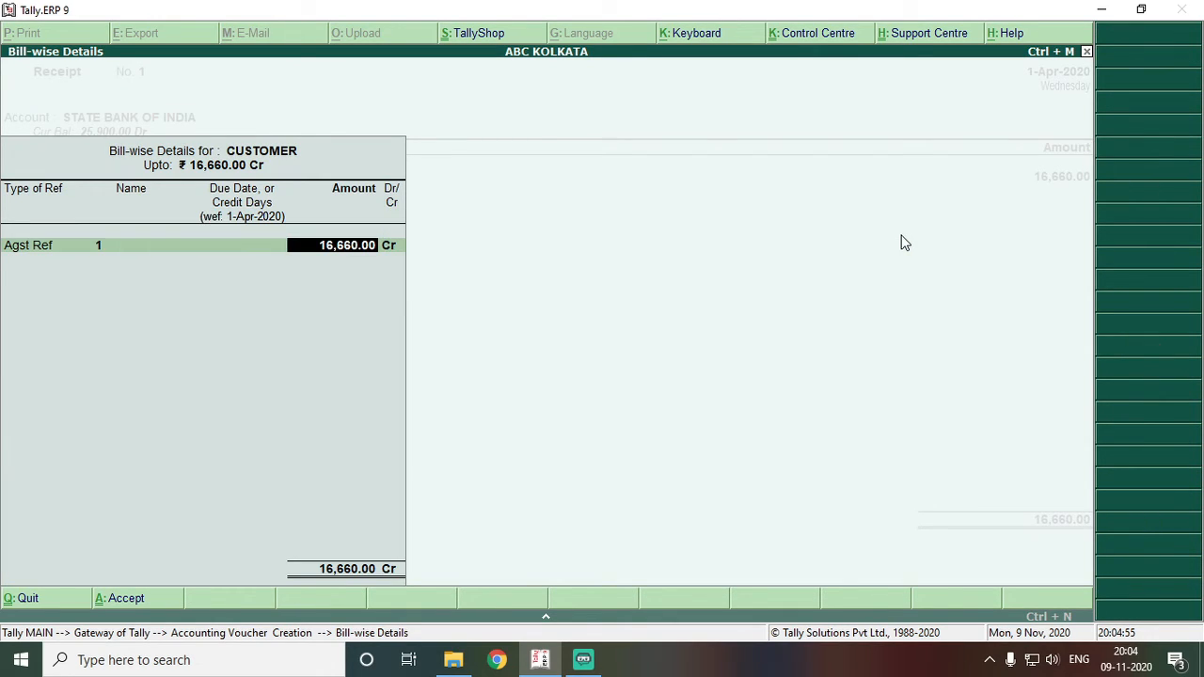
key("Return")
key("Return")
key("Return")
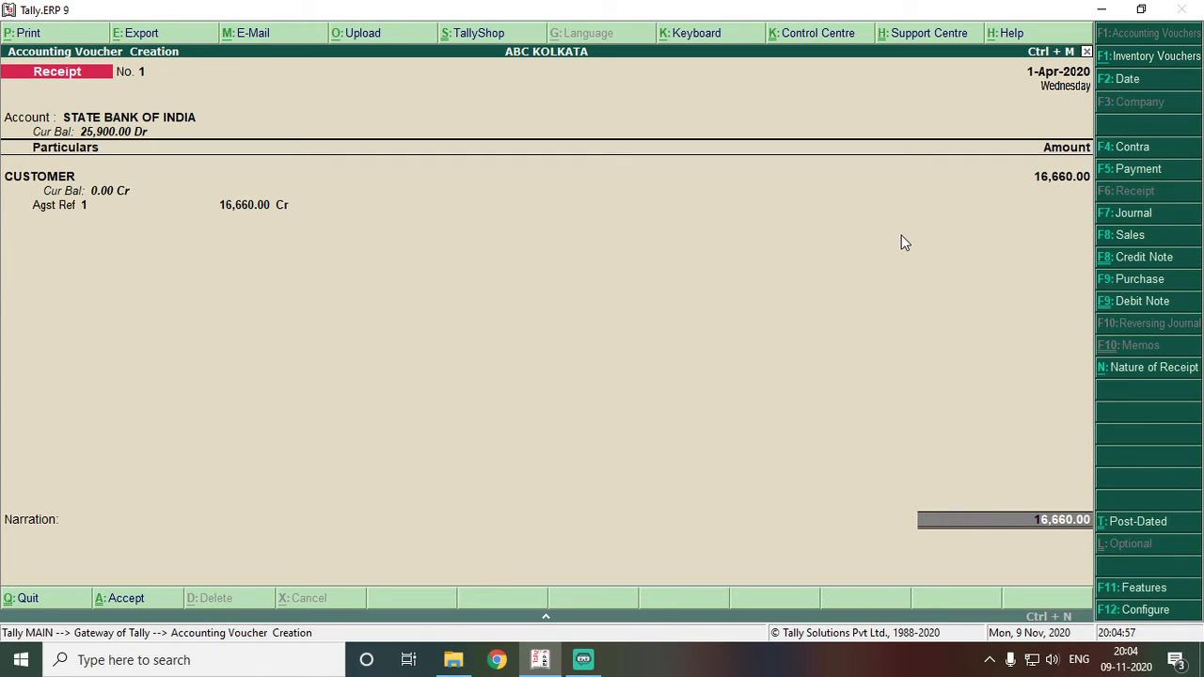
key("Return")
- Set the bank allocation transaction type to e-Fund Transfer, accept, and exit to Gateway of Tally
key("Return")
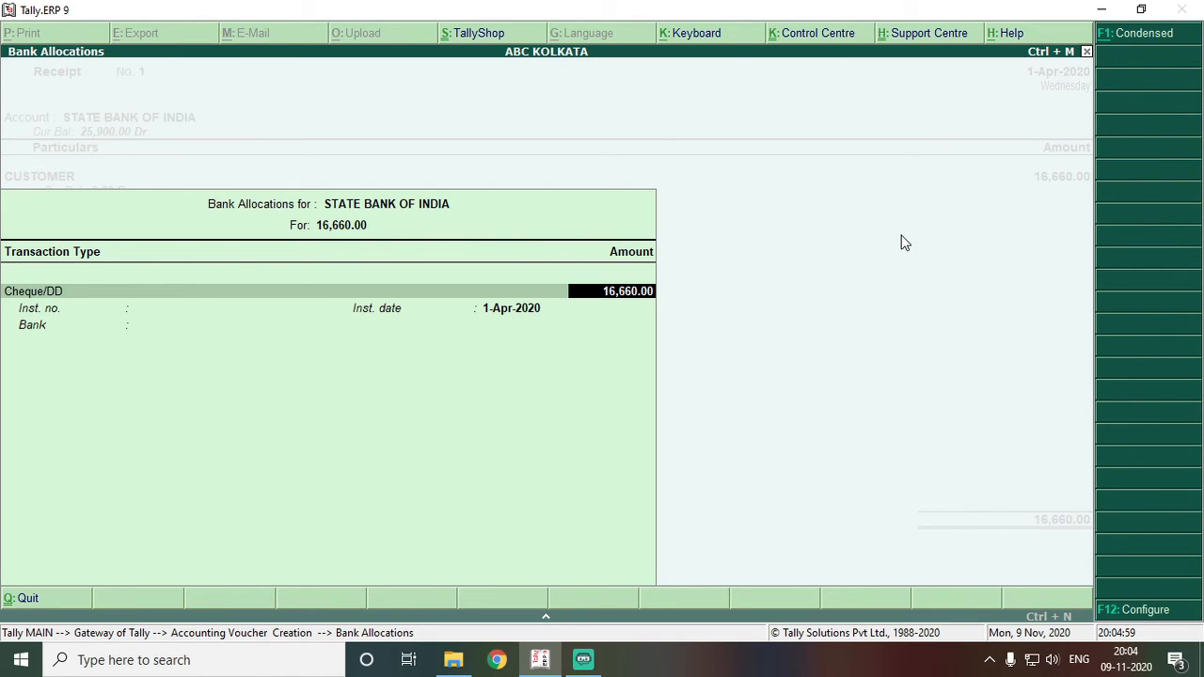
key("BackSpace")
key("Return")
key("Return")
key("BackSpace")
key("BackSpace")
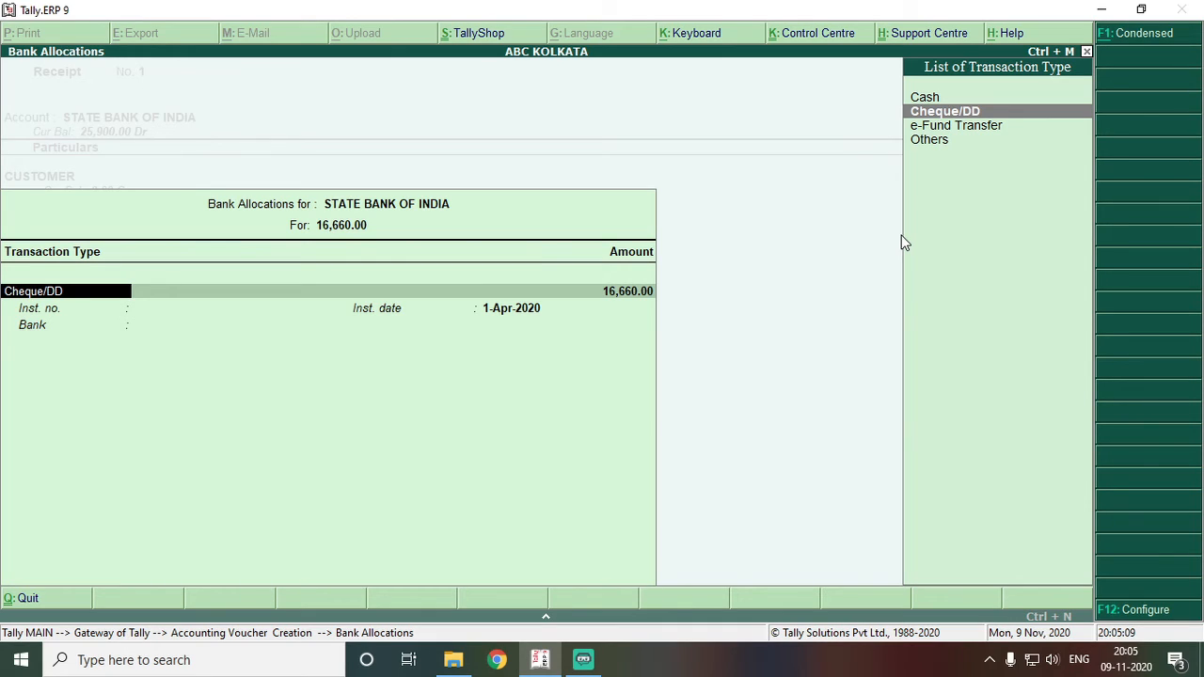
key("Up")
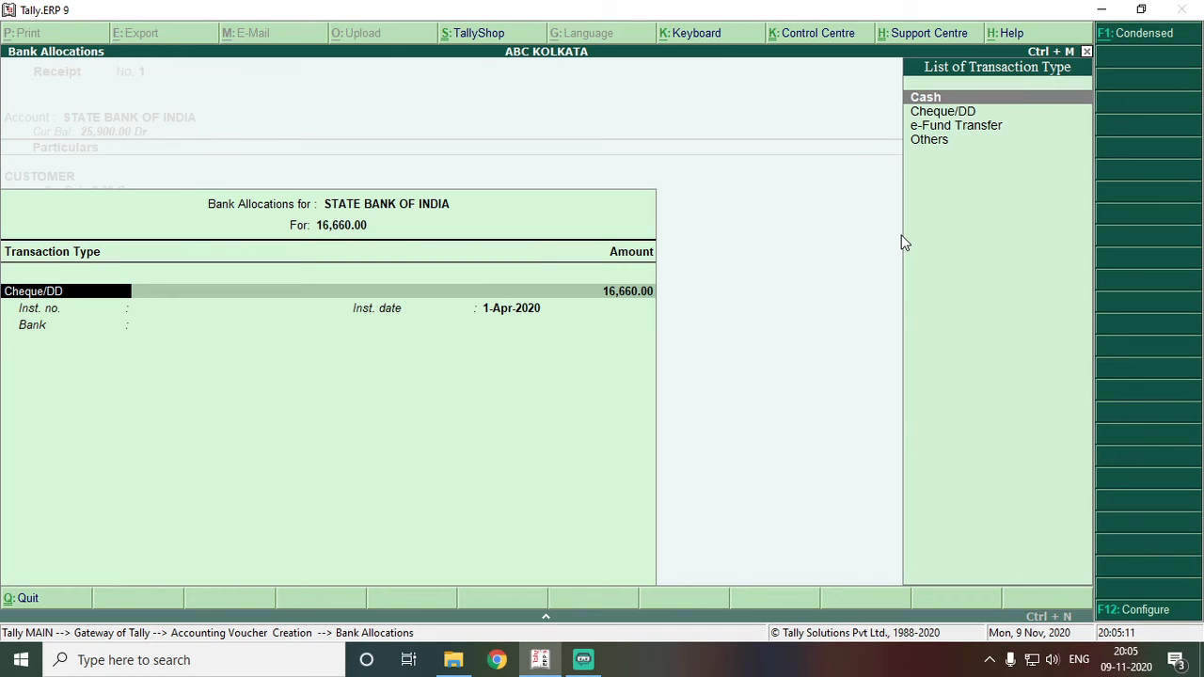
key("Down")
key("Down")
key("Return")
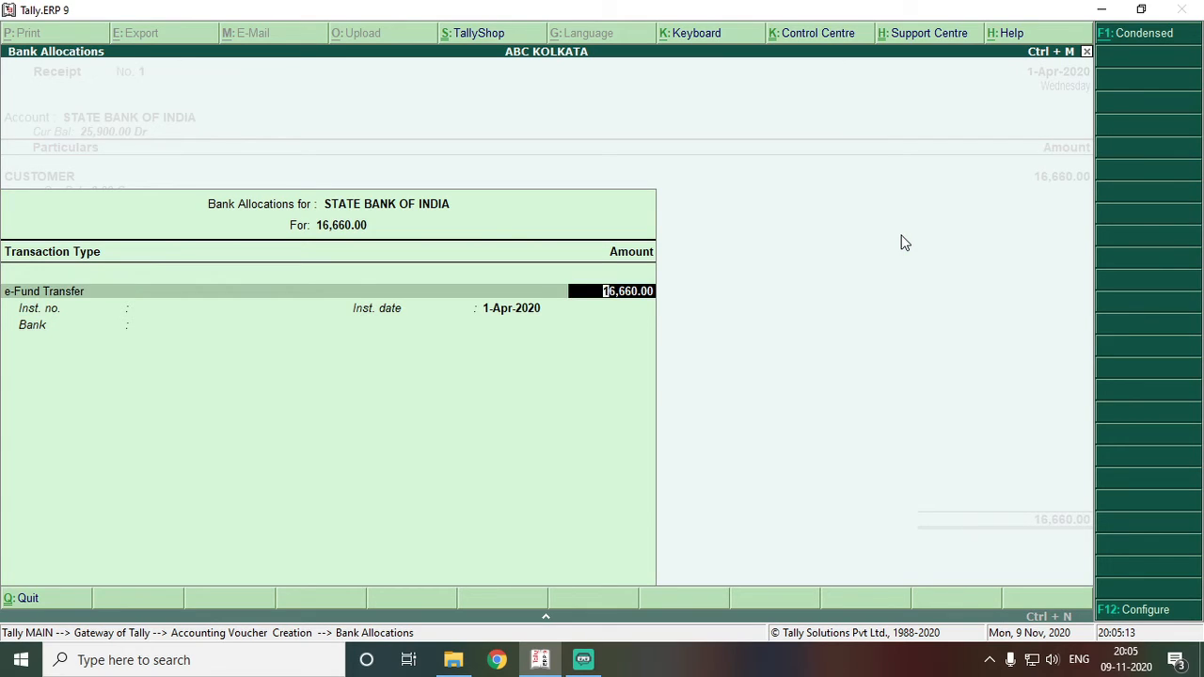
key("Return")
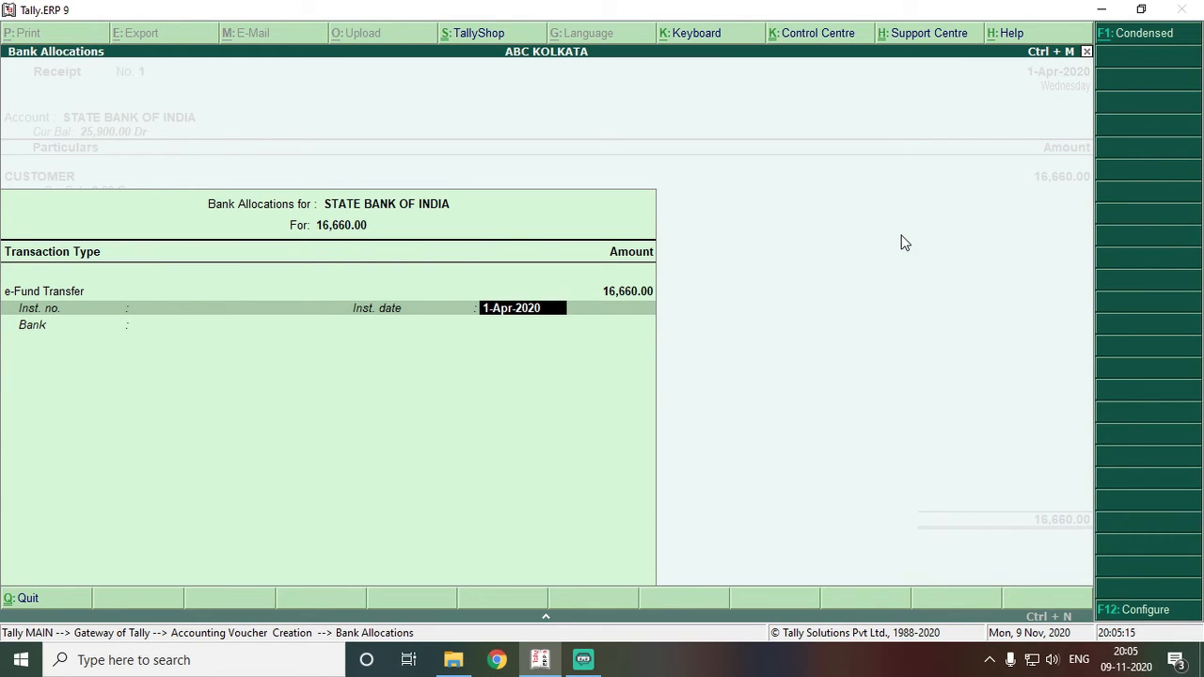
key("Return")
key("Return")
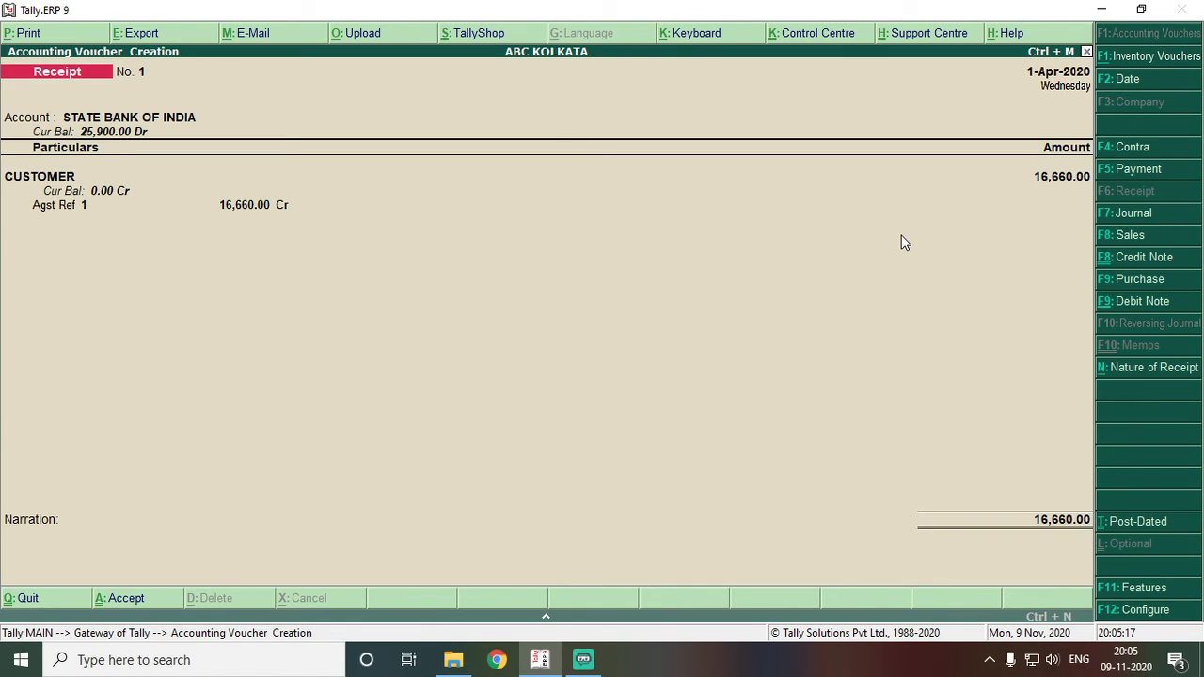
key("Return")
key("Return")
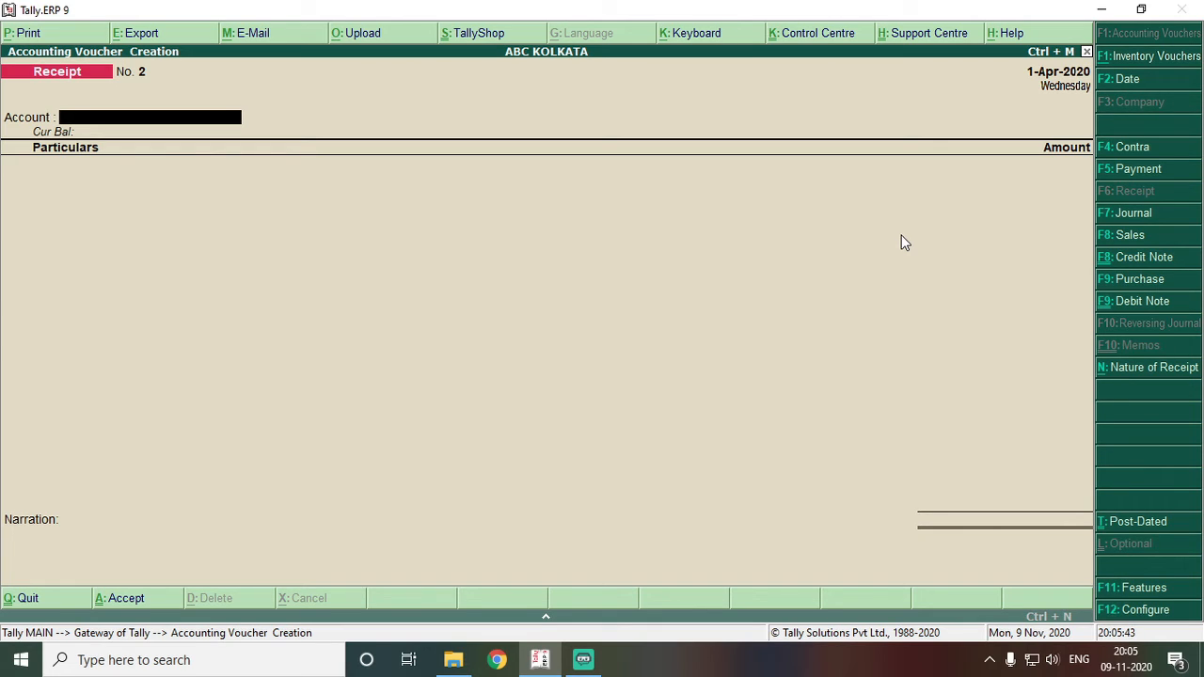
key("Escape")
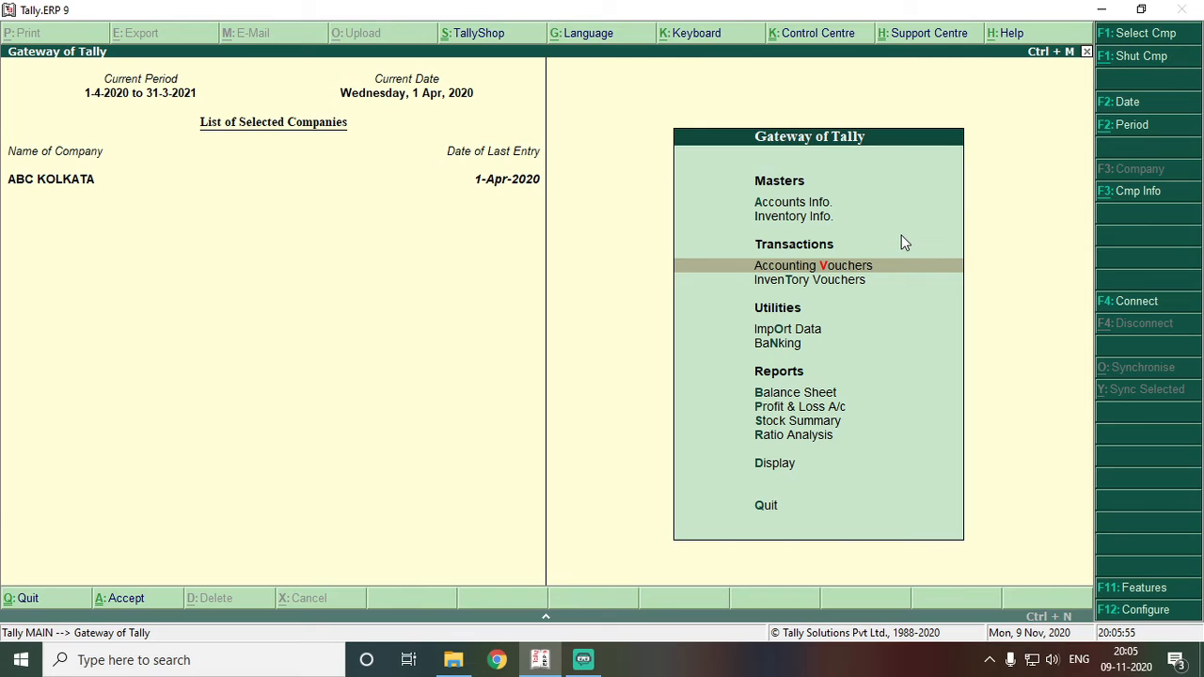
key("Return")
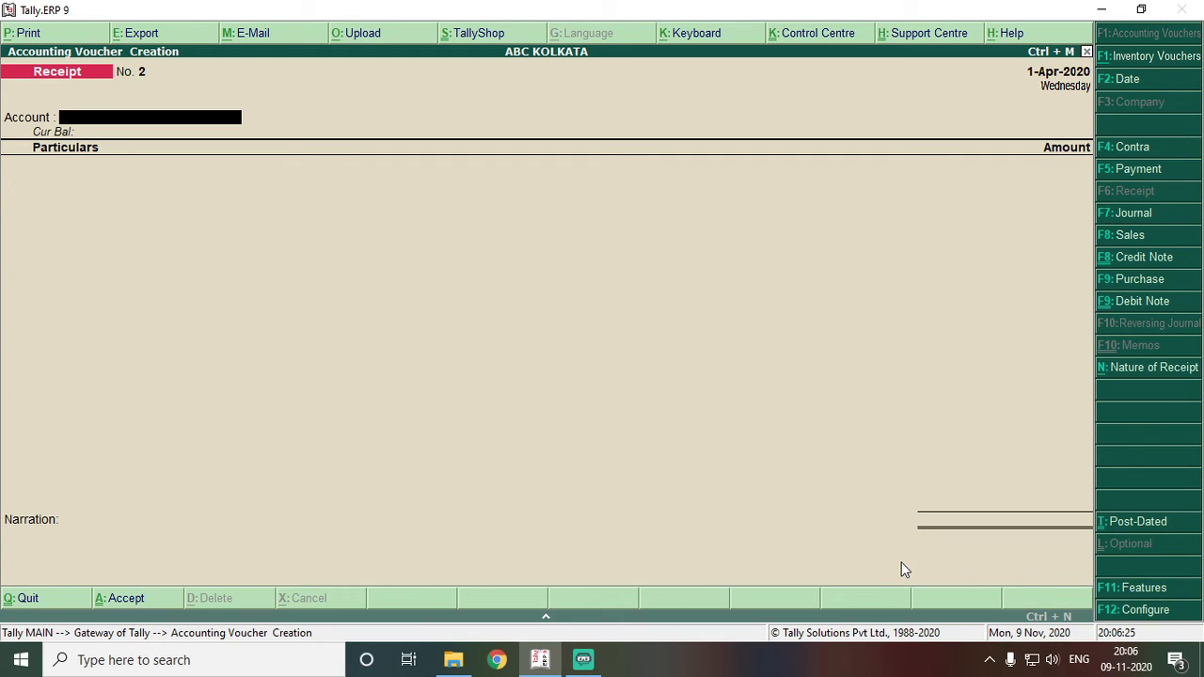
key("Escape")
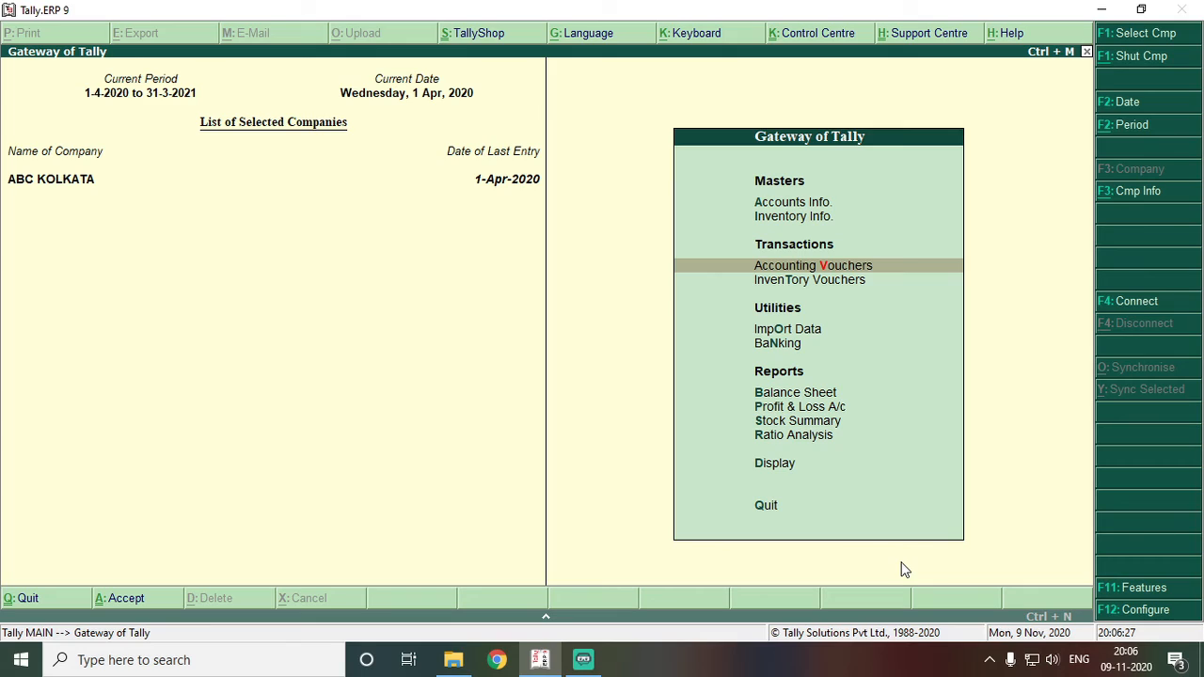
key("Down")
key("Down")
key("Down")
key("Down")
key("Down")
key("Down")
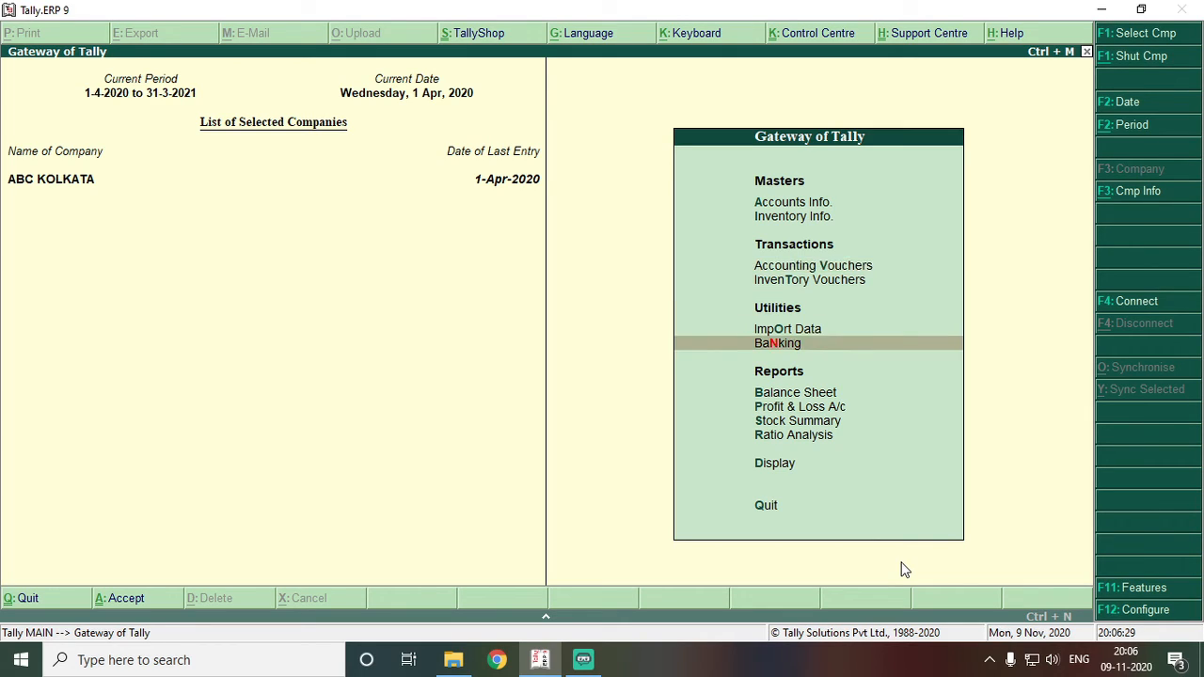
key("Up")
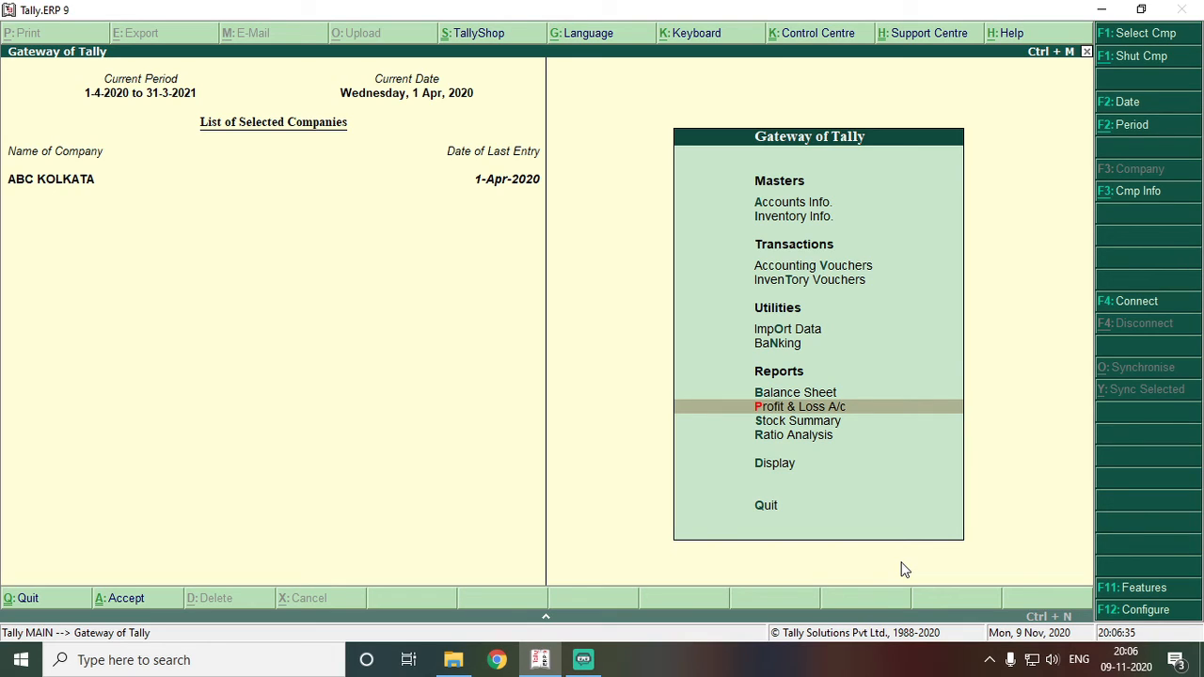
key("Return")
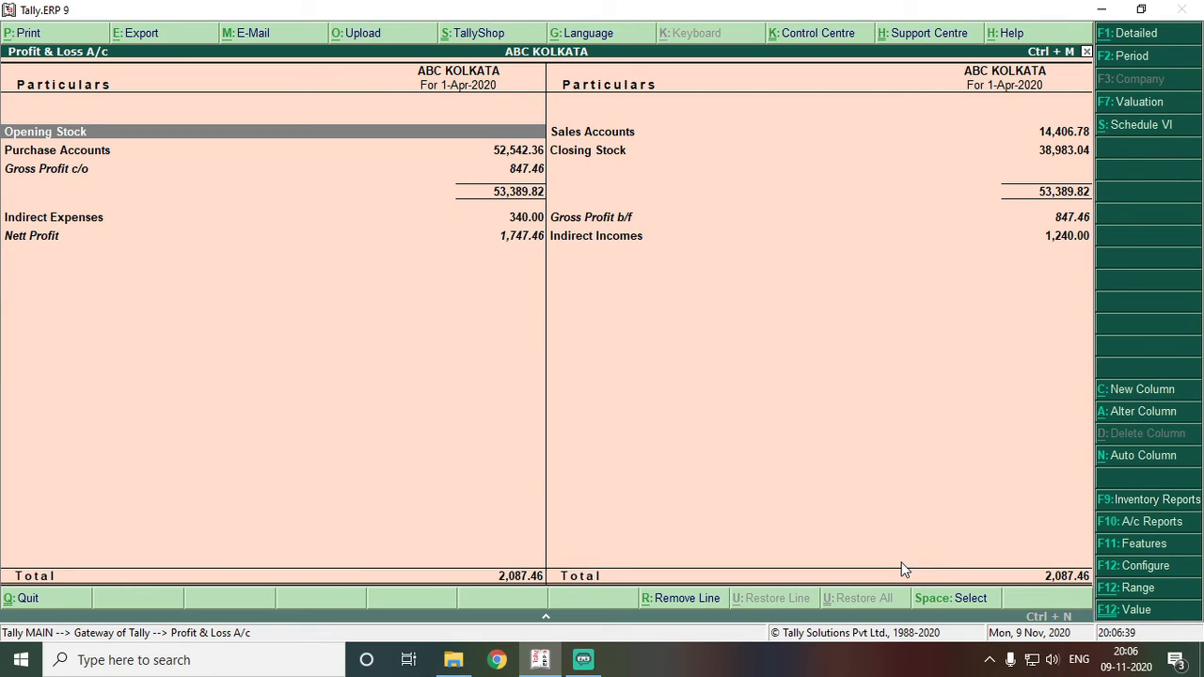
key("Down")
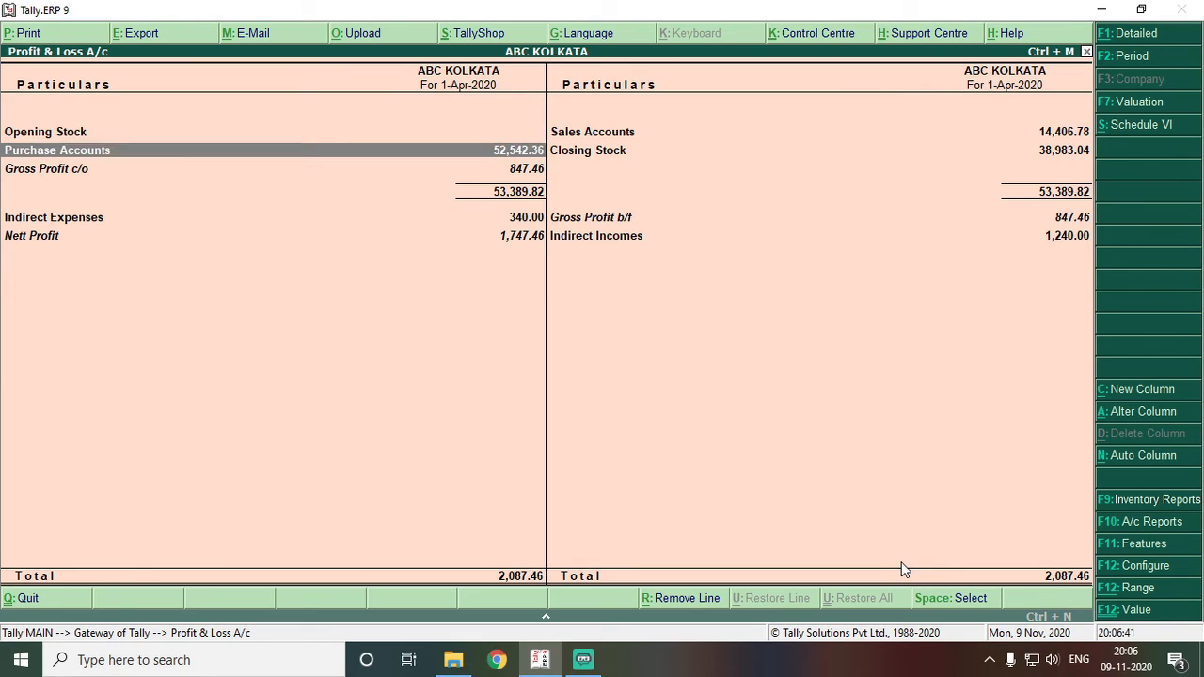
key("Return")
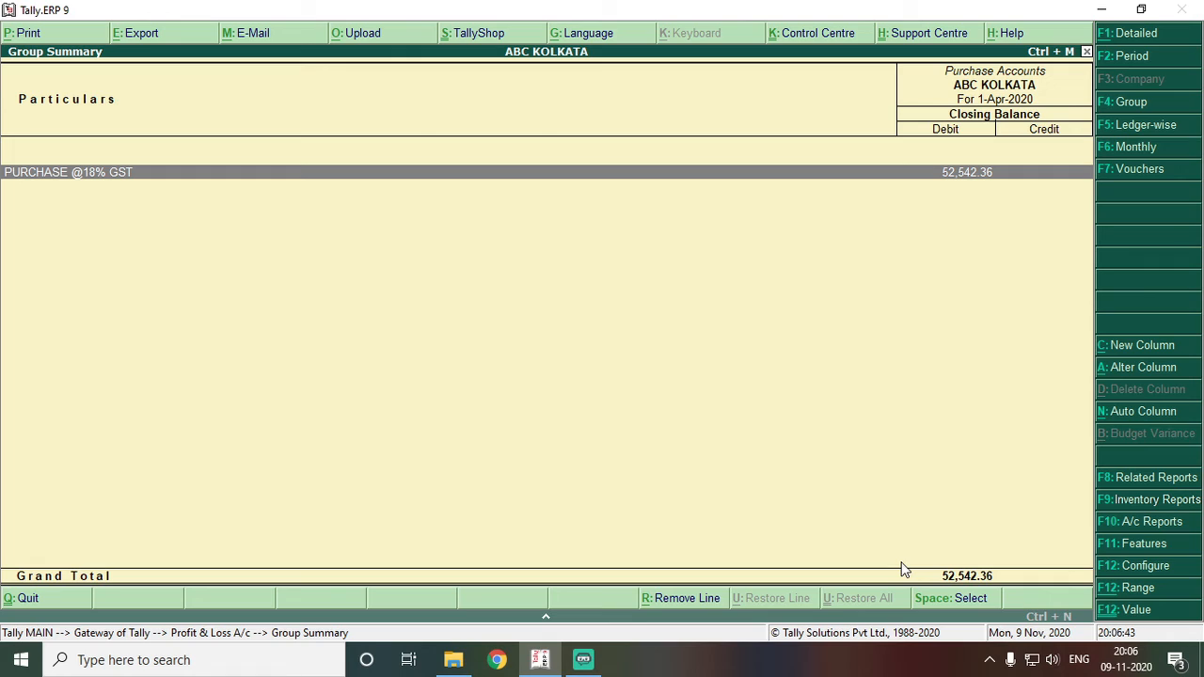
key("Return")
key("Escape")
key("Escape")
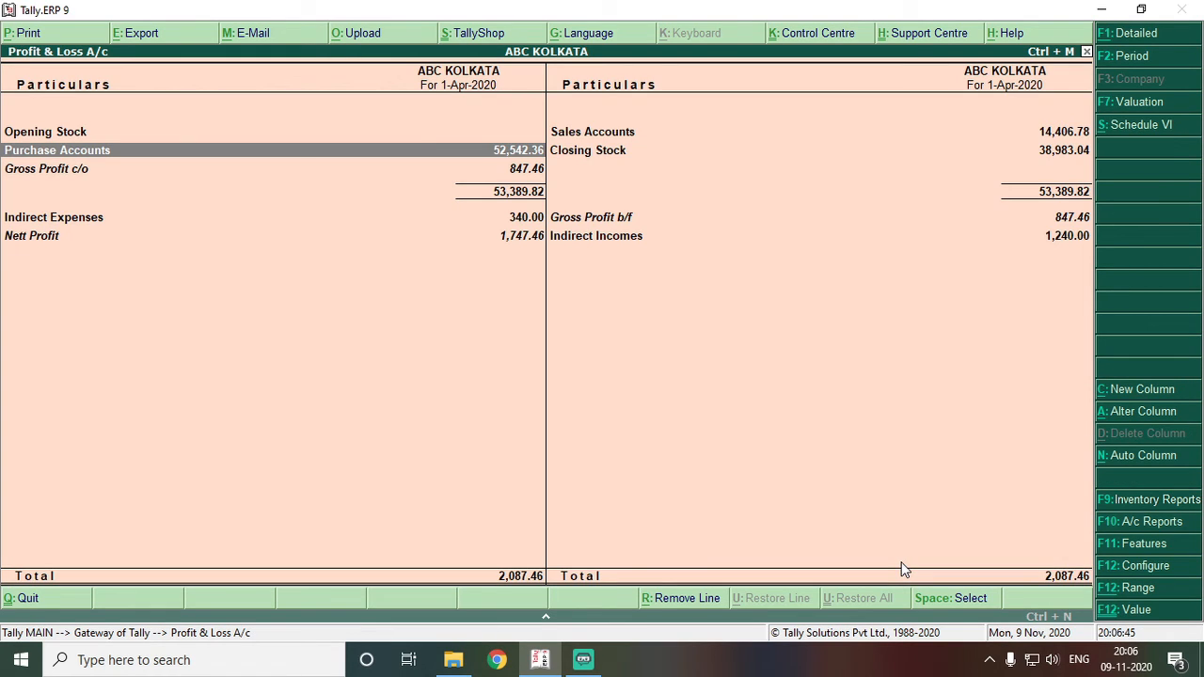
- Review Closing Stock, Sales, Gross Profit, Indirect Expenses and Nett Profit 1,747.46, then close
key("Right")
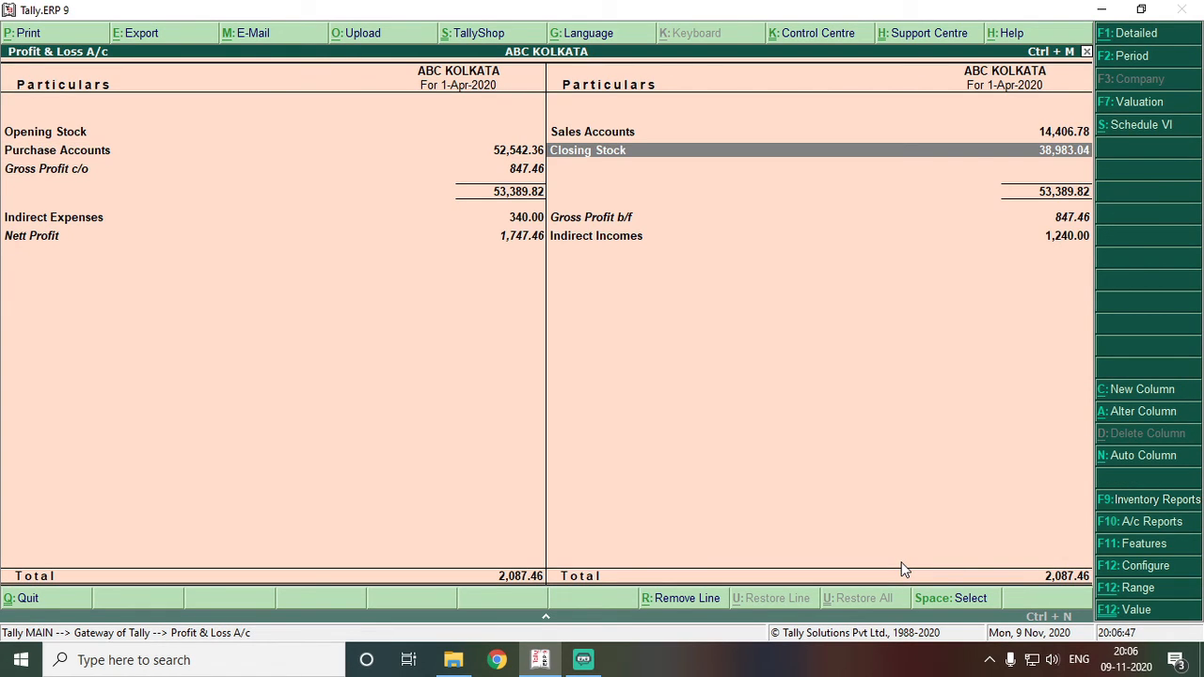
key("Up")
key("Down")
key("Up")
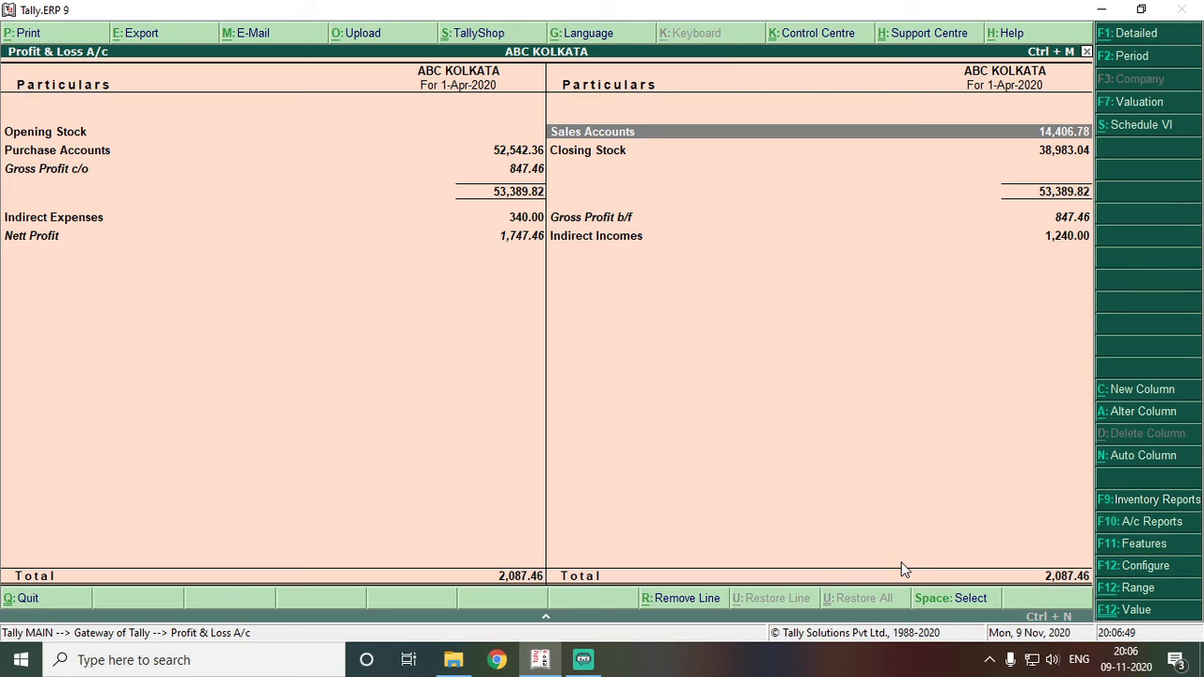
key("Left")
key("Down")
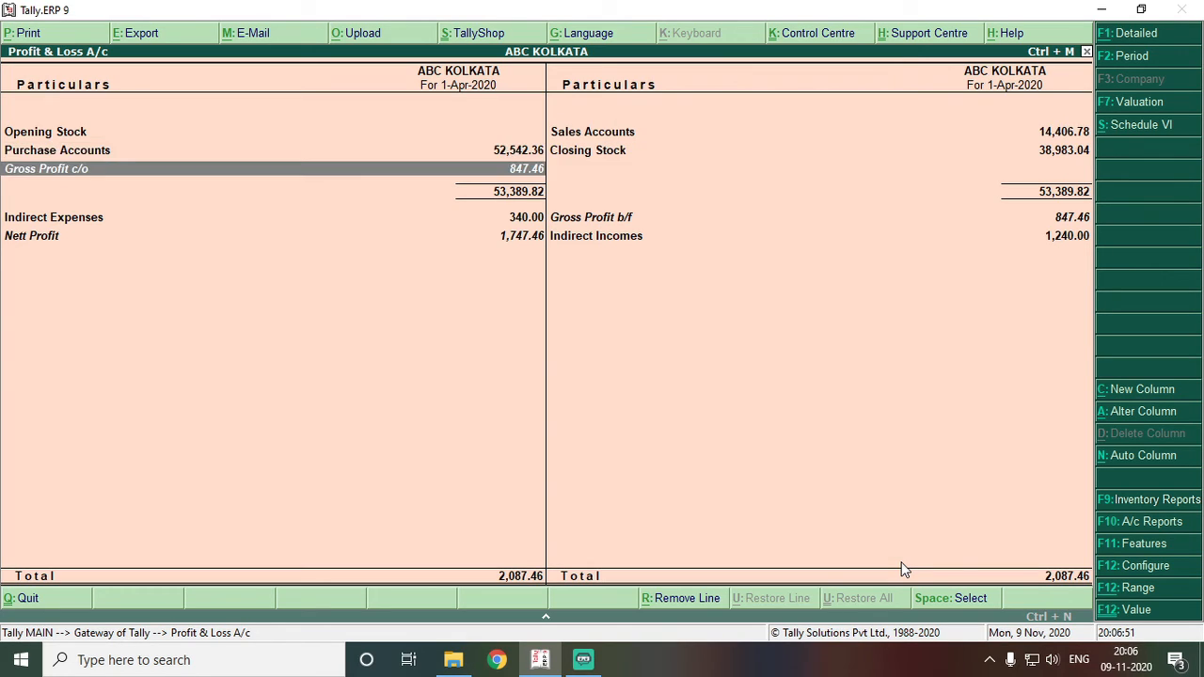
key("Down")
key("Right")
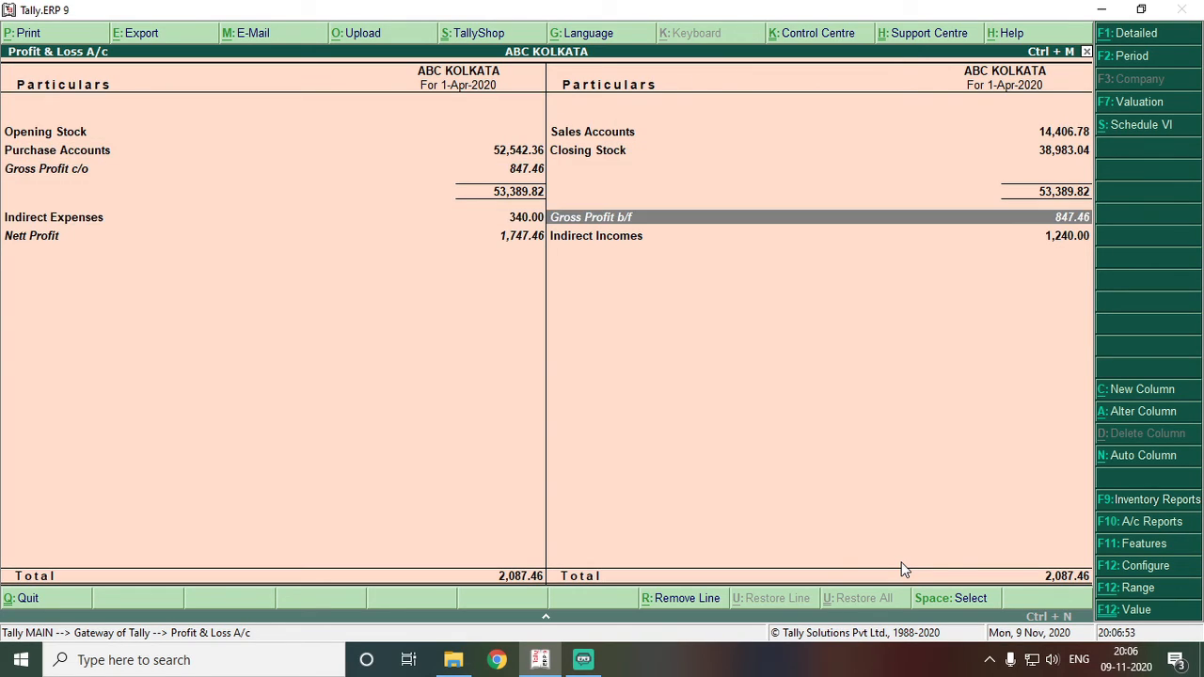
key("Left")
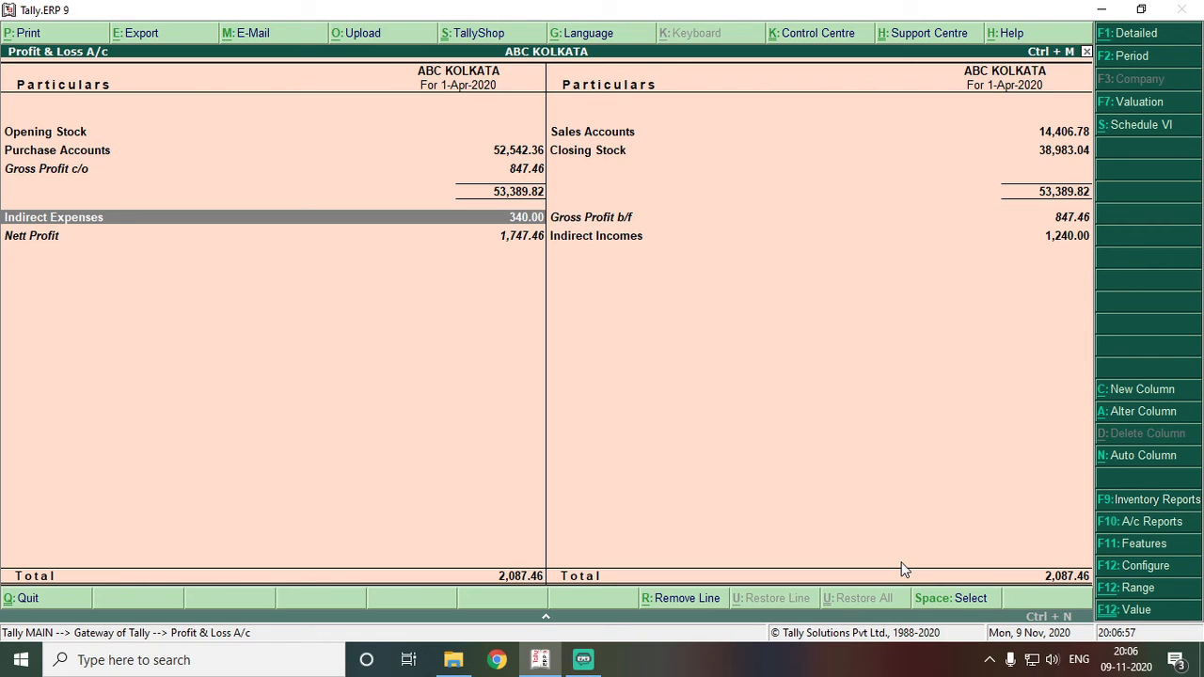
key("Right")
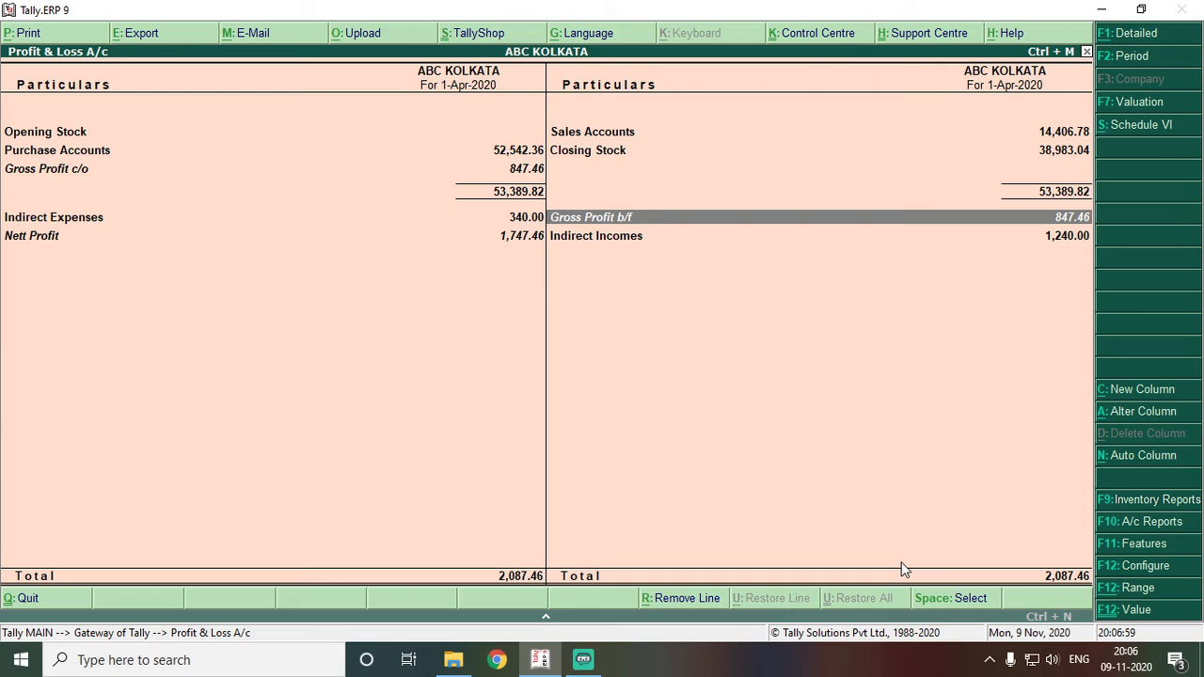
key("Down")
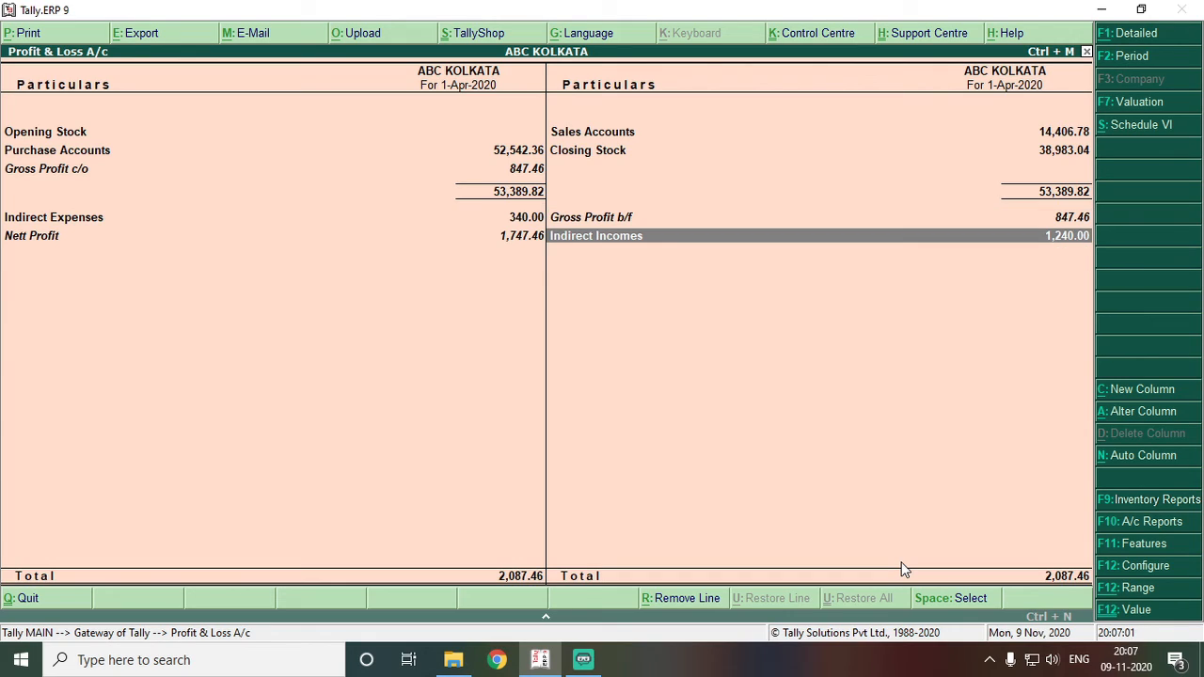
key("Left")
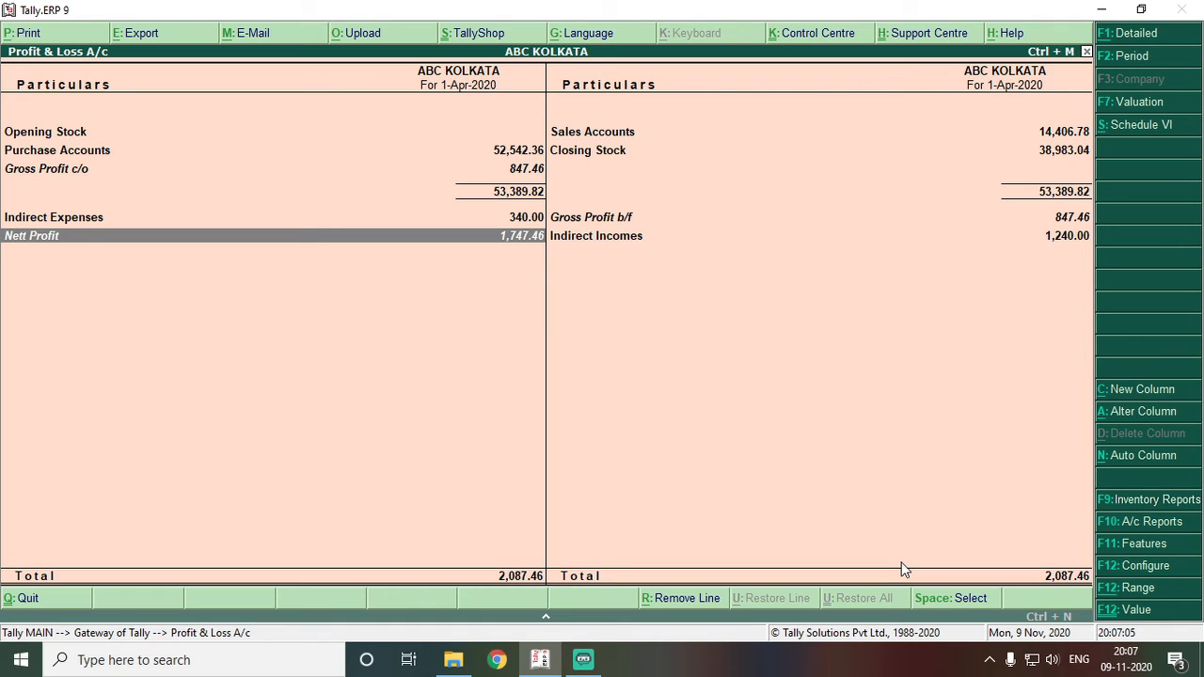
key("Escape")
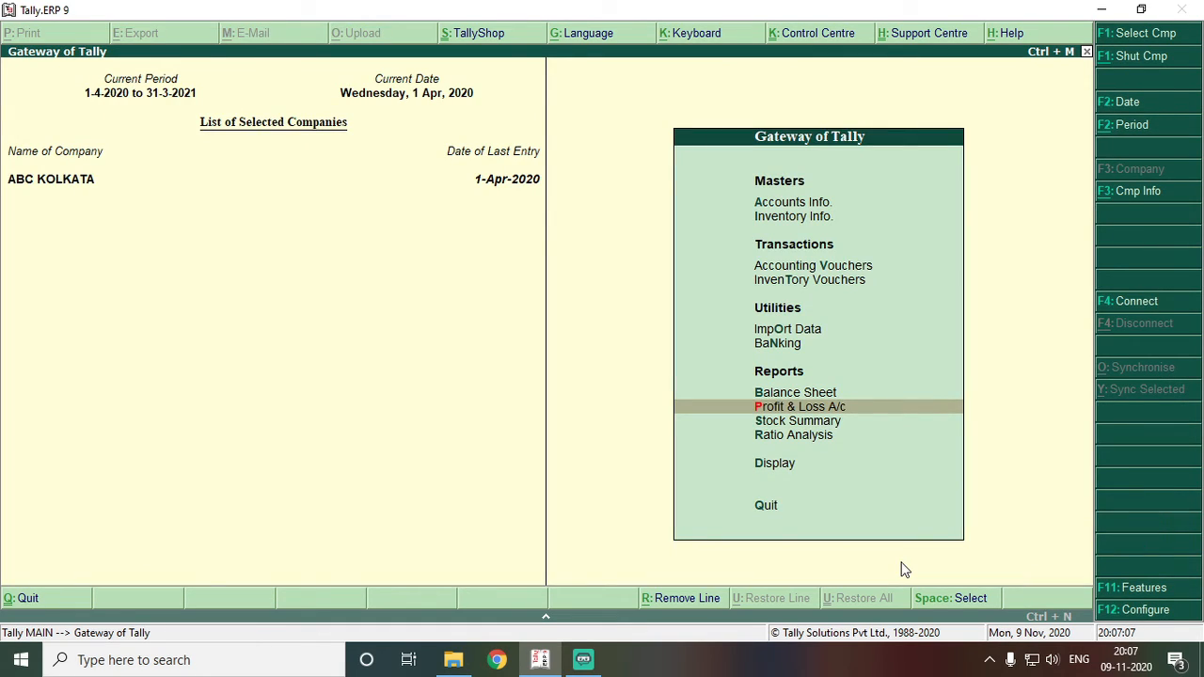
- Open the ABC KOLKATA Balance Sheet and look over Loans, Current Liabilities and Current Assets
key("Up")
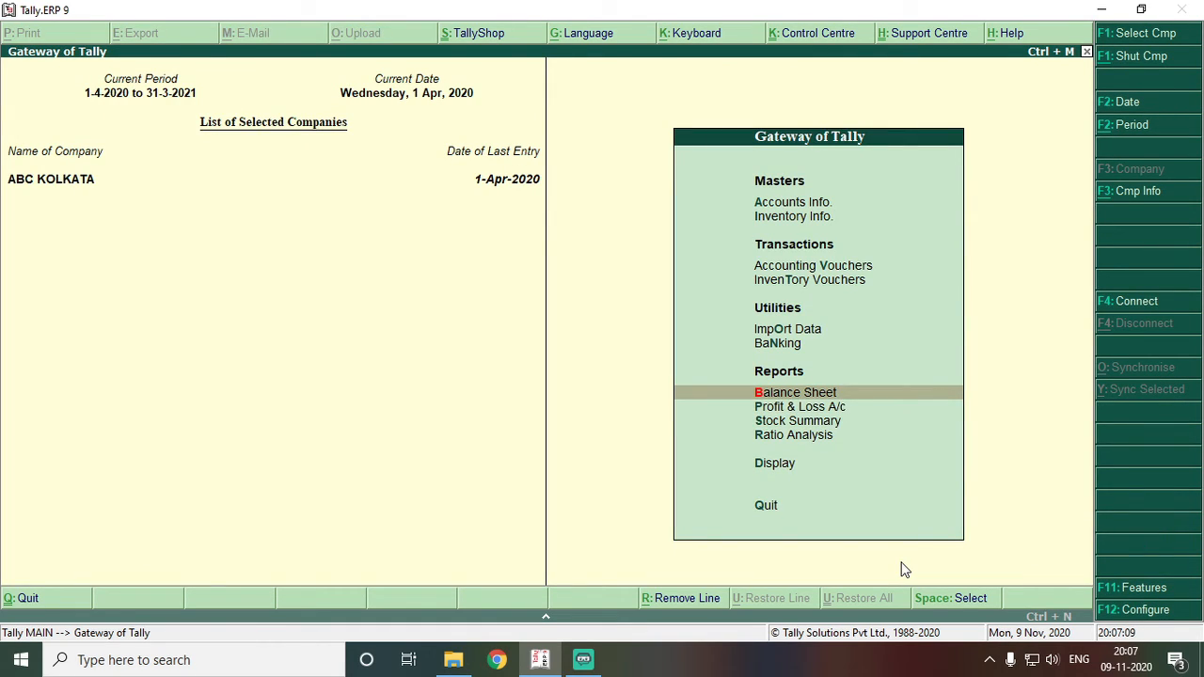
key("Return")
key("Down")
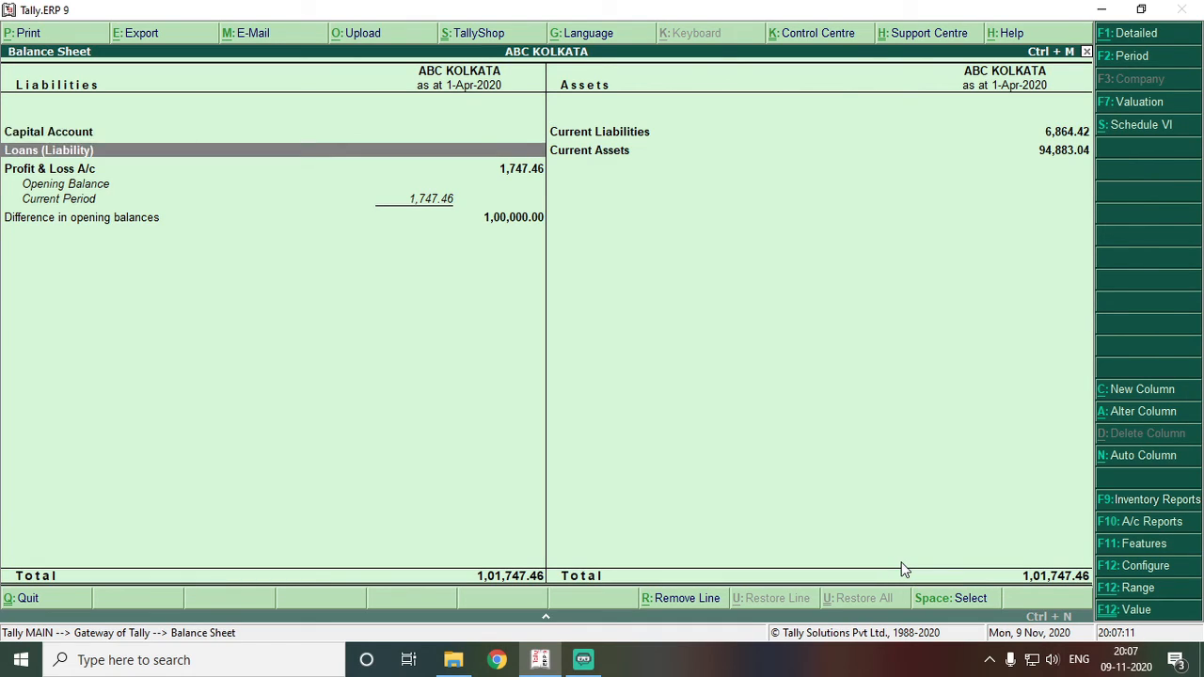
key("Right")
key("Up")
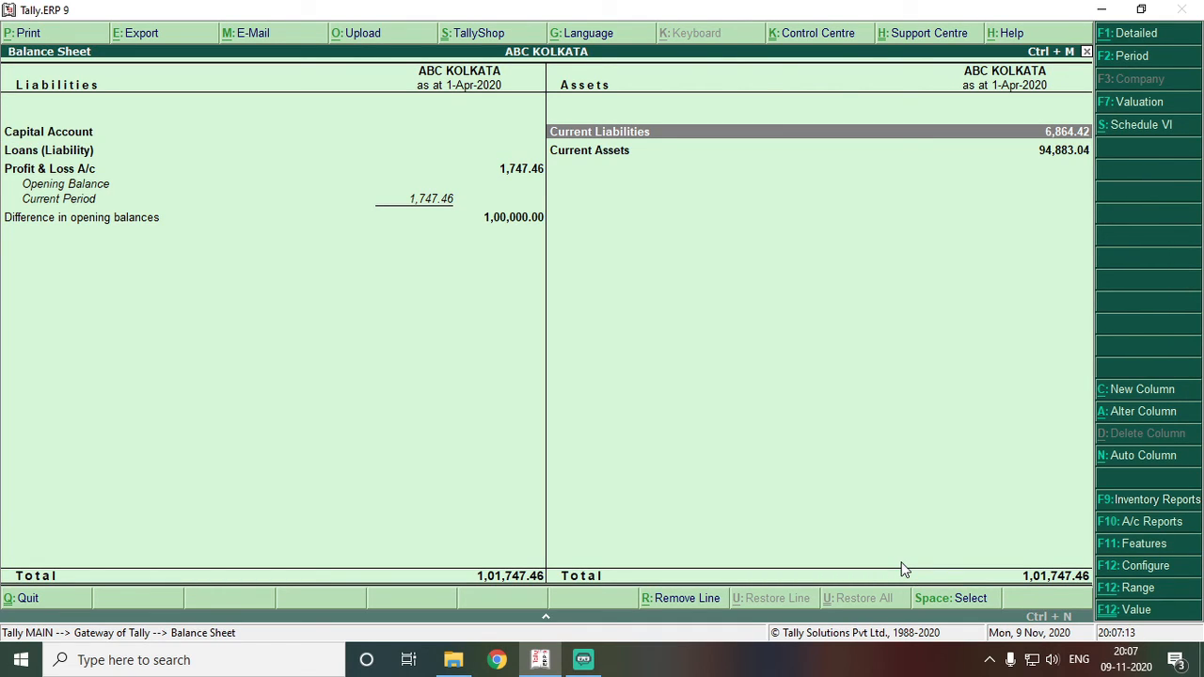
key("Down")
key("Left")
key("Down")
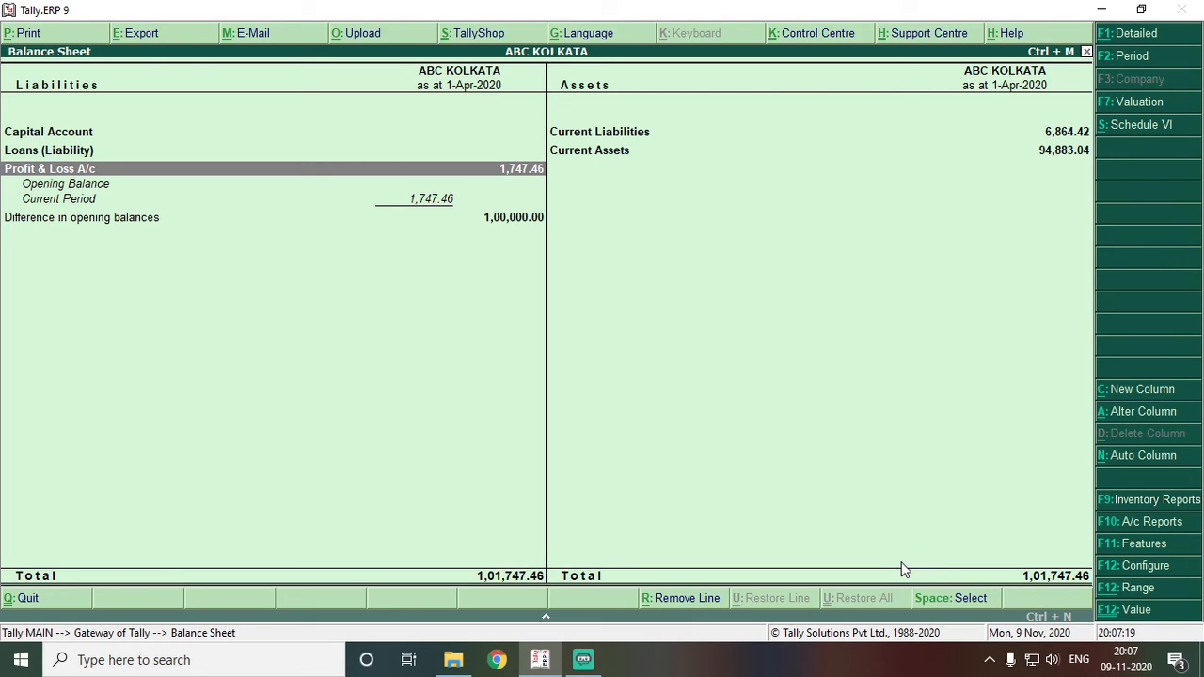
key("Escape")
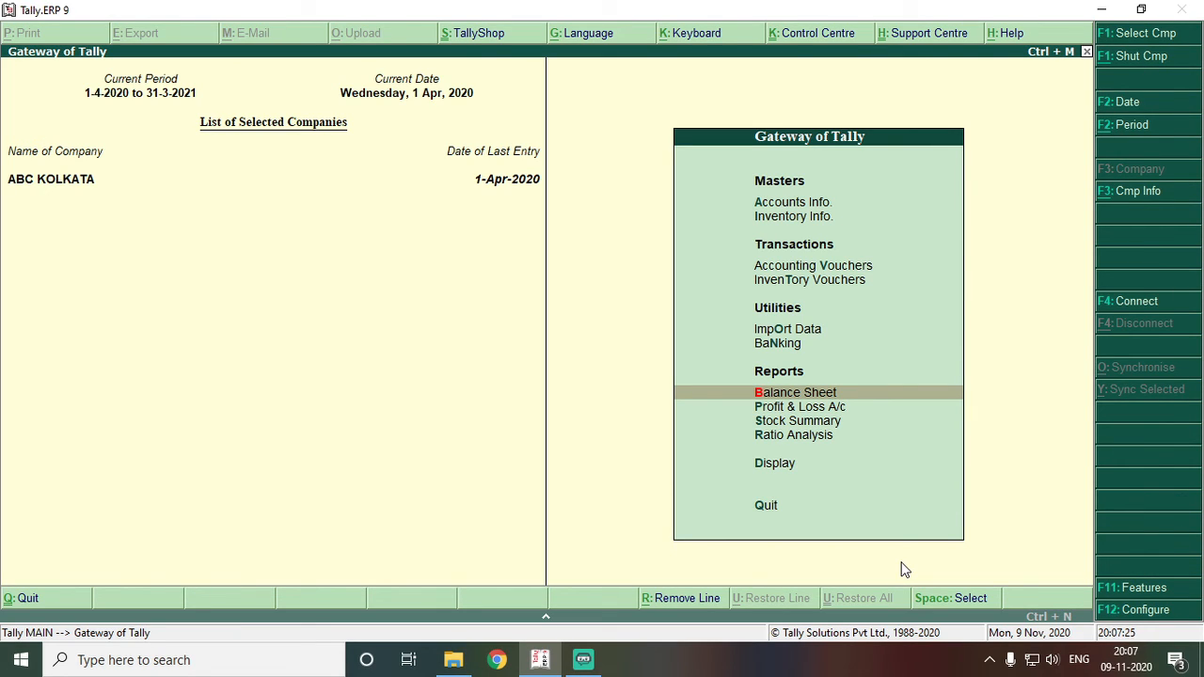
key("Return")
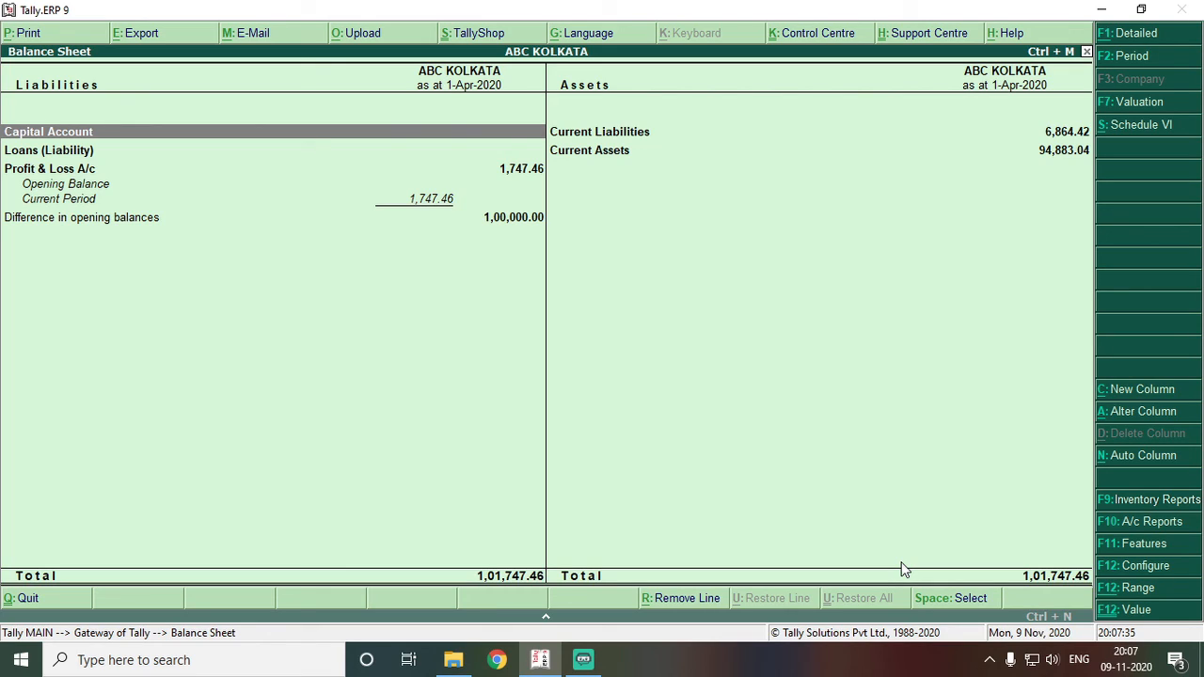
- Drill into the Profit & Loss A/c from the Balance Sheet, then return
key("Down")
key("Down")
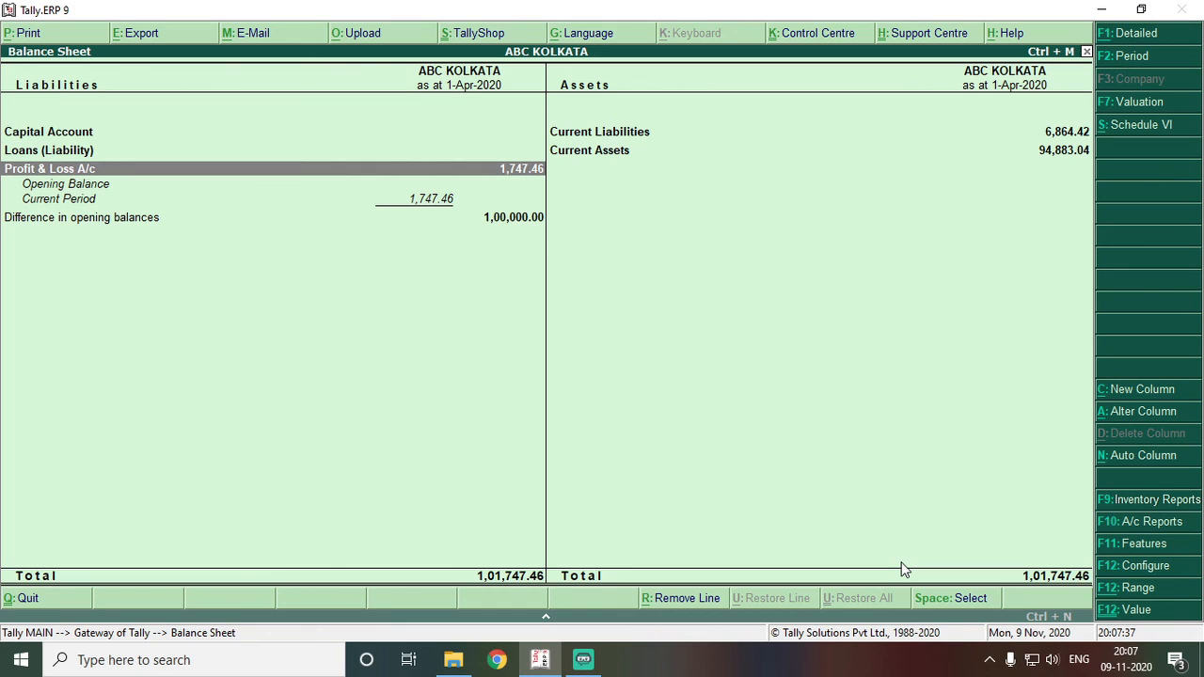
key("Return")
key("Right")
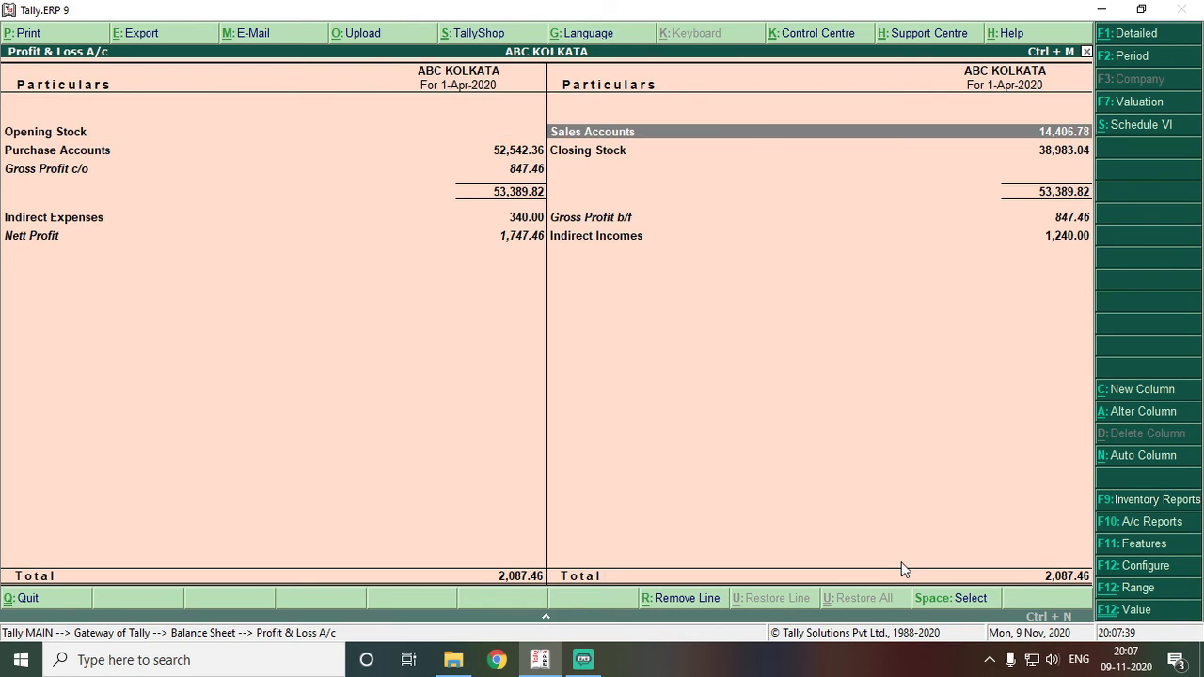
key("Escape")
- Check the Current Assets breakdown: Sundry Debtors, Cash-in-Hand and Bank Accounts
key("Right")
key("Return")
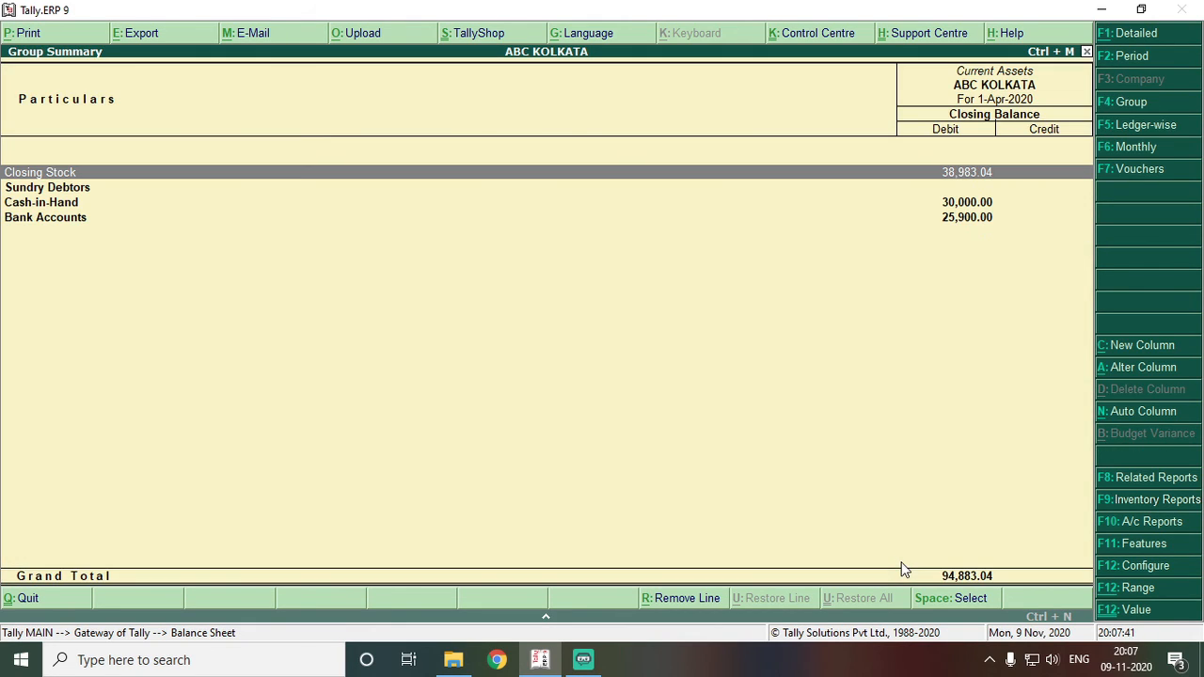
key("Down")
key("Down")
key("Up")
key("Down")
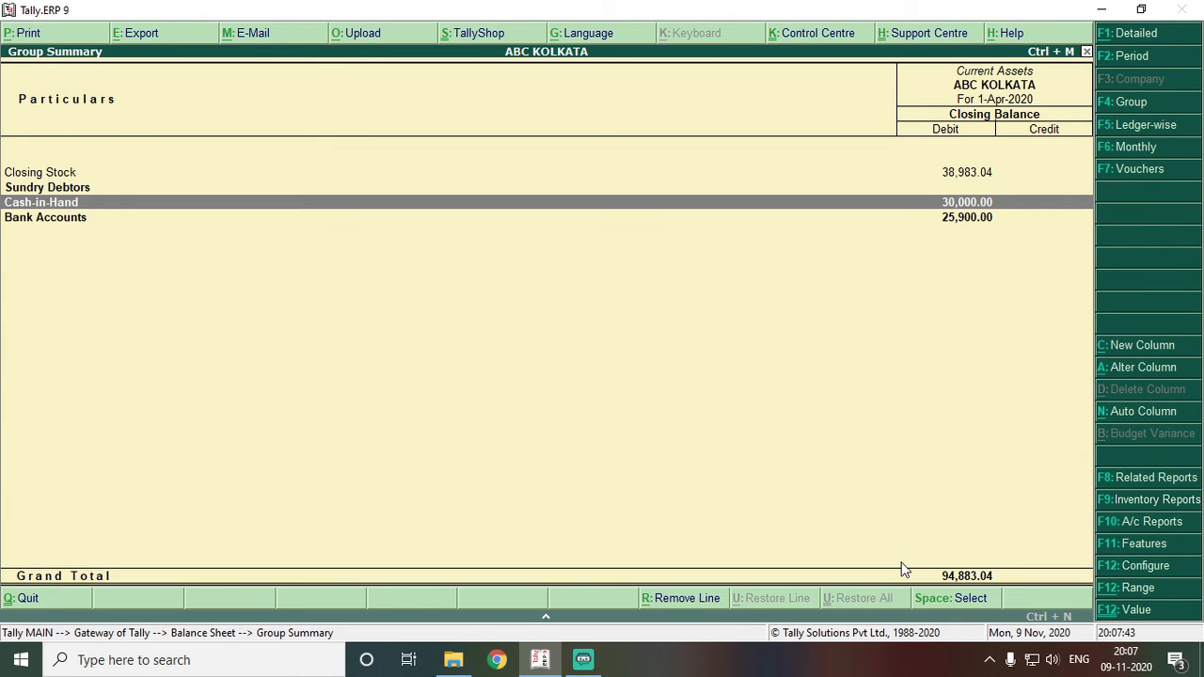
key("Down")
key("Escape")
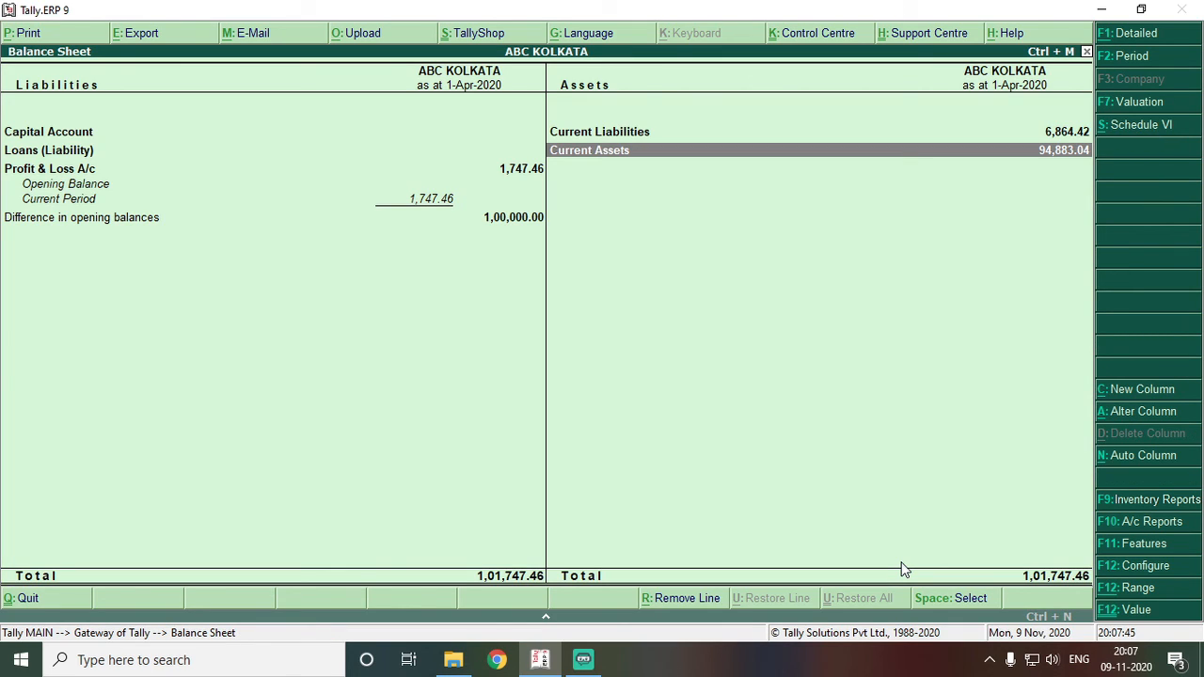
- Switch the Balance Sheet to Detailed view and review Sundry Creditors, Sundry Debtors and Bank Accounts lines
left_click(1137, 33)
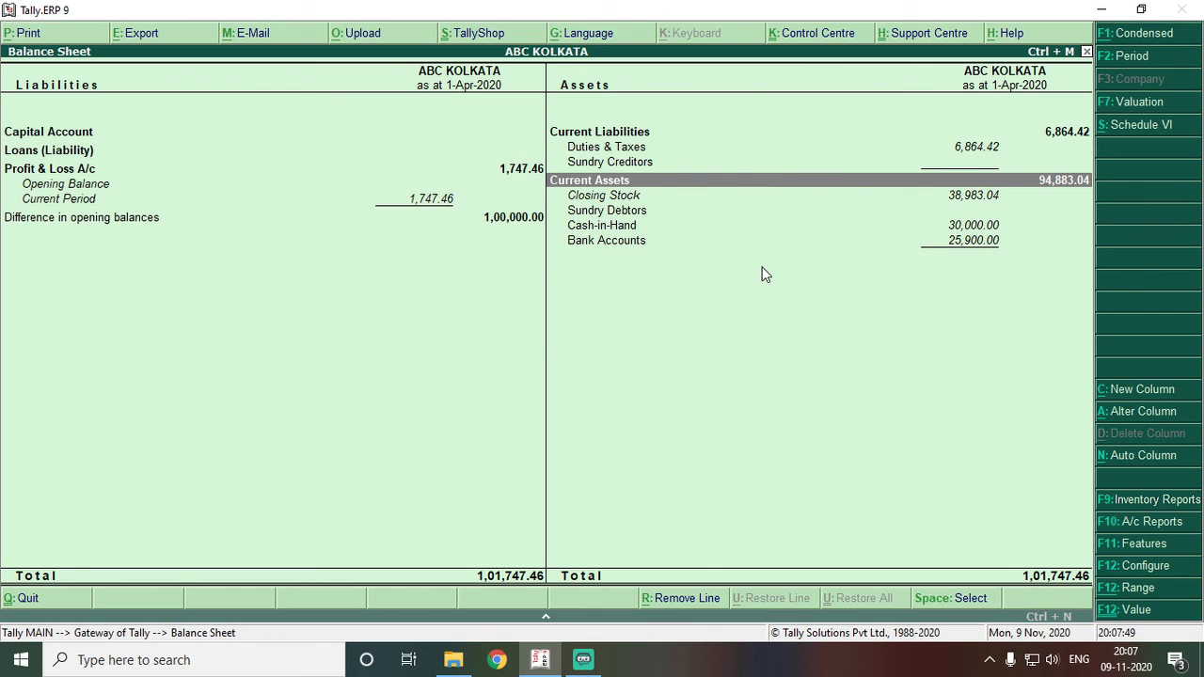
key("Up")
key("Up")
key("Up")
key("Down")
key("Down")
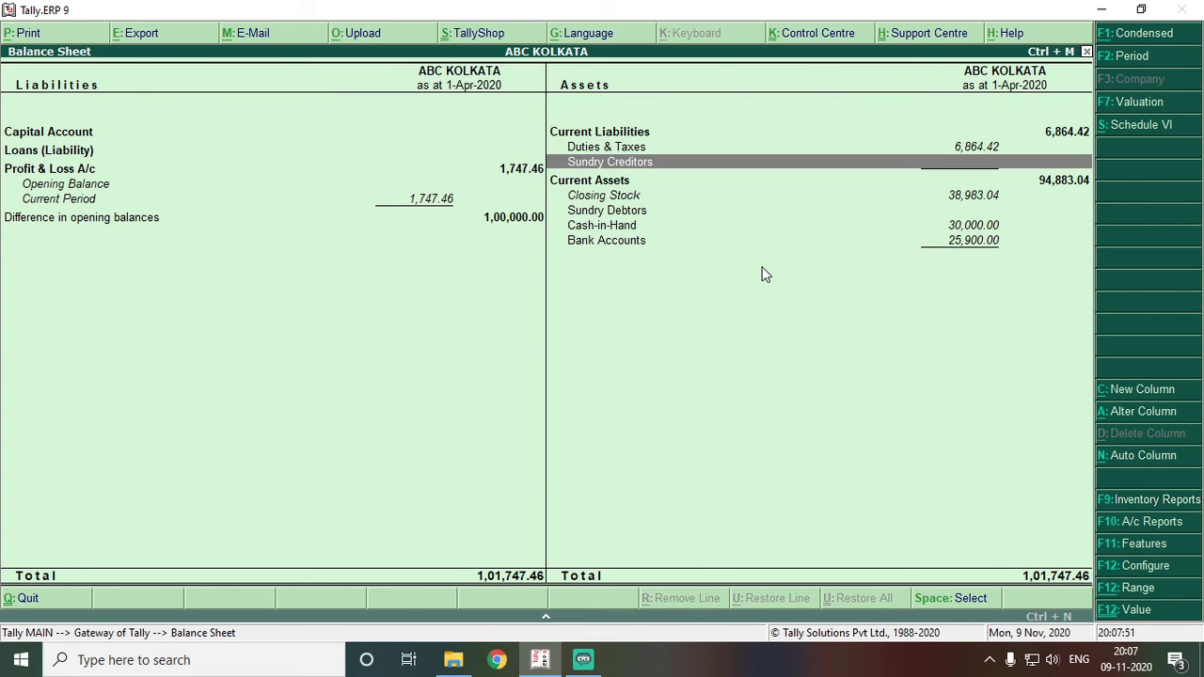
key("Down")
key("Down")
key("Up")
key("Up")
key("Up")
key("Up")
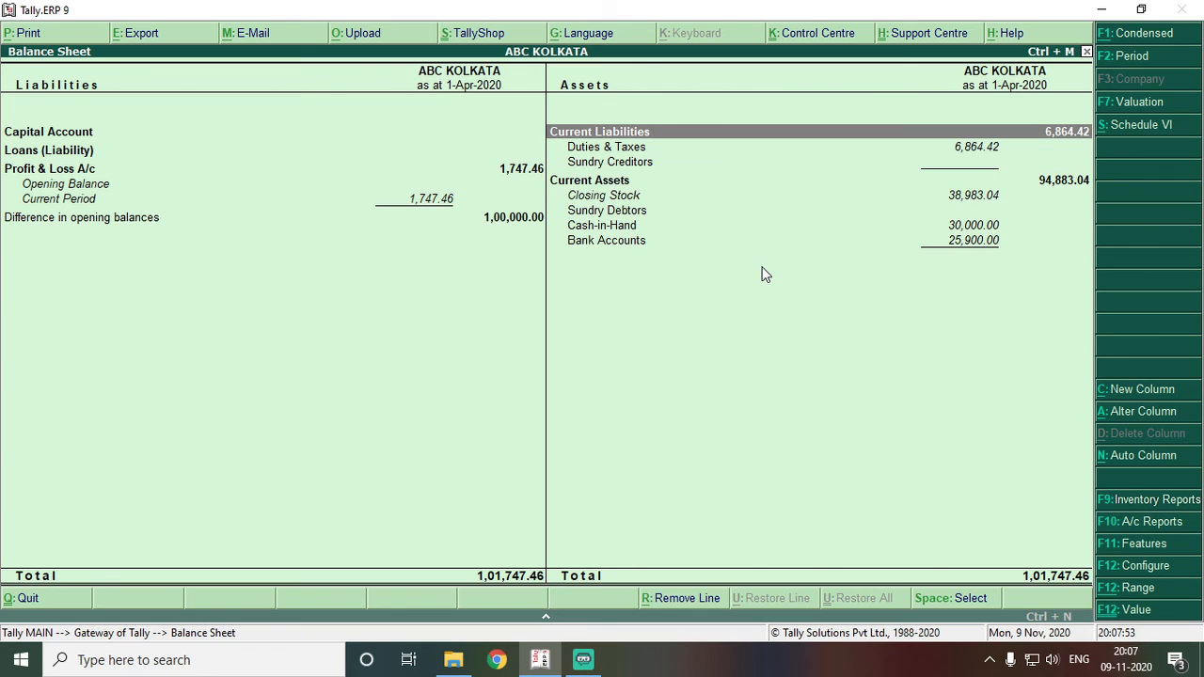
key("Down")
key("Down")
key("Down")
key("Down")
key("Down")
key("Down")
key("Down")
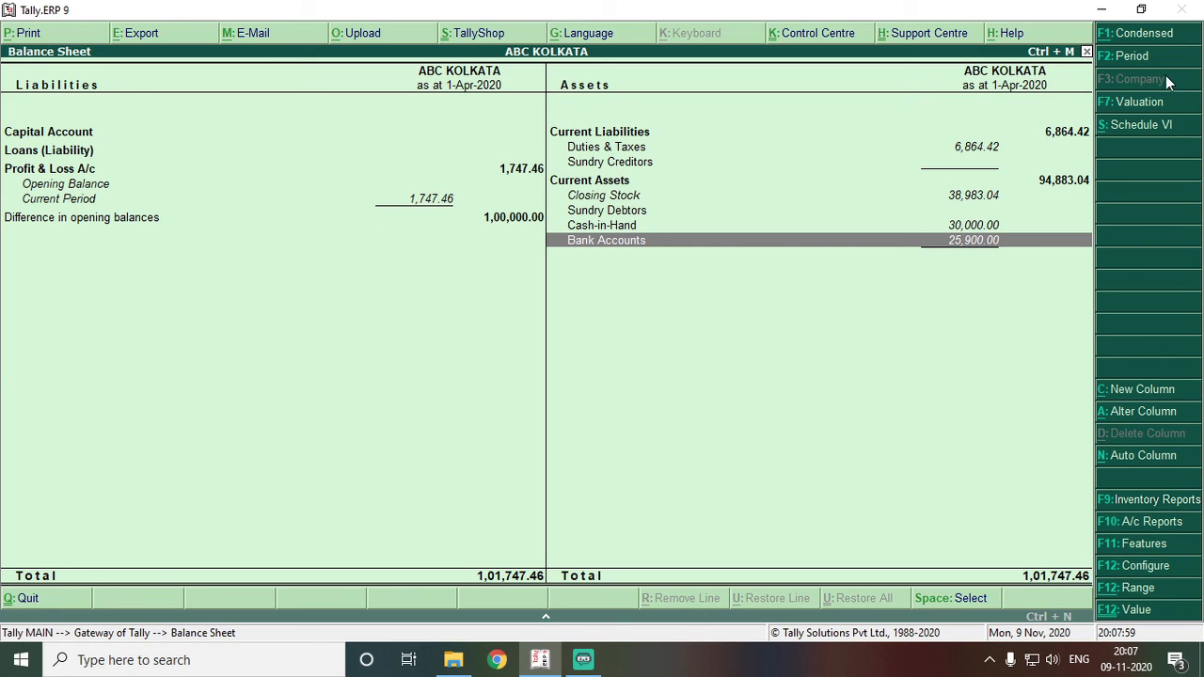
- View the Balance Sheet in Schedule VI format, then close the reports
left_click(1164, 129)
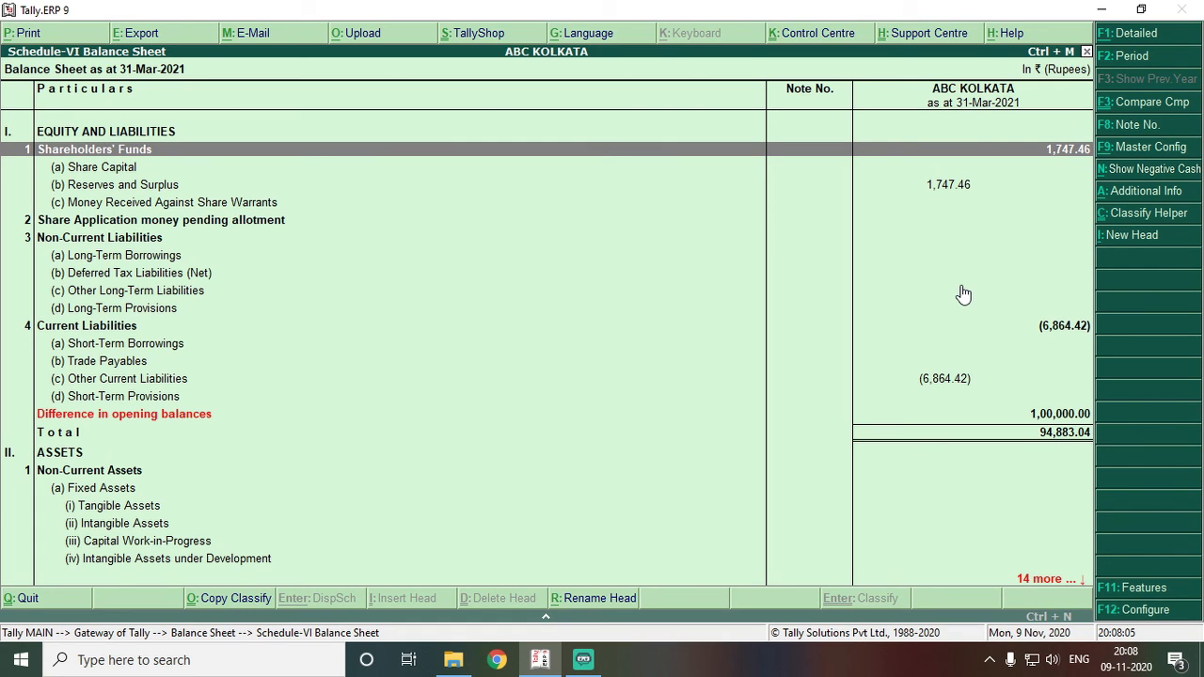
key("Down")
key("Down")
key("Down")
key("Down")
key("Down")
key("Down")
key("Down")
key("Down")
key("Down")
key("Down")
key("Down")
key("Down")
key("Down")
key("Down")
key("Down")
key("Down")
key("Down")
key("Down")
key("Down")
key("Down")
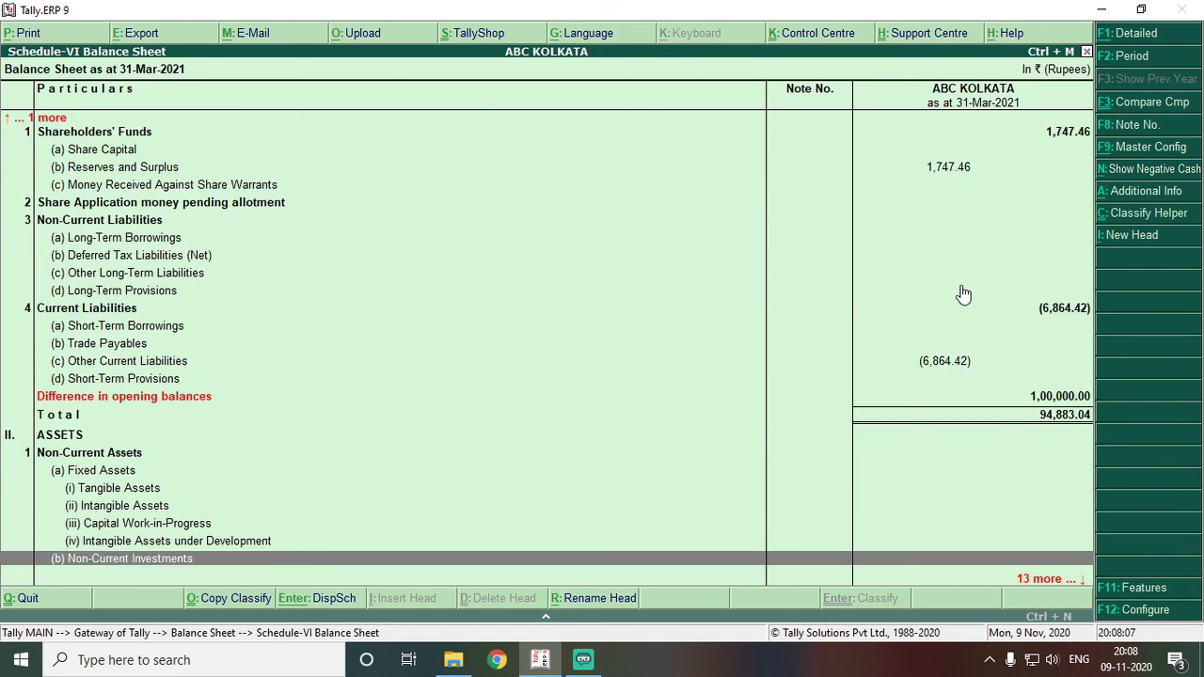
key("Up")
key("Up")
key("Up")
key("Up")
key("Up")
key("Up")
key("Up")
key("Up")
key("Up")
key("Up")
key("Up")
key("Up")
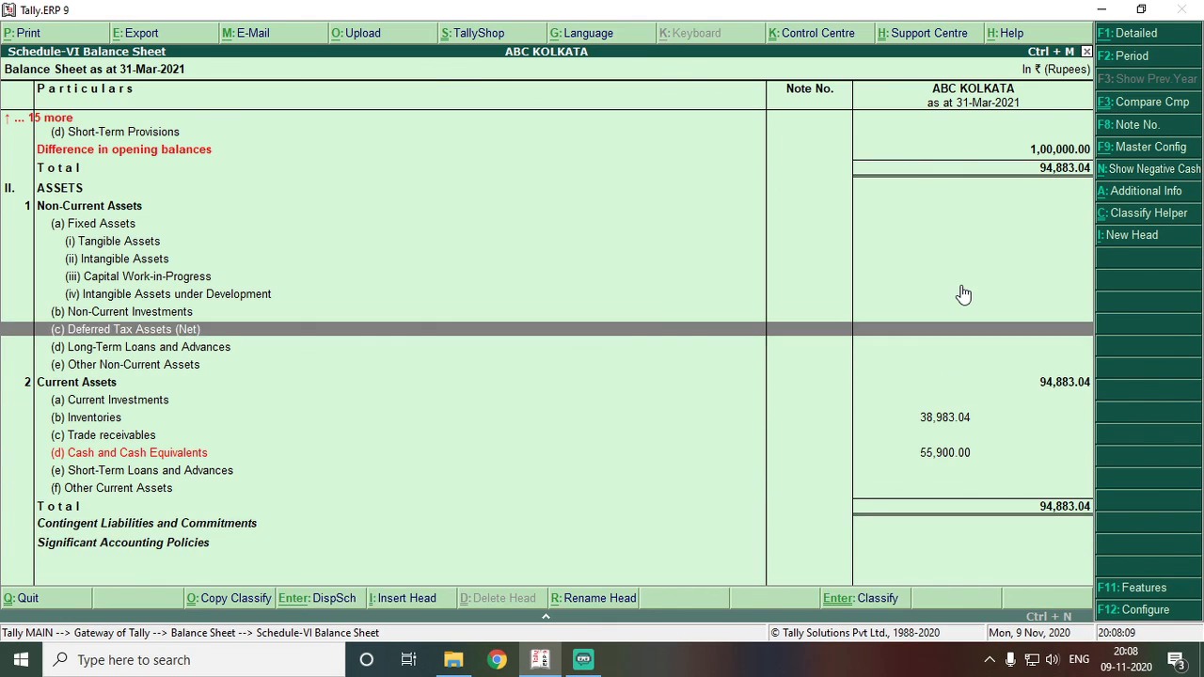
key("Escape")
key("Escape")
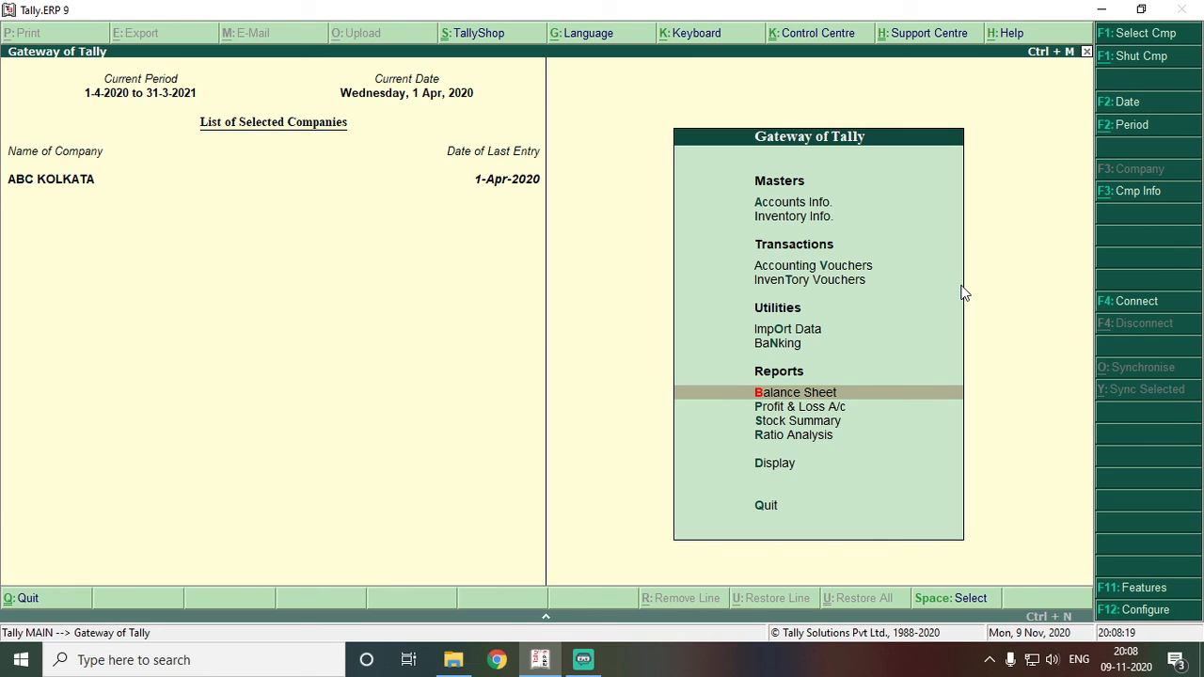
- Open a stock journal voucher from Inventory Vouchers and quit it without saving
key("Up")
key("Up")
key("Up")
key("Up")
key("Down")
key("Return")
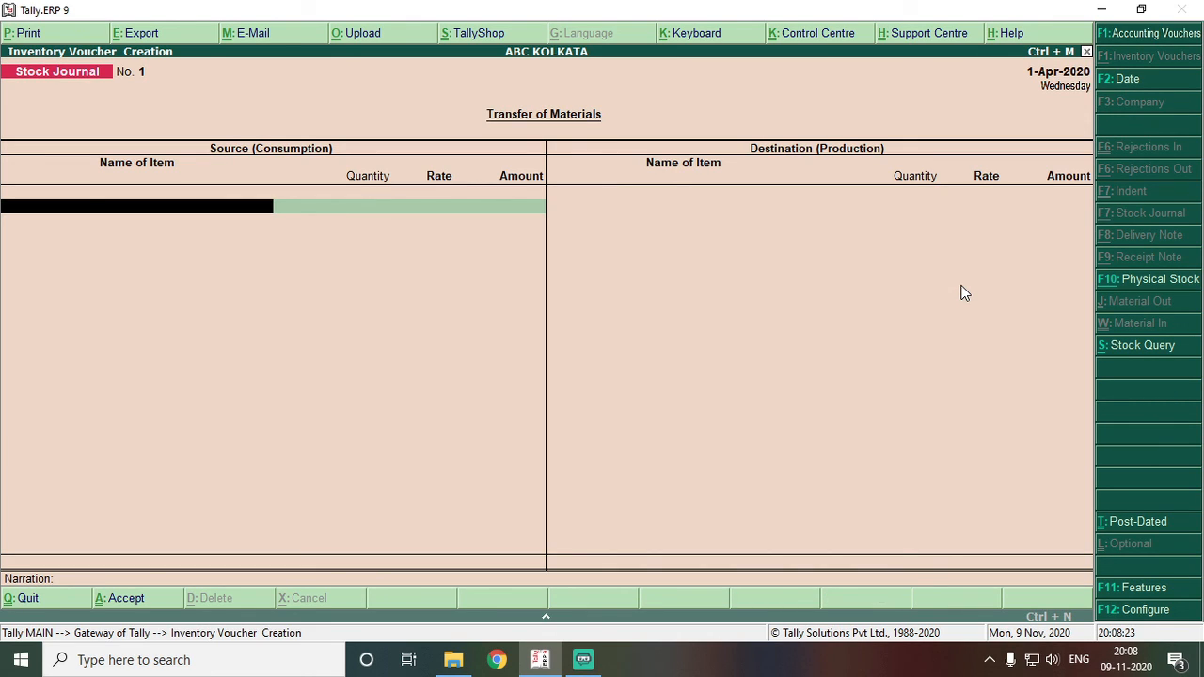
key("Escape")
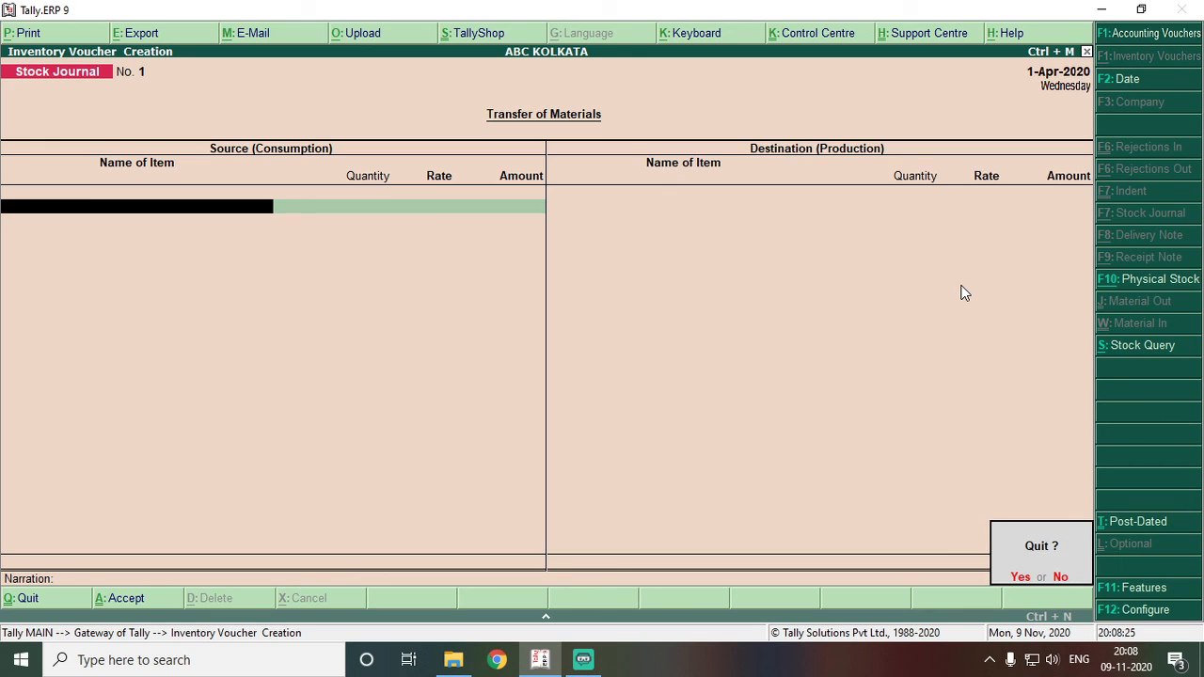
key("Return")
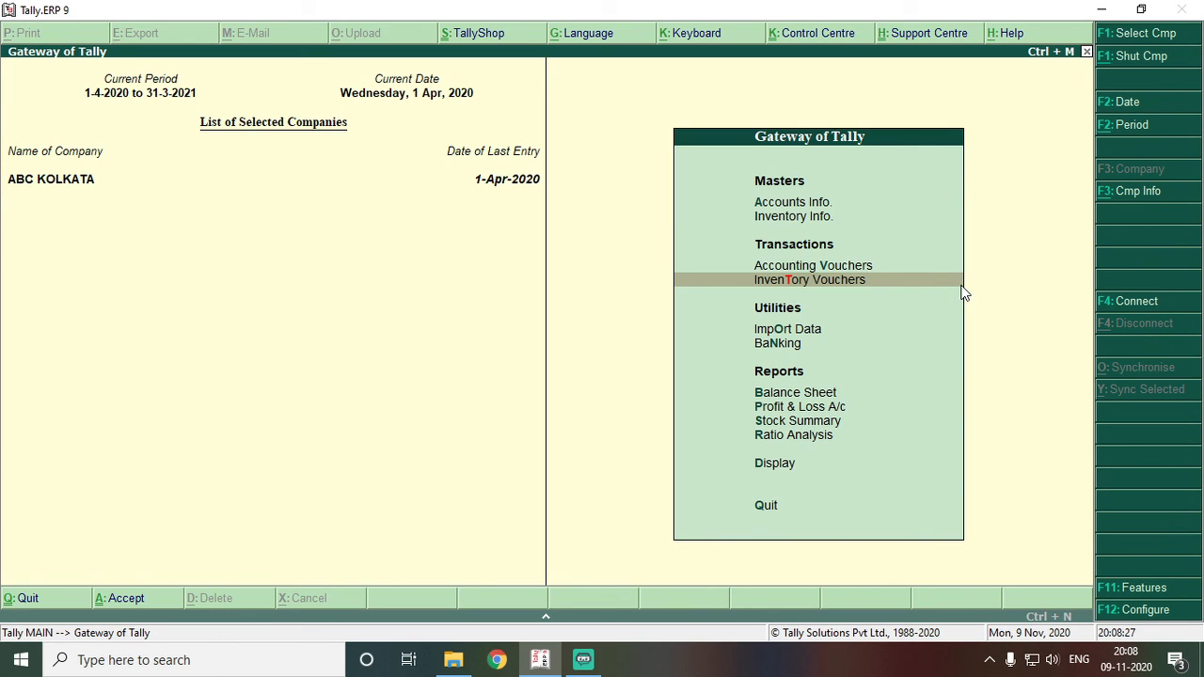